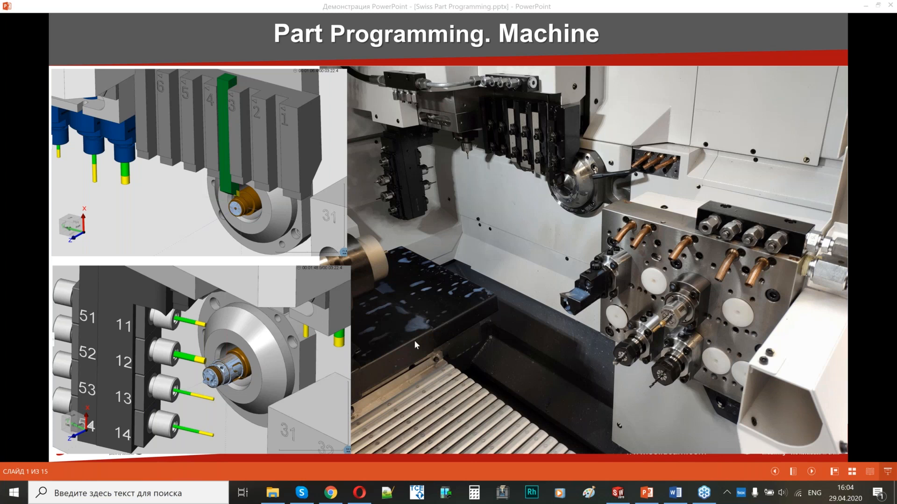
Switch to SOLIDWORKS and examine the part's threaded front end and main body from several angles.
click(617, 495)
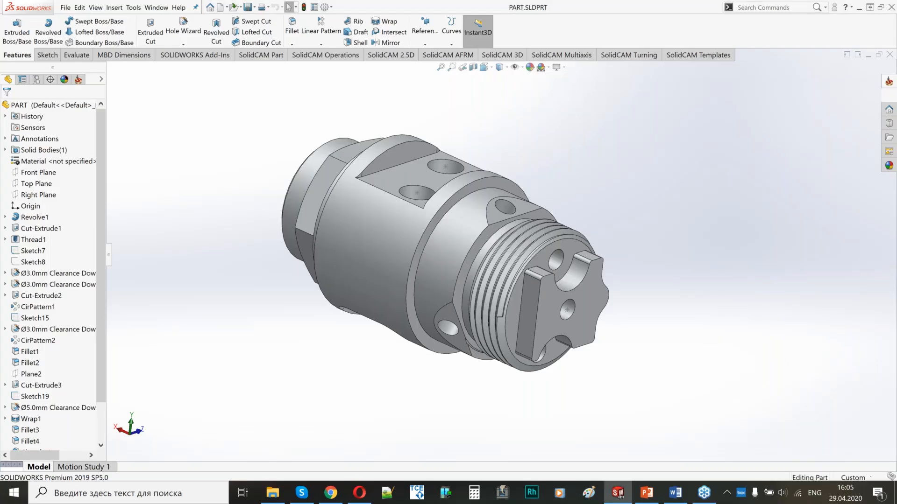
middle_drag(517, 174, 491, 212)
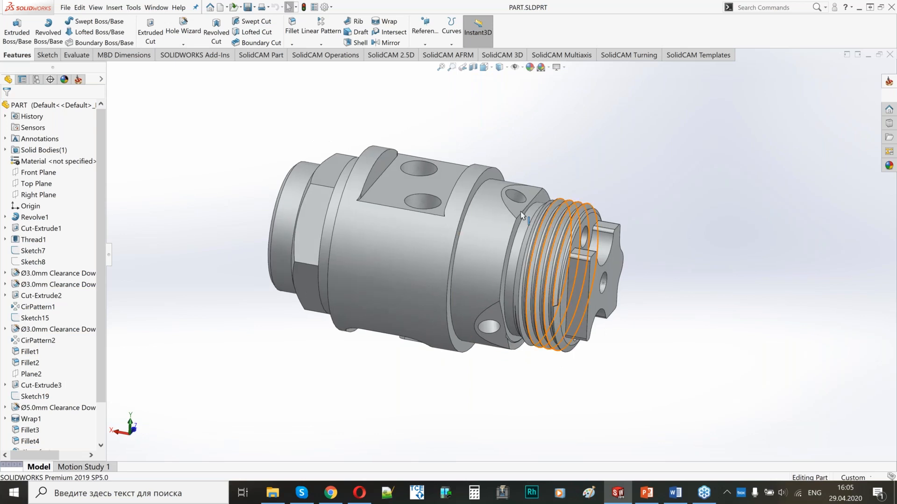
middle_drag(646, 219, 636, 227)
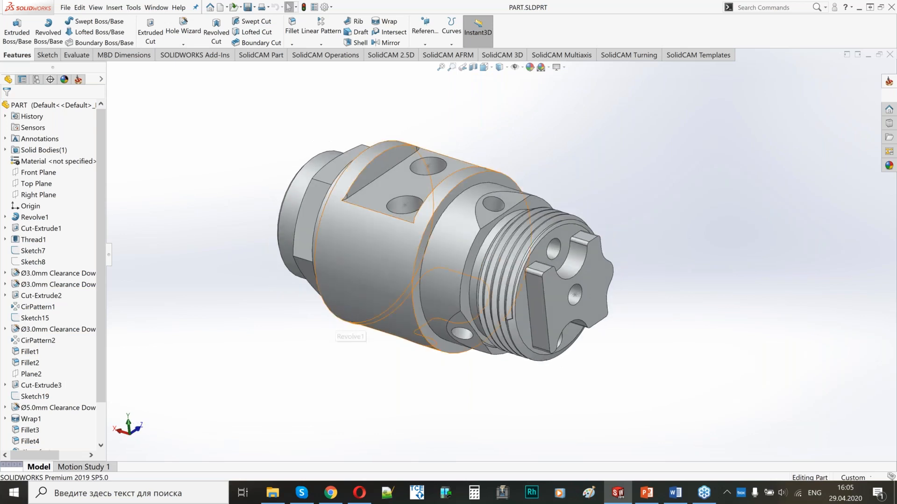
middle_drag(346, 327, 660, 303)
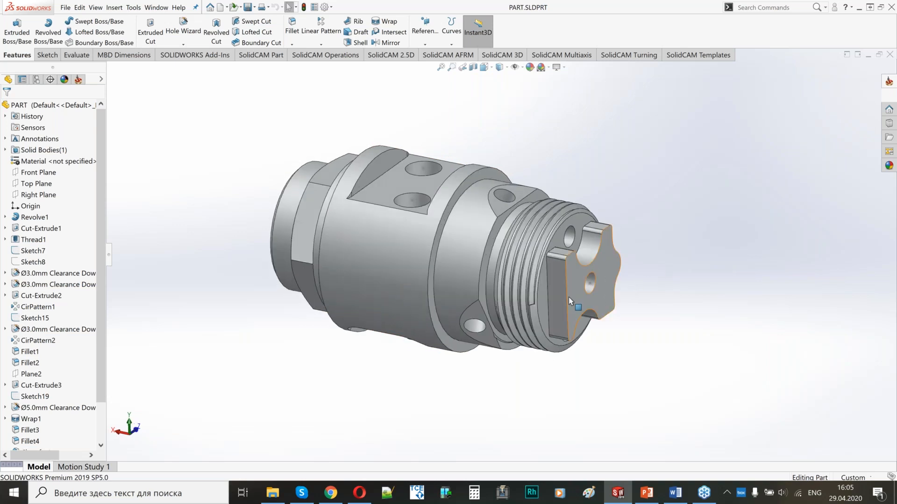
middle_drag(553, 289, 538, 289)
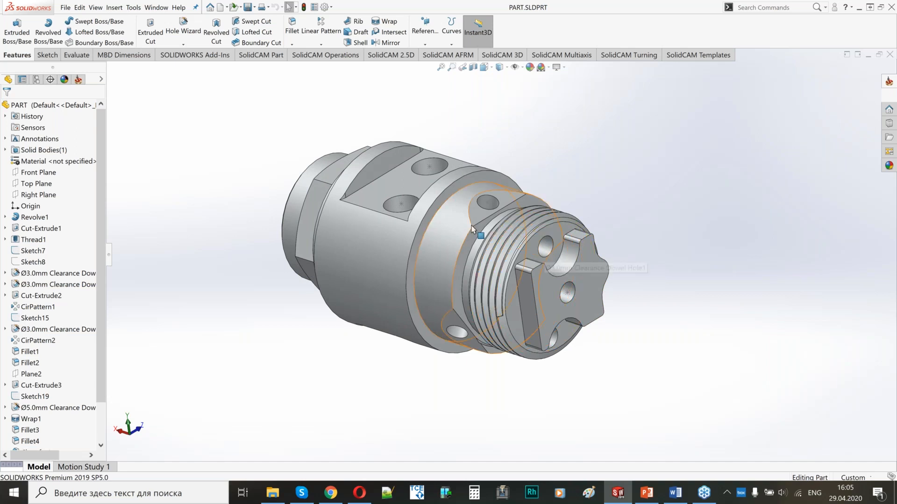
middle_drag(473, 229, 452, 271)
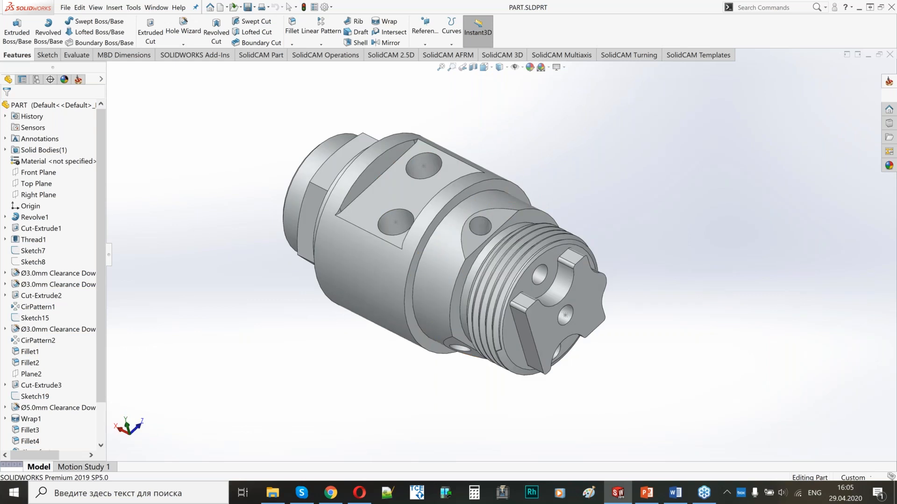
Inspect the angled flat around the hole next to the thread, including its cut feature's dimensions.
scroll(481, 234, down, 4)
middle_drag(515, 270, 525, 250)
click(499, 217)
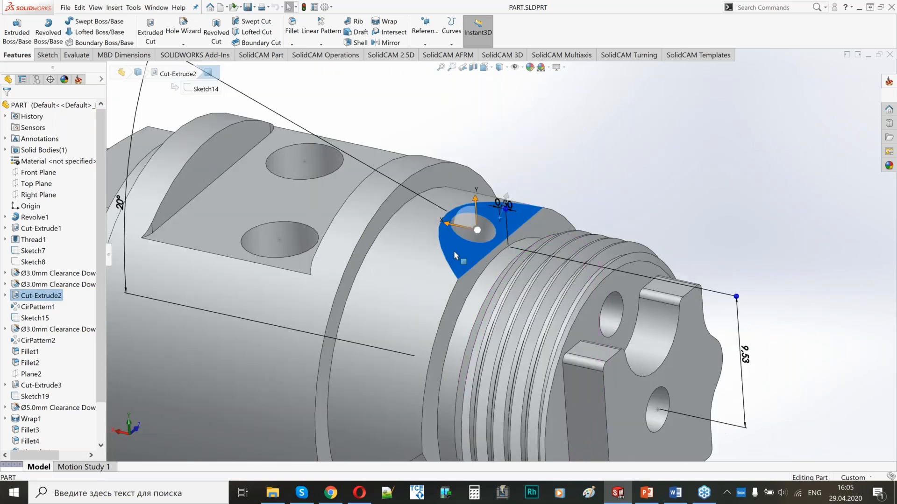
scroll(453, 250, up, 4)
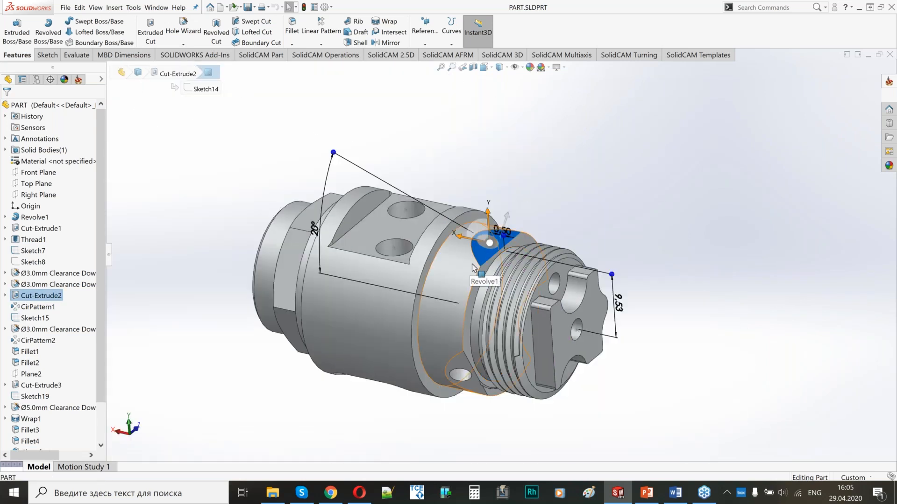
click(588, 202)
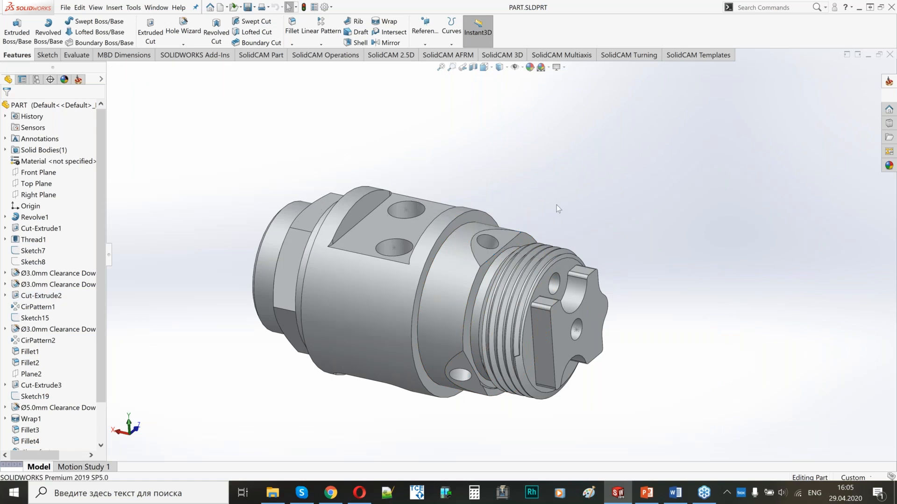
Check the diameter of the large collar's front edge and measure the part's overall length between its end faces.
click(457, 220)
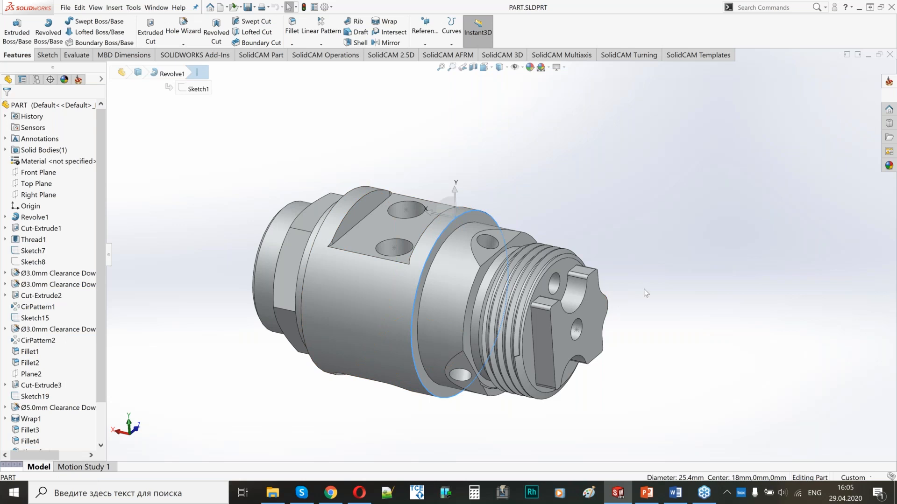
click(594, 305)
middle_drag(420, 304, 476, 308)
ctrl+click(300, 237)
middle_drag(574, 326, 684, 345)
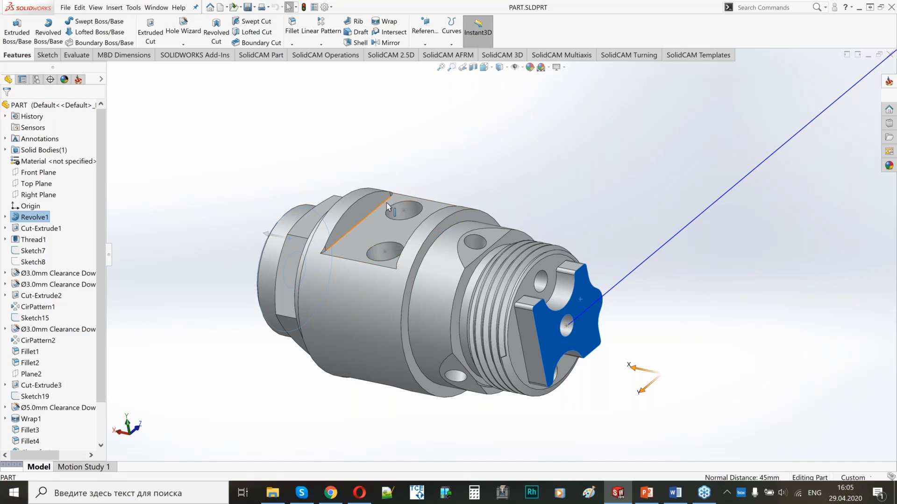
click(453, 168)
Examine the side of the part and its star-shaped front end face.
middle_drag(453, 168, 563, 216)
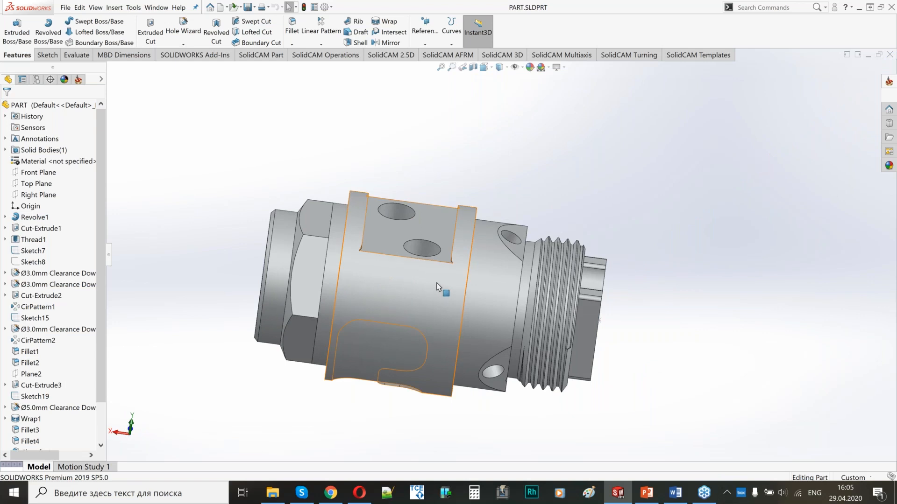
middle_drag(437, 282, 387, 272)
click(583, 304)
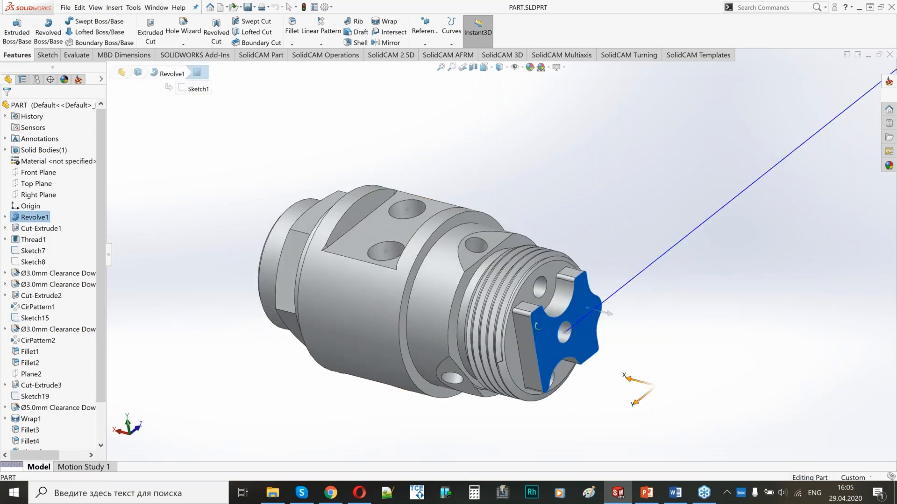
middle_drag(538, 325, 508, 264)
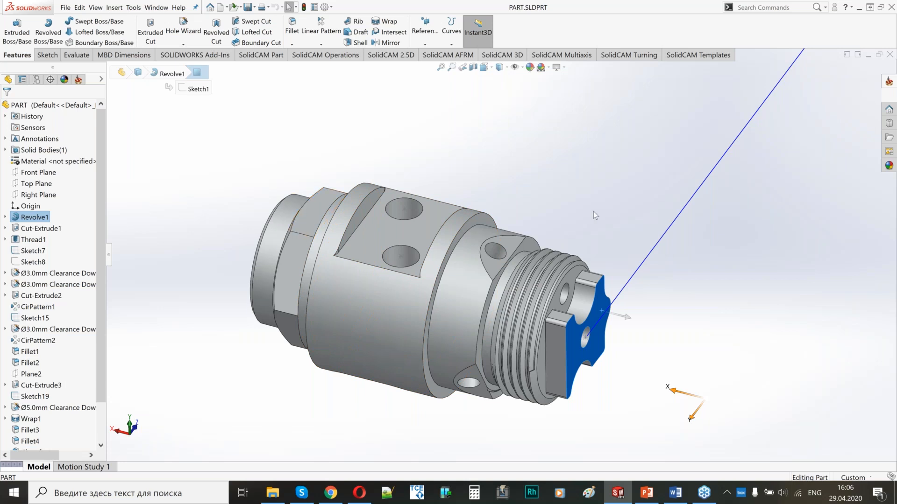
click(560, 197)
mouse_move(656, 272)
middle_down()
mouse_move(672, 265)
mouse_move(653, 271)
middle_up()
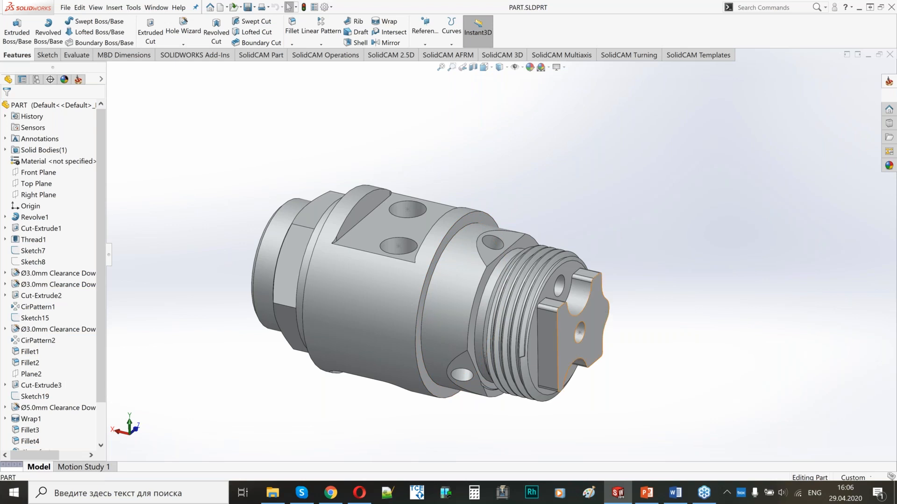
Measure the distance from the front end face to the large collar's front shoulder face.
click(601, 310)
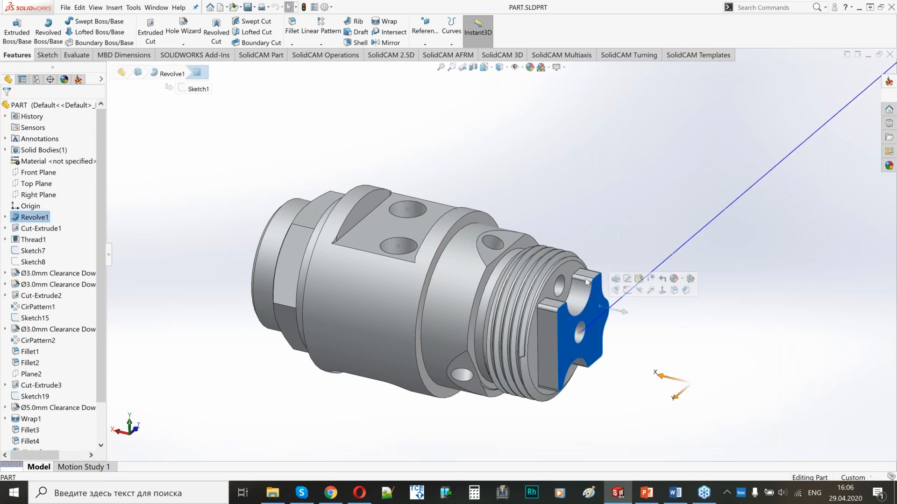
ctrl+click(475, 219)
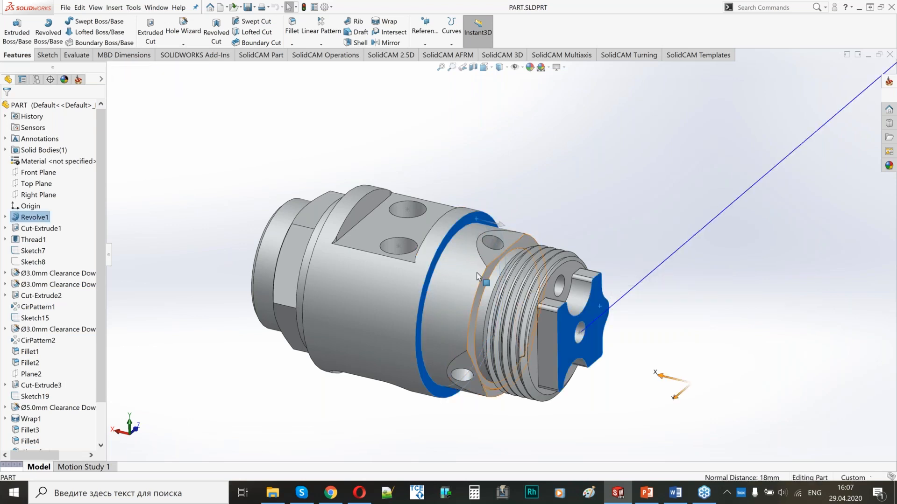
middle_drag(502, 300, 573, 339)
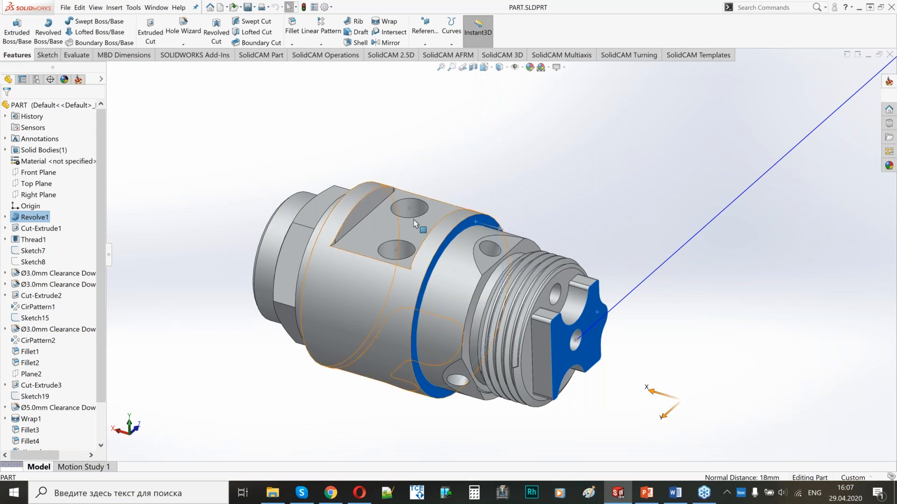
Inspect the shoulder on the hexagon side of the large collar, and clear the selection.
middle_drag(326, 279, 446, 282)
click(391, 202)
middle_drag(473, 232, 406, 280)
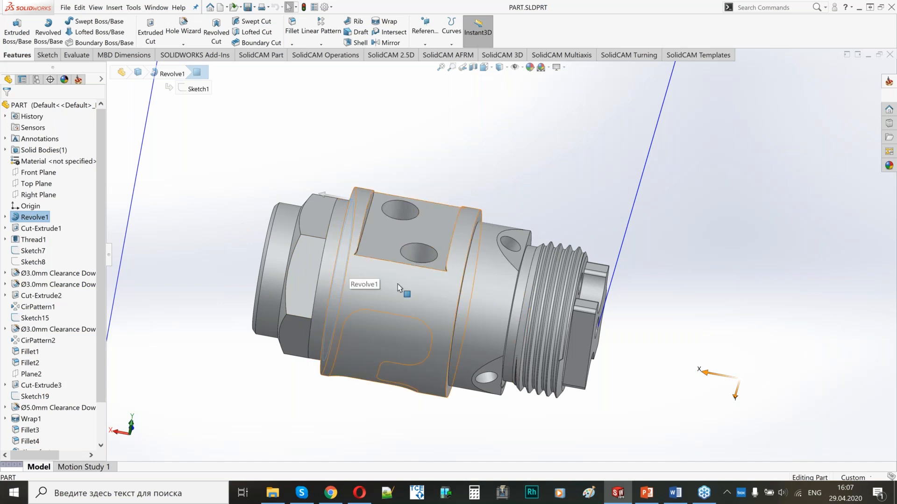
scroll(472, 288, down, 2)
middle_drag(473, 286, 432, 296)
key(Escape)
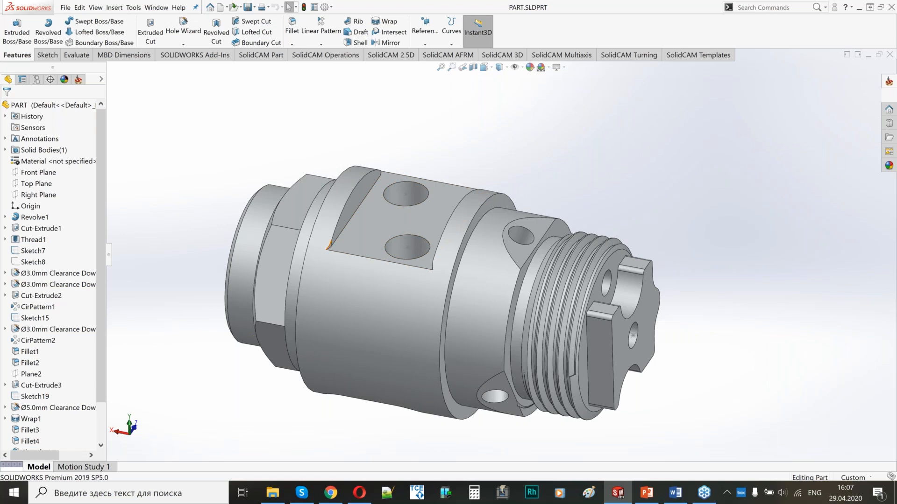
Examine the rear end of the part with its central bore and hexagonal section.
mouse_move(347, 263)
middle_down()
mouse_move(373, 260)
mouse_move(355, 262)
middle_up()
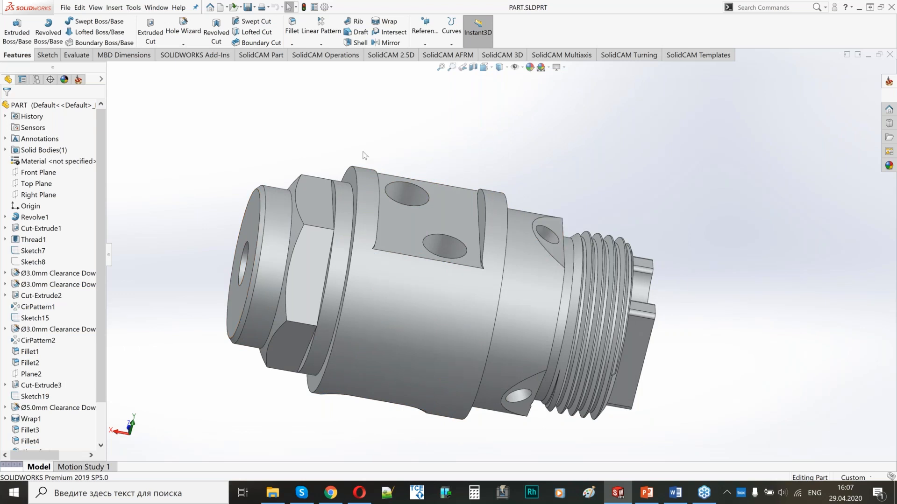
middle_drag(362, 262, 405, 287)
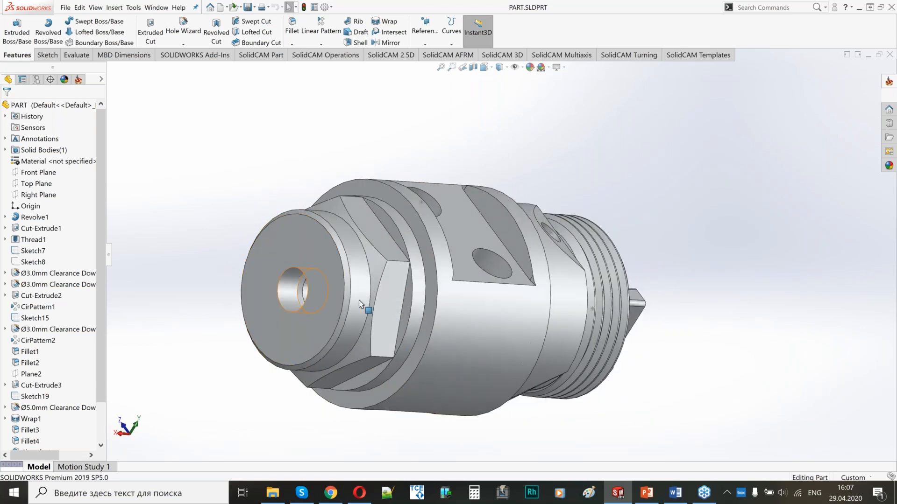
middle_drag(432, 314, 362, 311)
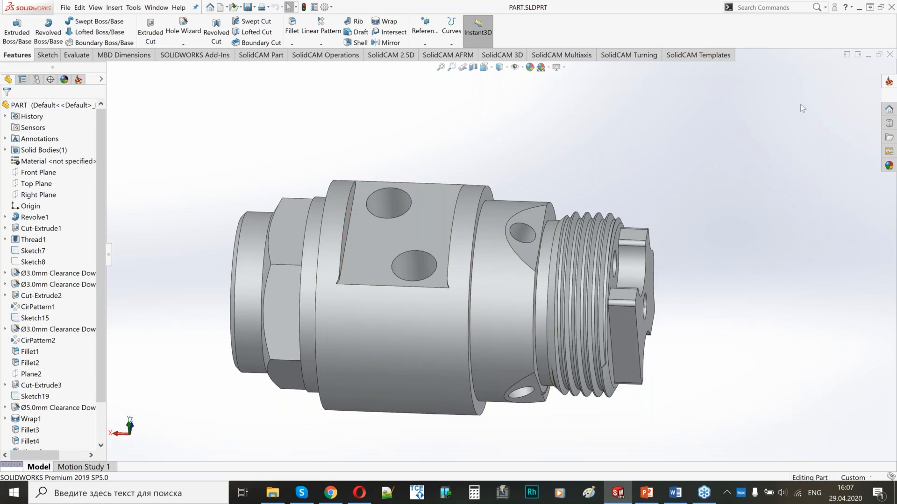
Open the SolidCAM settings and review the Milling and Mill-Turn options for automatic CAM-Part definition.
click(889, 83)
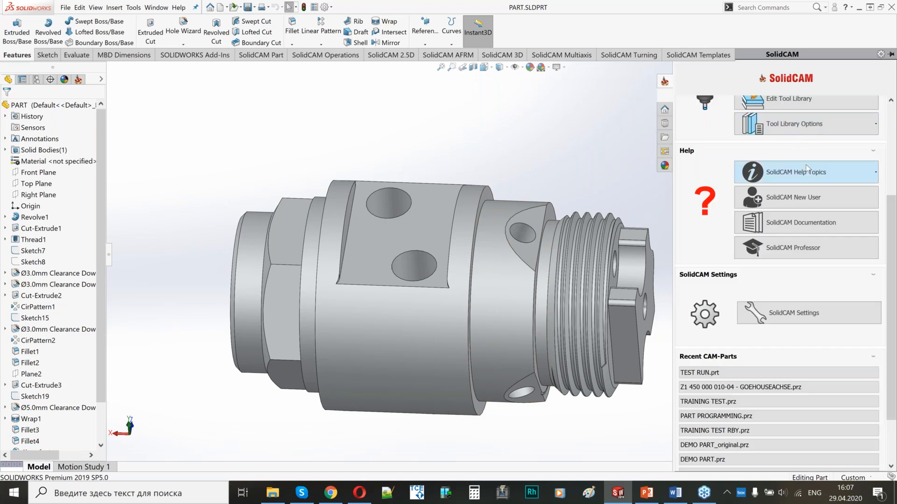
scroll(807, 168, up, 3)
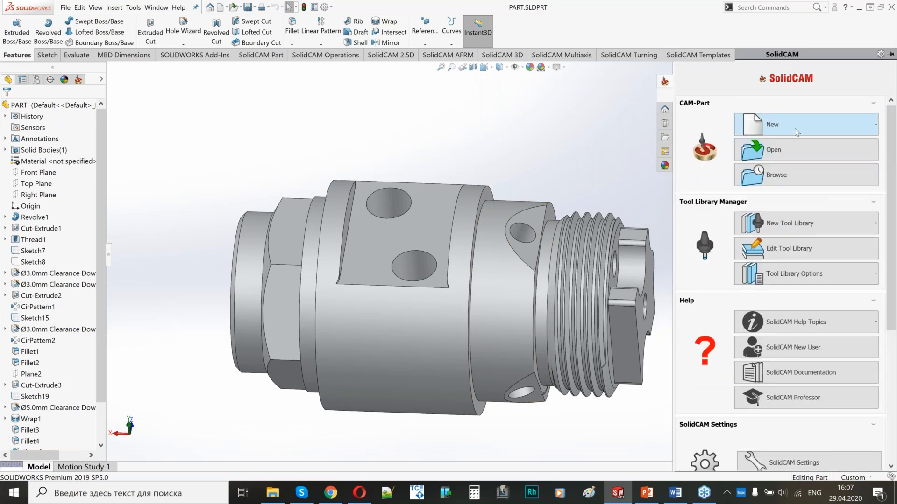
scroll(804, 263, down, 3)
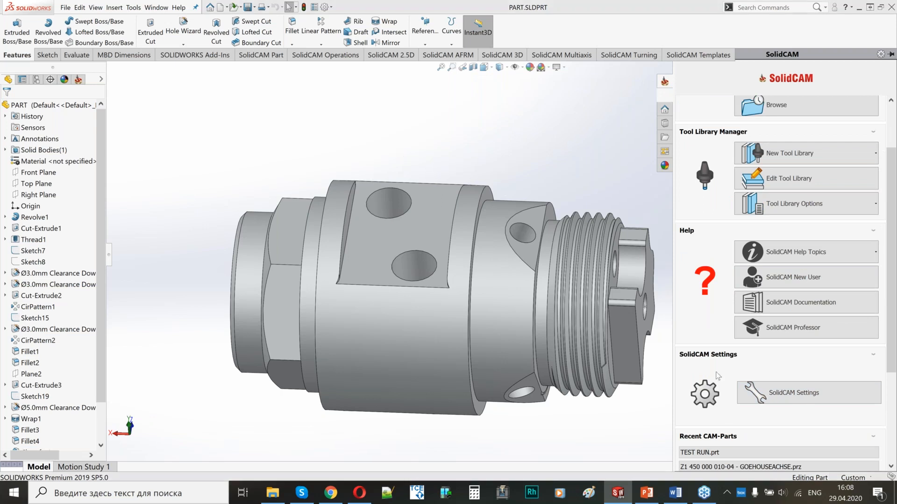
click(762, 396)
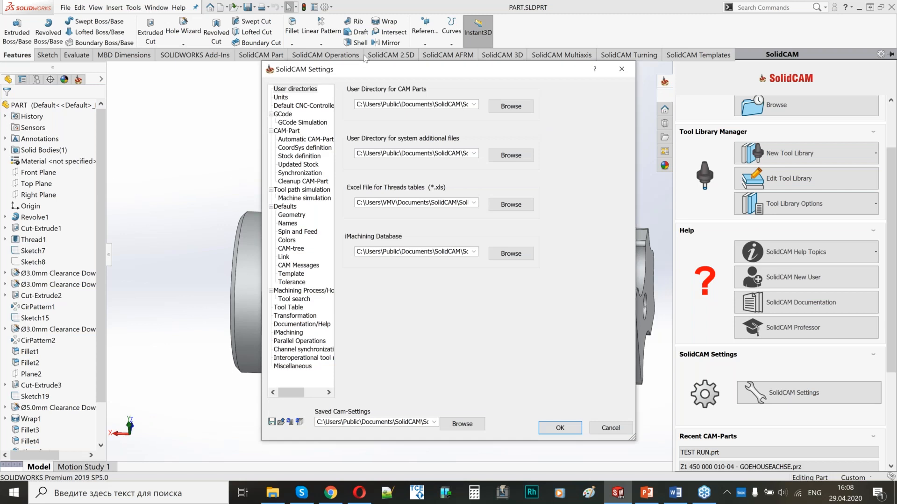
drag(347, 73, 323, 91)
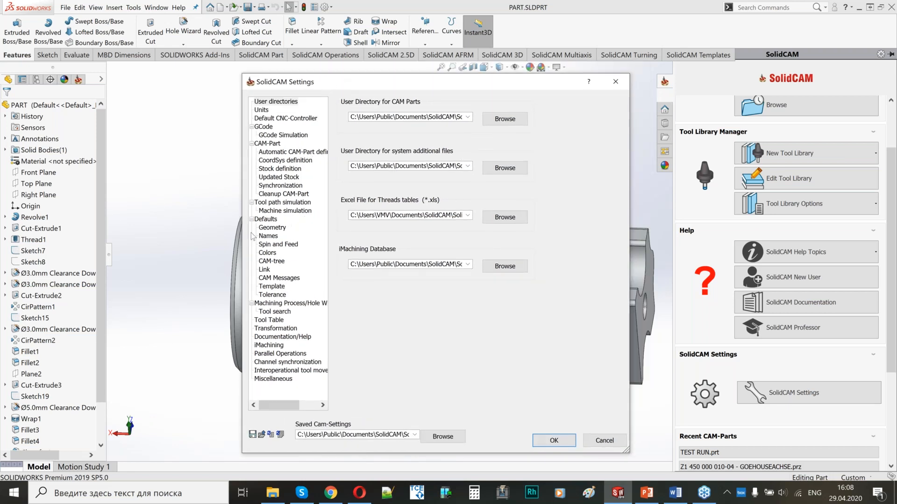
click(282, 152)
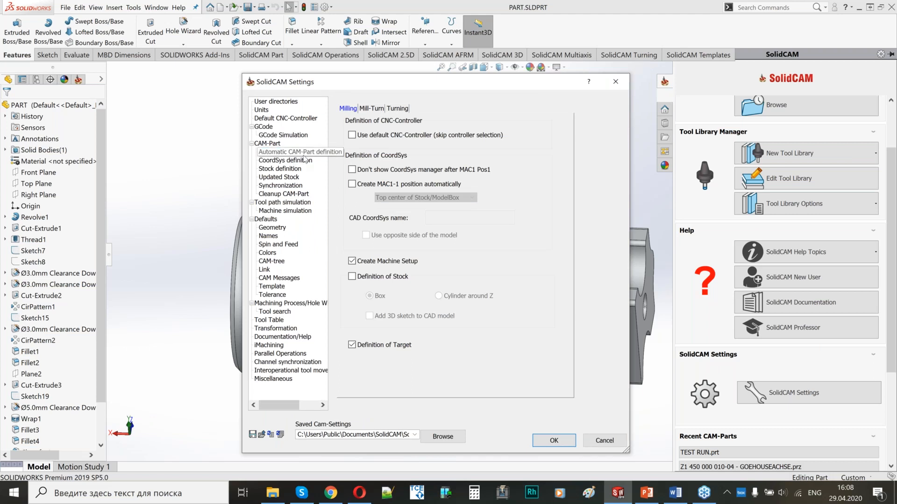
click(370, 109)
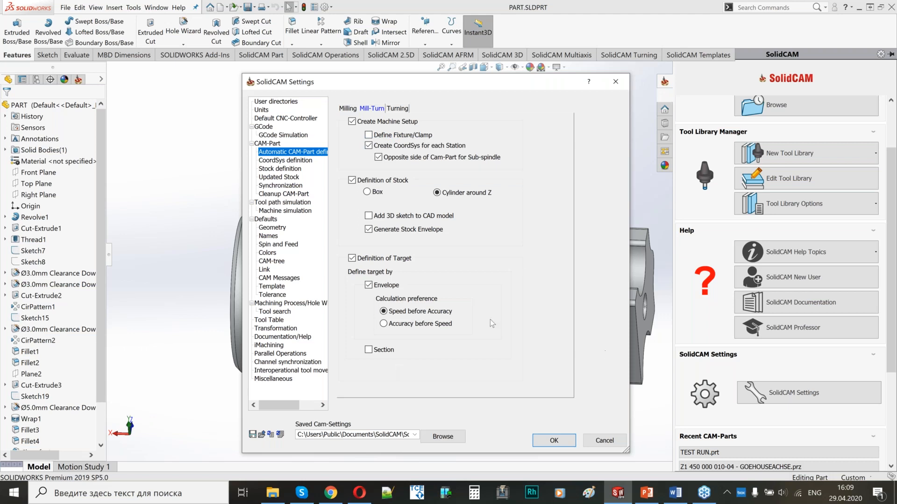
Review the general and collision control settings for machine simulation, and accept the SolidCAM settings.
click(305, 211)
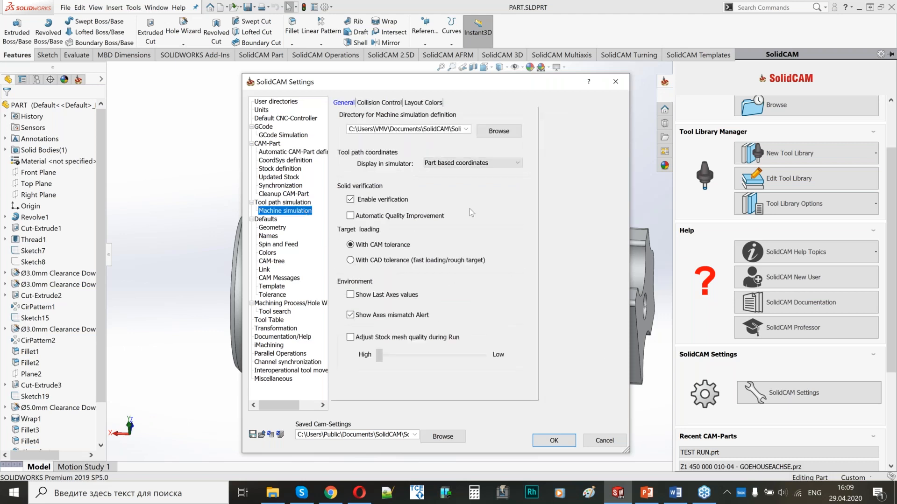
click(380, 104)
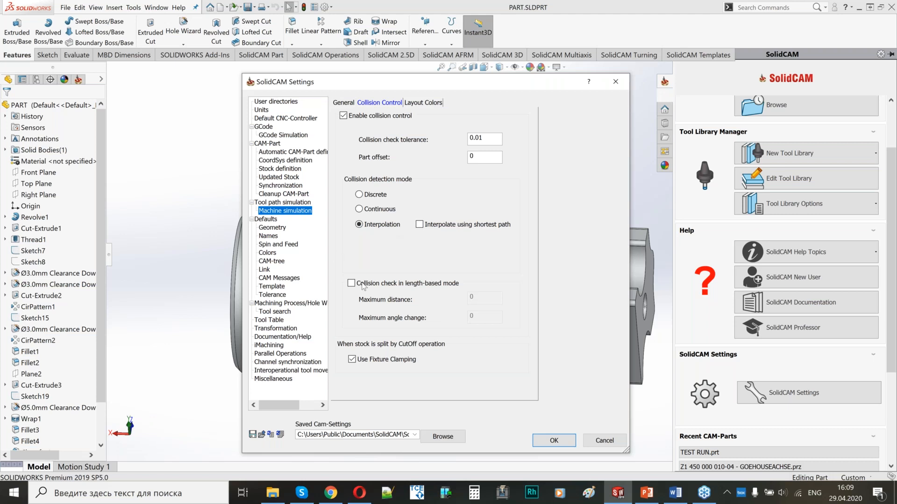
click(552, 441)
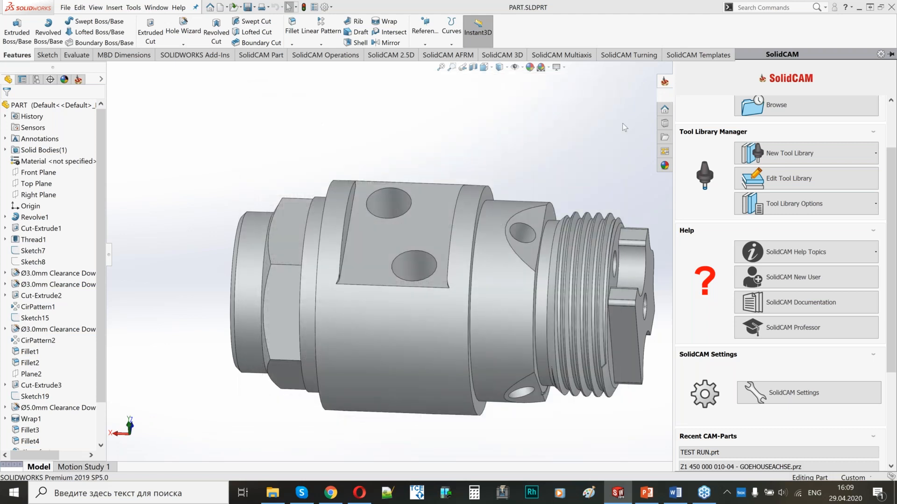
scroll(612, 234, up, 3)
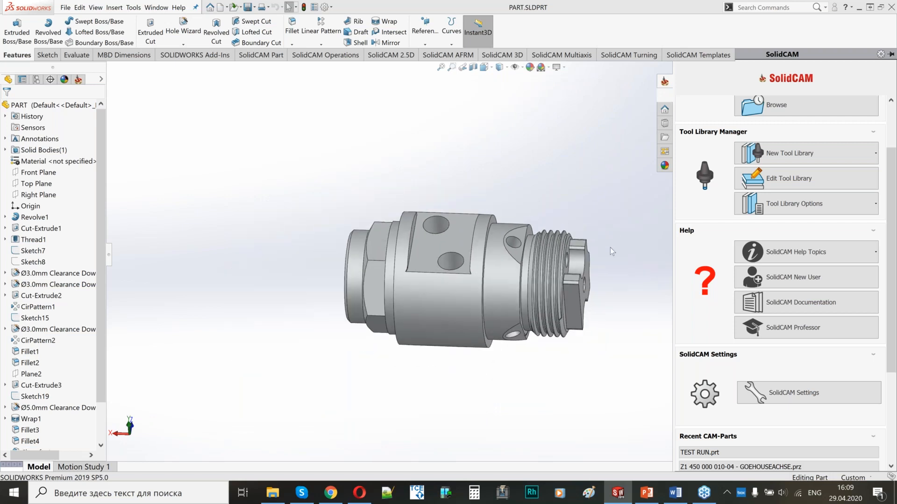
scroll(610, 247, down, 2)
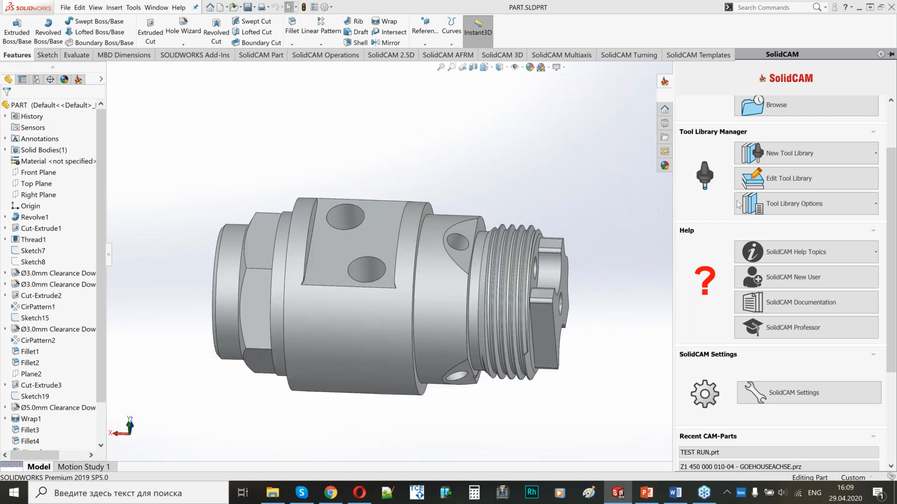
Create a new external mill-turn CAM-Part named PART with metric units in the model file directory.
scroll(790, 211, up, 3)
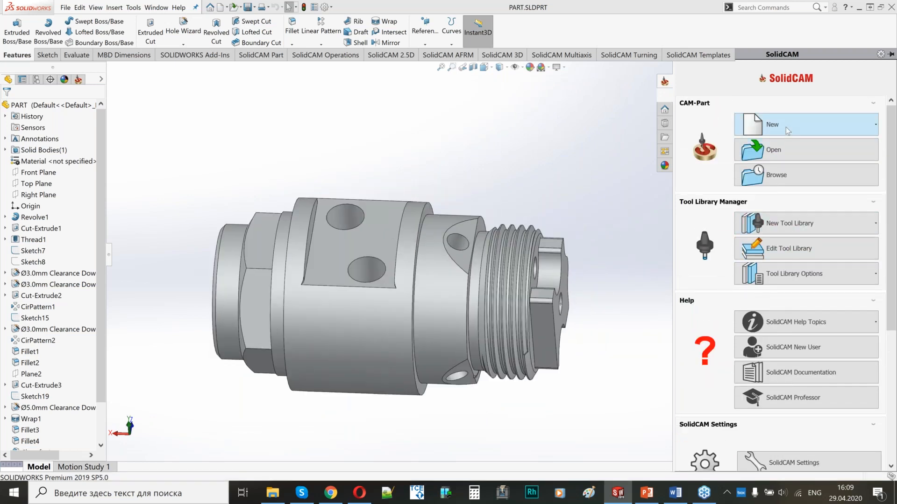
click(786, 129)
click(809, 146)
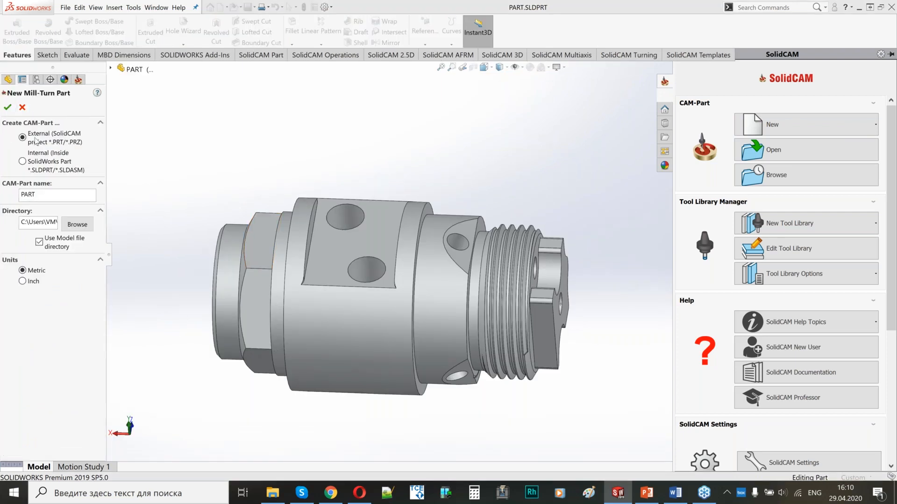
click(8, 107)
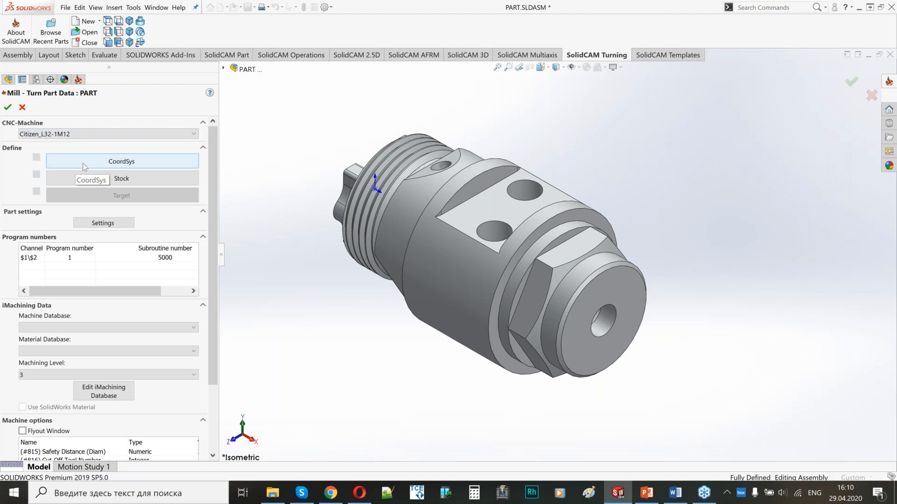
Define machine coordinate system 1 at the center of the revolution face, using the large cylindrical collar, and accept it.
click(131, 162)
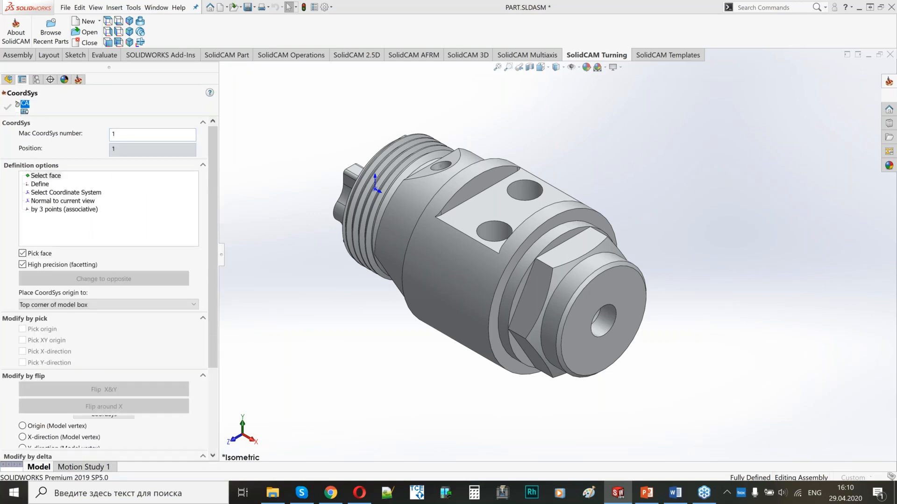
click(73, 305)
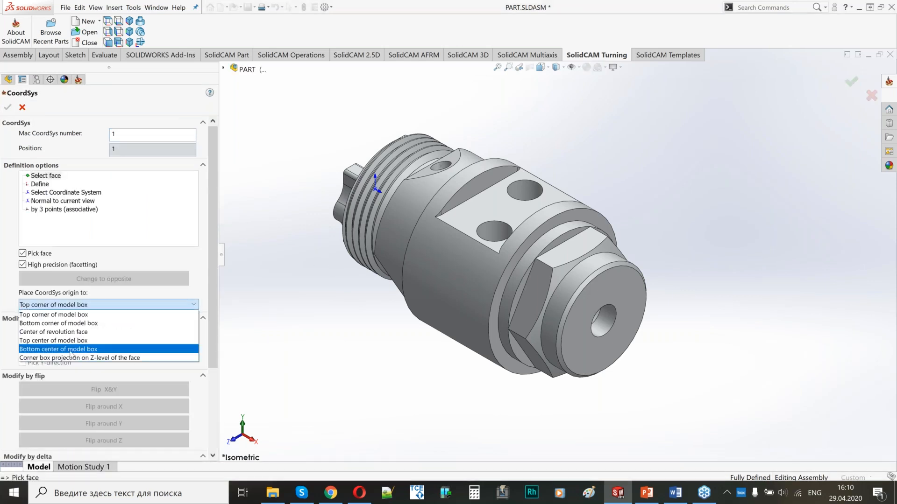
click(79, 332)
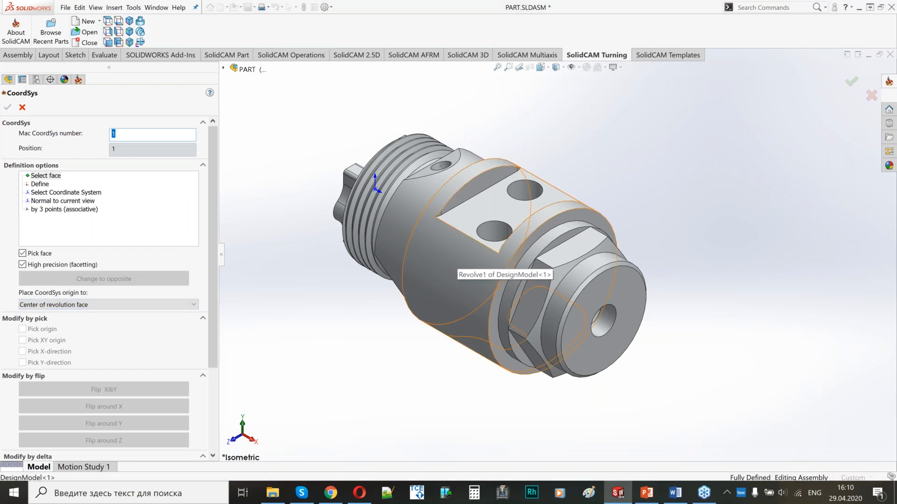
click(433, 305)
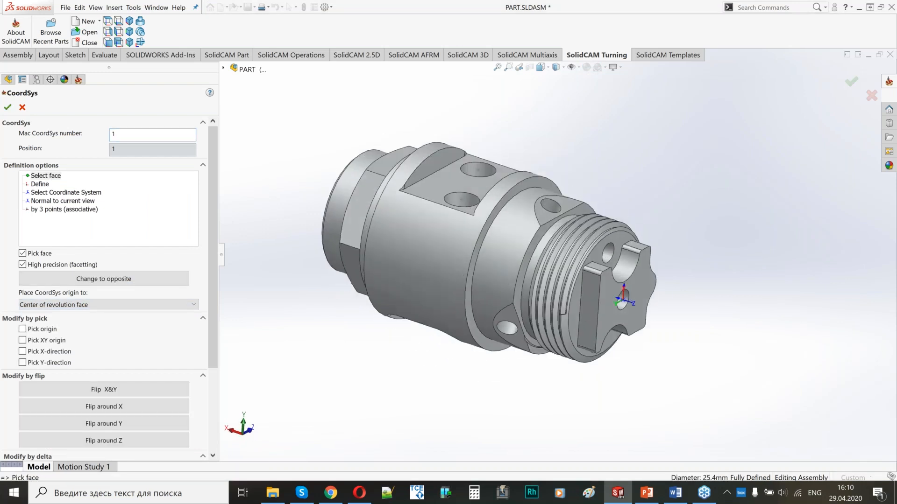
scroll(561, 285, down, 5)
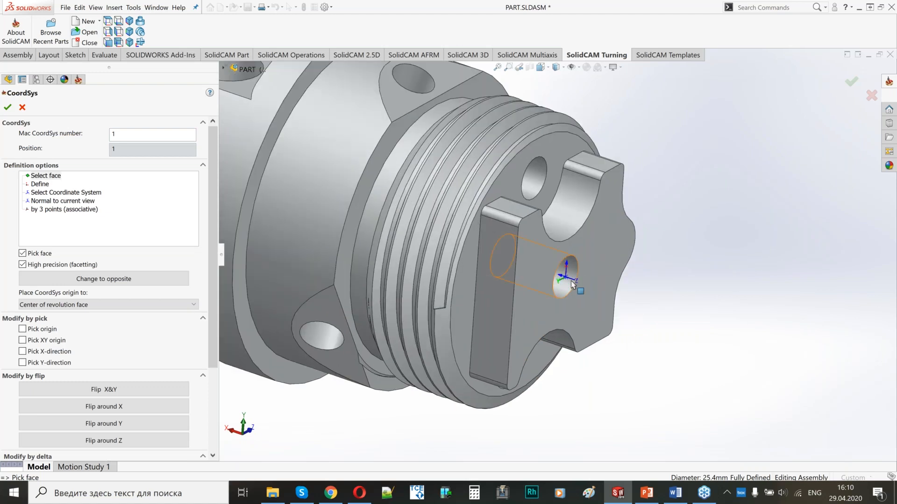
scroll(624, 273, up, 5)
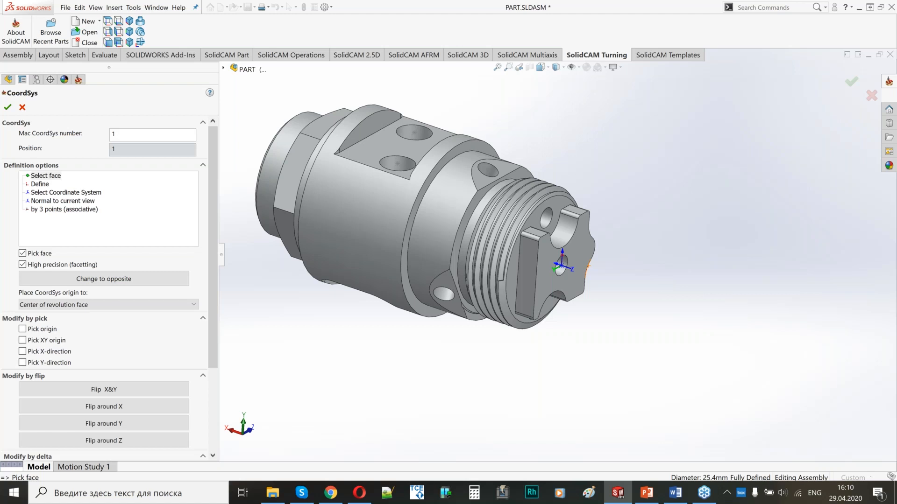
scroll(446, 297, up, 3)
middle_drag(444, 294, 541, 266)
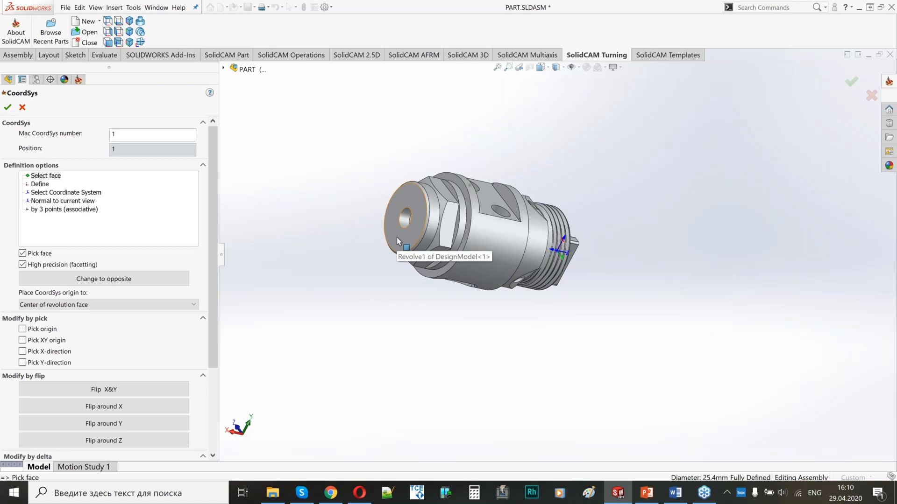
click(7, 108)
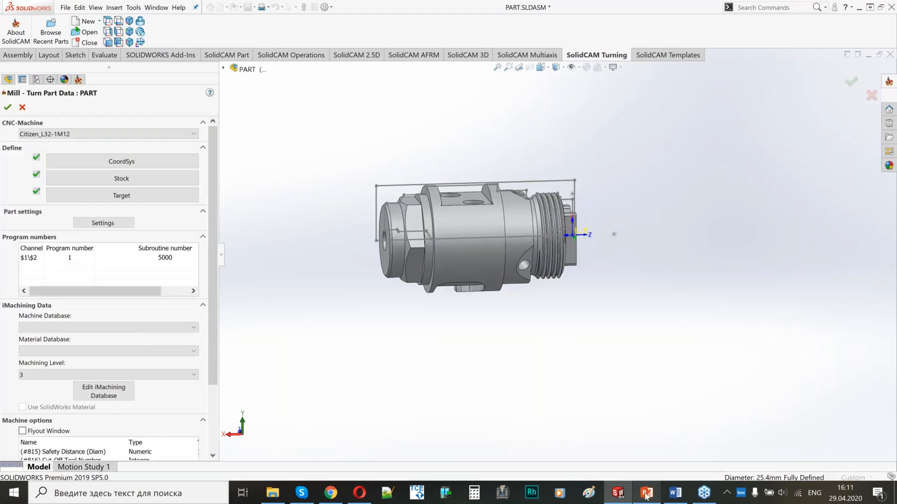
Switch to the PowerPoint presentation and advance to the slide on part coordinate systems.
mouse_move(646, 496)
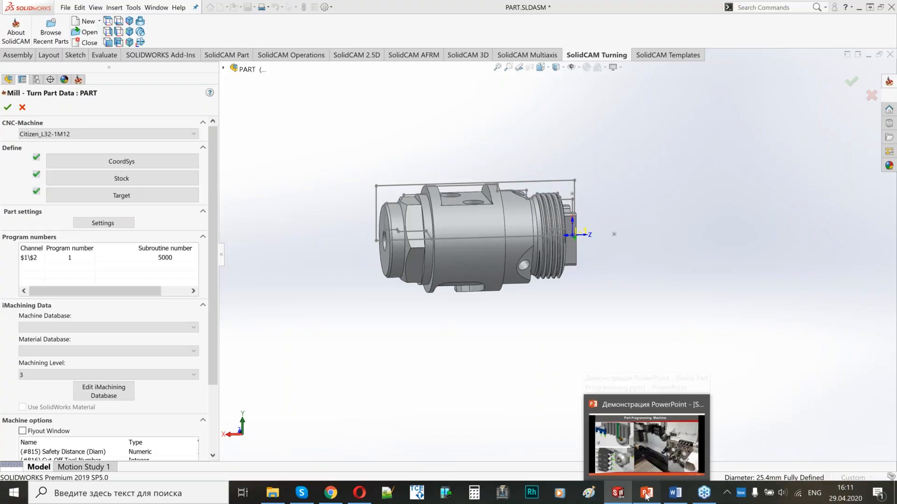
click(646, 496)
click(347, 245)
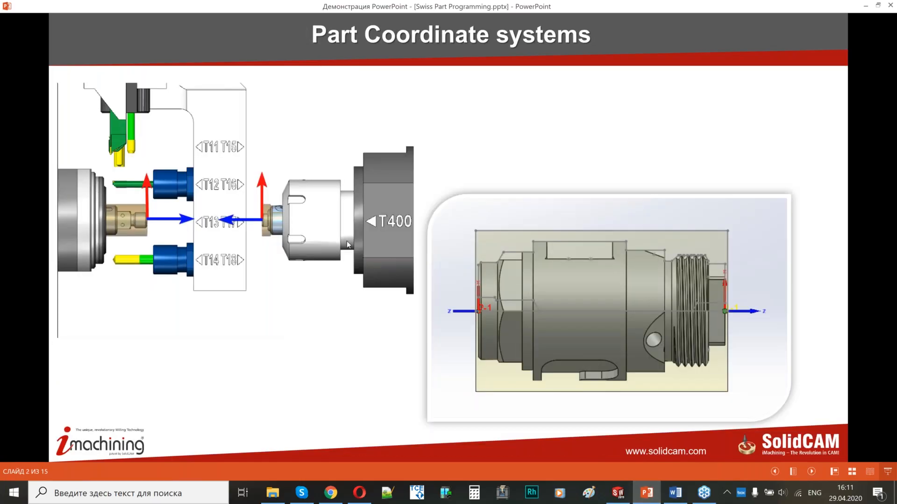
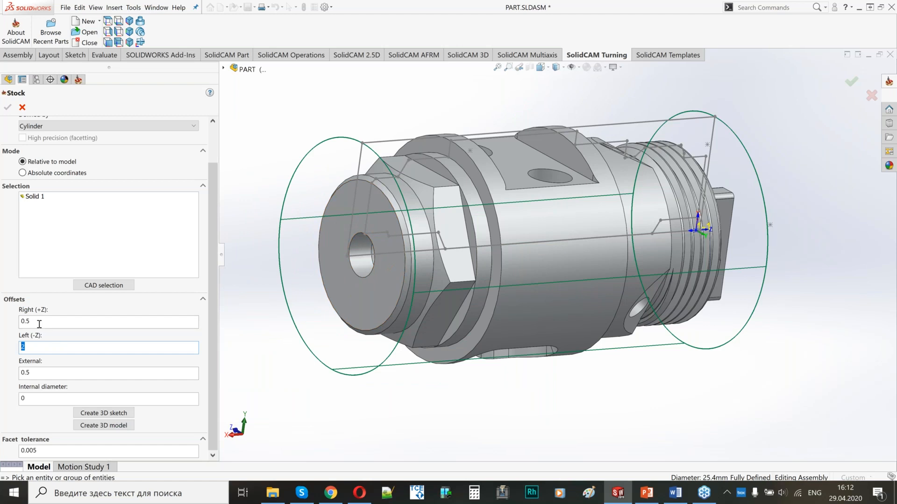
Set the external offset of the cylindrical stock to 1 and accept the stock definition.
key(Tab)
text(1)
middle_drag(491, 245, 563, 247)
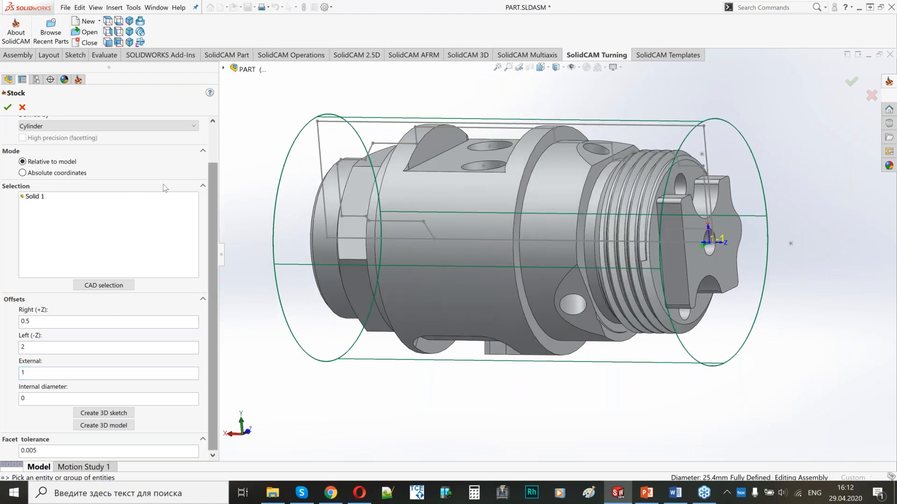
click(8, 108)
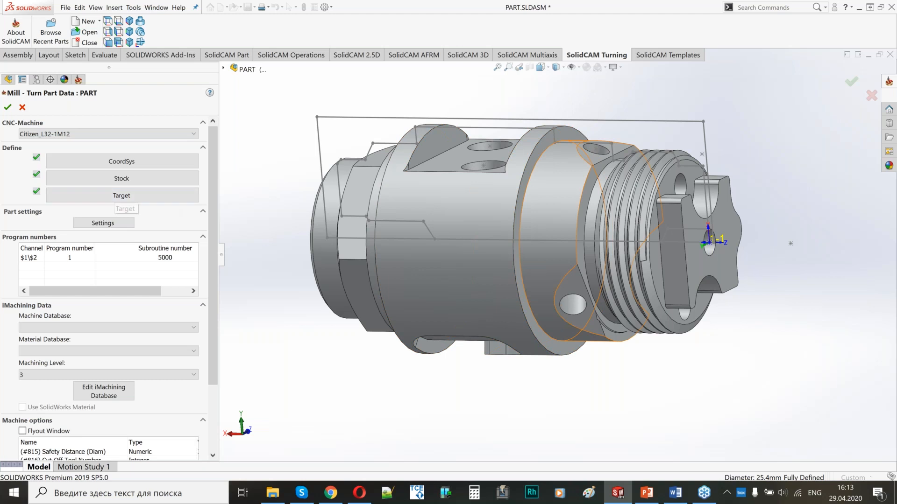
Check the target model definition with its envelope, accept it, and complete the mill-turn part data.
click(76, 198)
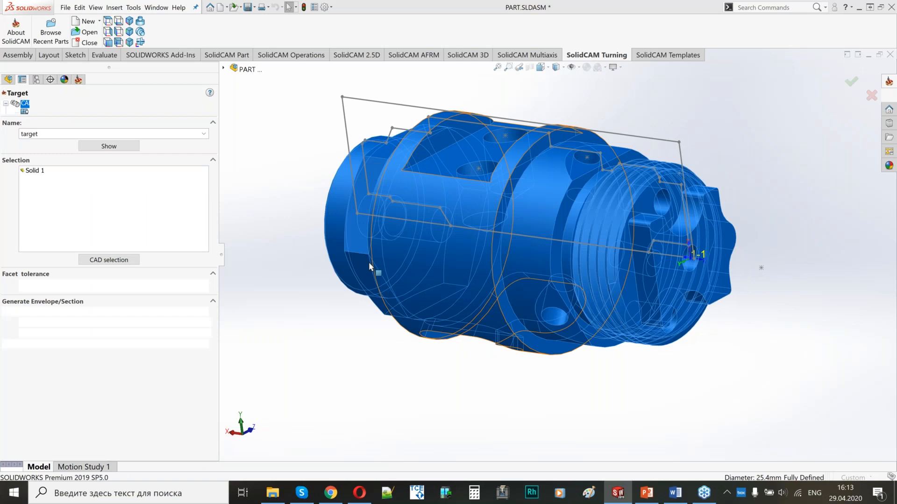
middle_drag(400, 253, 421, 250)
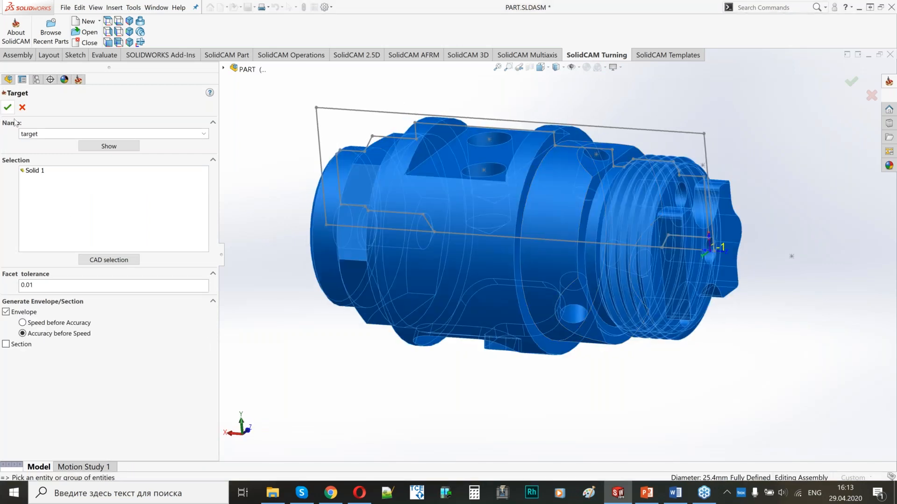
click(8, 106)
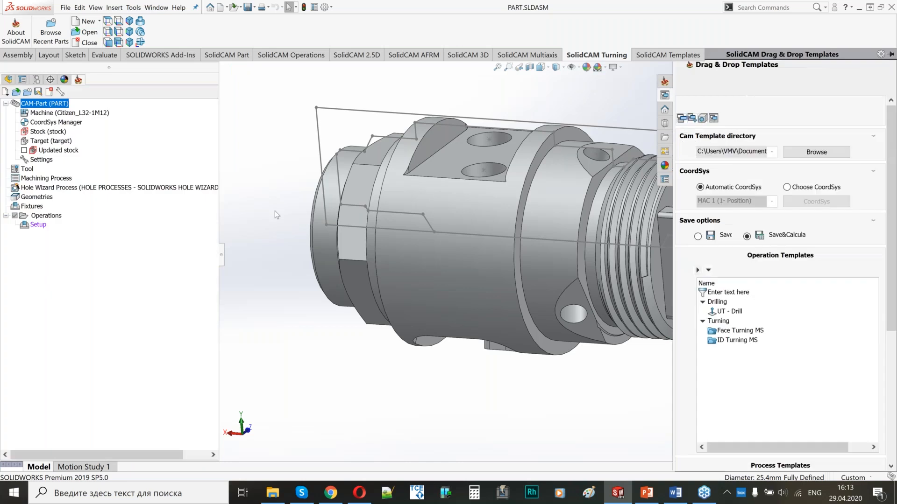
click(551, 97)
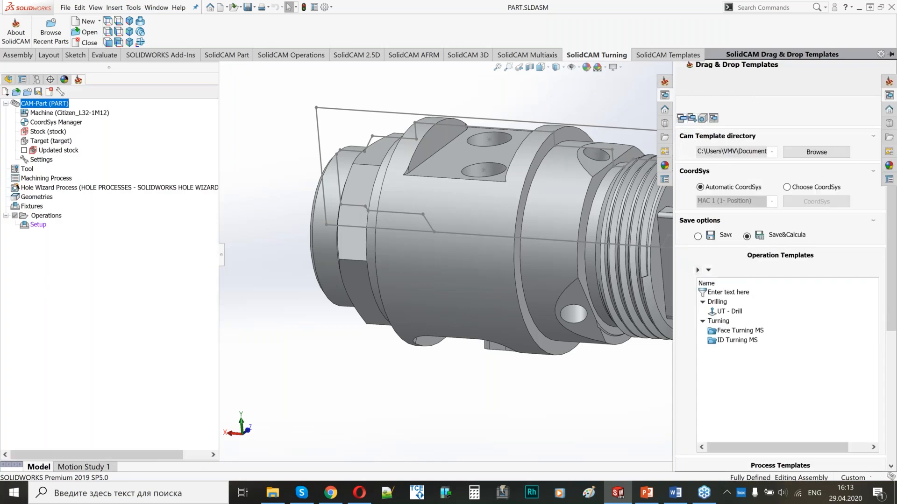
Open the part tool table and add an external grooving turning tool.
mouse_move(544, 217)
middle_down()
mouse_move(570, 186)
mouse_move(539, 206)
middle_up()
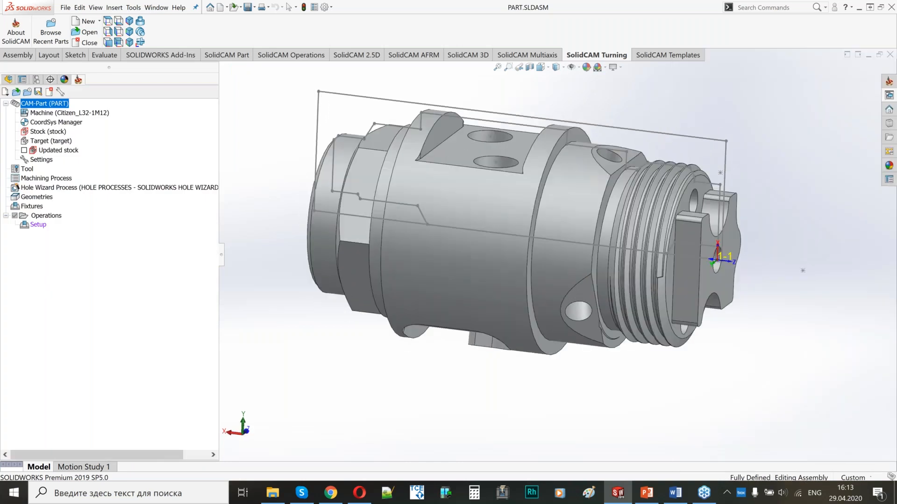
scroll(540, 170, up, 1)
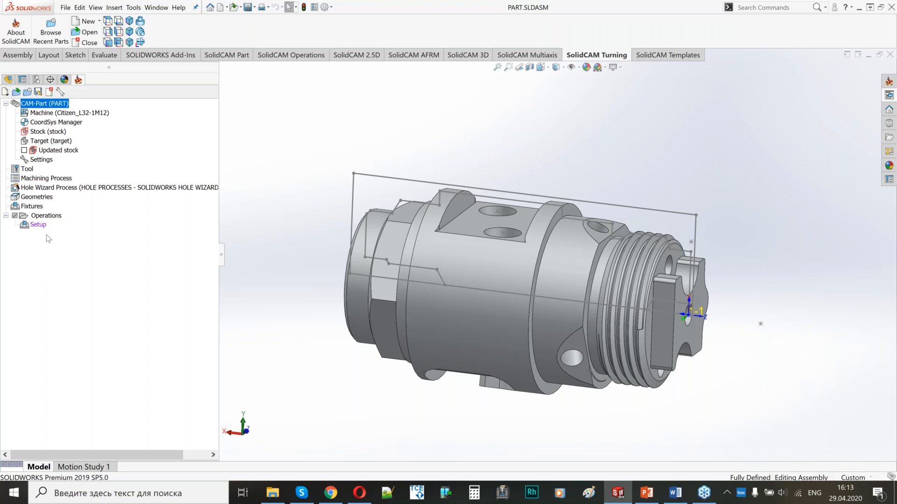
double_click(27, 170)
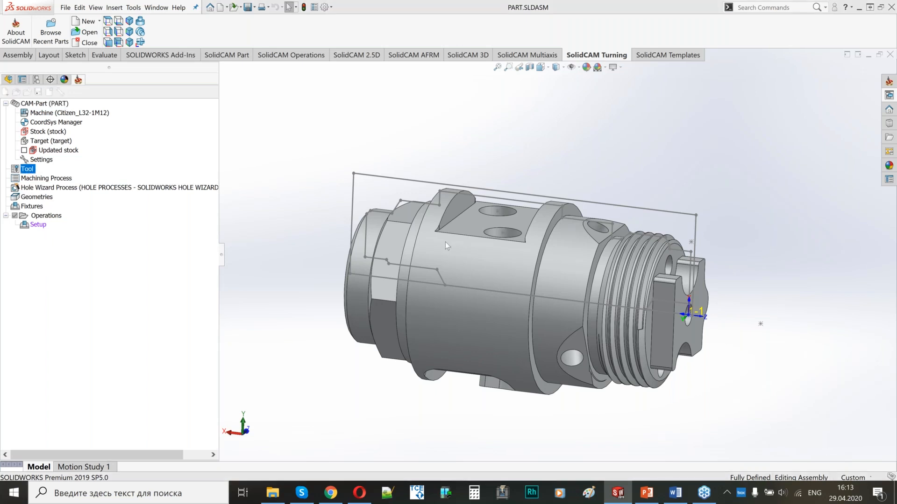
drag(278, 72, 257, 35)
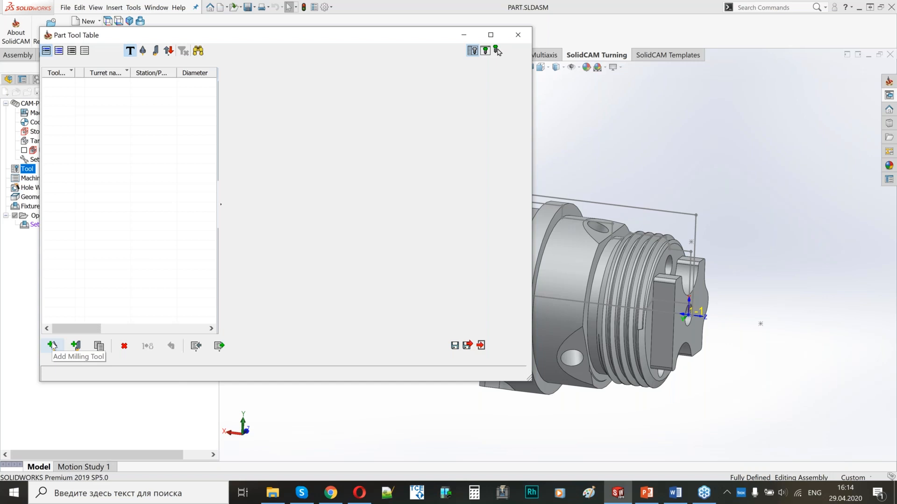
click(76, 346)
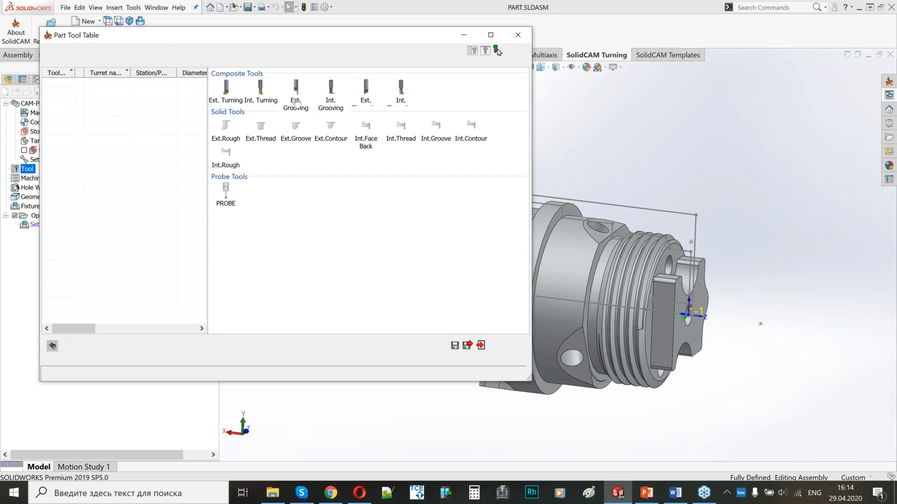
click(295, 96)
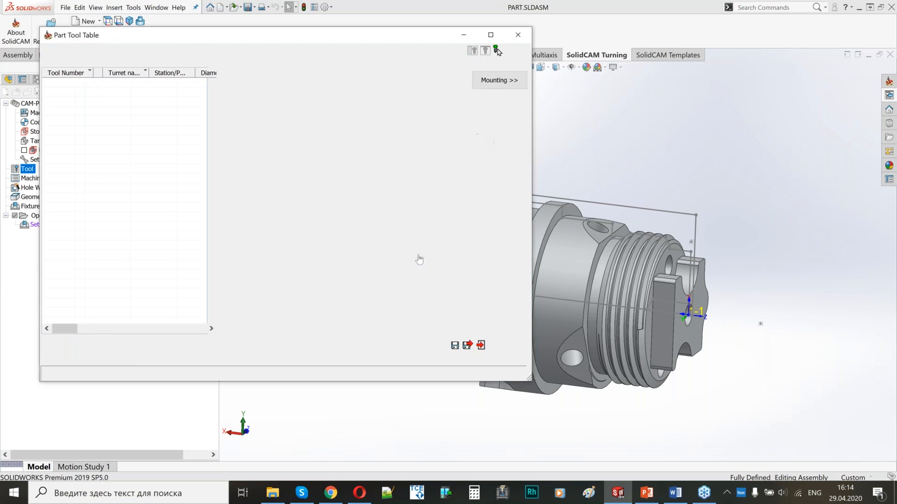
Show the grooving tool's mounting view beside the tool table and examine how it sits at station T1.
click(494, 81)
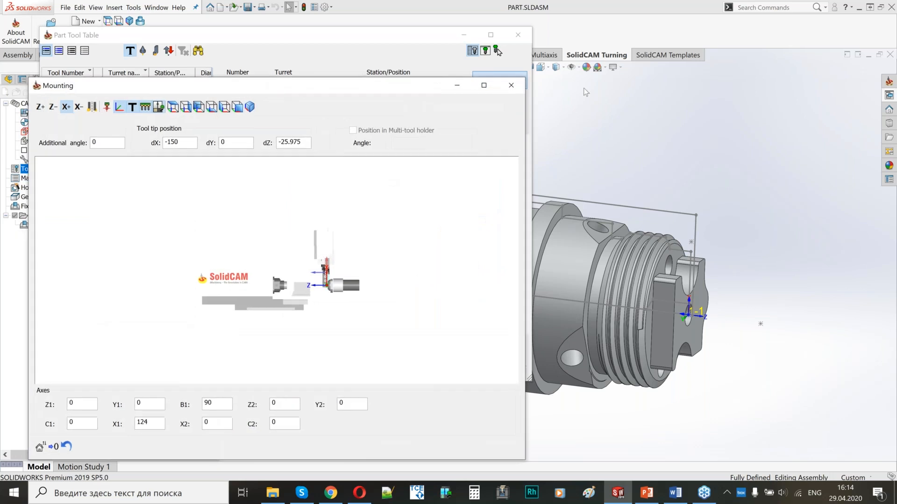
drag(282, 89, 896, 93)
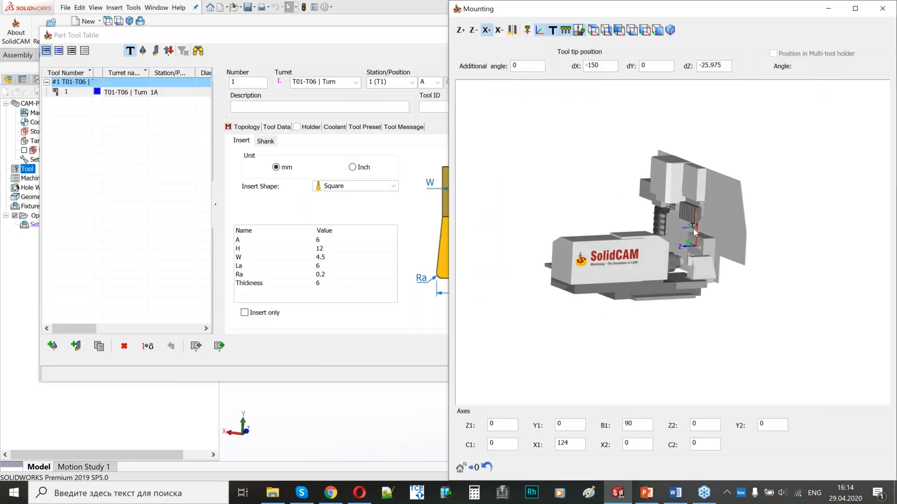
scroll(678, 248, up, 6)
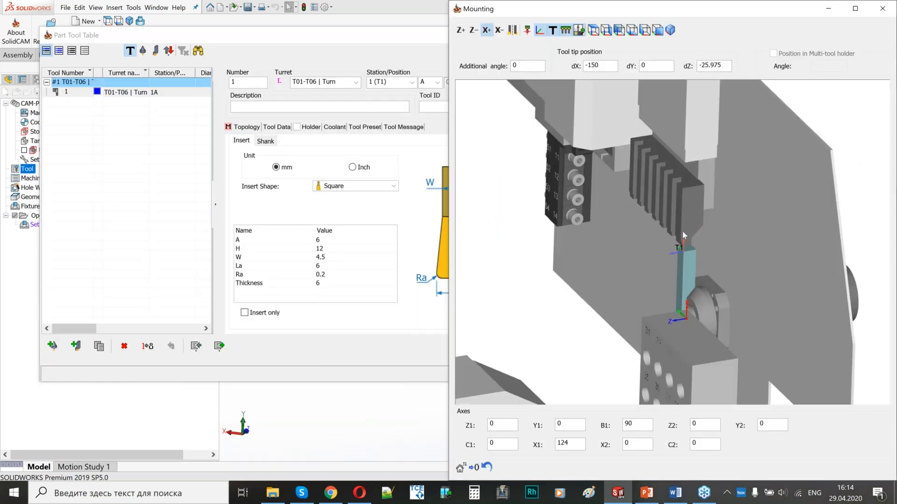
scroll(682, 231, down, 3)
scroll(671, 233, up, 4)
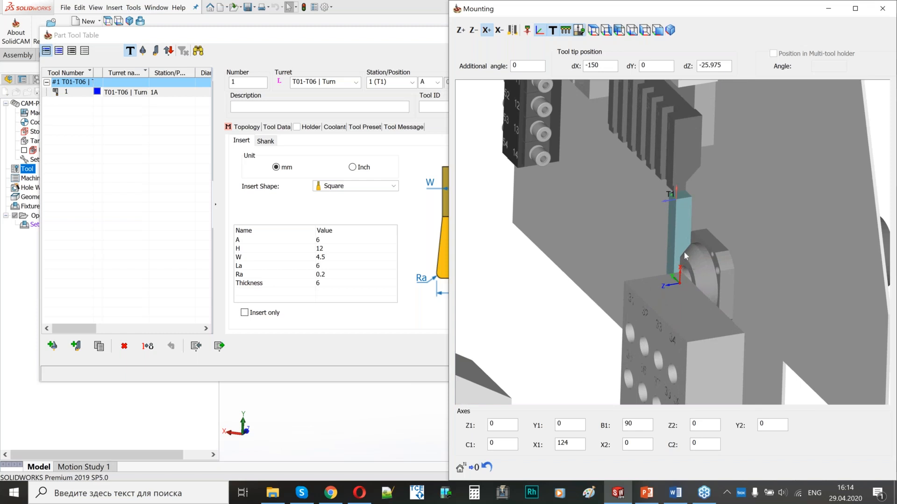
drag(348, 41, 318, 46)
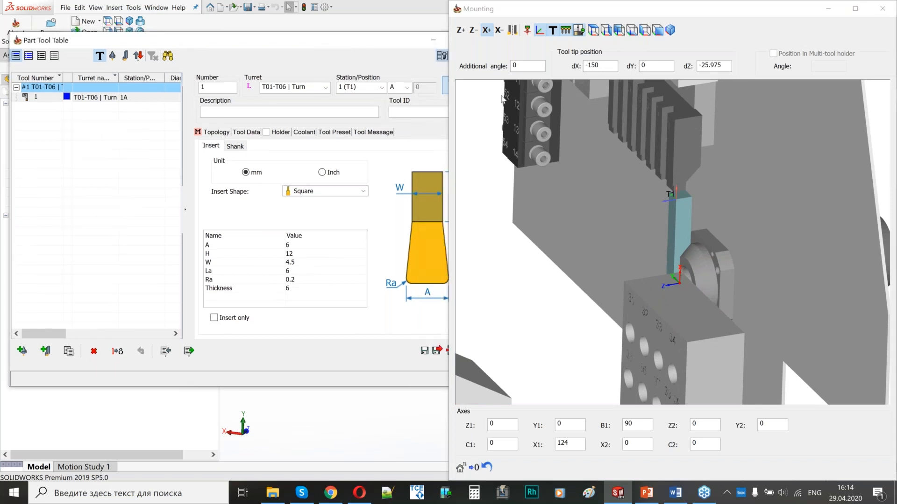
drag(449, 99, 508, 98)
middle_drag(660, 227, 661, 228)
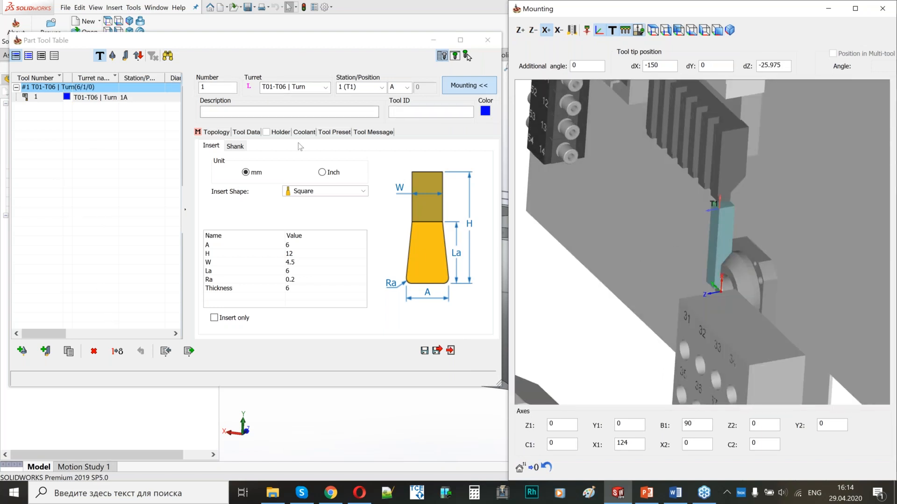
Review the available turret groups and examine the live-tool blocks and the T21-T23 drill block in the mounting view.
click(325, 89)
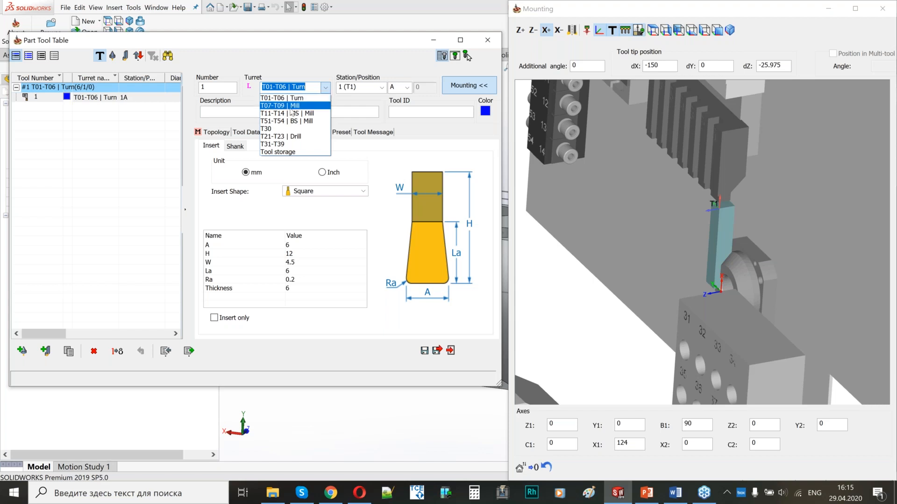
click(612, 206)
scroll(646, 206, down, 3)
middle_drag(646, 206, 722, 228)
scroll(652, 203, up, 4)
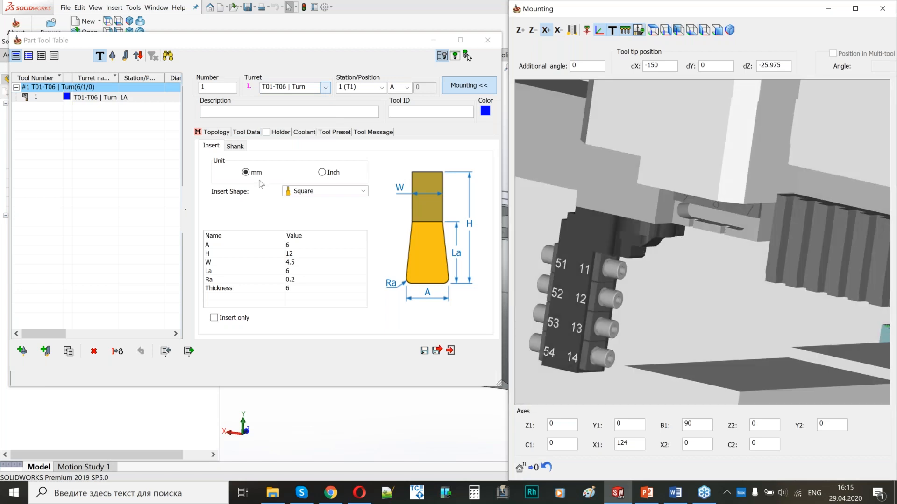
click(325, 88)
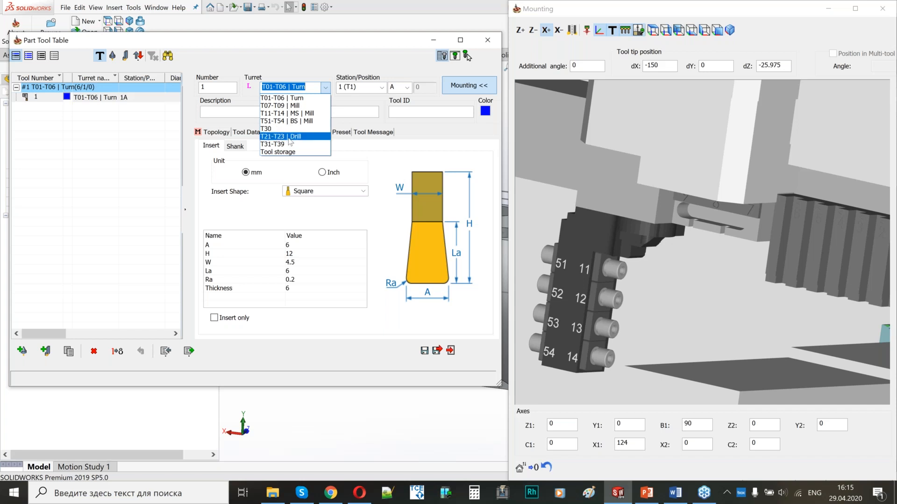
click(673, 258)
scroll(674, 254, down, 8)
middle_drag(715, 364, 685, 239)
scroll(685, 239, up, 10)
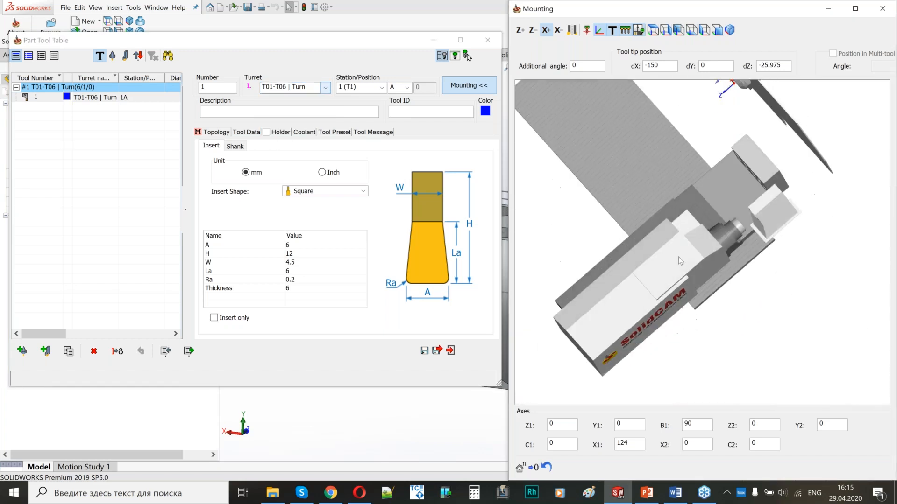
scroll(685, 209, up, 3)
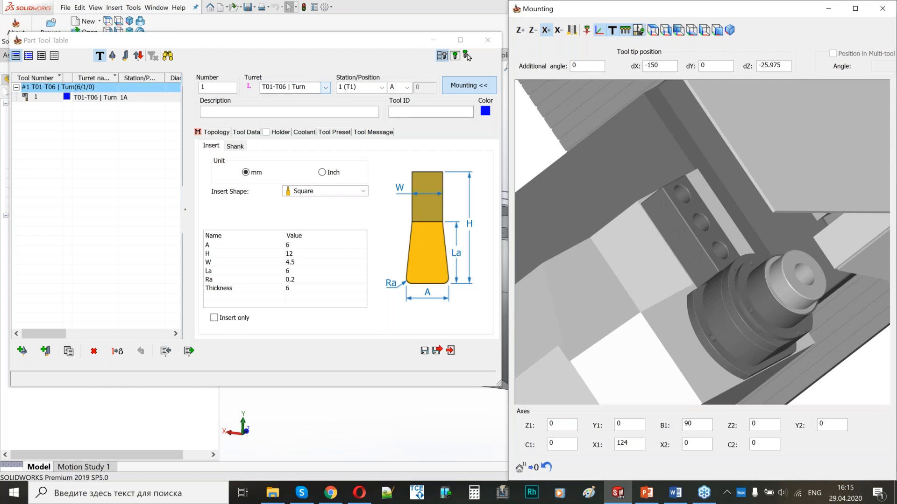
Check the T31-T39 entry among the turret options and locate its numbered block on the machine model.
click(325, 87)
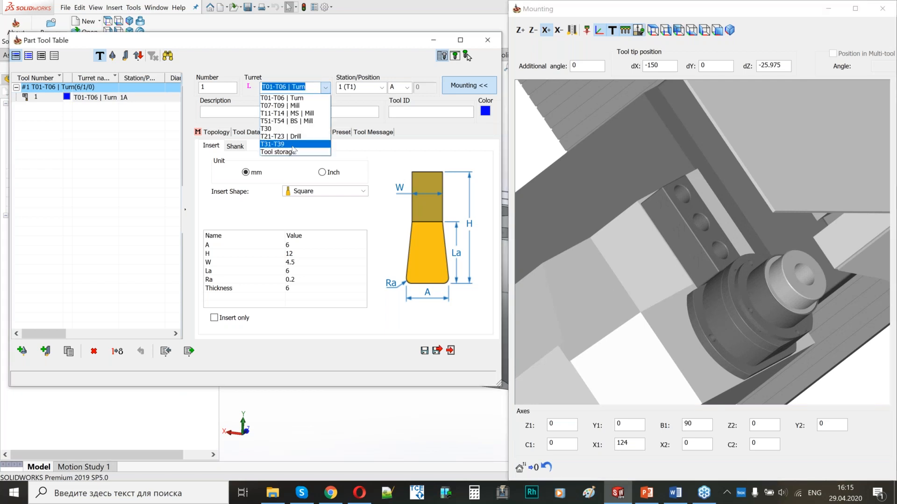
click(631, 197)
scroll(629, 206, down, 10)
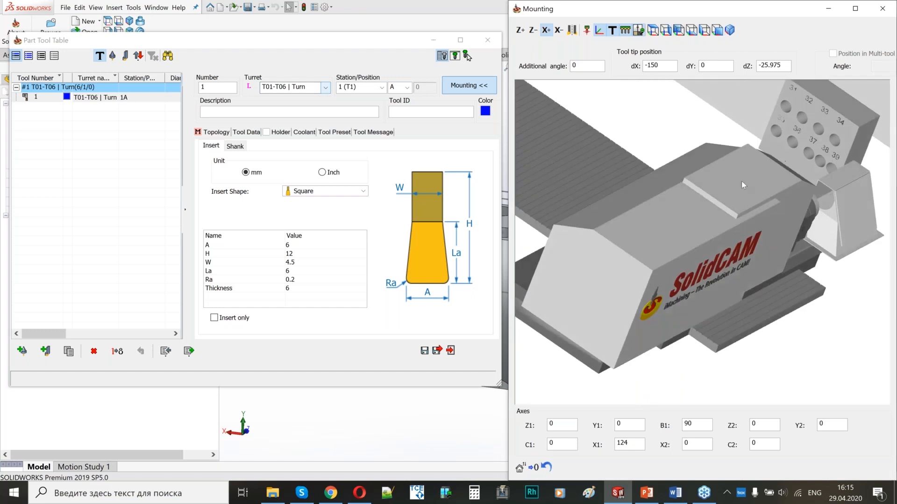
scroll(731, 192, up, 10)
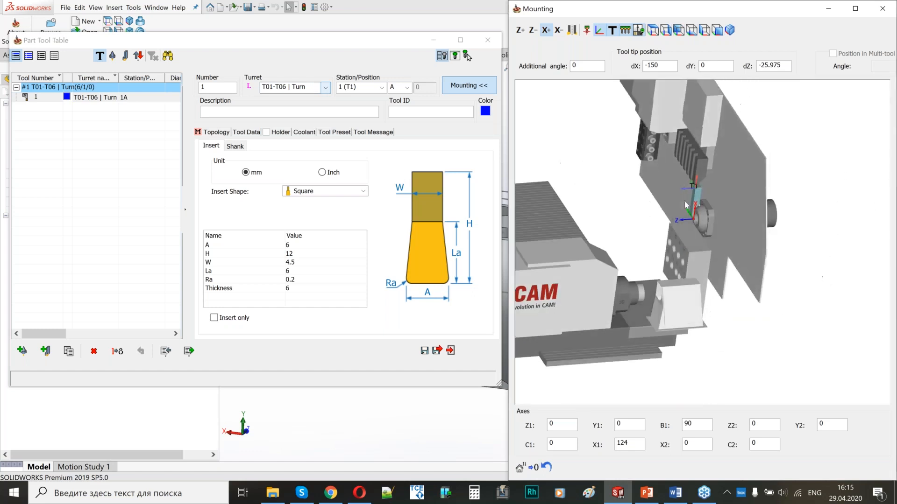
scroll(702, 211, up, 3)
middle_drag(699, 214, 688, 230)
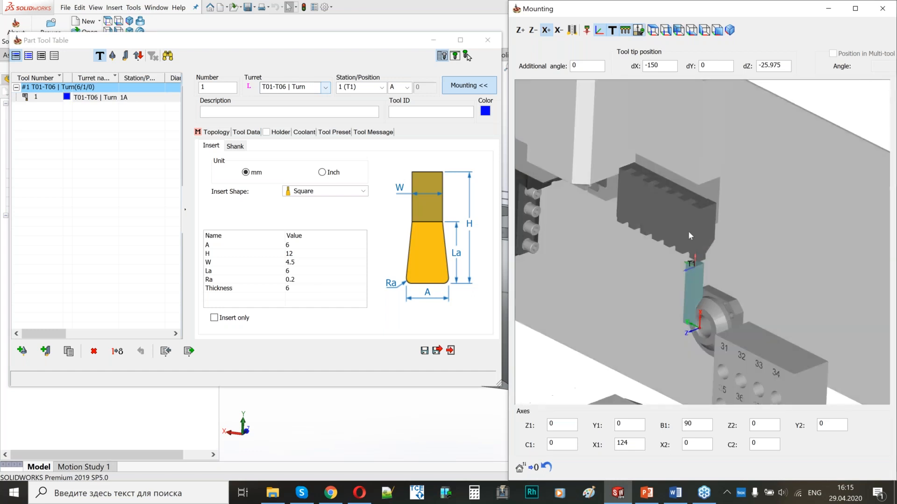
Set the grooving insert's dimensions A and W to 2 mm each.
scroll(688, 230, up, 3)
click(297, 246)
text(2)
click(297, 263)
text(2)
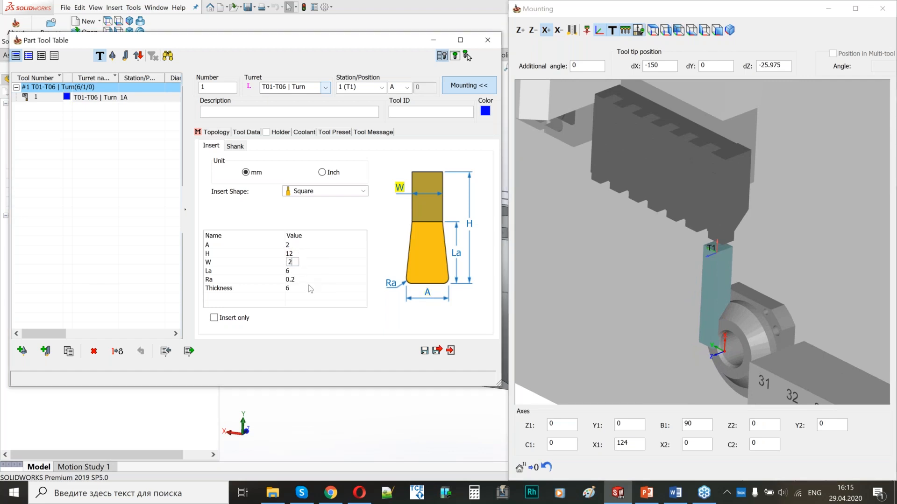
Set the grooving tool's shank dimension A and its thickness to 16 mm each.
click(235, 146)
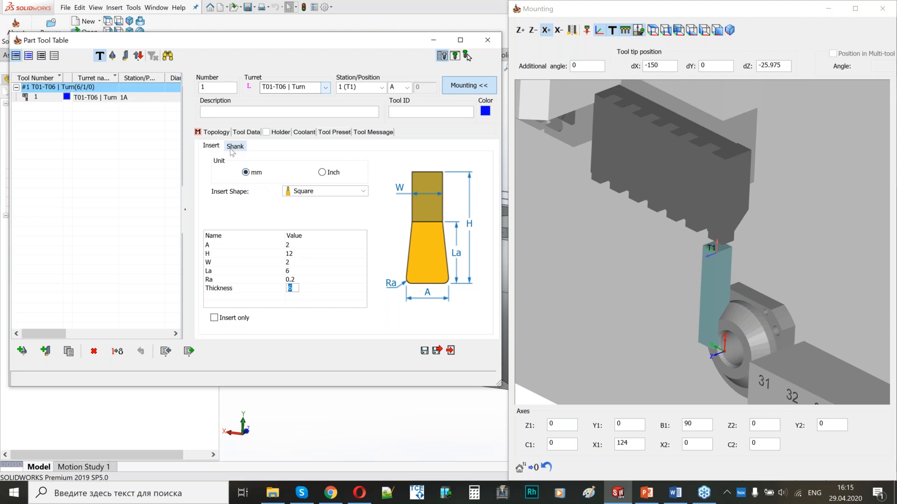
scroll(825, 242, down, 2)
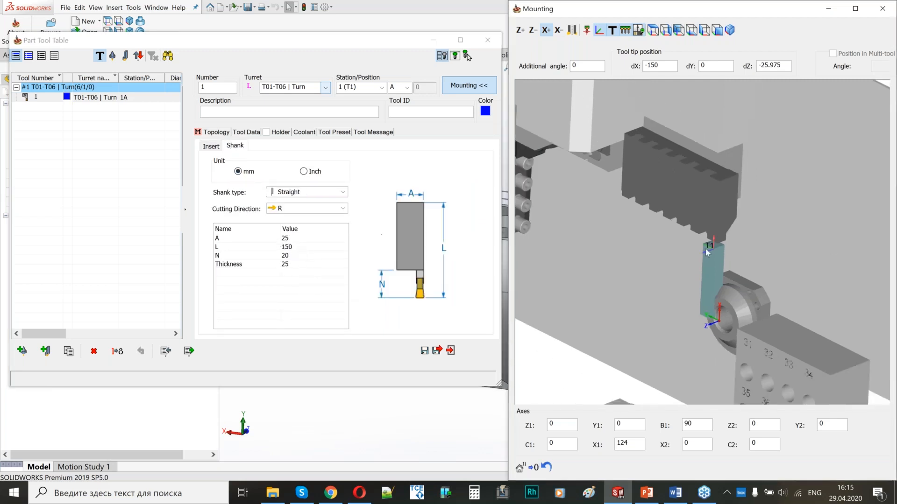
scroll(694, 194, up, 2)
scroll(694, 194, up, 3)
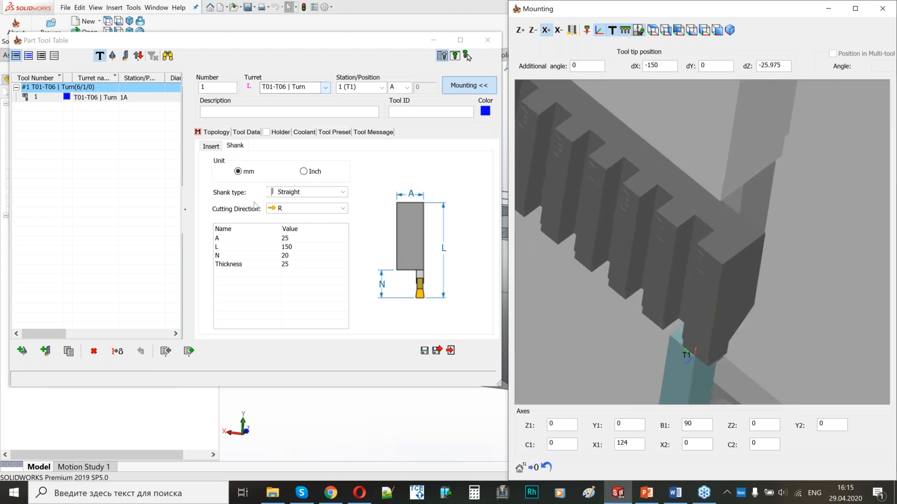
click(297, 241)
text(16)
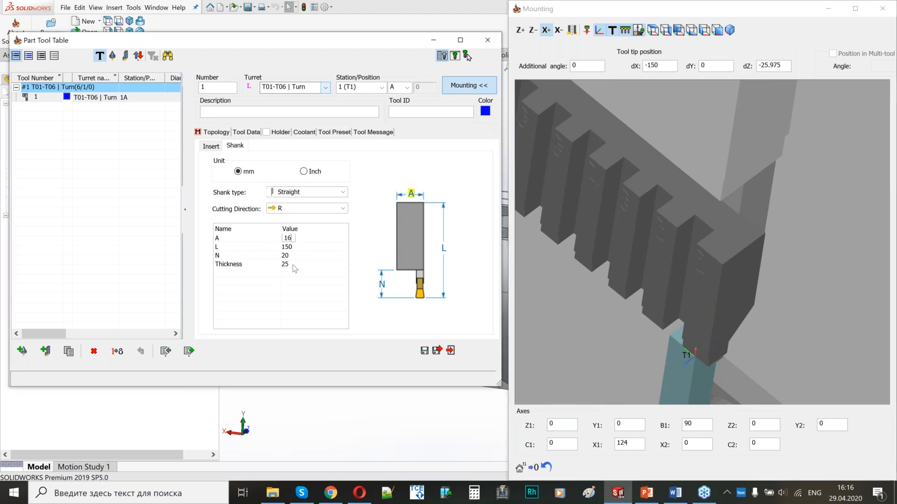
click(295, 267)
text(16)
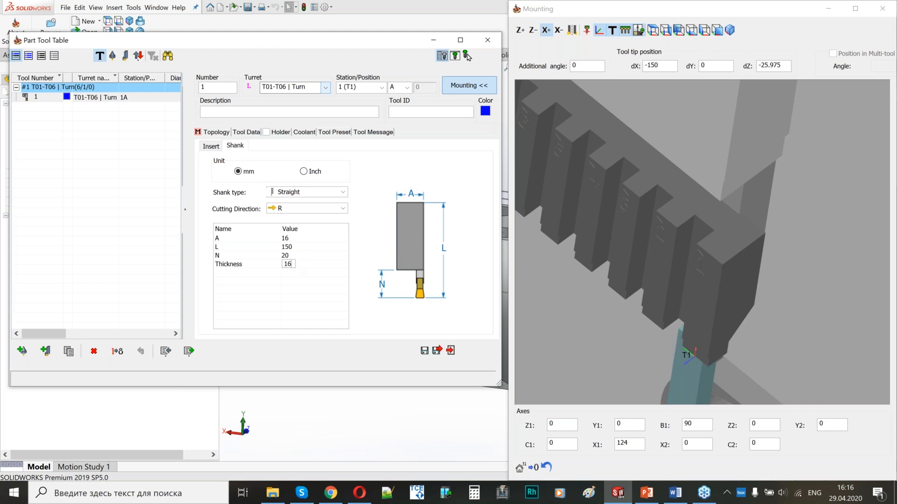
click(526, 217)
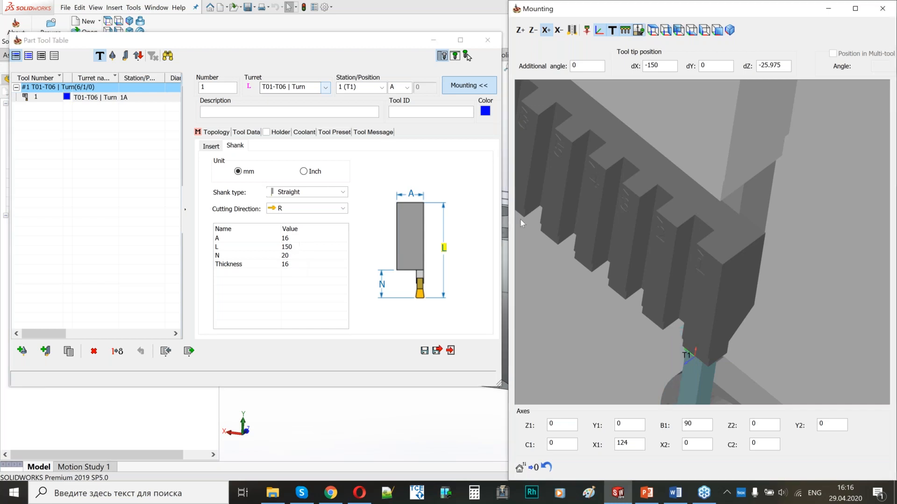
Set the shank's overall length L to 100 mm.
click(305, 247)
text(100)
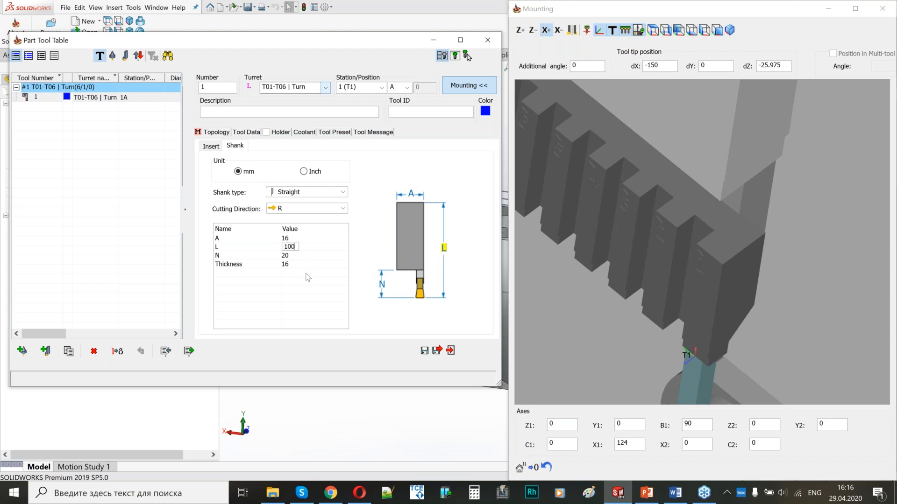
click(312, 272)
Examine the grooving tool's position relative to the T1 station and the spindle from several angles.
middle_drag(676, 237, 672, 249)
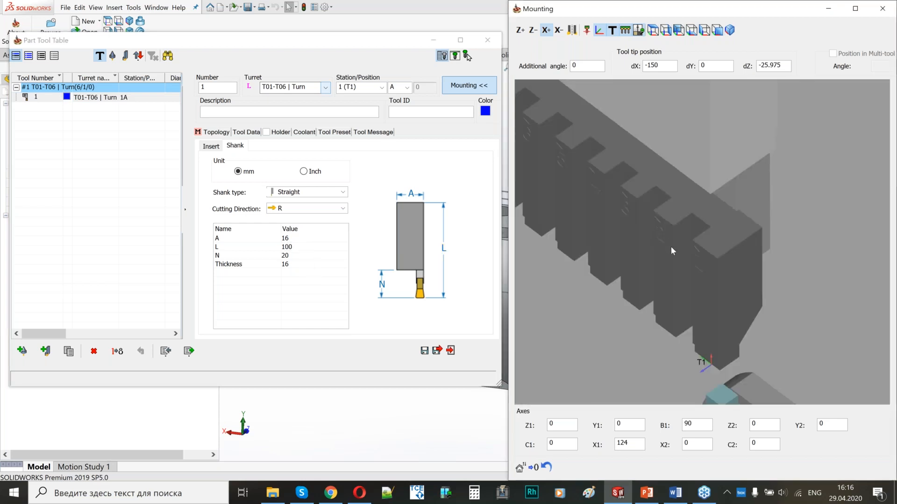
scroll(690, 255, down, 3)
scroll(687, 243, up, 5)
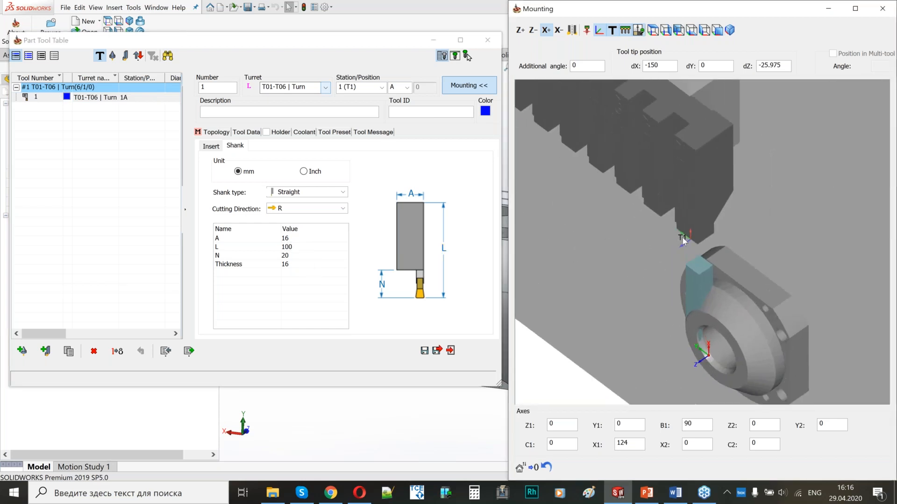
scroll(723, 312, up, 1)
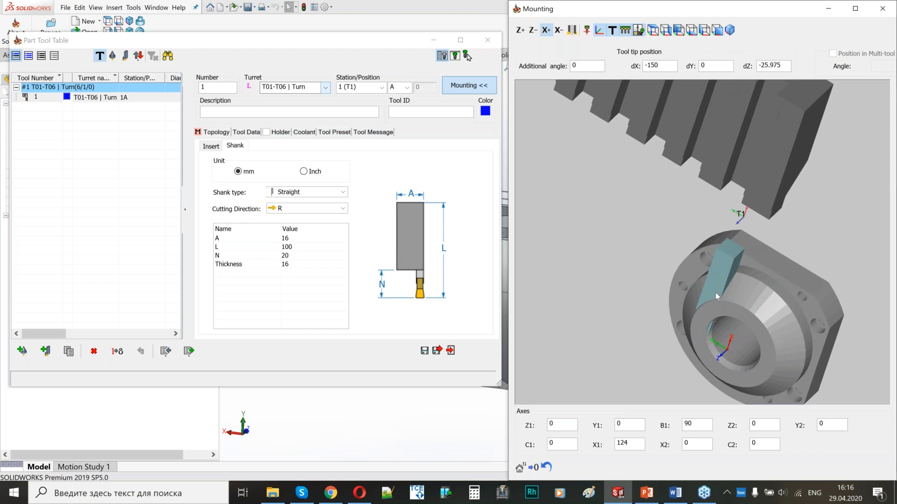
scroll(735, 204, down, 4)
middle_drag(735, 157, 692, 209)
scroll(691, 210, up, 3)
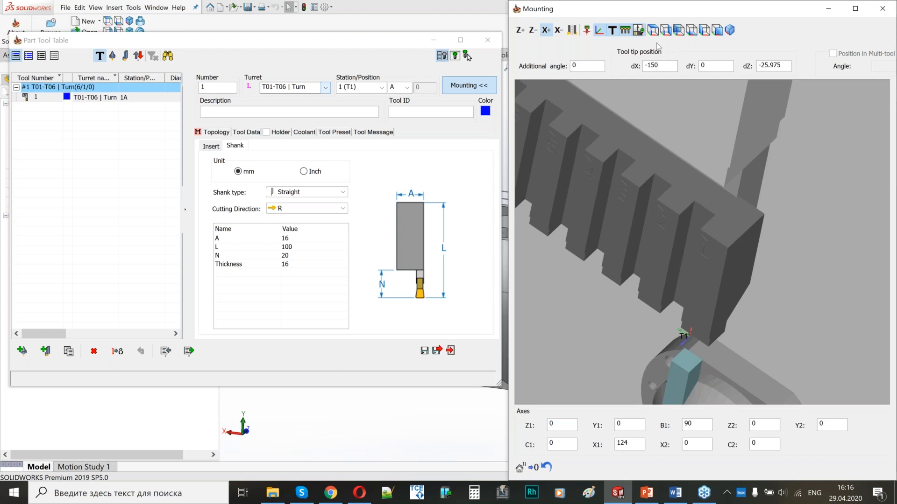
middle_drag(672, 206, 628, 256)
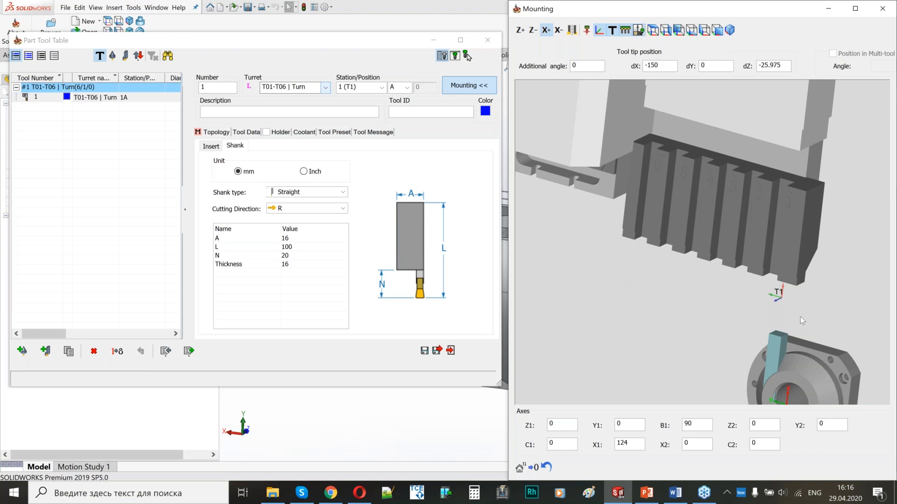
middle_drag(751, 308, 747, 265)
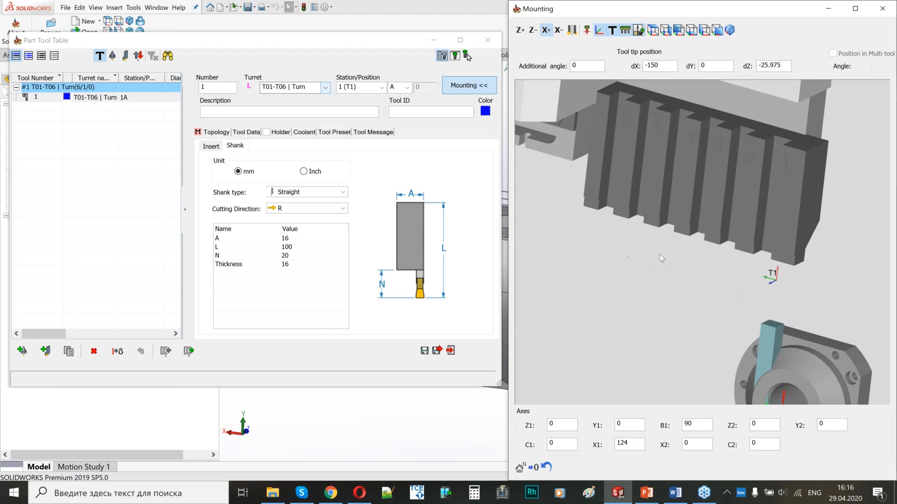
middle_drag(750, 252, 760, 251)
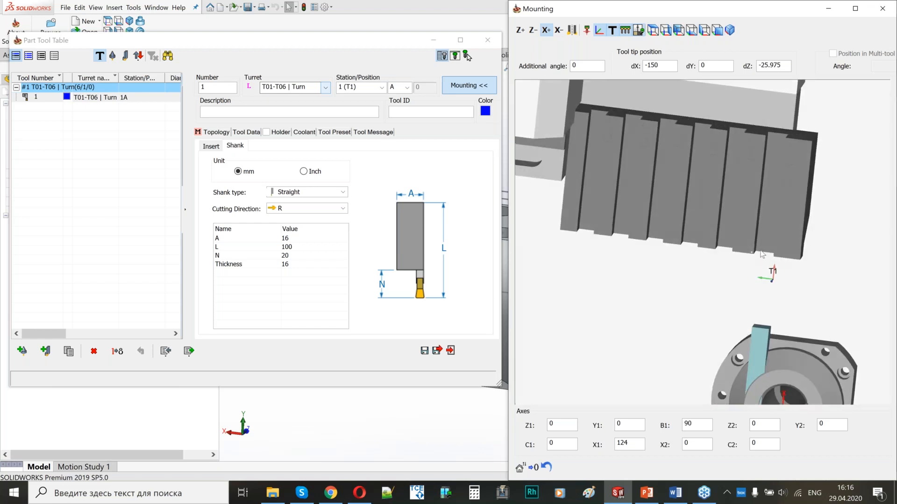
scroll(798, 304, up, 3)
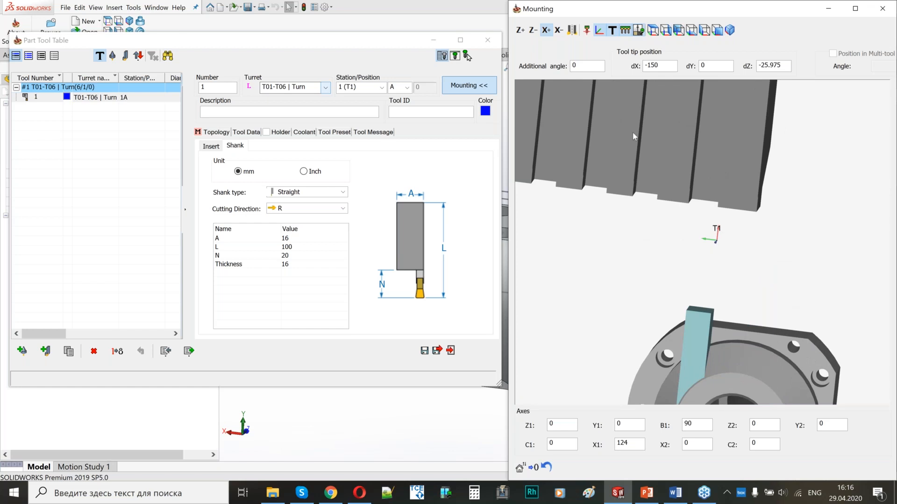
Set the tool tip position offsets dX and dZ to 0.
drag(663, 67, 639, 68)
text(0)
drag(786, 66, 752, 69)
text(0)
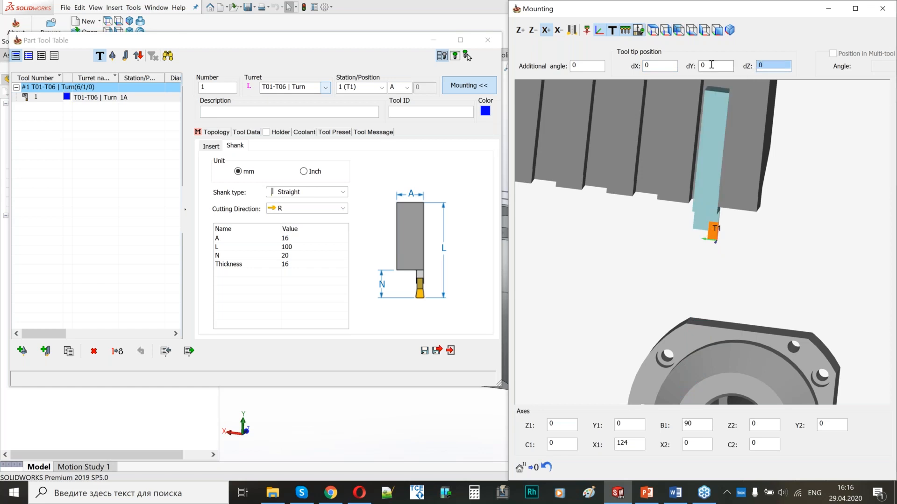
Inspect how the tool's shank and insert tip sit in the T1 slot of the turning block.
scroll(698, 193, down, 3)
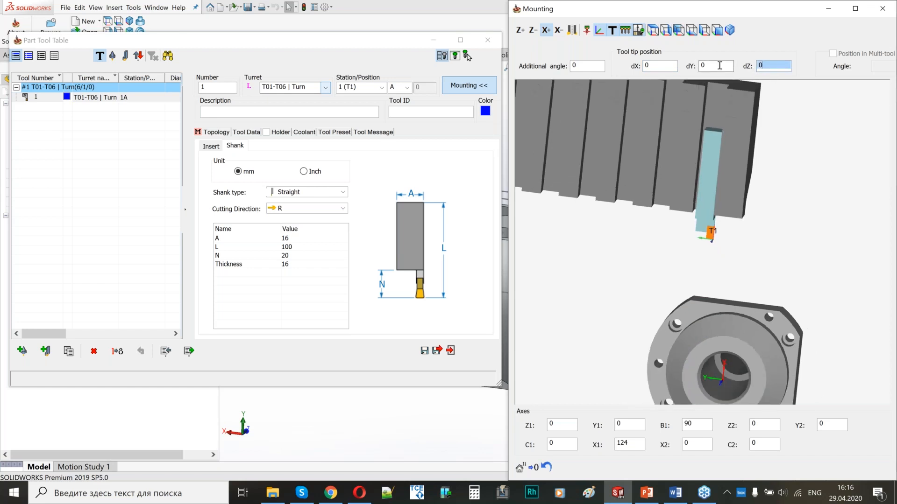
scroll(708, 242, up, 4)
scroll(708, 245, up, 2)
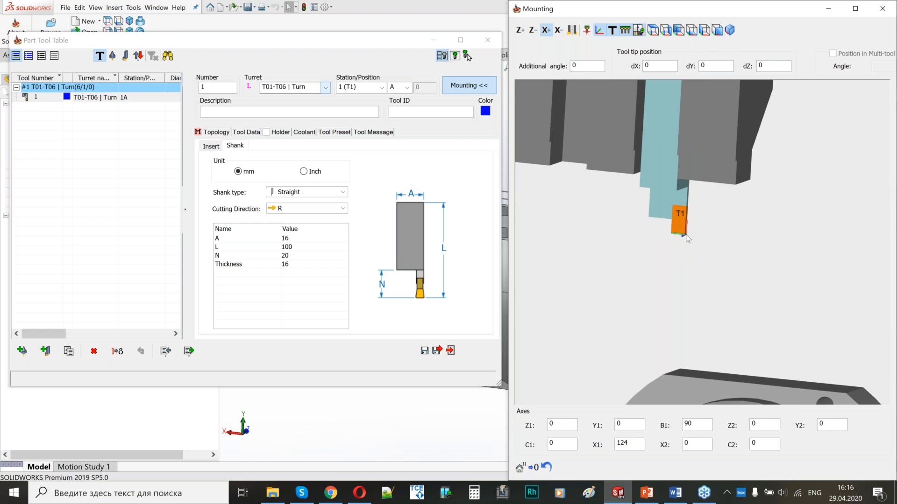
scroll(686, 236, down, 3)
middle_drag(702, 250, 645, 227)
scroll(674, 236, up, 2)
scroll(686, 221, down, 2)
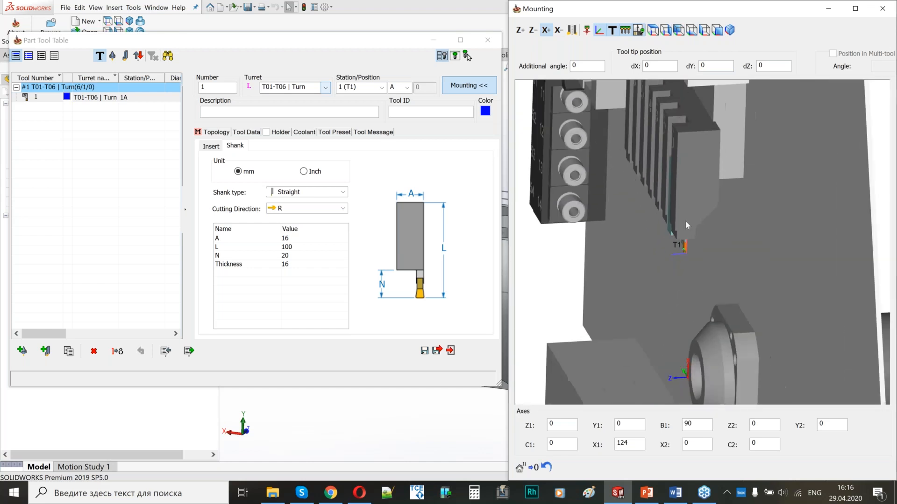
scroll(678, 241, up, 2)
middle_drag(663, 234, 694, 239)
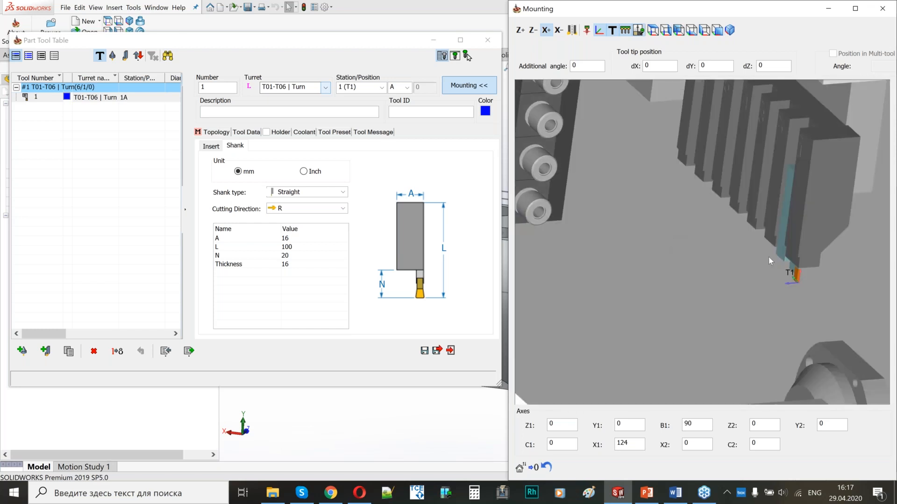
scroll(771, 257, down, 2)
scroll(793, 235, up, 2)
scroll(710, 272, up, 2)
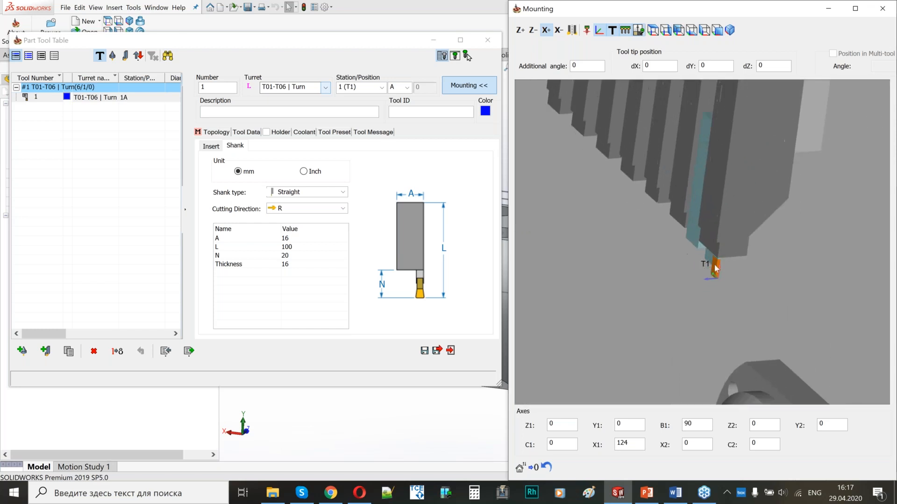
Flip the grooving tool's mounting orientation at T1 and check its tip against the spindle's coordinate system.
click(574, 30)
scroll(742, 263, down, 2)
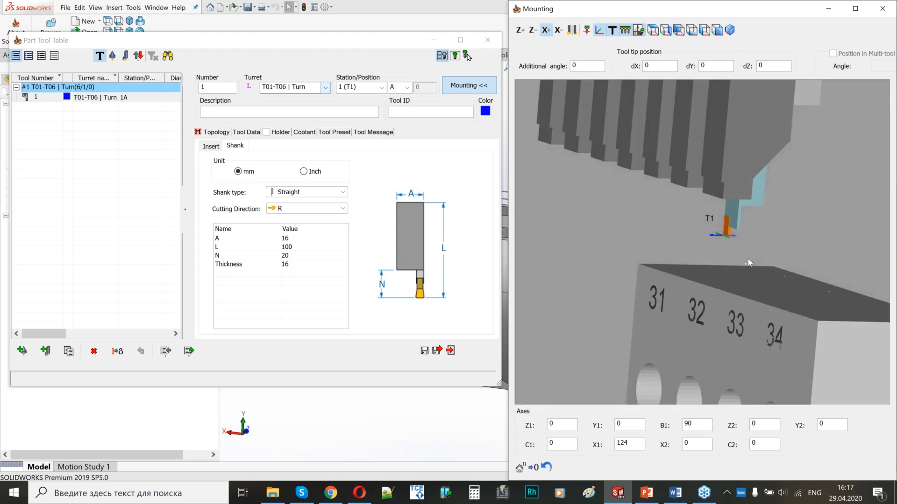
scroll(736, 257, up, 3)
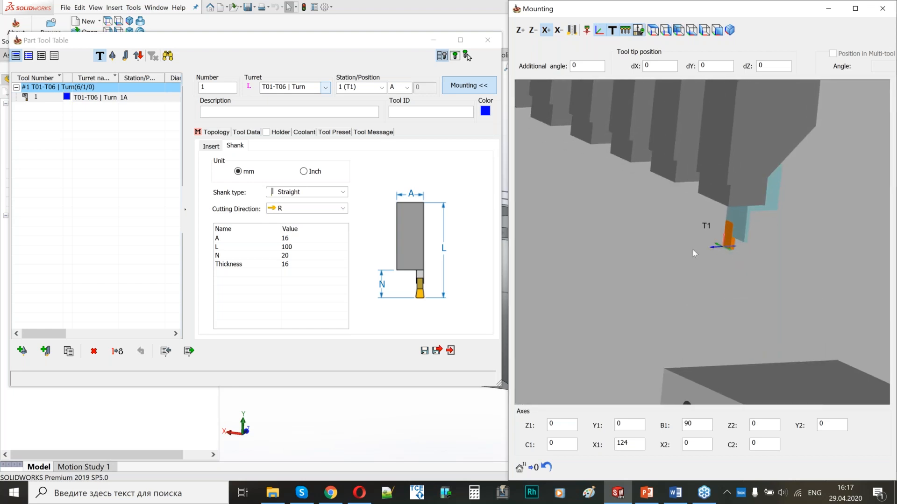
scroll(719, 247, down, 1)
middle_drag(725, 264, 696, 247)
scroll(695, 249, down, 1)
scroll(690, 329, up, 2)
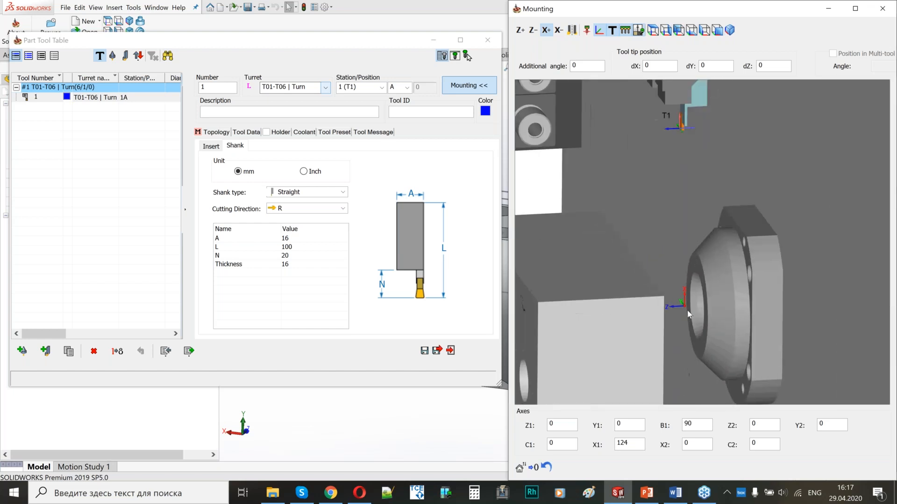
scroll(710, 258, down, 2)
mouse_move(691, 203)
middle_down()
mouse_move(700, 187)
mouse_move(691, 216)
mouse_move(700, 219)
mouse_move(701, 203)
middle_up()
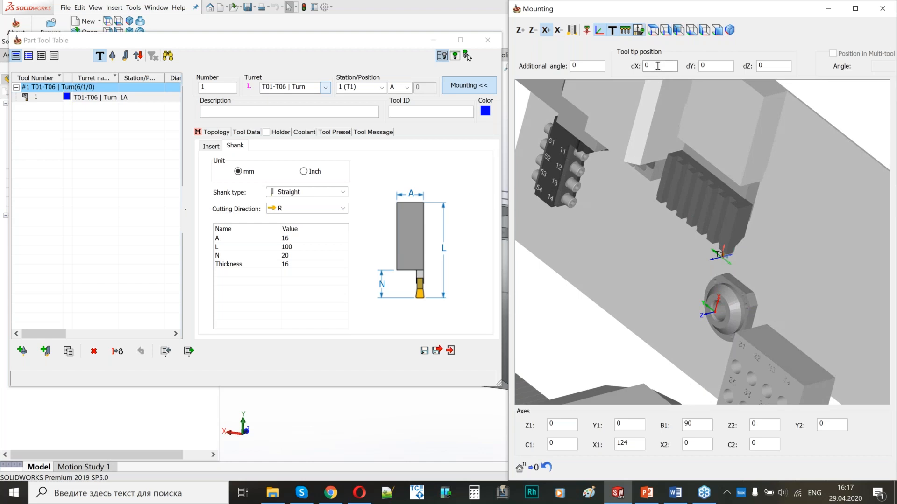
Offset the grooving tool's tip position at T1 by dY -16 and dZ -16, check its seating in the slot, and save the tool.
double_click(702, 65)
text(-16)
double_click(760, 66)
text(-16)
double_click(719, 65)
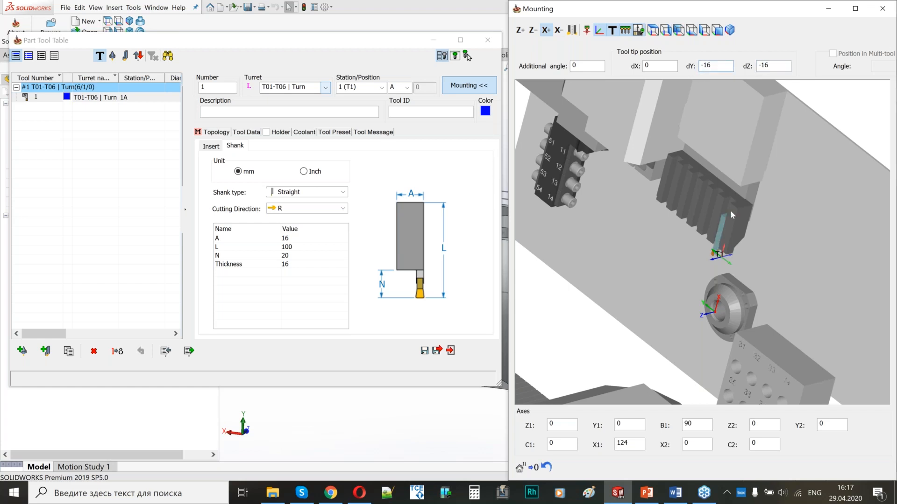
scroll(716, 225, up, 5)
middle_drag(714, 233, 701, 282)
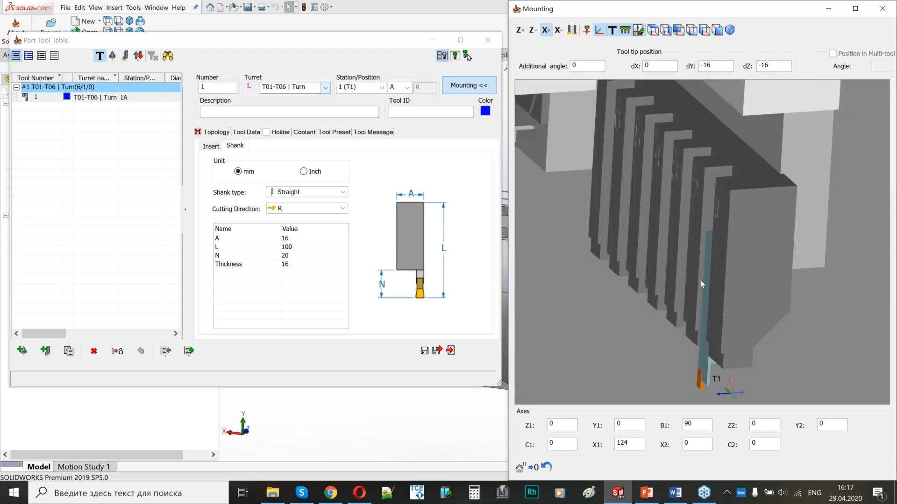
click(424, 351)
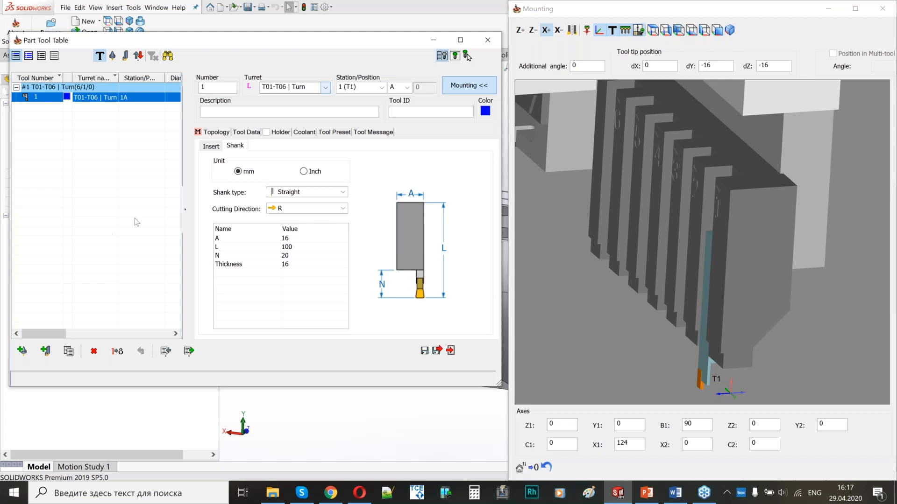
Add a new turning tool, assign it to station 3 (T3) of the T01-T06 turret and number it 3.
click(45, 353)
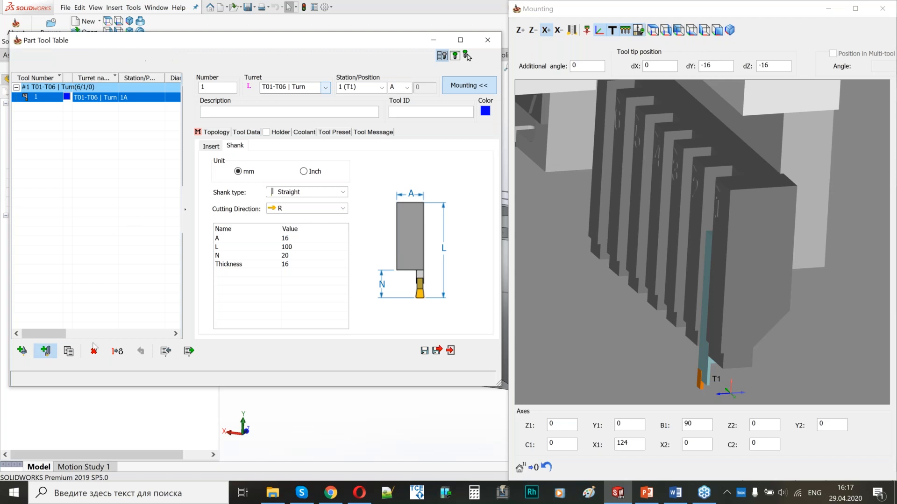
click(219, 177)
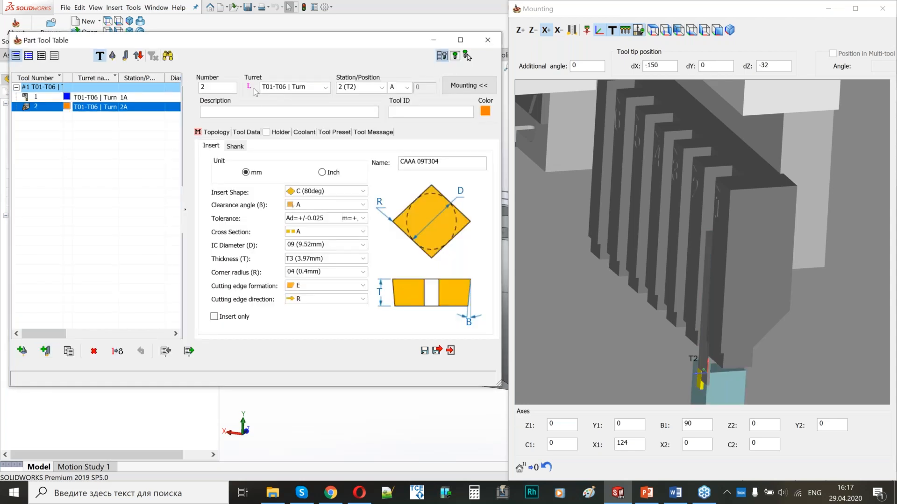
click(381, 87)
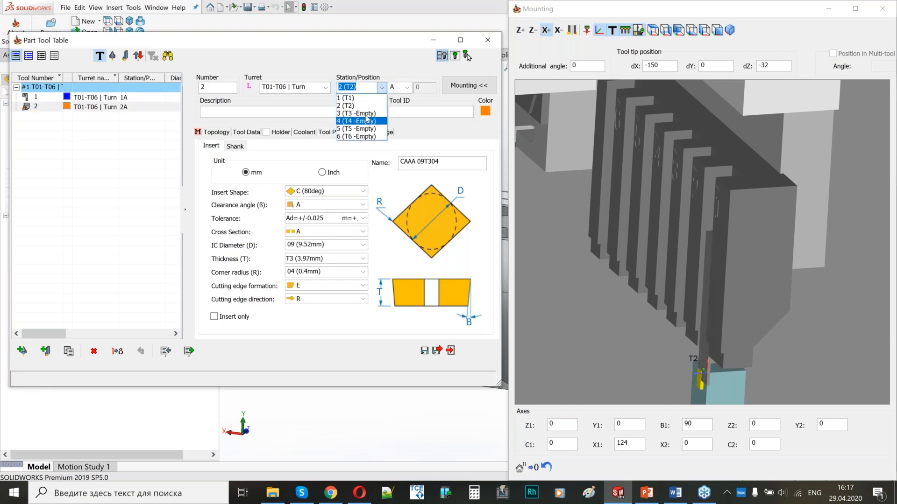
click(362, 113)
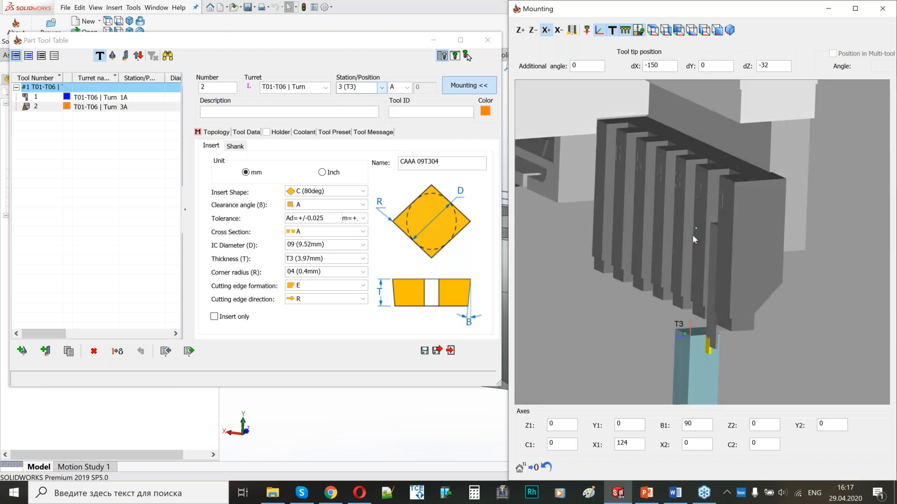
double_click(217, 89)
text(3)
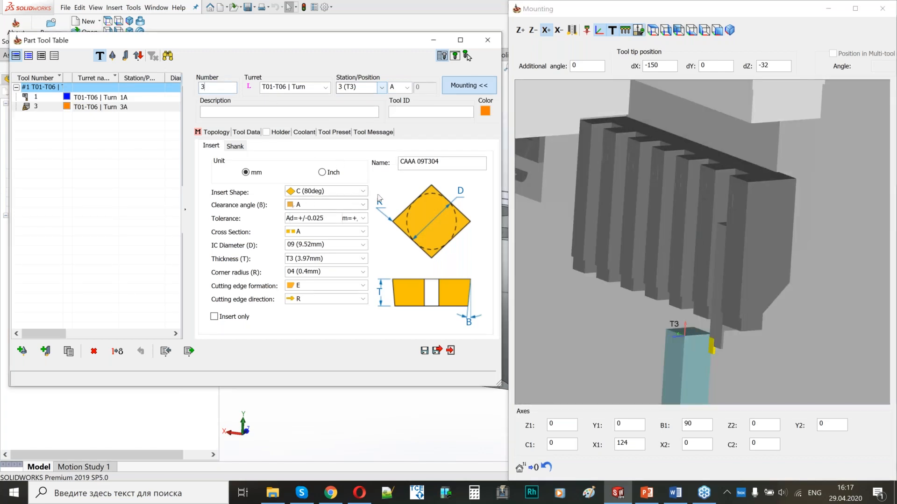
Change the insert shape of tool 3 to D (55deg) and check the tool's position relative to the spindle.
click(362, 191)
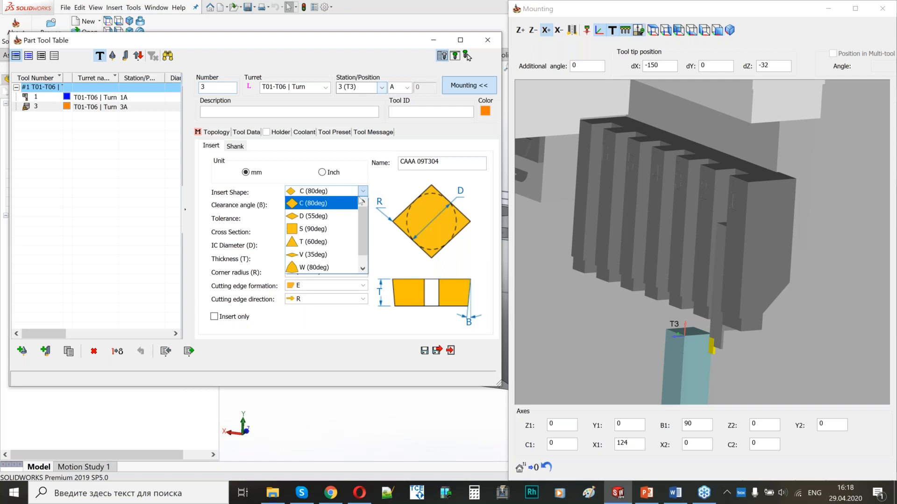
click(318, 216)
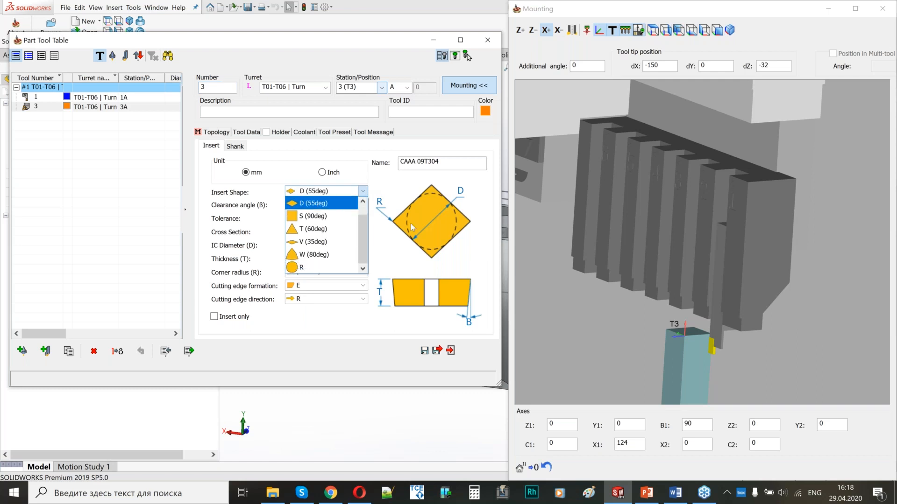
click(643, 198)
scroll(626, 188, down, 4)
middle_drag(653, 241, 686, 318)
scroll(724, 344, up, 2)
middle_drag(724, 344, 690, 235)
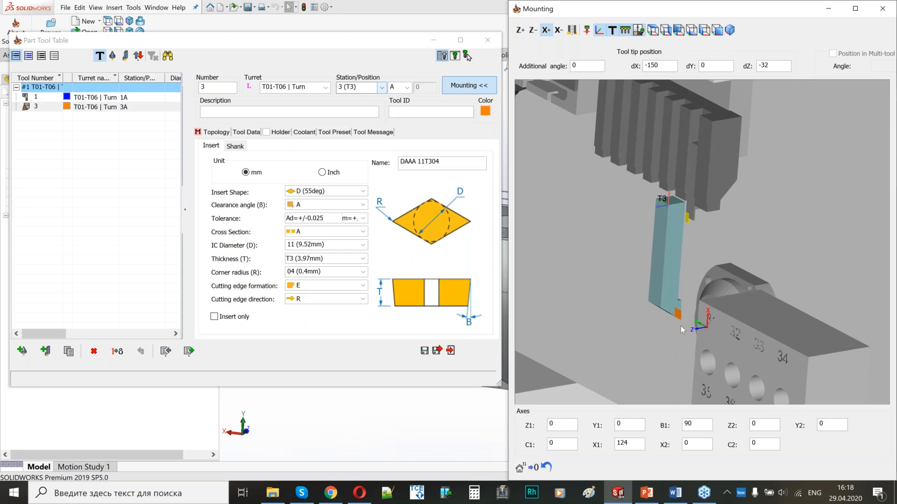
scroll(680, 326, up, 1)
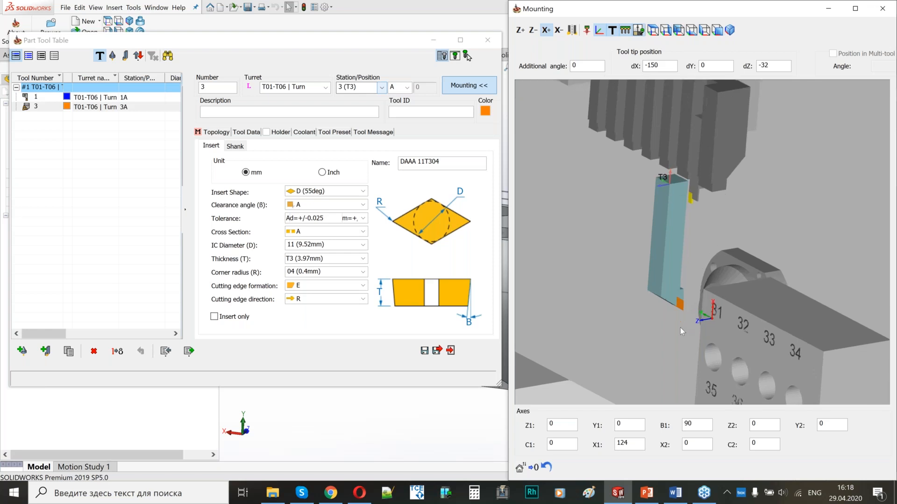
scroll(680, 327, up, 1)
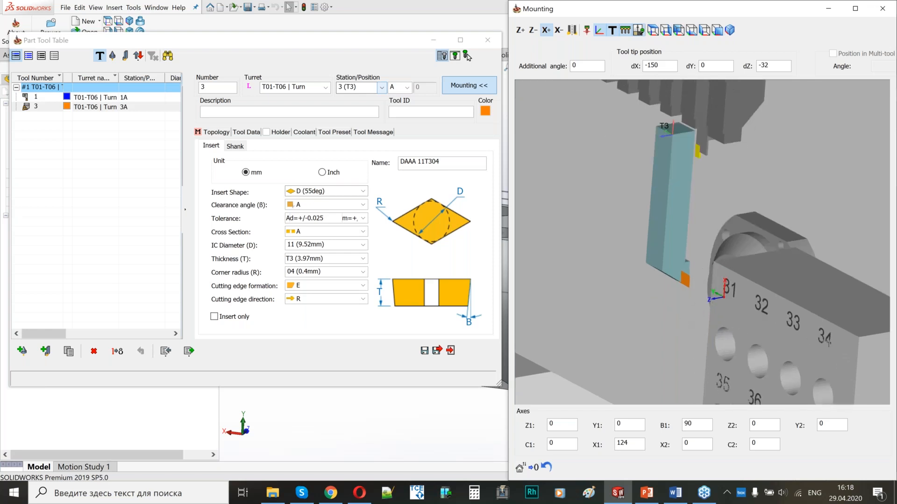
Set tool 3's shank height and shank width to 16 mm and its M dimension to 16.
click(236, 146)
click(342, 243)
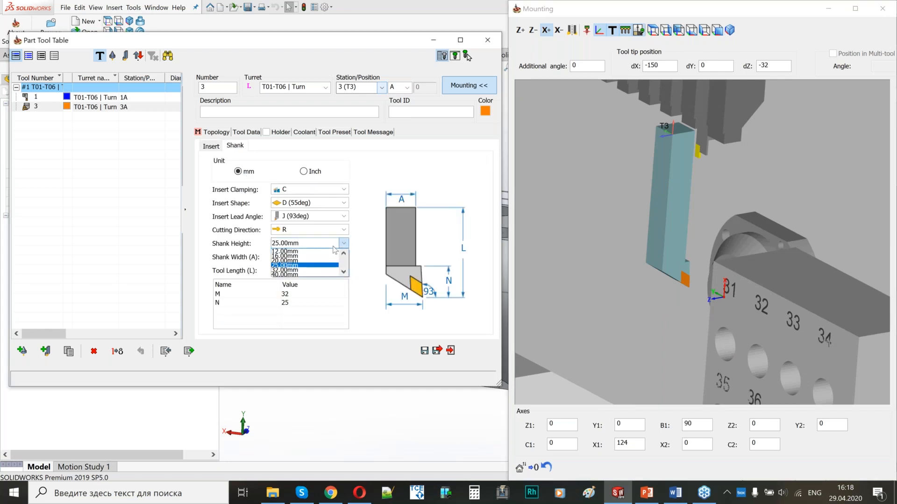
click(325, 256)
click(343, 257)
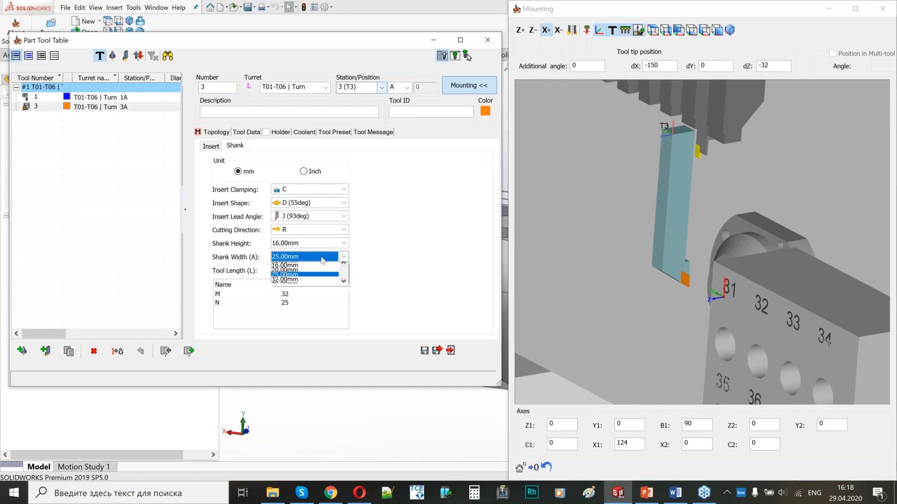
click(304, 270)
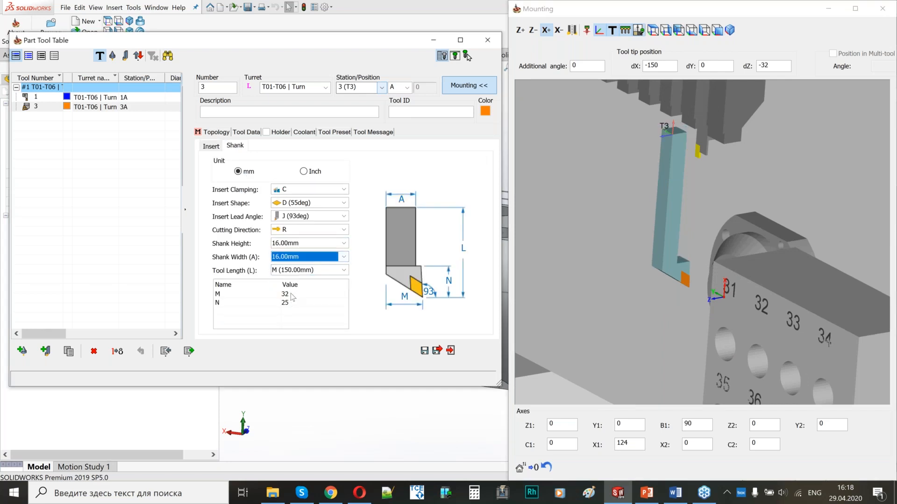
double_click(297, 295)
text(16)
key(Tab)
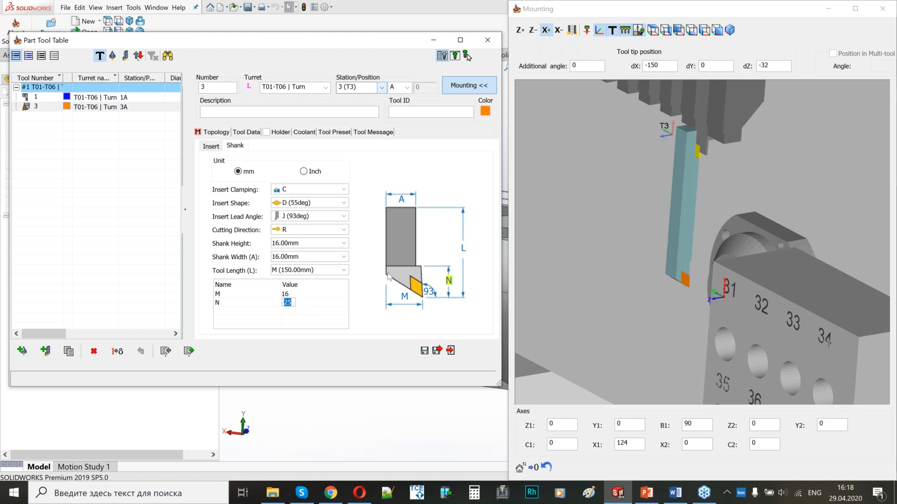
Set the tip position offsets dX and dZ of tool 3 to 0.
middle_drag(605, 259, 629, 275)
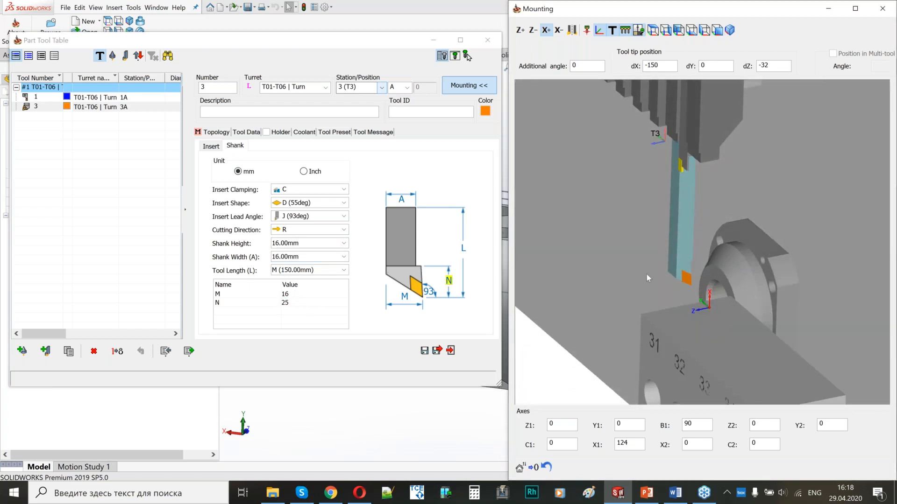
scroll(699, 284, up, 4)
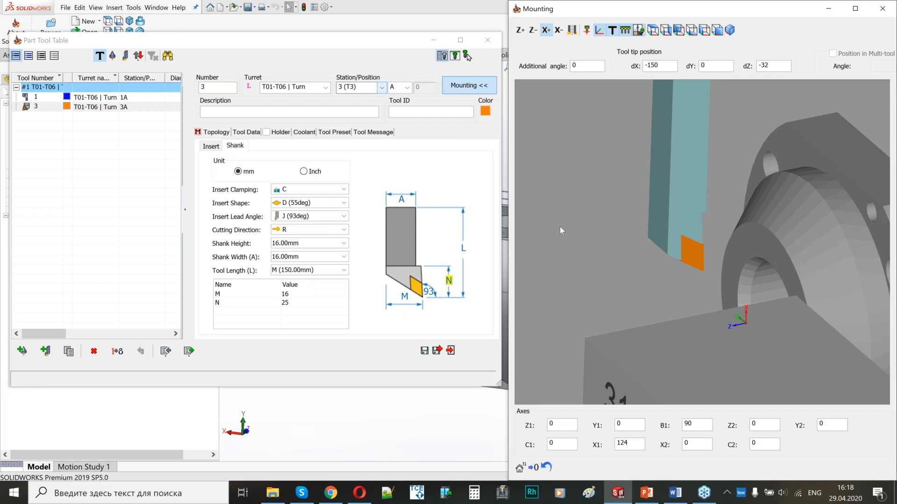
middle_drag(644, 206, 640, 217)
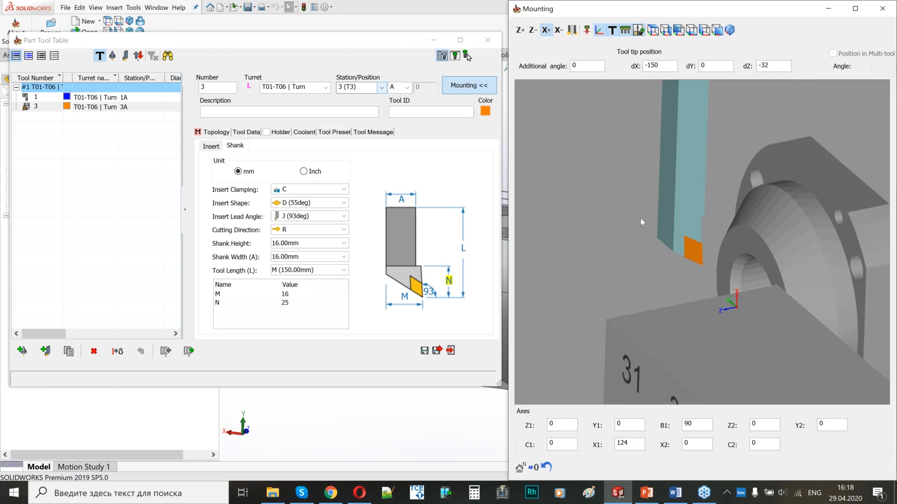
scroll(640, 218, down, 7)
scroll(716, 84, up, 3)
double_click(660, 66)
text(0)
key(Return)
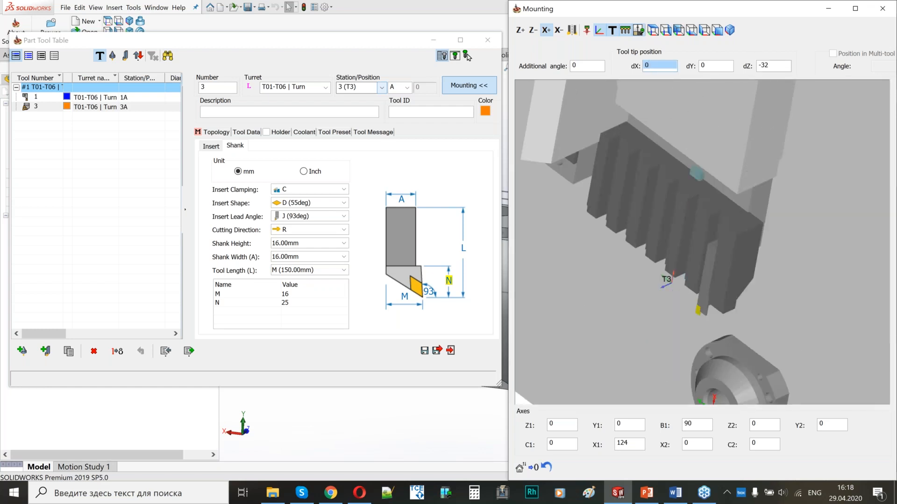
double_click(763, 66)
text(0)
key(Return)
middle_drag(687, 232, 690, 225)
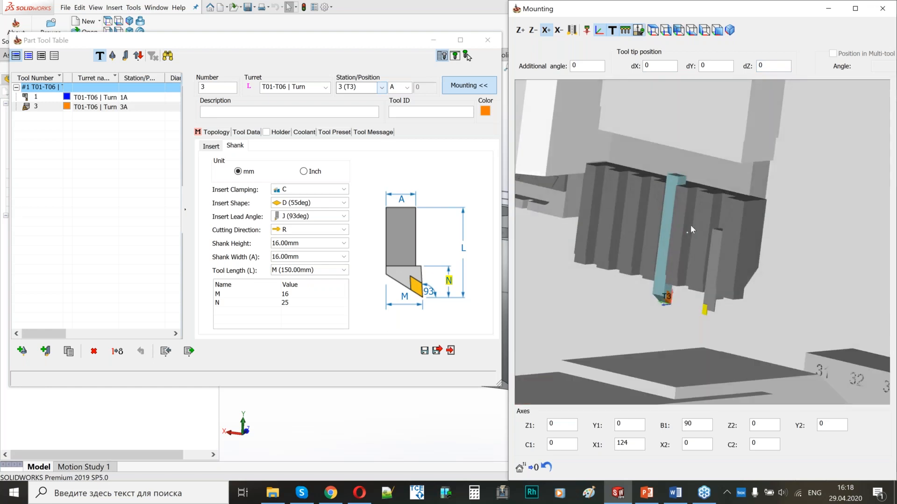
Shorten tool 3 to length H (100.00mm), check its fit in the T3 slot, and save the tool.
click(307, 271)
scroll(305, 283, up, 1)
click(304, 288)
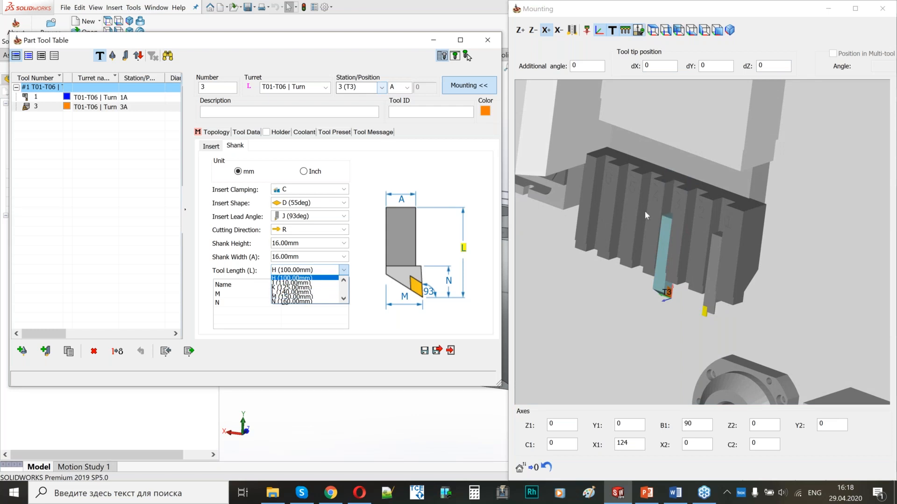
click(644, 211)
scroll(673, 240, up, 5)
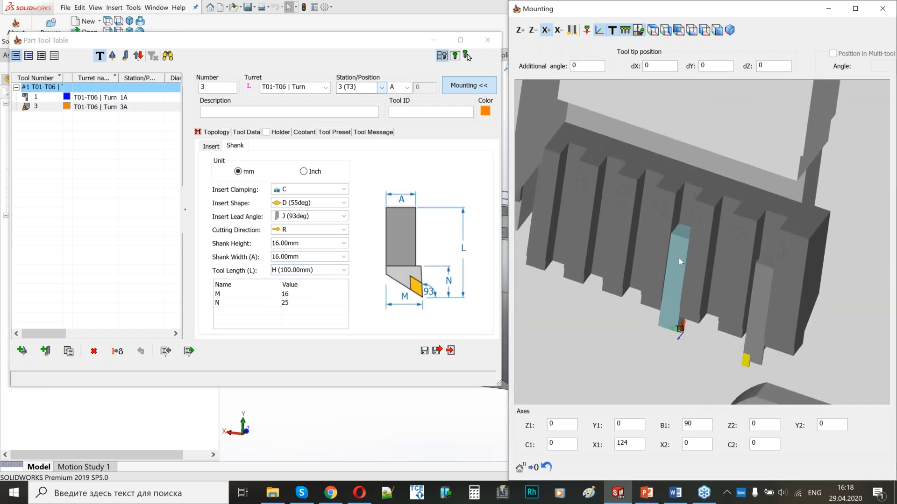
scroll(668, 221, down, 3)
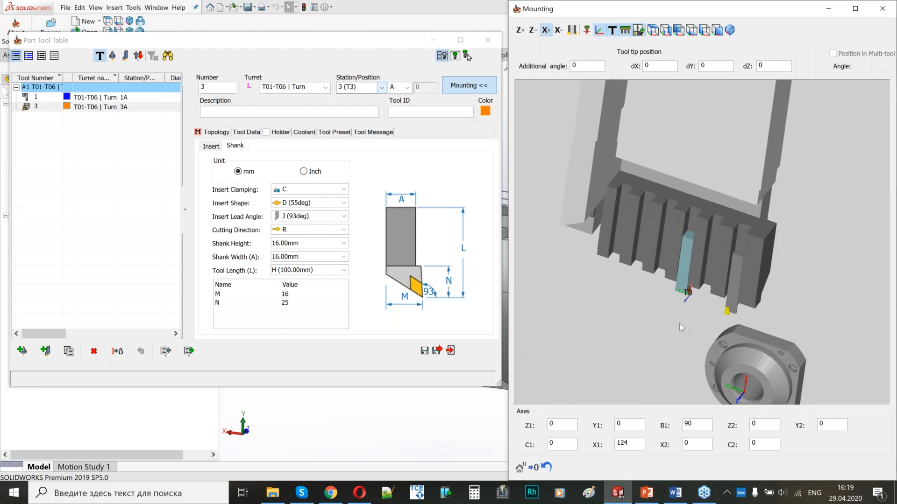
scroll(673, 276, down, 5)
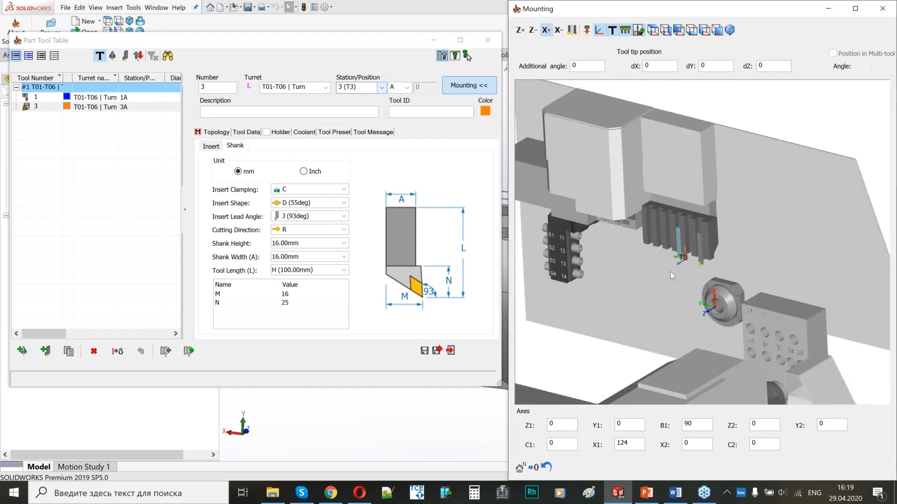
scroll(561, 253, up, 5)
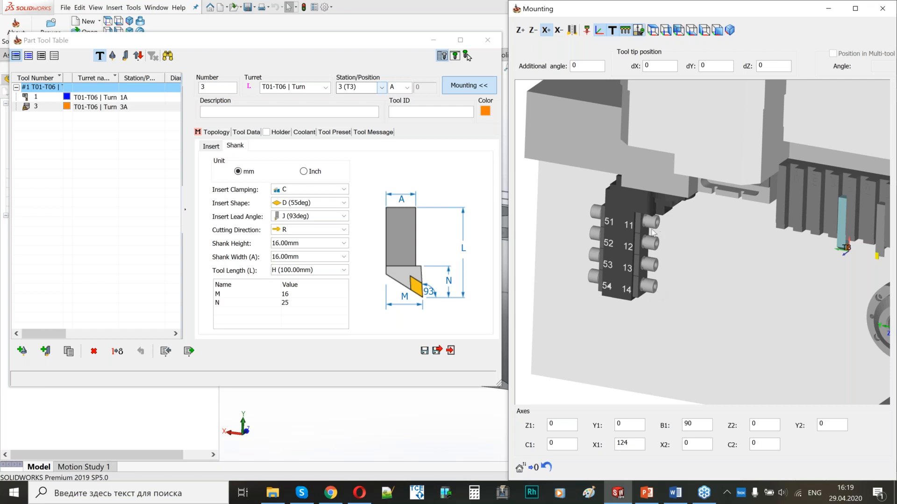
scroll(603, 287, up, 1)
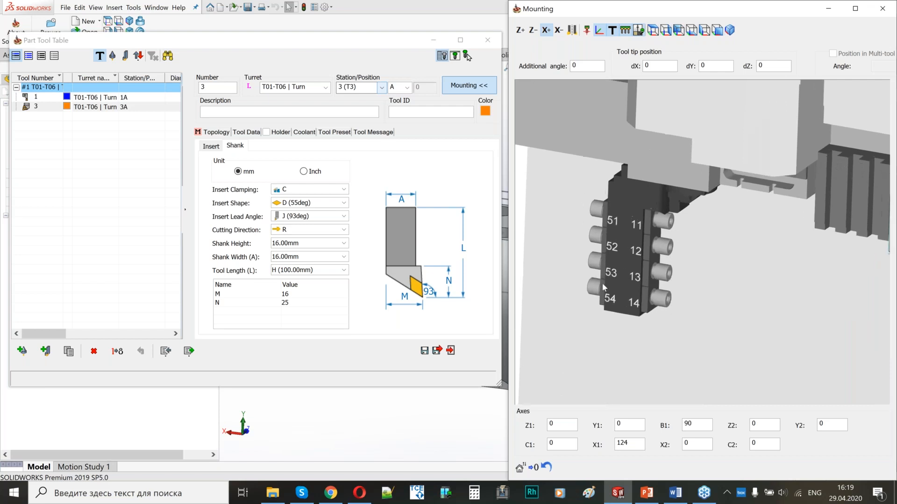
click(425, 354)
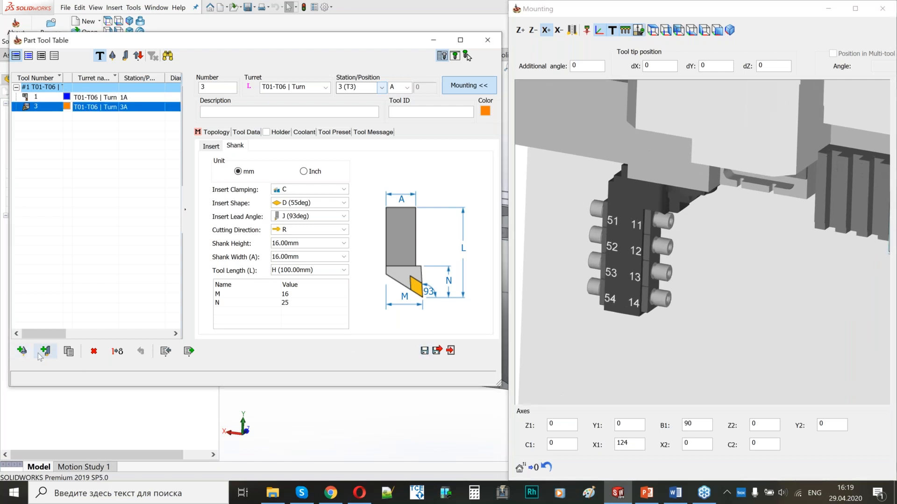
Add an end mill, mount it at station 11 (T11) of the T11-T14 | MS | Mill turret and number it 11.
click(23, 350)
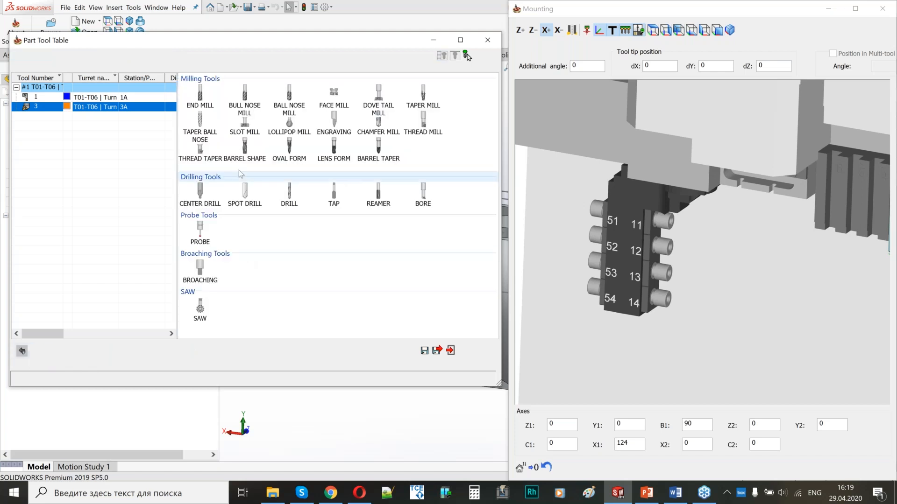
click(201, 98)
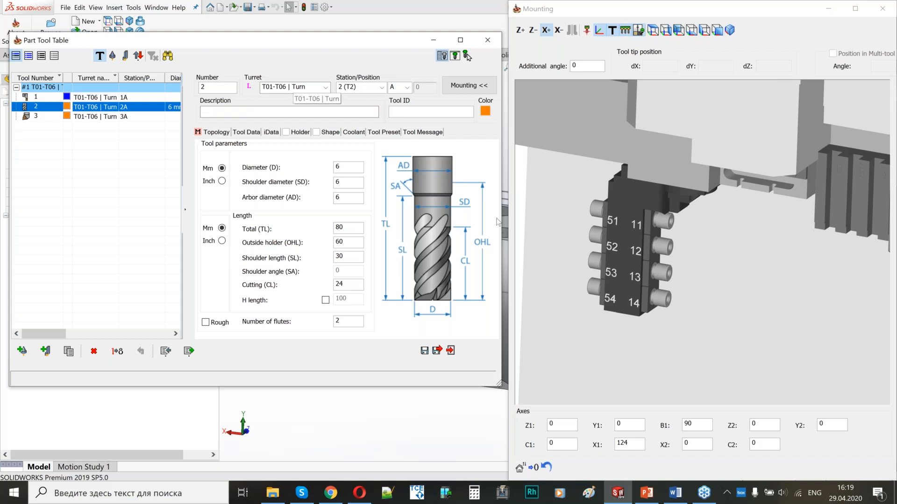
click(707, 249)
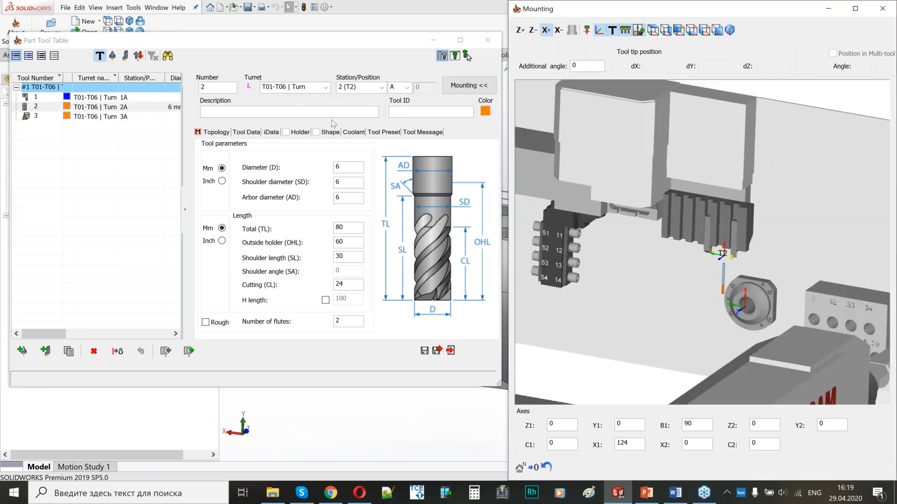
click(295, 106)
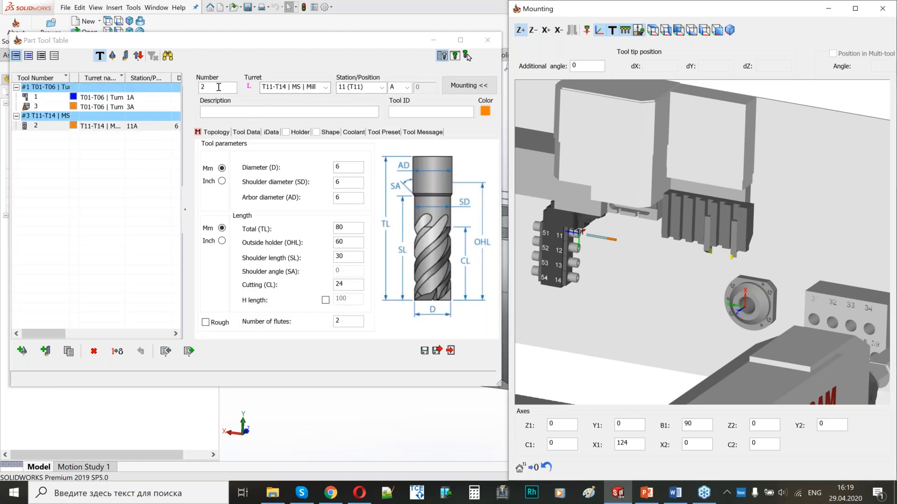
double_click(210, 87)
text(11)
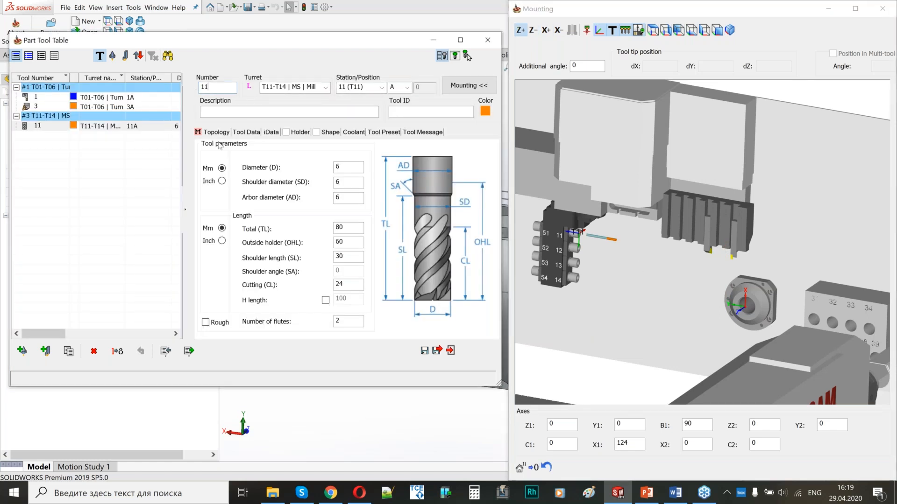
Set the diameter of end mill 11 to 4 mm.
double_click(347, 168)
text(4)
key(Tab)
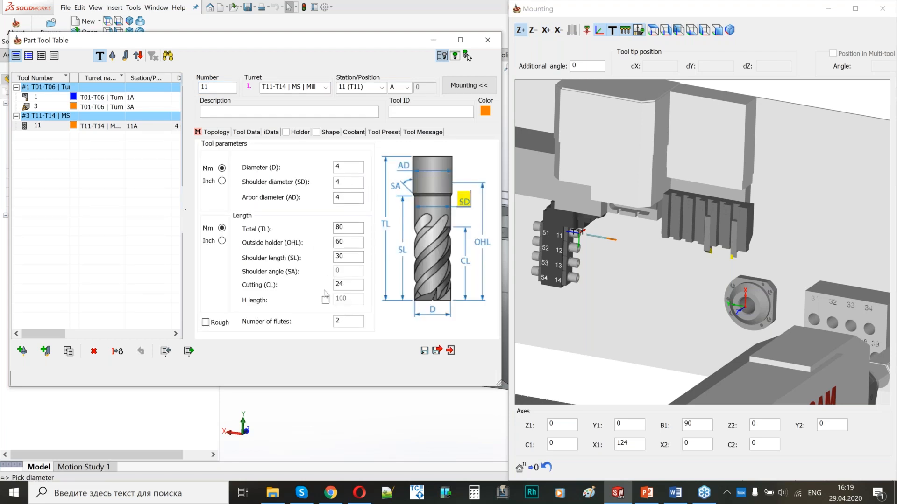
Set both the outside holder length (OHL) and the H length of end mill 11 to 30 mm.
scroll(575, 239, up, 6)
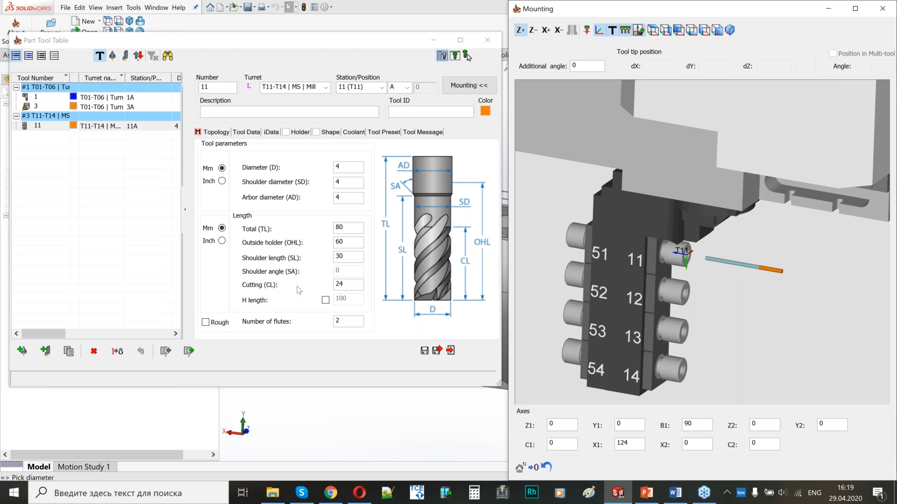
drag(345, 229, 351, 231)
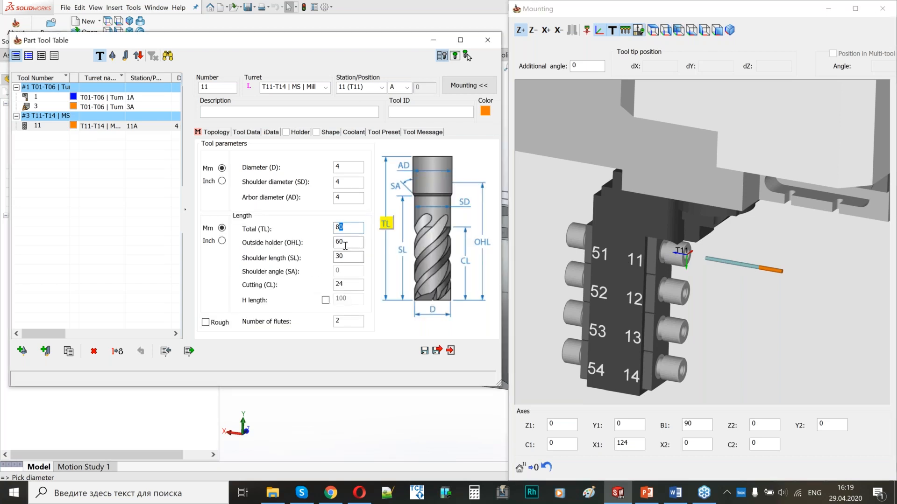
double_click(345, 243)
text(30)
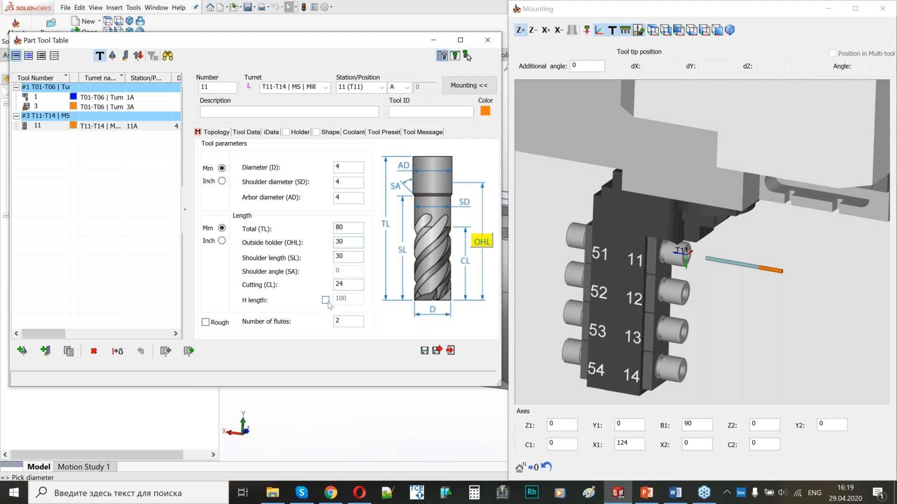
click(325, 300)
double_click(341, 299)
text(30)
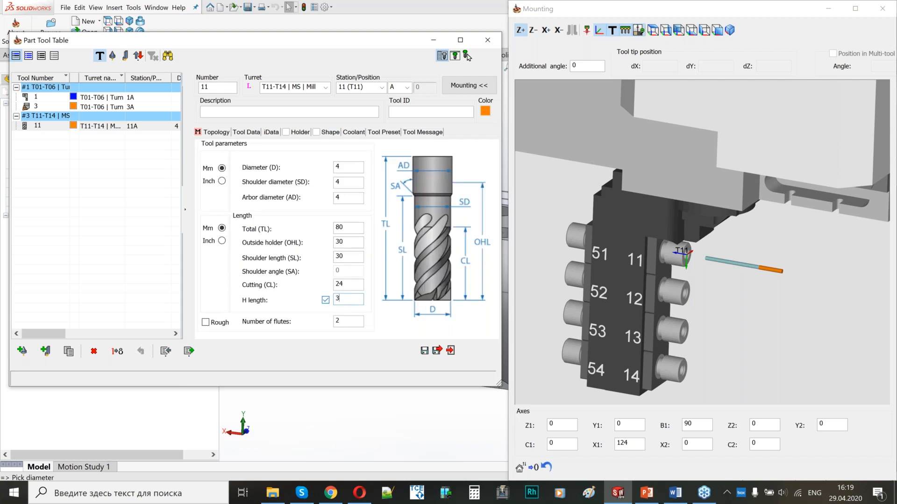
click(344, 284)
click(696, 260)
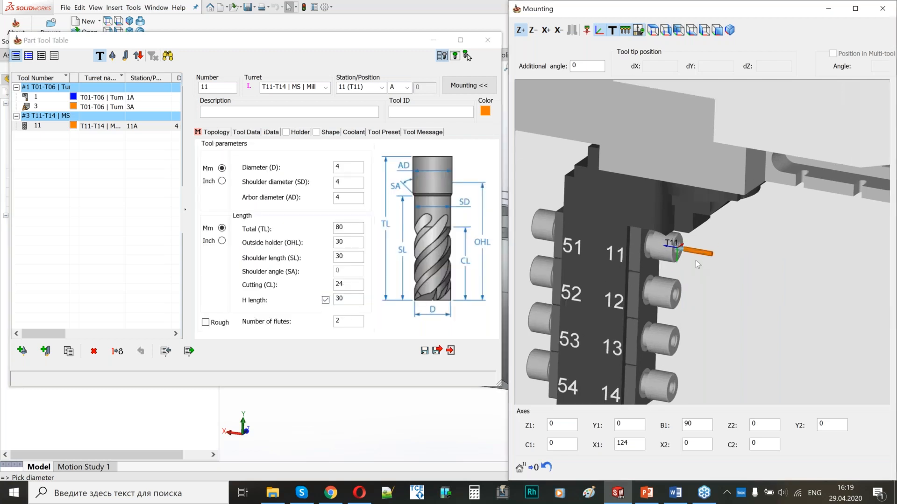
scroll(683, 262, up, 5)
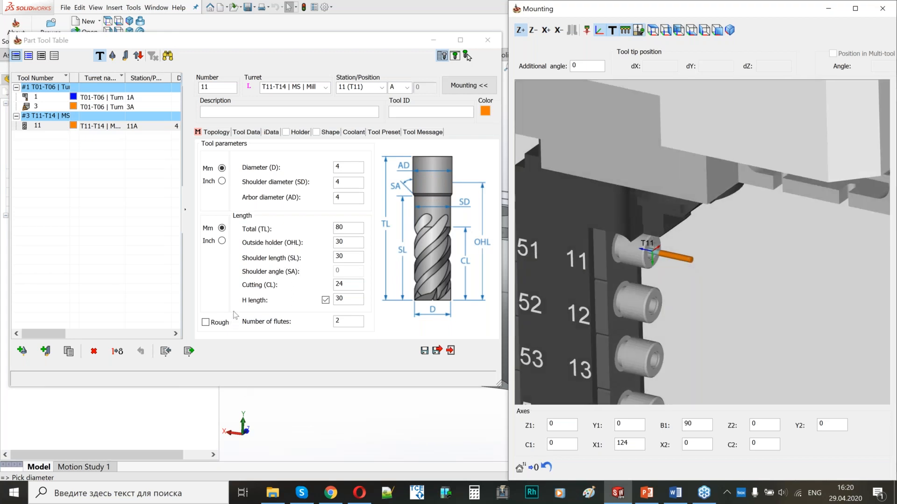
Add a drill, mount it at station 13 (T13) of the T11-T14 | MS | Mill turret and number it 13.
click(22, 351)
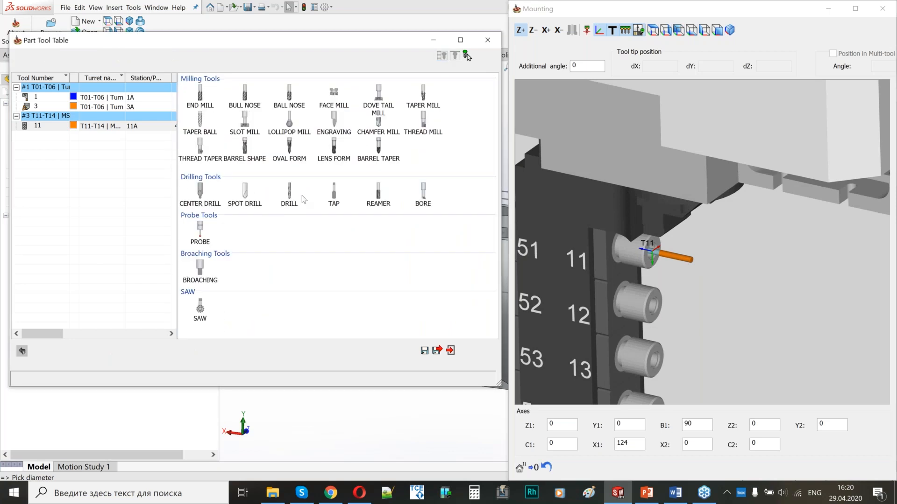
click(299, 198)
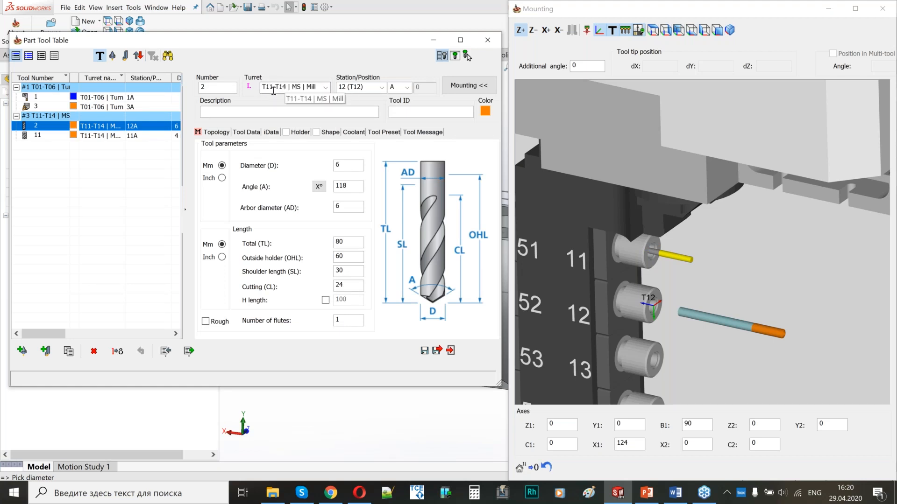
click(719, 257)
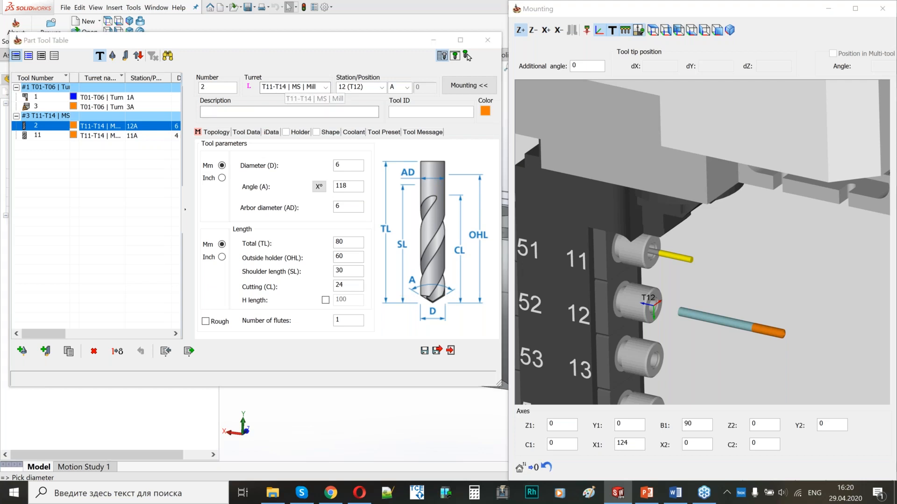
scroll(684, 279, down, 3)
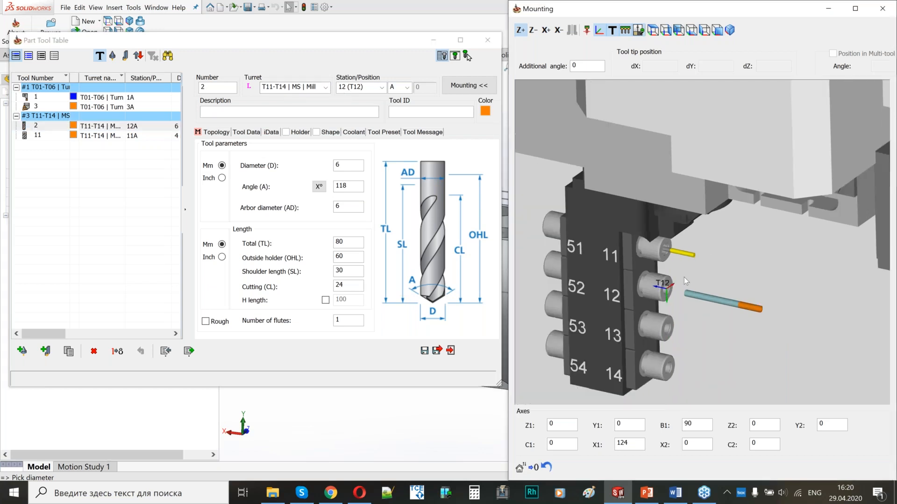
click(381, 88)
click(355, 109)
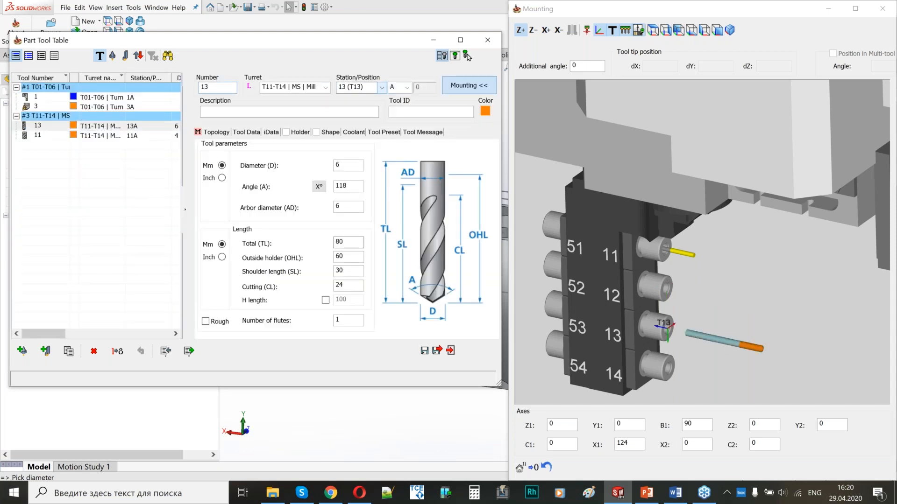
Set the diameter of drill 13 to 3 mm.
double_click(337, 165)
text(3)
key(Return)
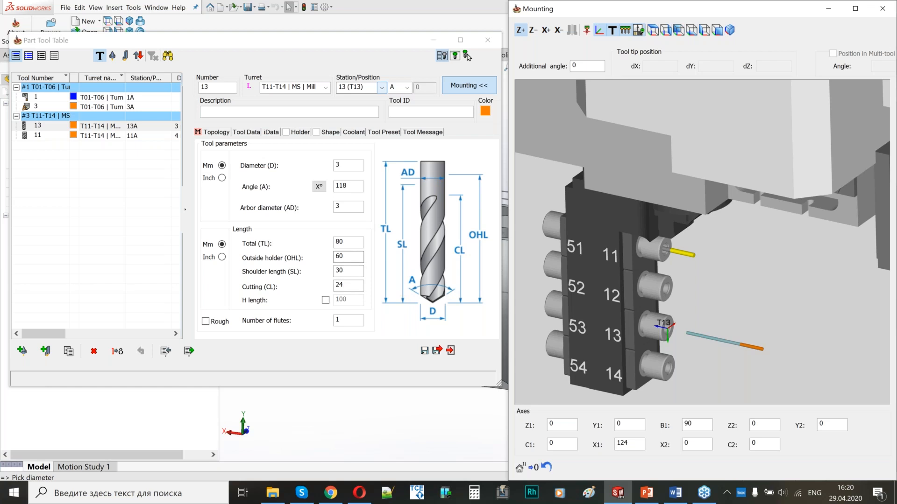
Set both the outside holder length (OHL) and the H length of drill 13 to 40 mm.
double_click(340, 256)
text(40)
click(325, 300)
double_click(342, 300)
text(40)
click(348, 271)
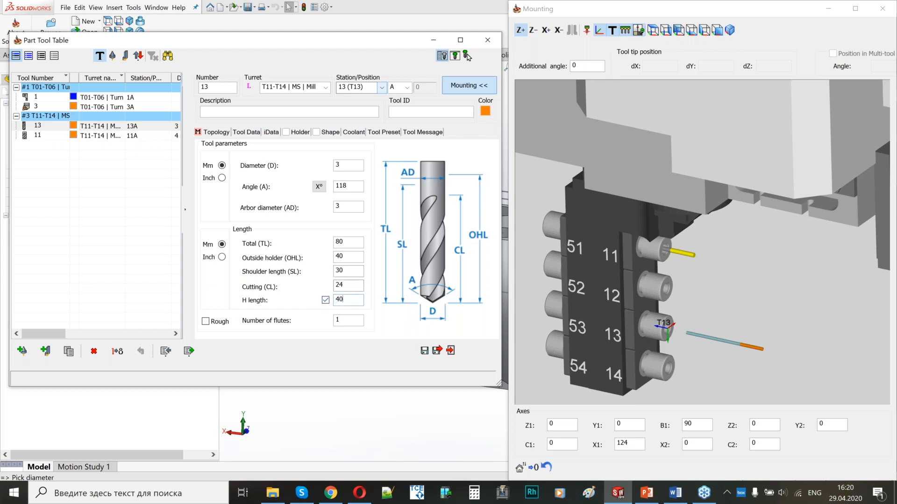
click(676, 312)
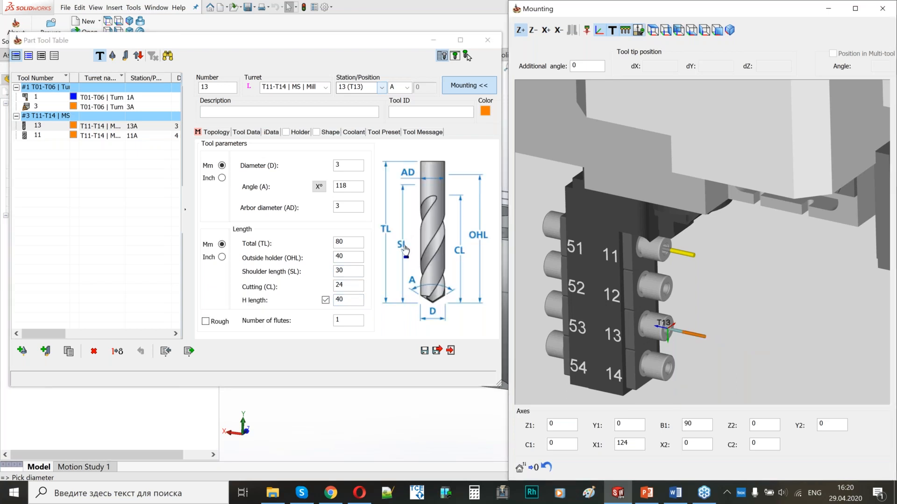
scroll(663, 268, down, 2)
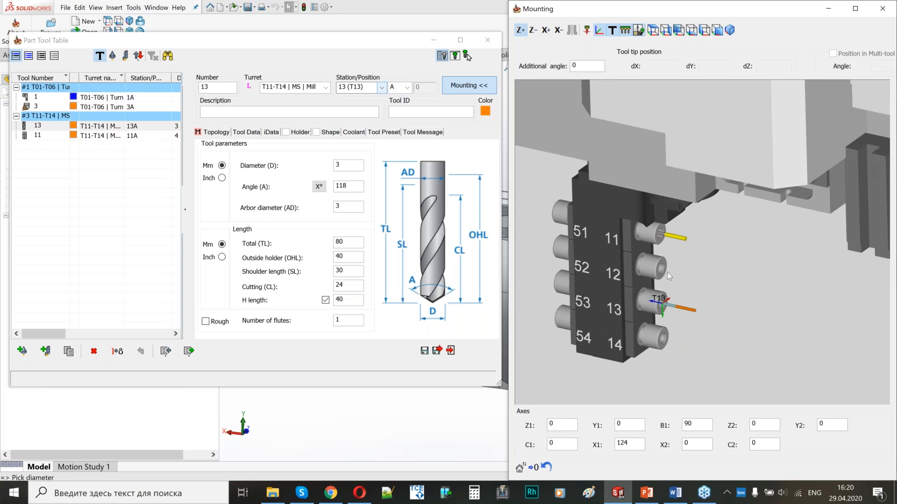
Duplicate end mill 11 onto station 12 (T12) and number the copy 12.
click(39, 138)
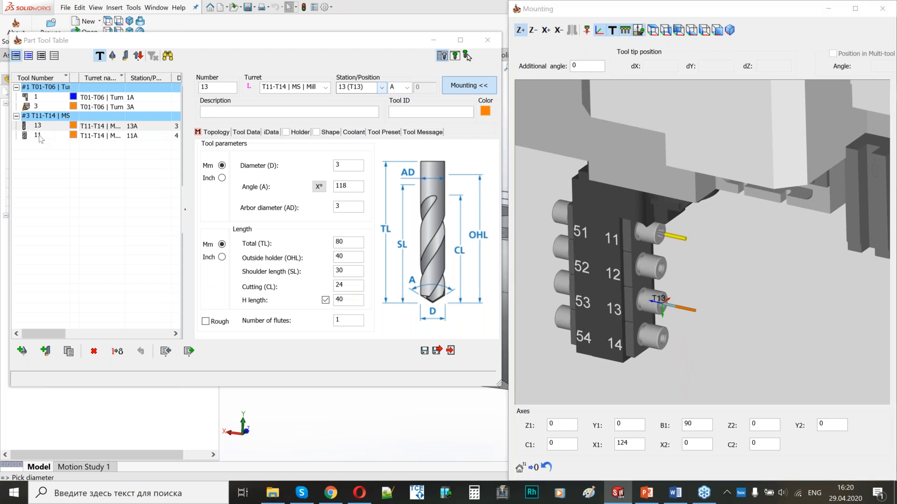
click(68, 352)
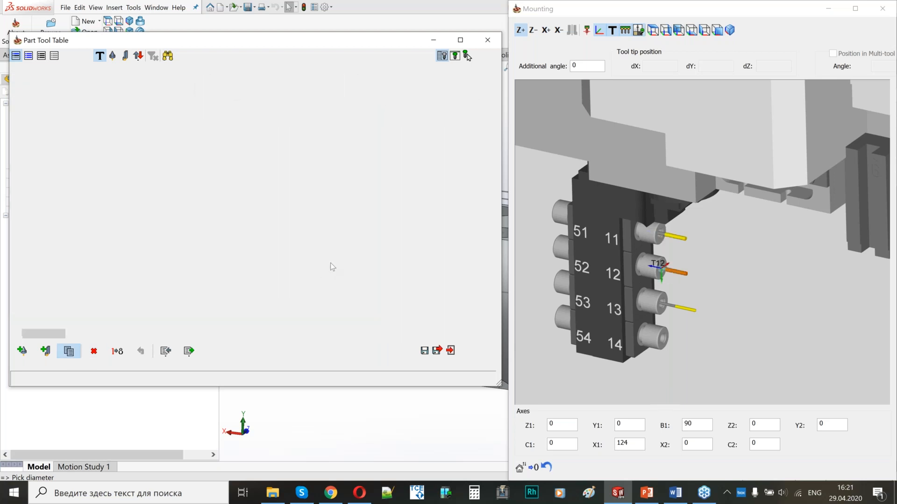
click(520, 201)
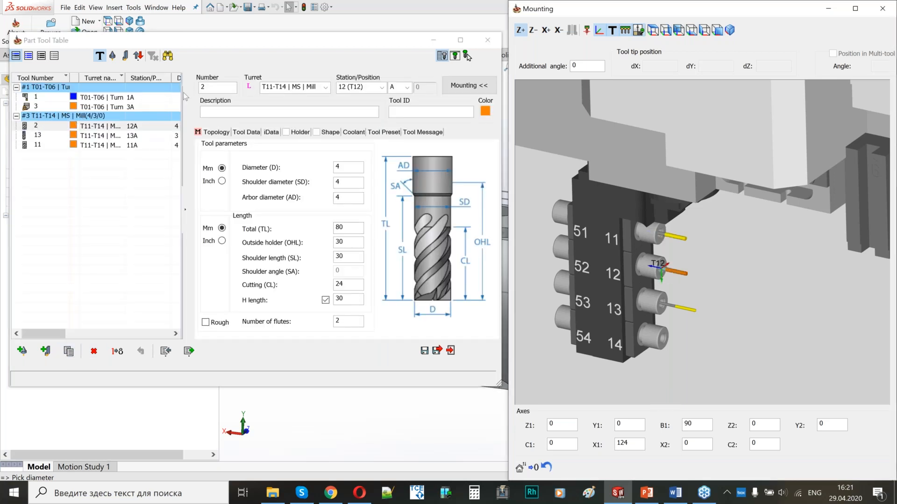
click(201, 89)
text(1)
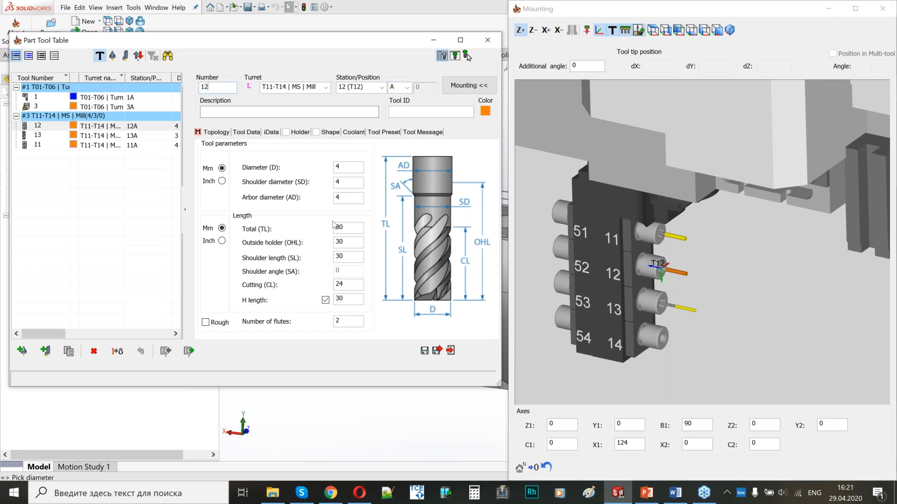
Set the diameter of end mill 12 to 6 mm and save the tool table.
drag(348, 170, 318, 169)
text(6)
key(Tab)
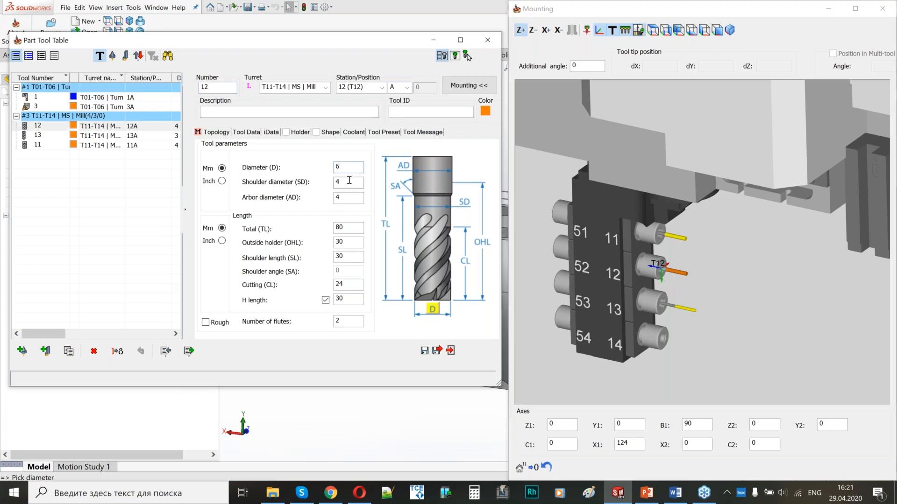
click(689, 285)
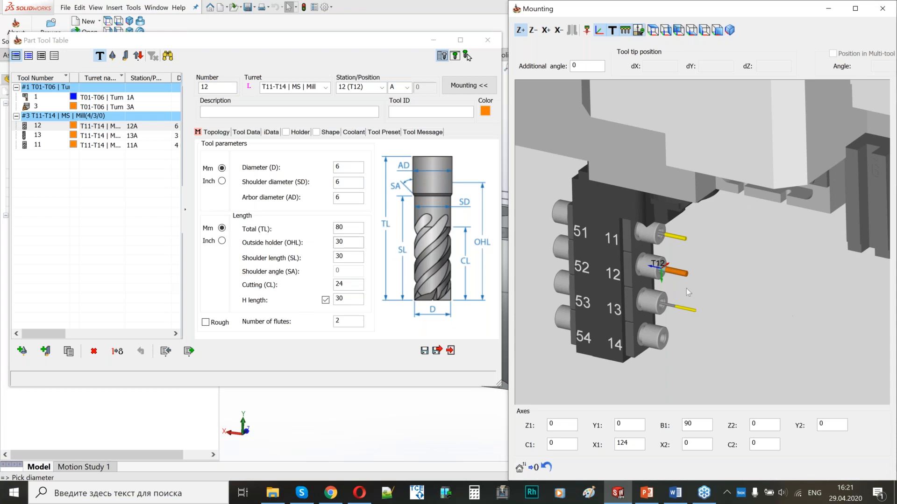
scroll(712, 267, down, 5)
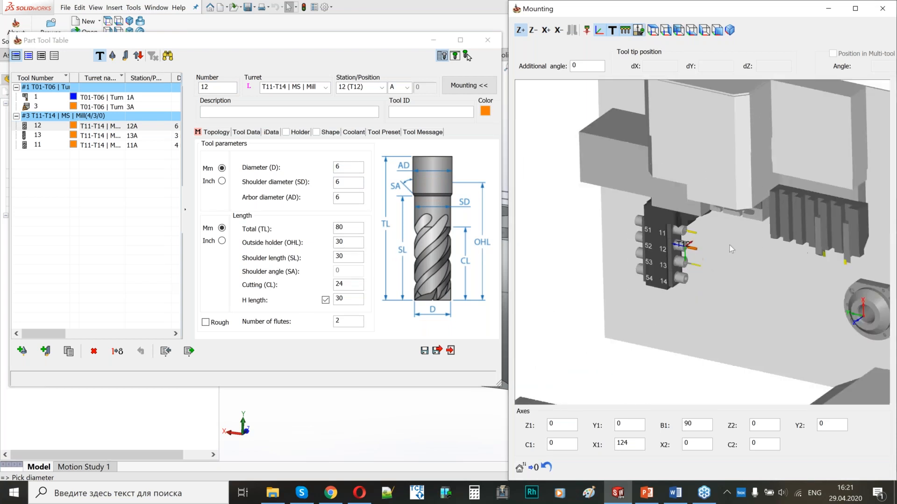
scroll(800, 243, up, 1)
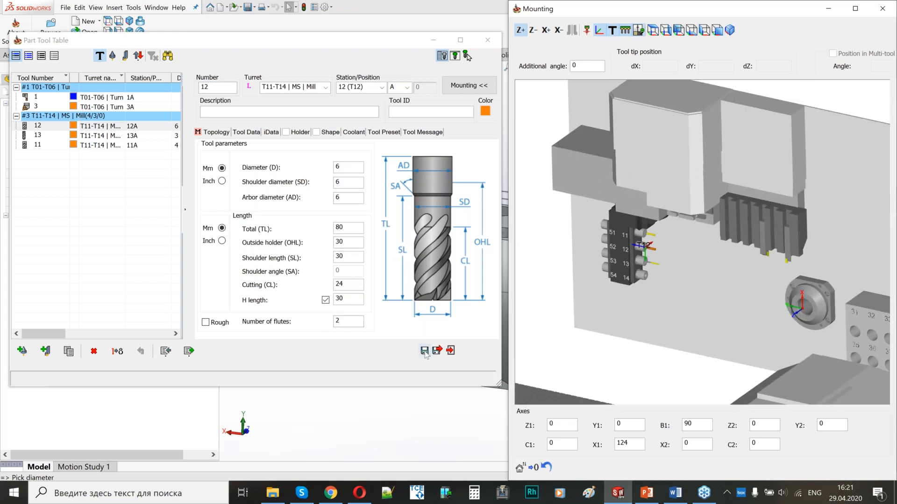
click(424, 351)
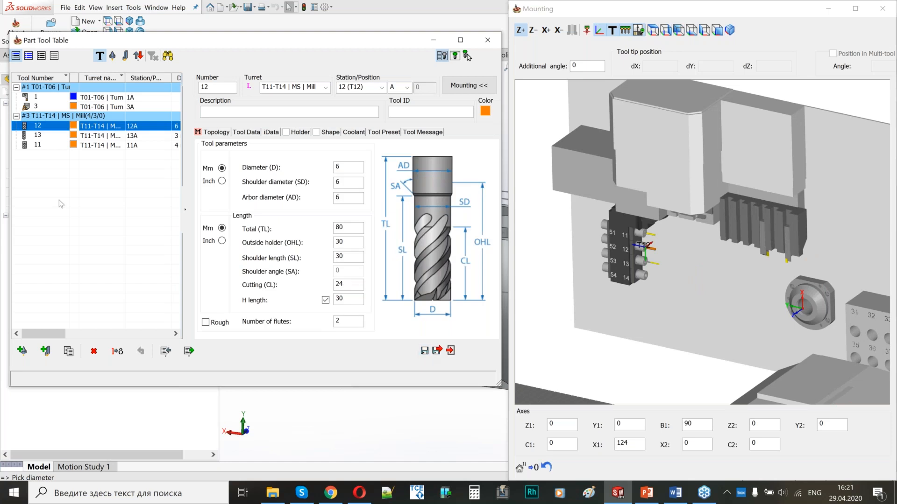
Duplicate end mill 12, mount the copy at station 7 (T7) of the T07-T09 | Mill turret and number it 7.
click(728, 195)
scroll(727, 195, up, 2)
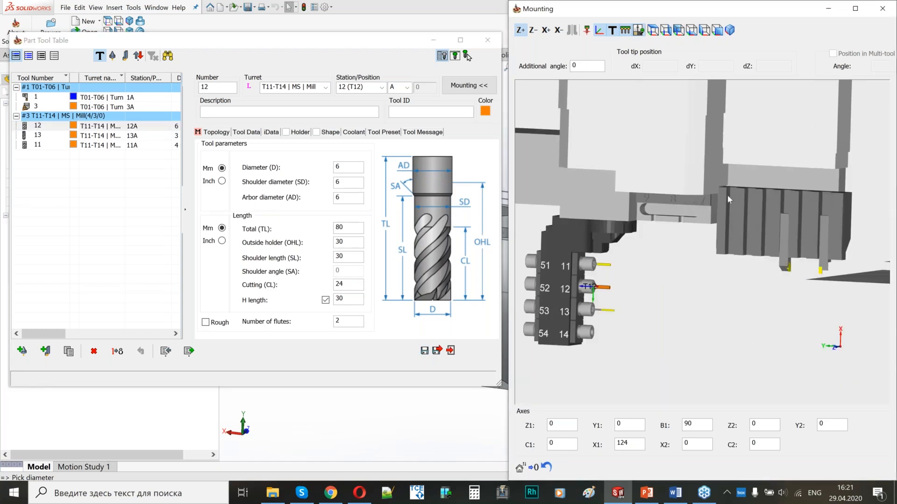
scroll(727, 194, up, 1)
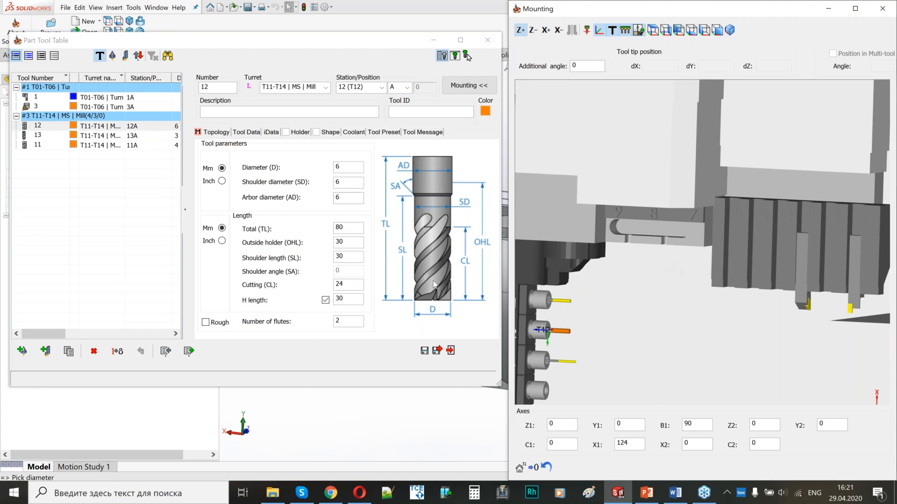
click(72, 354)
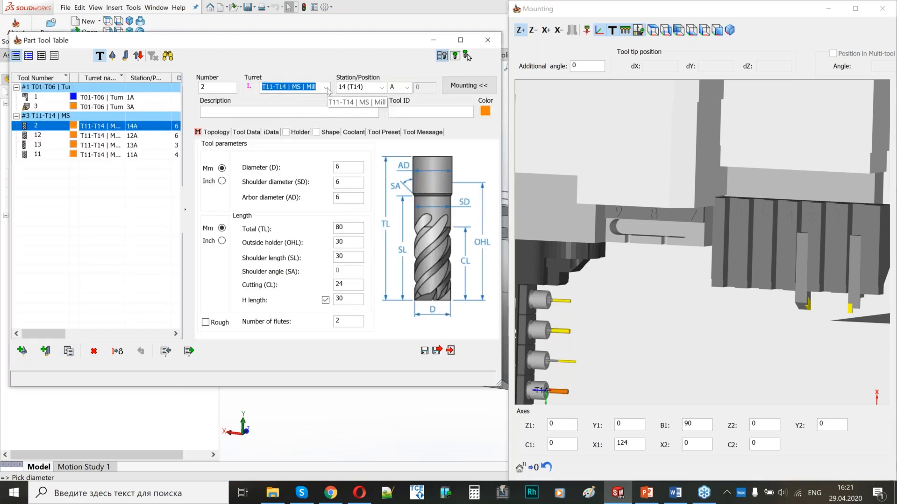
click(326, 87)
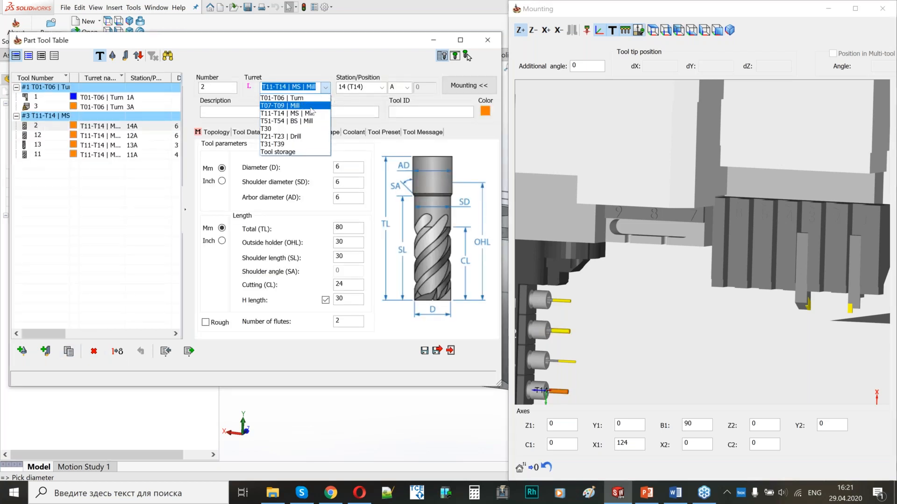
click(311, 107)
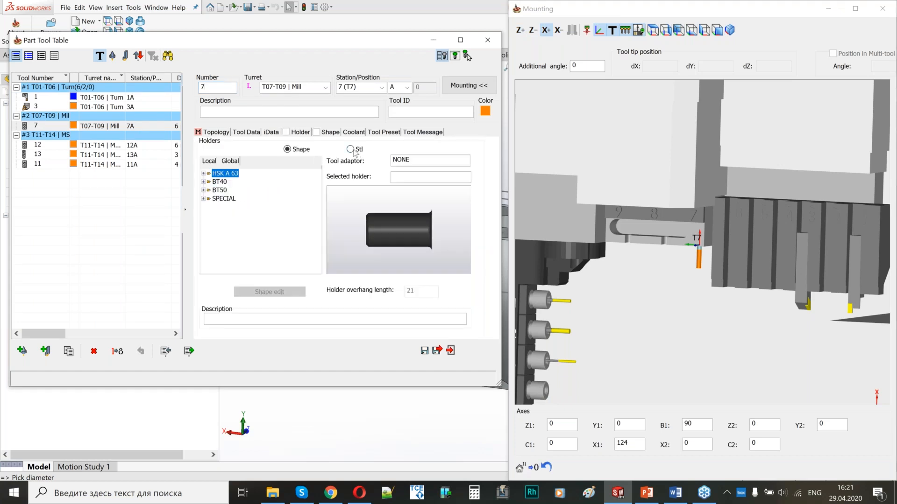
Assign the STL holder GSC1310-Milling-Rotary_1 from the CITIZEN_L32 group to end mill 7.
click(351, 150)
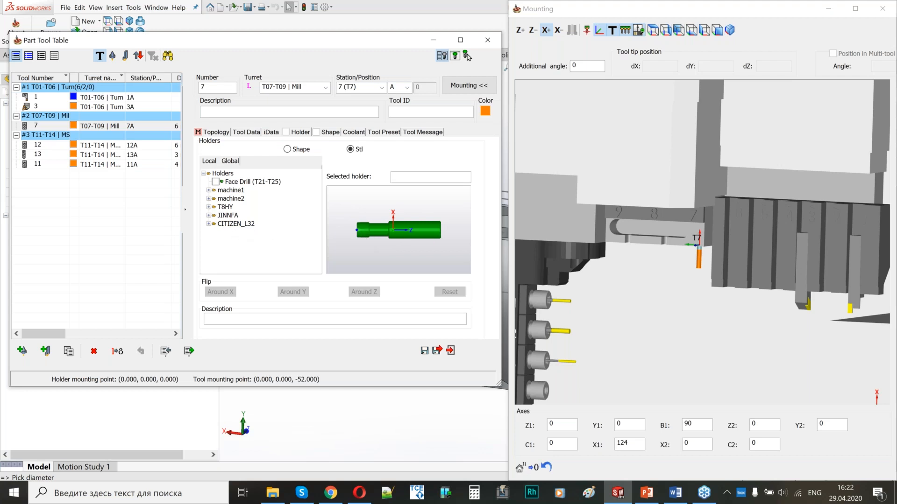
click(209, 225)
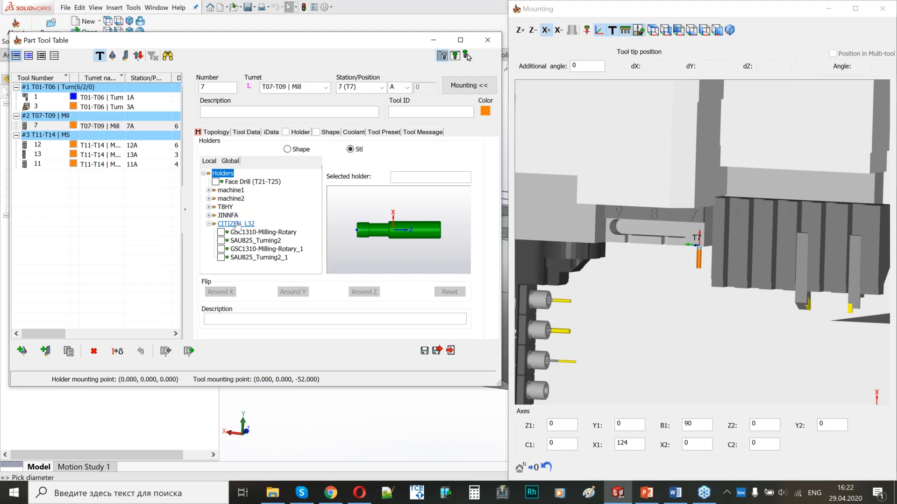
click(221, 249)
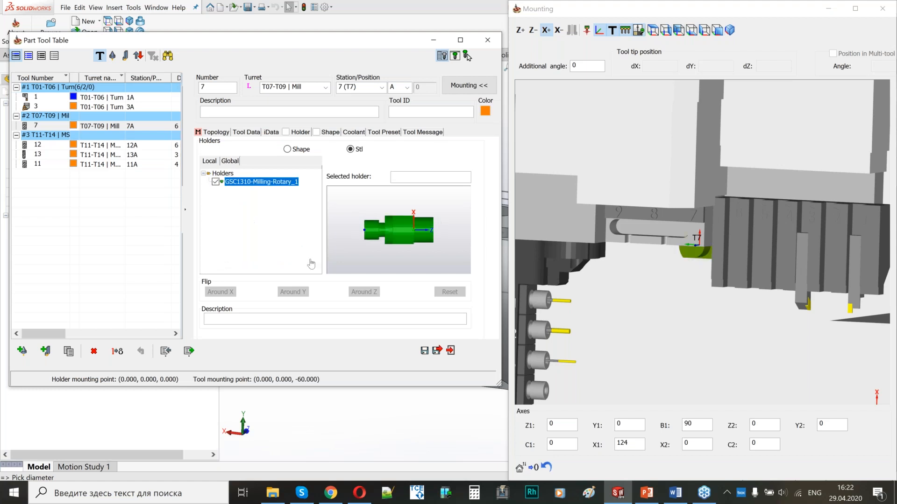
Flip the holder of end mill 7 around X and check its orientation at T7.
scroll(723, 248, up, 3)
middle_drag(723, 246, 726, 234)
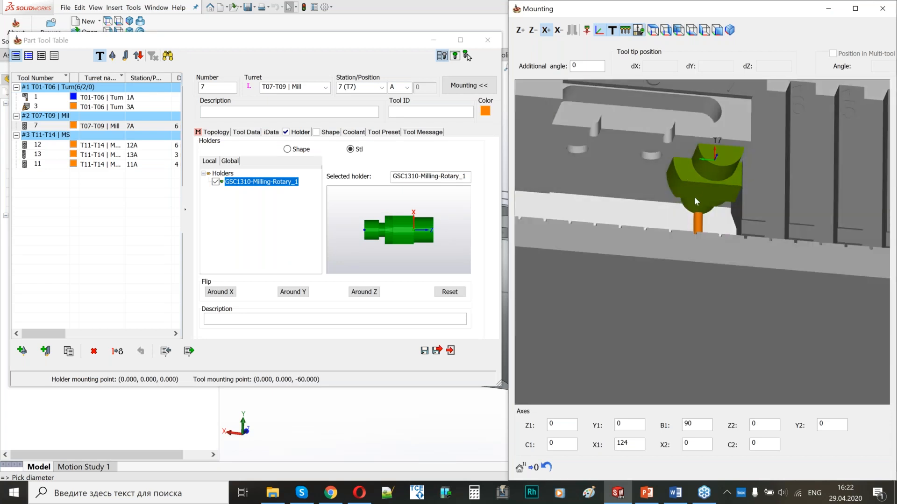
click(222, 292)
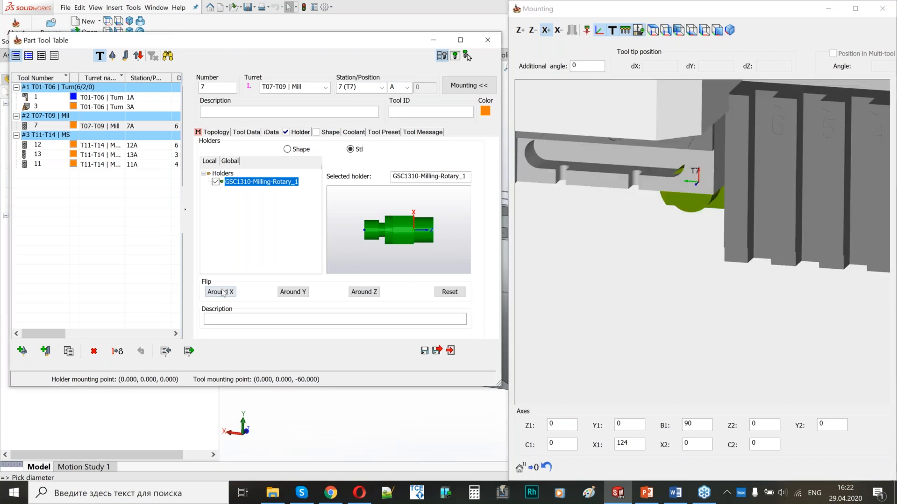
click(589, 241)
scroll(699, 228, down, 3)
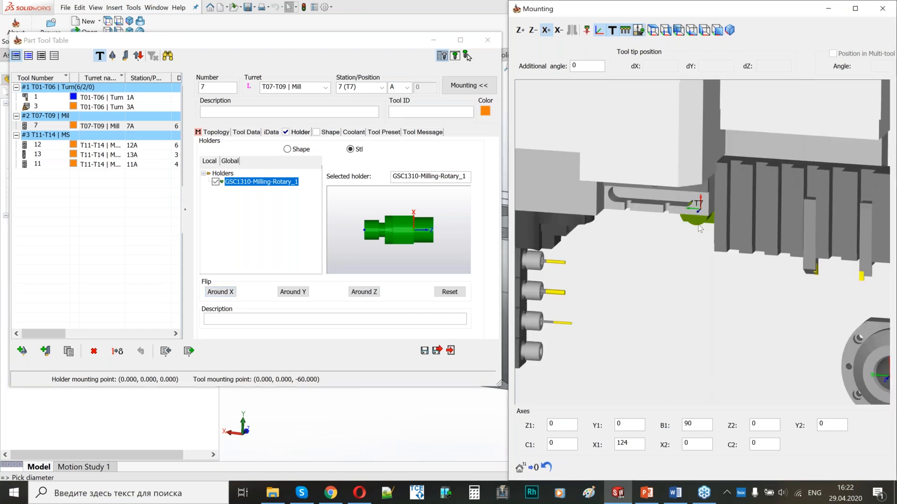
Flip the holder of end mill 7 around Y and check its orientation at T7.
scroll(699, 227, down, 5)
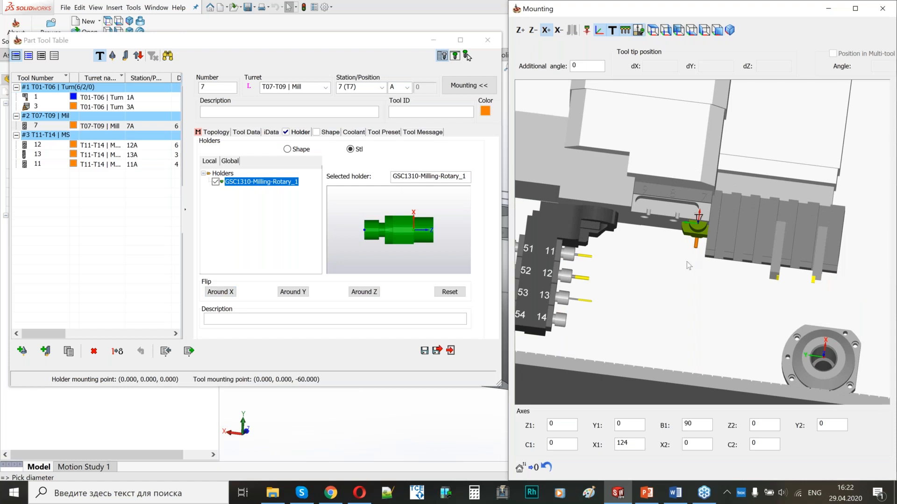
scroll(680, 266, up, 1)
middle_drag(677, 268, 691, 247)
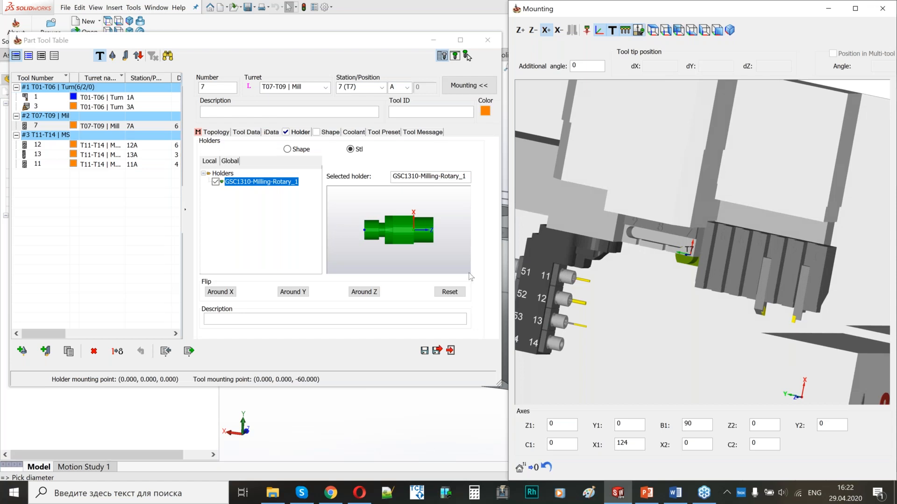
click(293, 292)
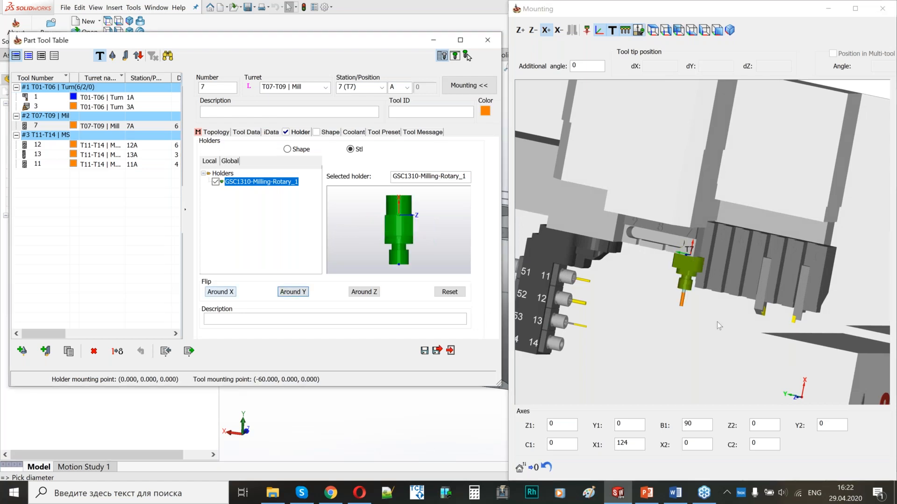
middle_drag(717, 322, 702, 314)
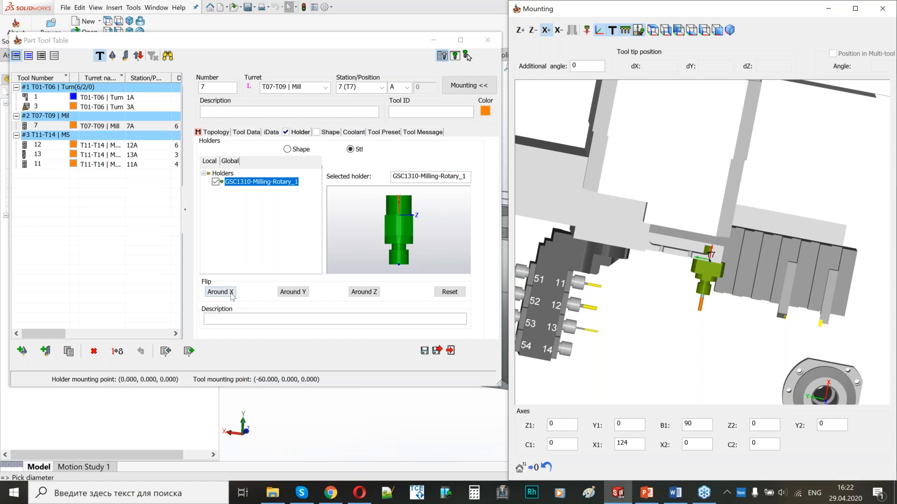
Flip the holder of end mill 7 around X, inspect its fit in the turret, and save the tool table.
click(232, 293)
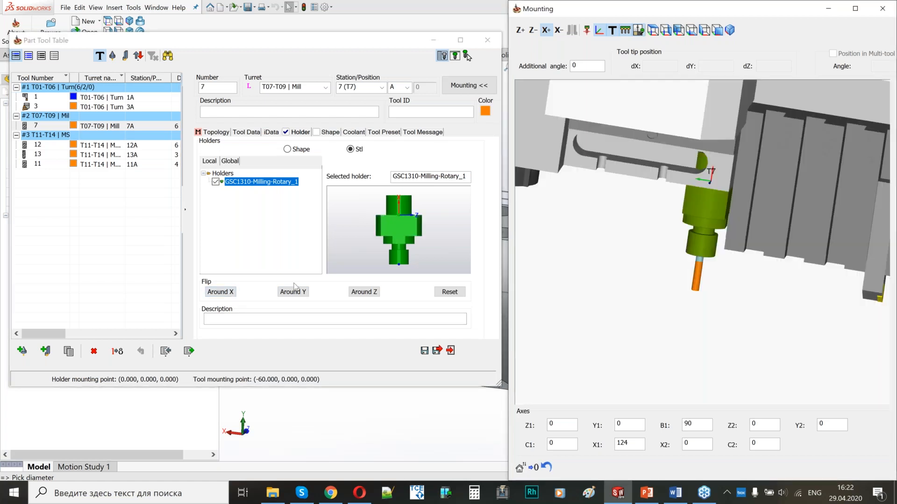
middle_drag(401, 238, 380, 207)
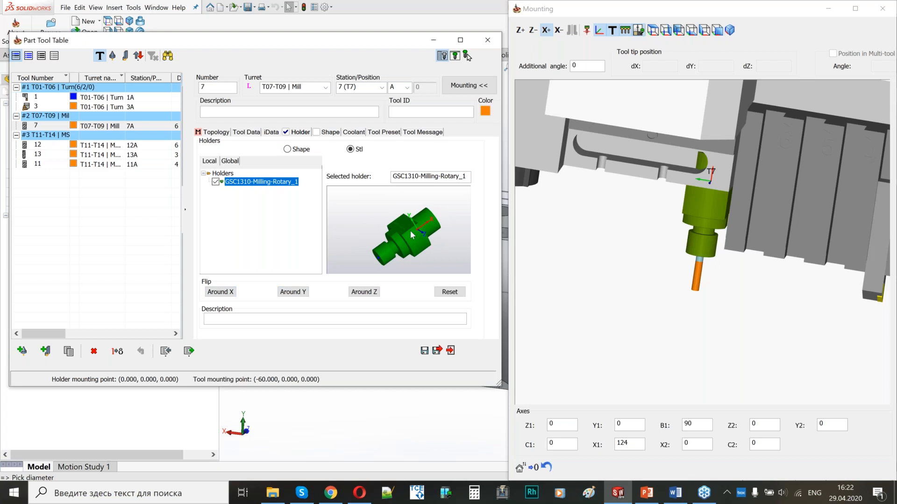
click(572, 226)
scroll(715, 260, down, 4)
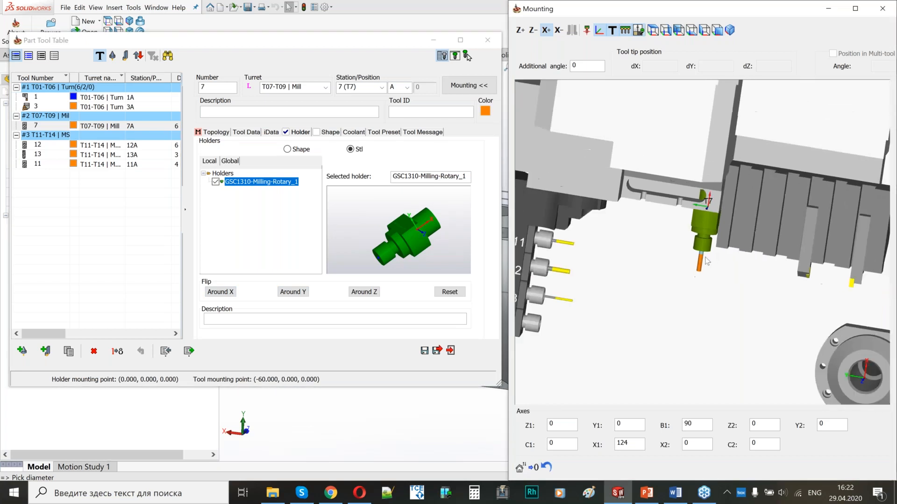
scroll(746, 267, up, 2)
click(321, 213)
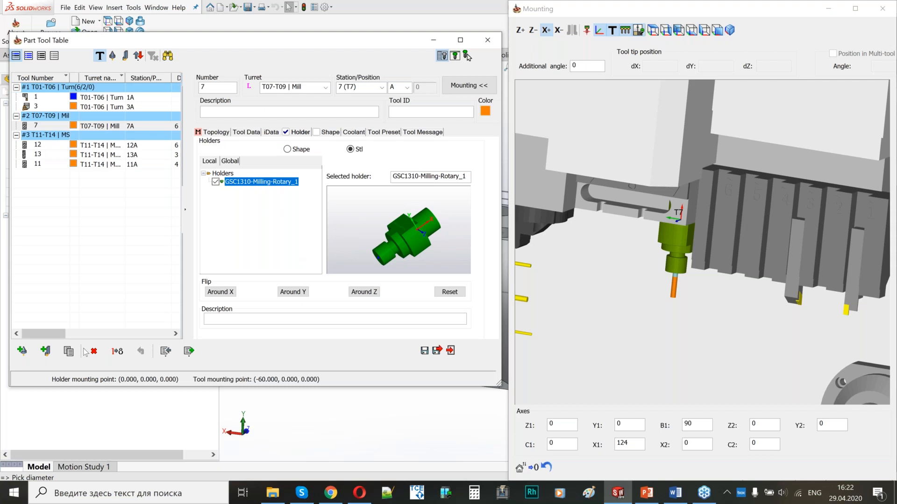
click(423, 351)
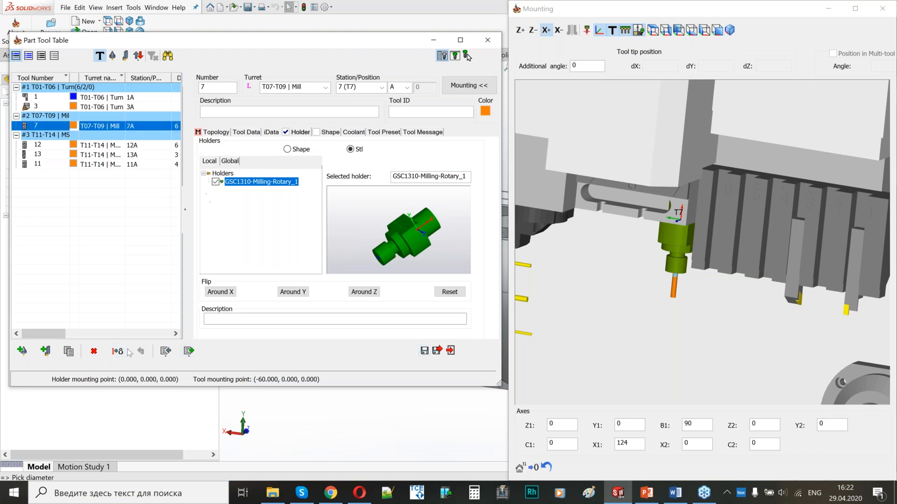
Add a drill at station 8 (T8) of the T07-T09 | Mill turret with 5 mm diameter and arbor diameter, numbered 8.
click(27, 352)
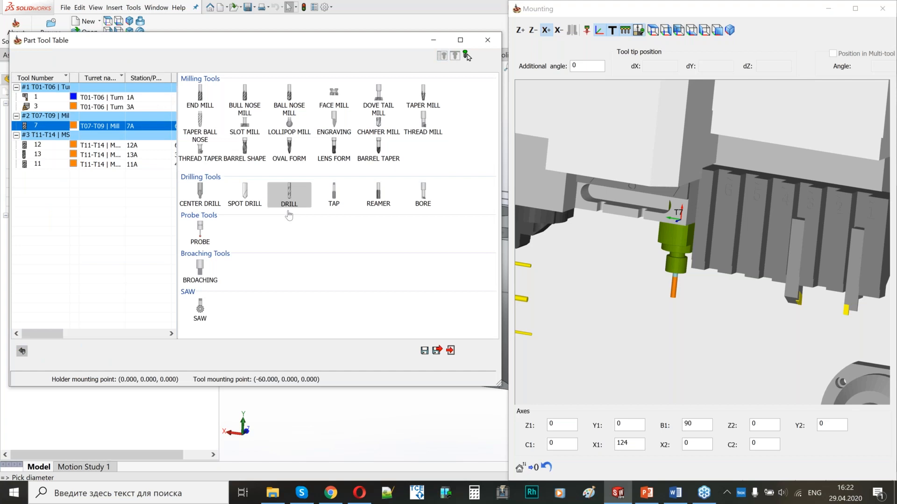
click(287, 199)
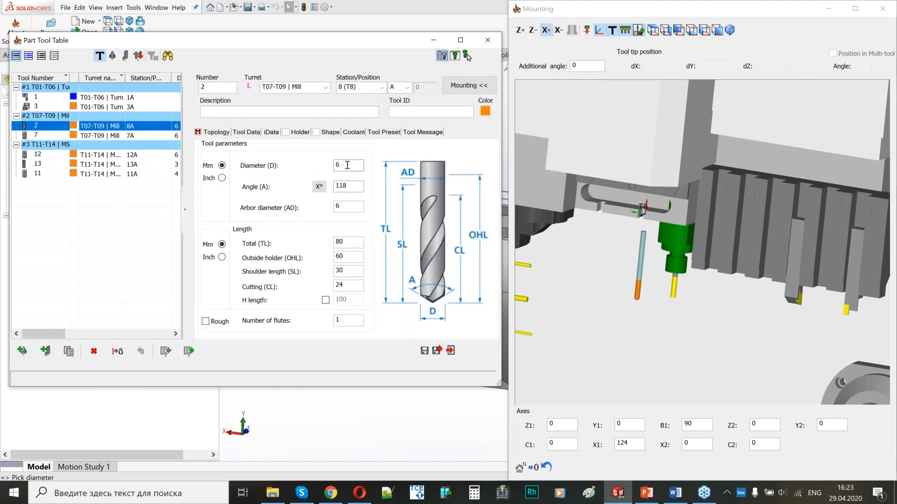
text(5)
key(Tab)
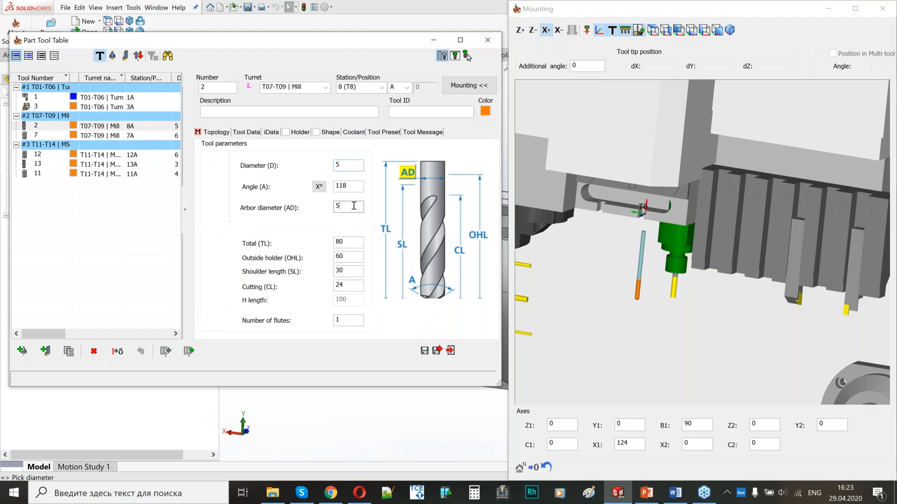
double_click(218, 87)
text(8)
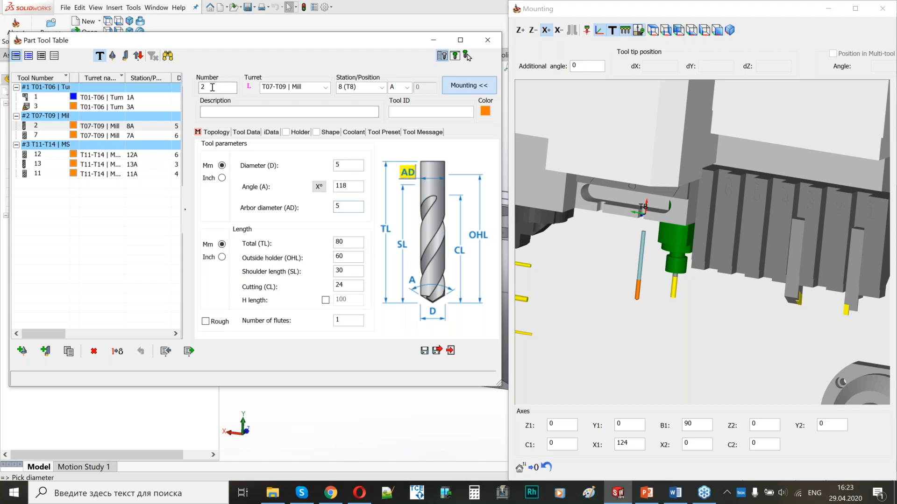
Assign the local STL holder GSC1310-Milling-Rotary_1 to drill 8 and check its mounting at T8.
click(296, 134)
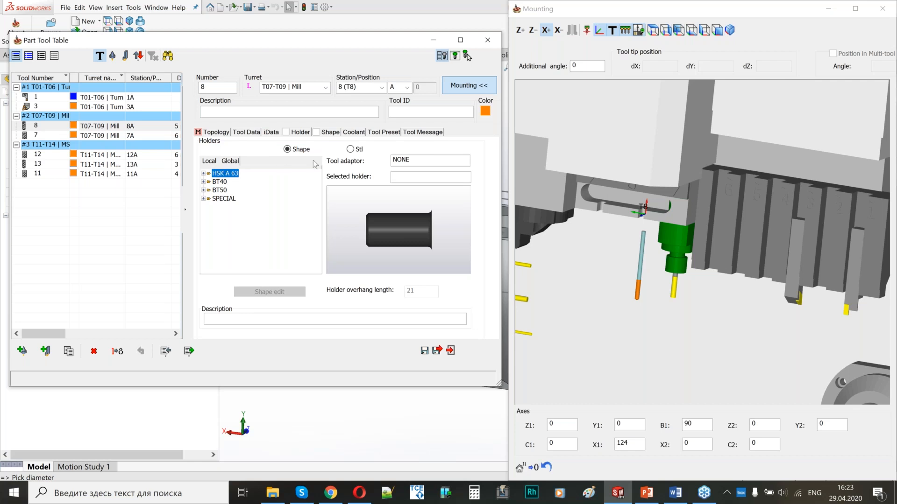
click(350, 149)
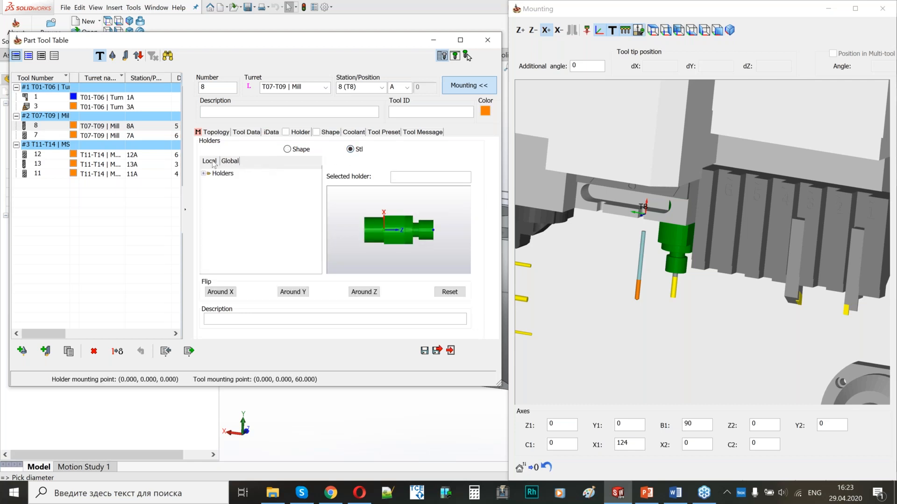
click(203, 173)
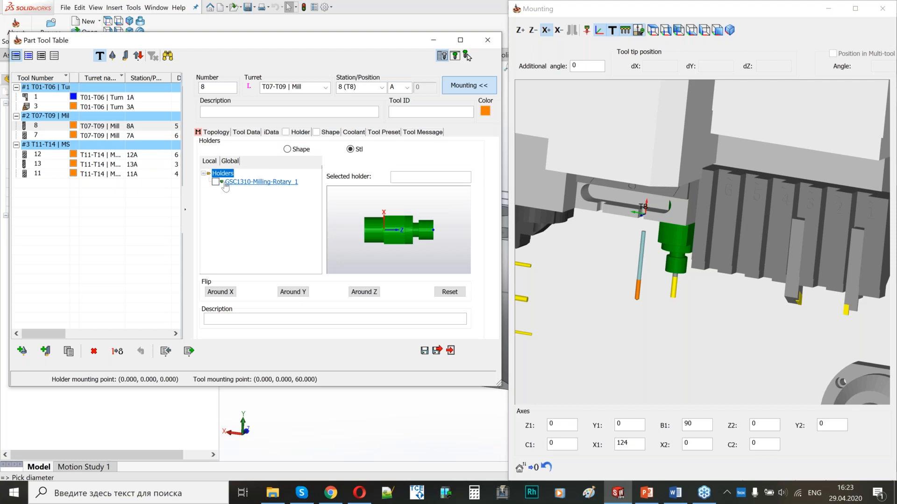
click(215, 182)
middle_drag(667, 231, 660, 230)
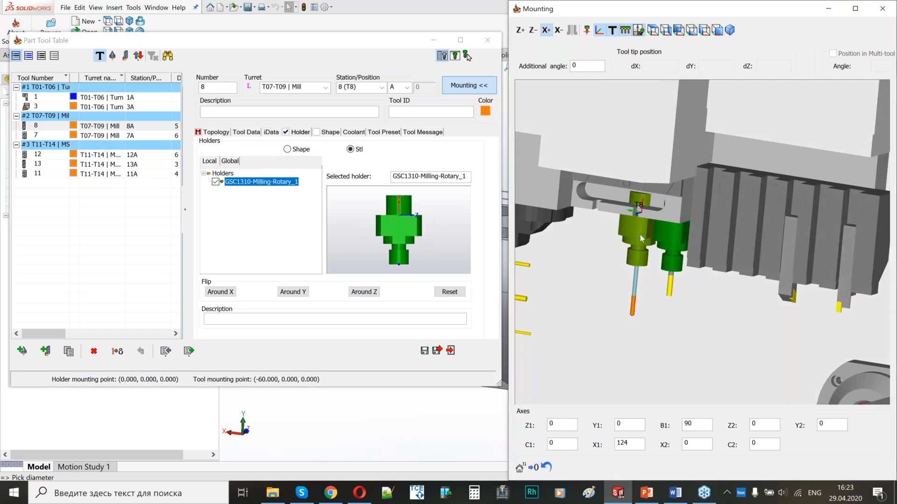
click(381, 200)
click(678, 235)
Set drill 8's outside holder length to 40 mm and enable its H length with a value of 40 mm.
click(333, 165)
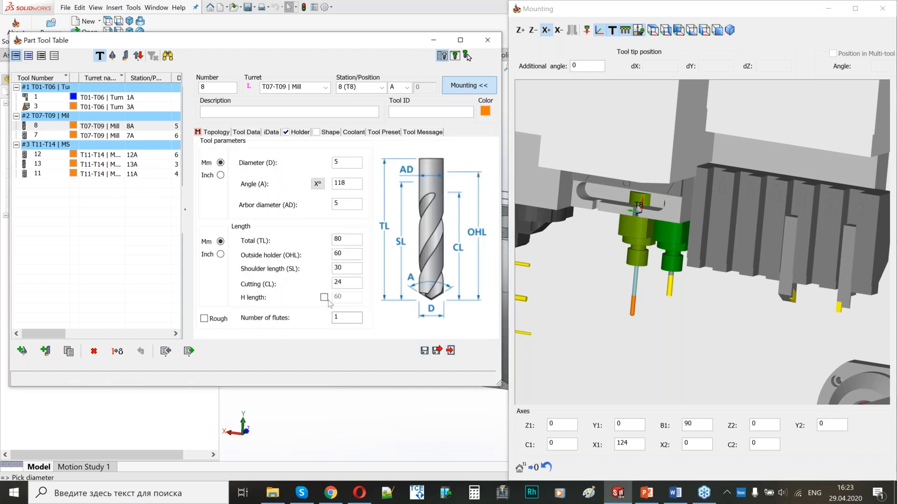
click(324, 298)
click(348, 258)
text(40)
click(334, 298)
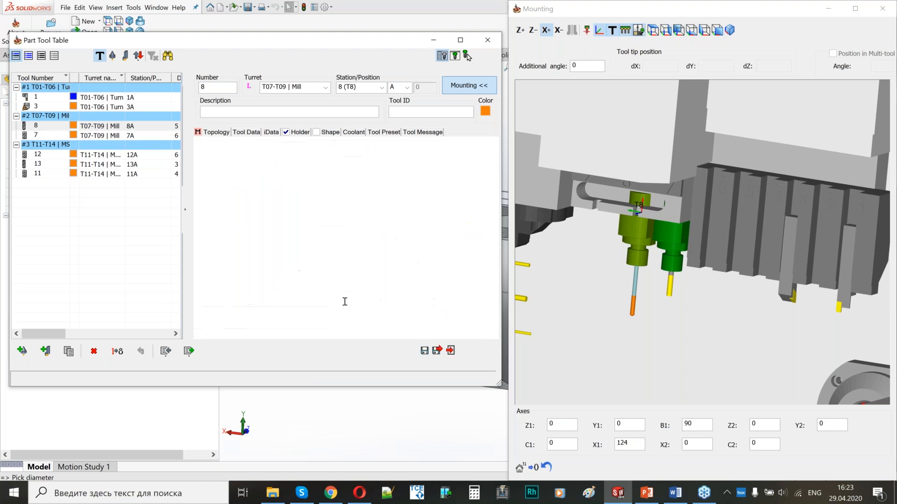
text(40)
click(349, 270)
click(568, 237)
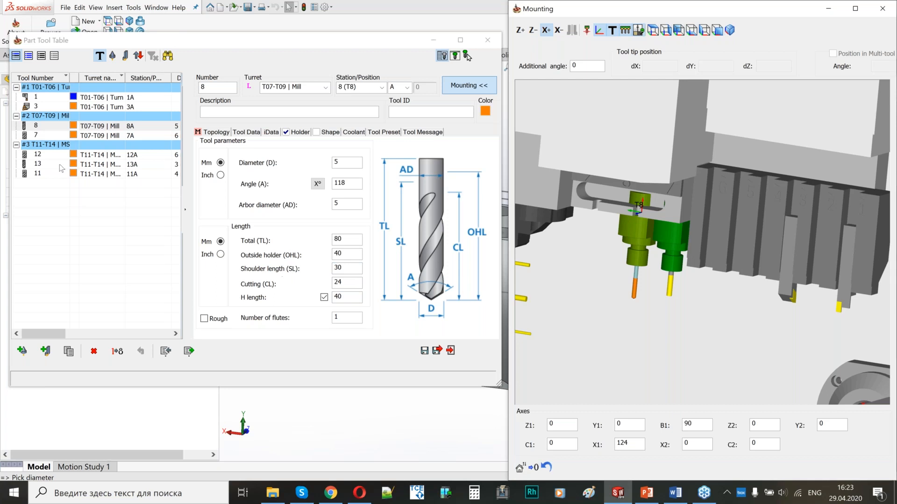
Duplicate end mill 7 at station 9 (T9) and set the copy's diameter, shoulder diameter and arbor diameter to 4 mm.
click(36, 135)
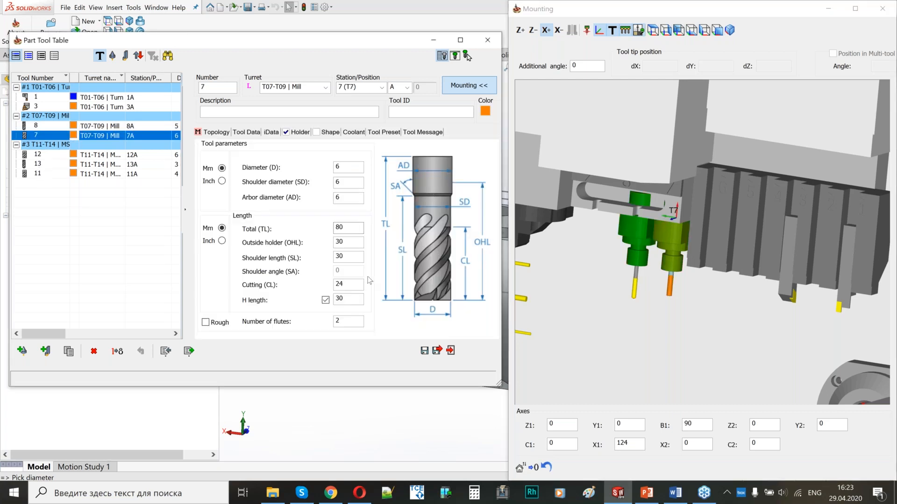
click(70, 352)
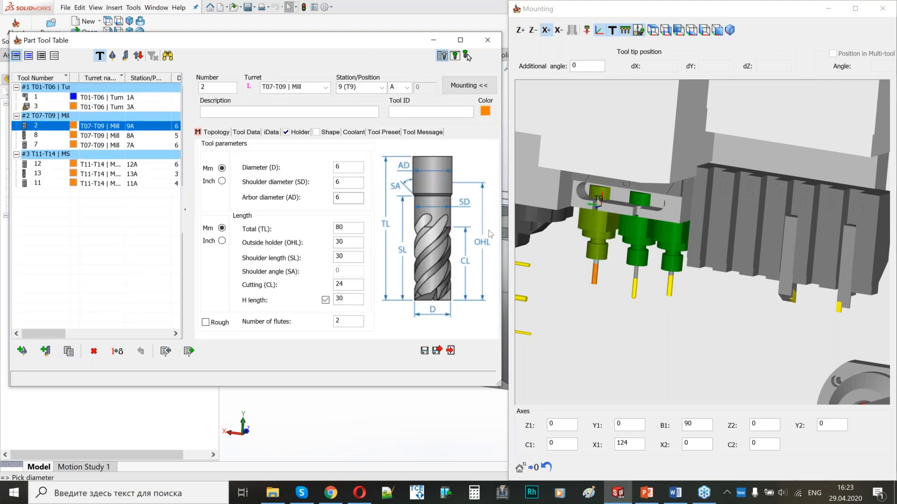
double_click(338, 167)
text(4)
key(Tab)
text(4)
key(Tab)
text(4)
click(704, 303)
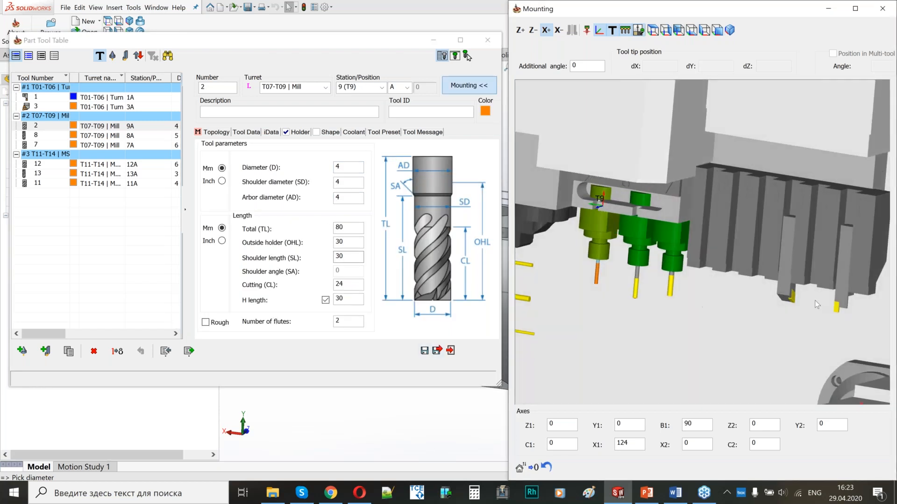
Check the mounted tools on the whole machine and save the tool table.
scroll(815, 301, down, 5)
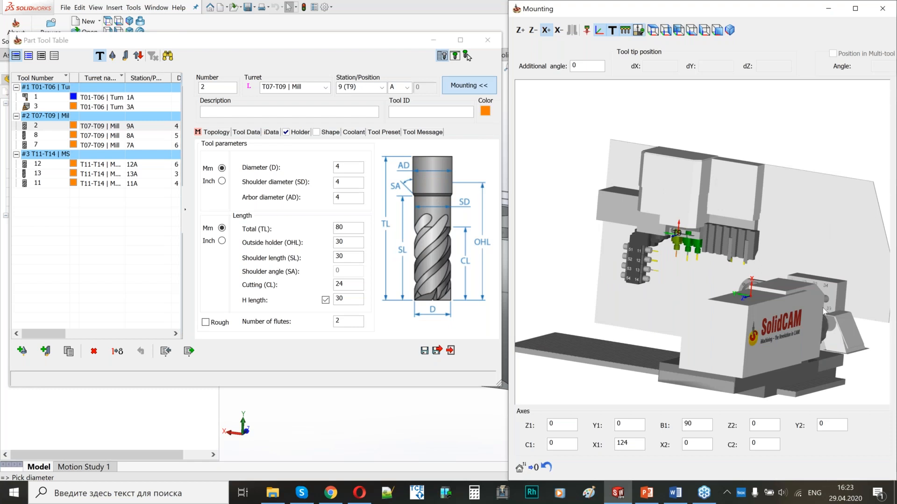
scroll(822, 308, up, 5)
scroll(819, 285, down, 2)
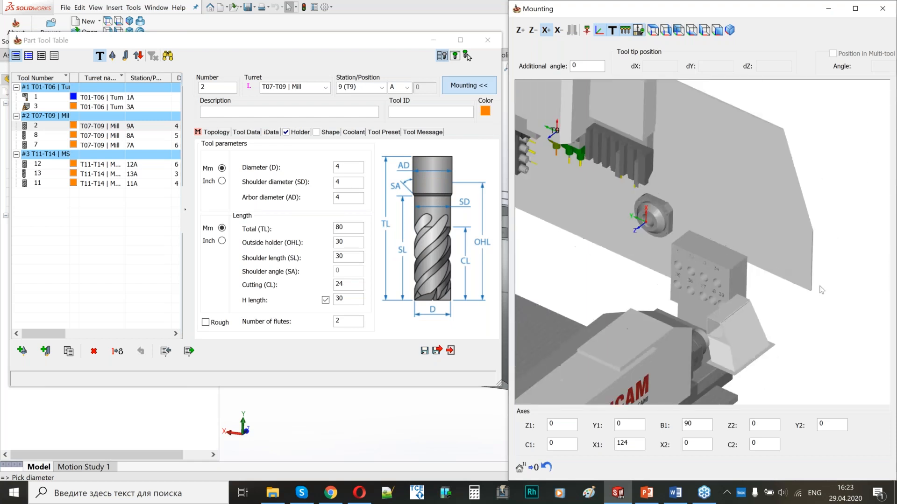
click(424, 351)
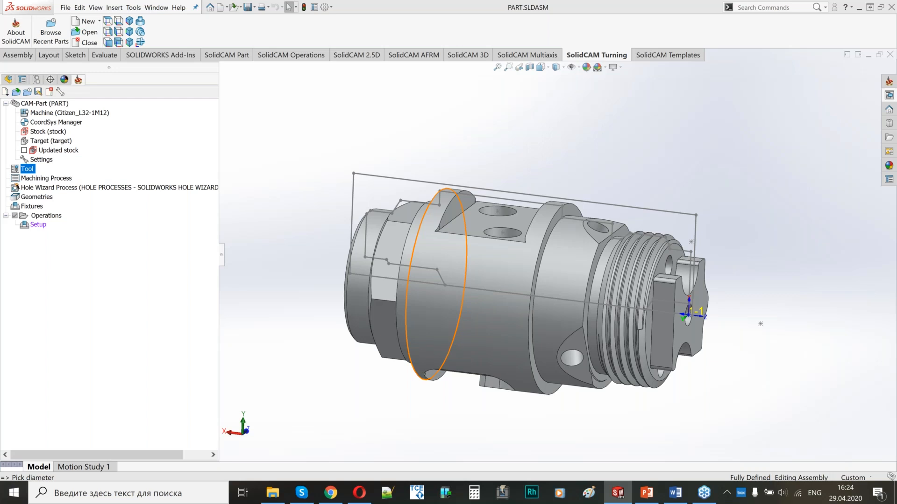
Switch to the Swiss Part Programming presentation in PowerPoint and show the Machining Data slide.
click(646, 493)
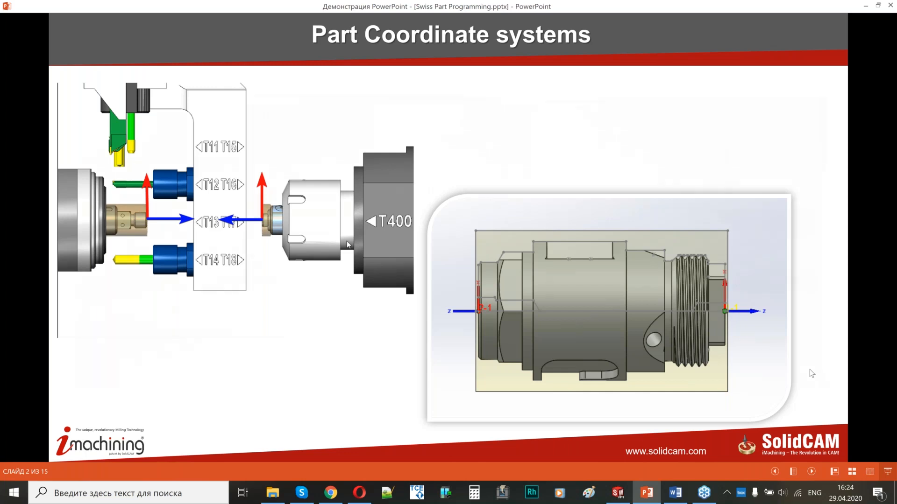
key(Right)
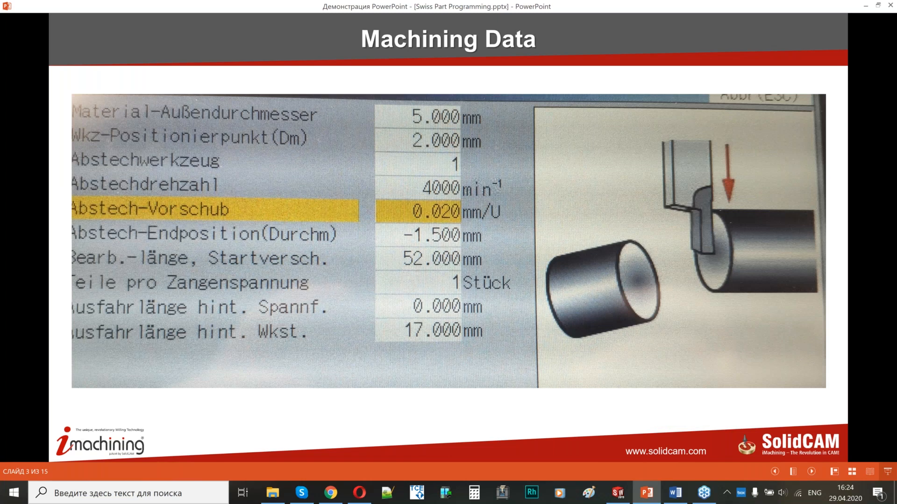
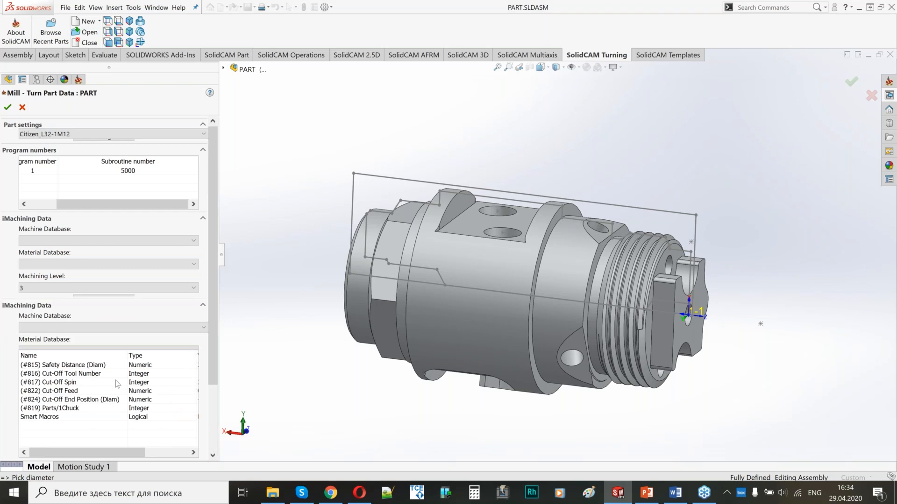
In the CAM-Part's machine options, set Cut-Off Spin to 2000 and Cut-Off Feed to 0.050.
double_click(300, 114)
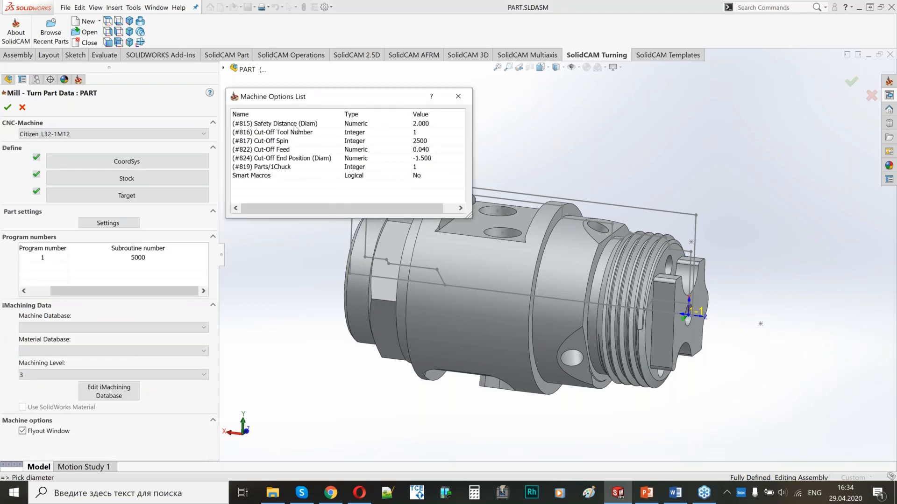
click(421, 141)
key(BackSpace)
text(0)
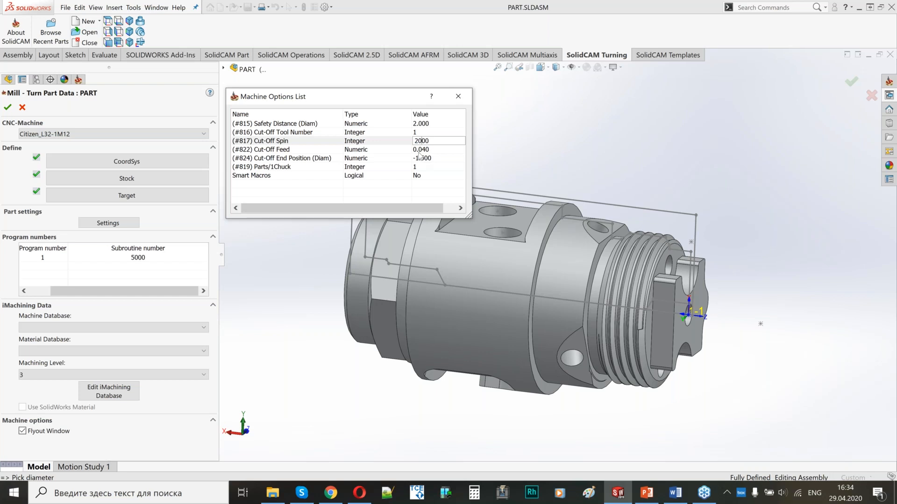
click(423, 149)
click(429, 149)
key(BackSpace)
text(5)
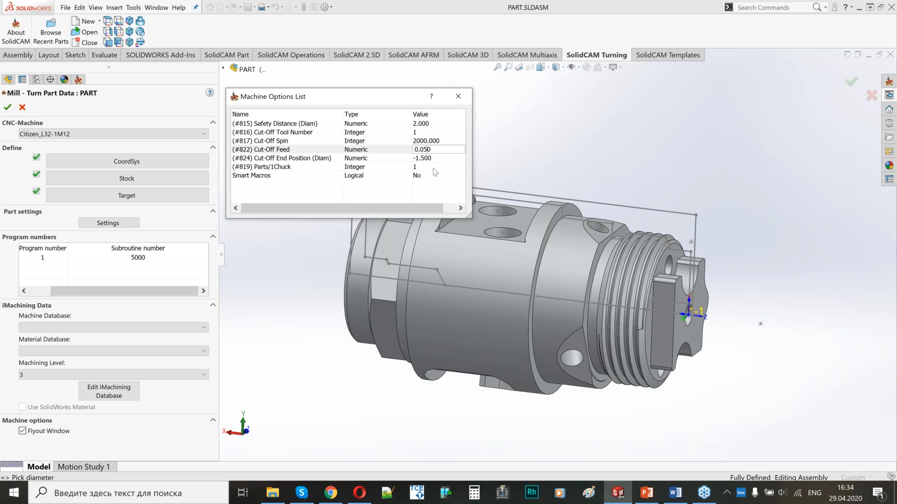
Set Cut-Off End Position (Diam) to -2.000 and Parts/1Chuck to 10, and close the machine options list.
click(429, 159)
click(423, 159)
key(BackSpace)
key(BackSpace)
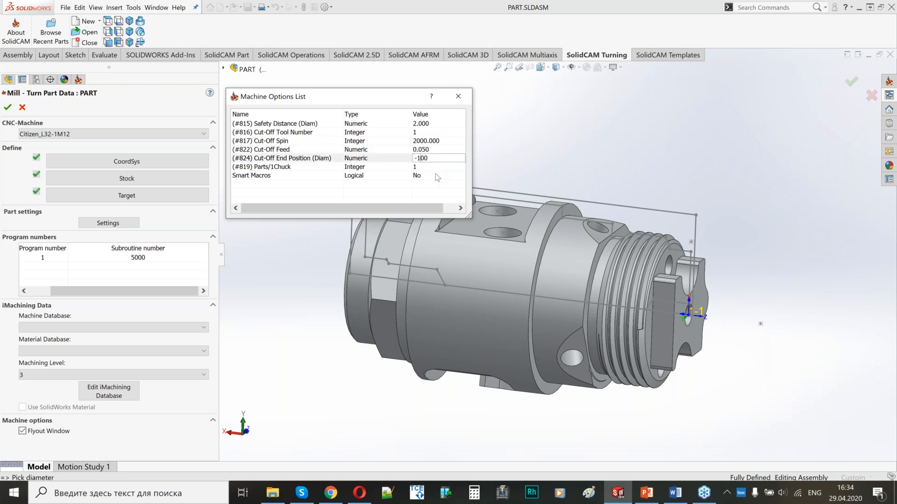
key(BackSpace)
text(2.)
click(423, 168)
click(425, 167)
text(0)
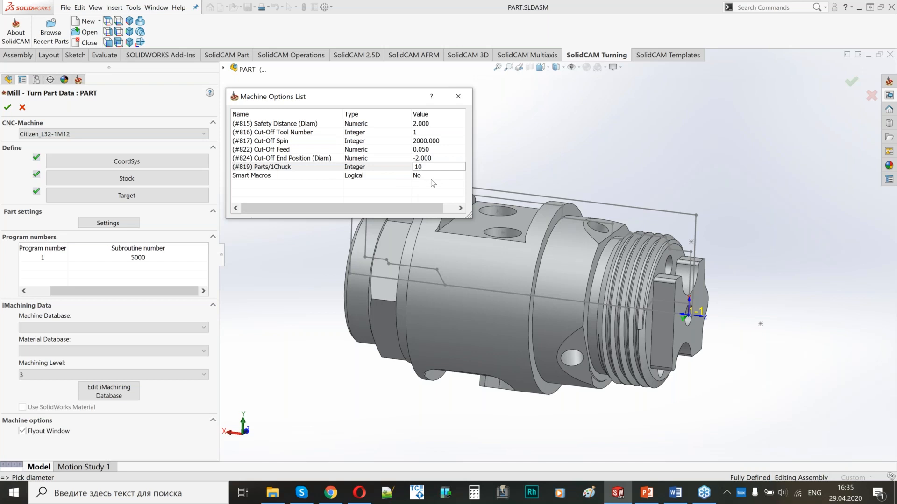
click(461, 100)
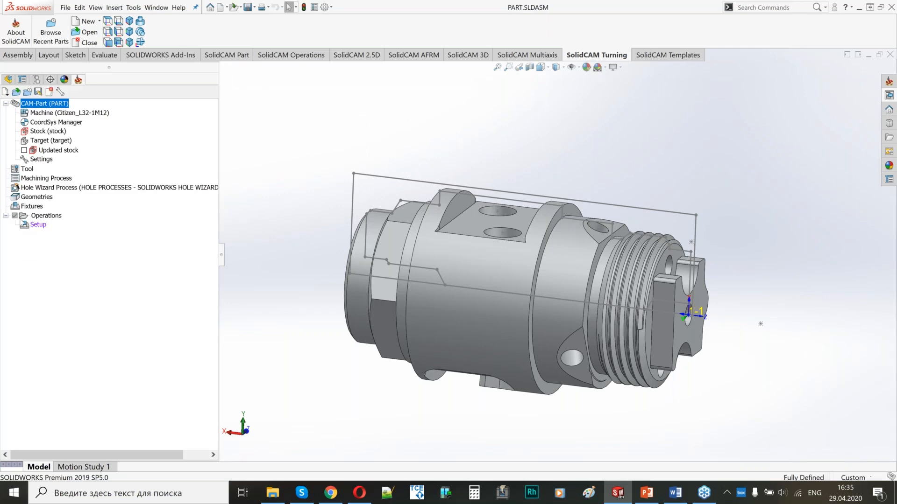
Edit the Setup and set the part's Z offset on main spindle position MS_Pos1 to 70.
double_click(39, 225)
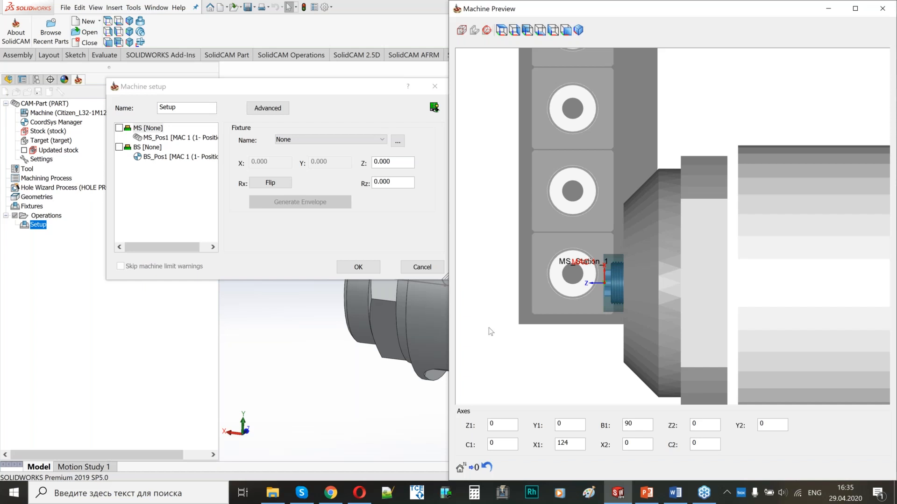
click(164, 140)
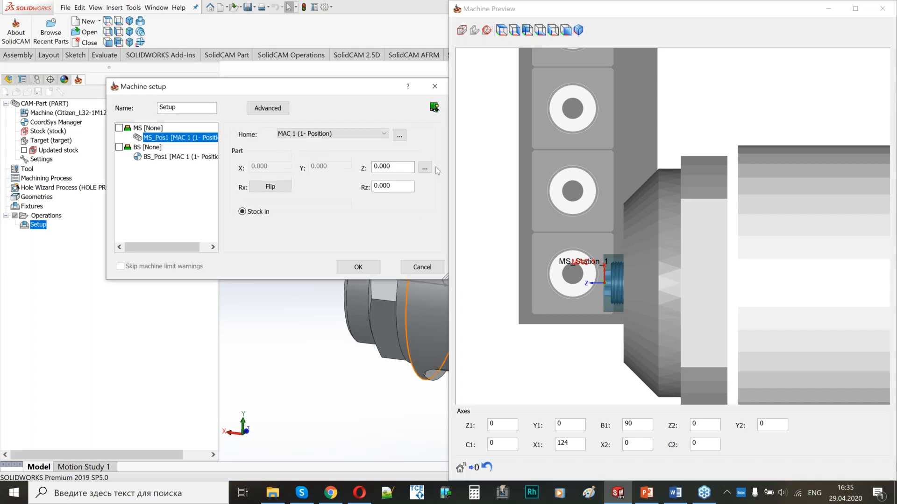
double_click(396, 167)
text(70)
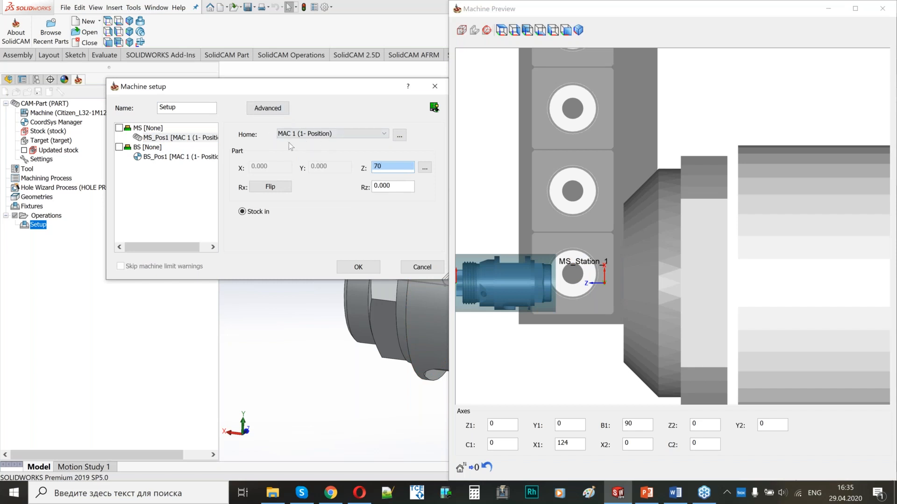
double_click(382, 168)
Place the stock in the back spindle position BS_Pos1 of the machine setup.
click(165, 158)
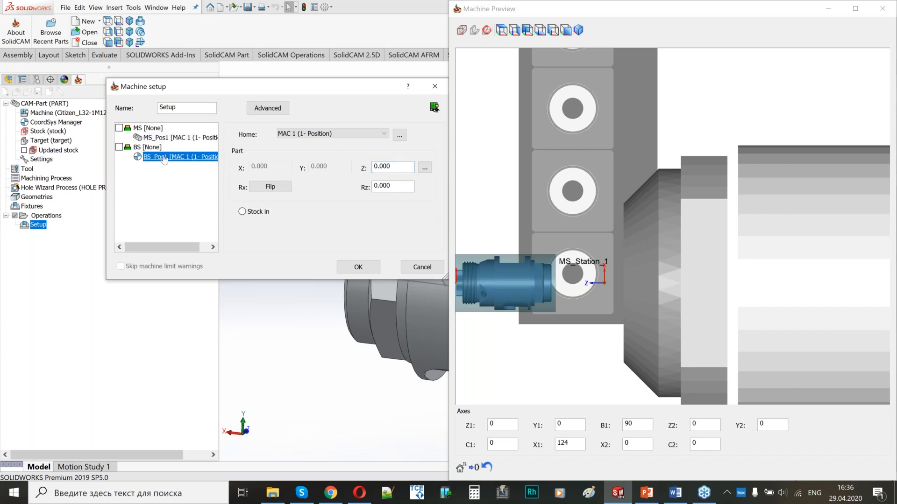
click(621, 246)
scroll(631, 254, down, 5)
scroll(638, 263, down, 2)
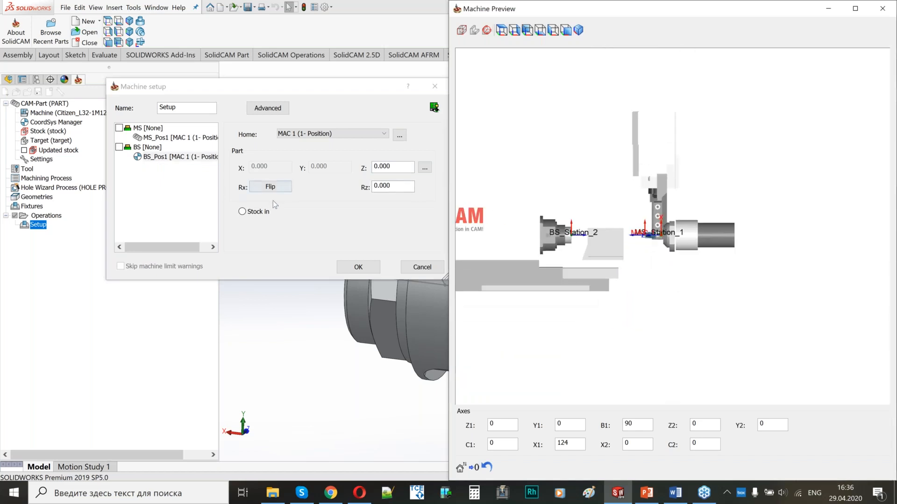
click(242, 212)
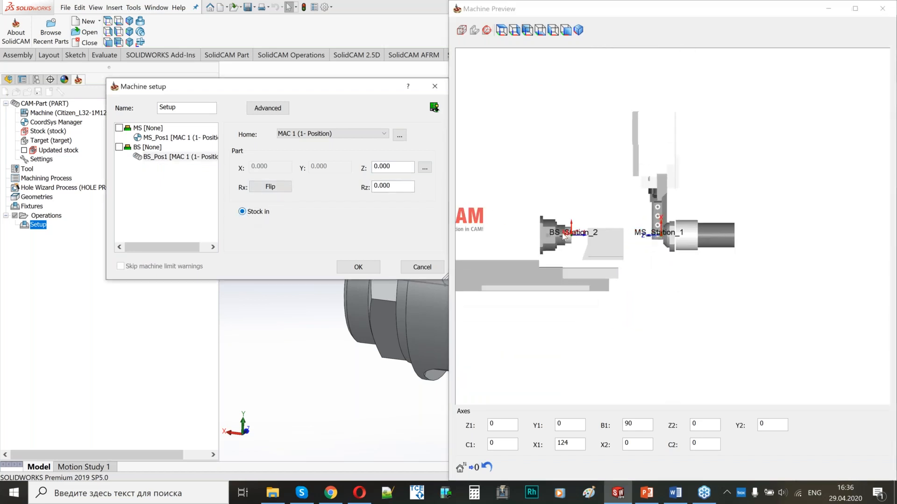
scroll(654, 233, up, 5)
scroll(669, 234, up, 2)
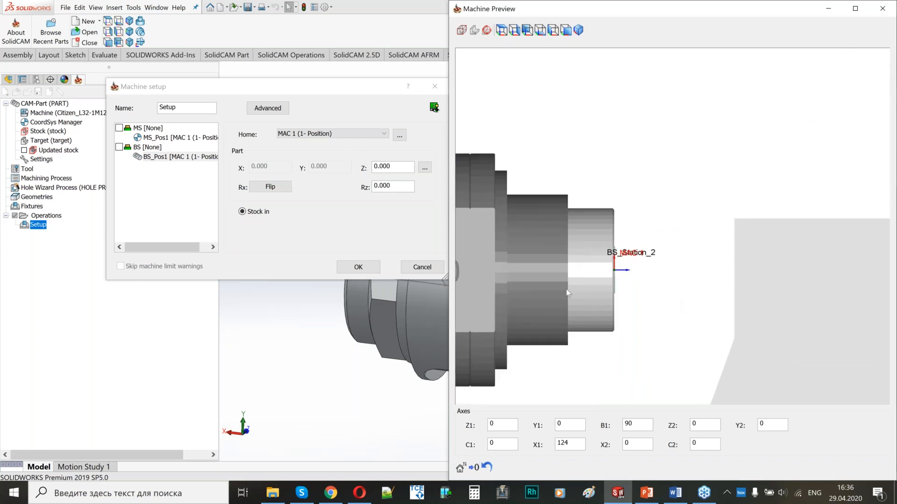
Assign home MAC 2 (1- Position) to BS_Pos1, set its Z to 13, and check the part on the back spindle.
click(338, 134)
click(327, 150)
double_click(371, 168)
text(13)
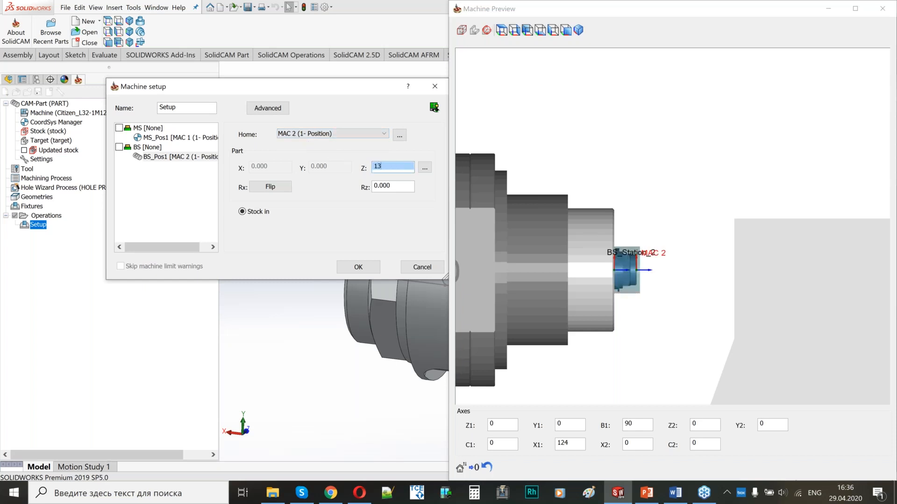
click(584, 250)
scroll(613, 271, up, 1)
scroll(631, 250, down, 2)
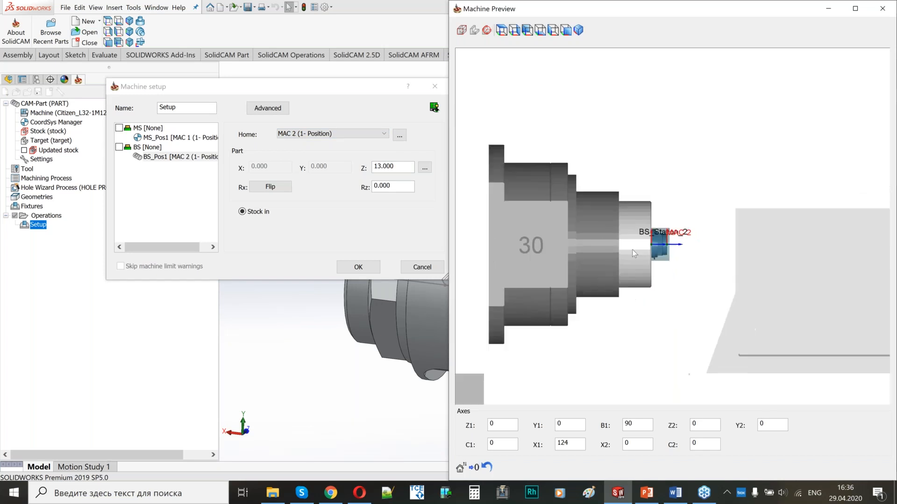
scroll(632, 250, down, 2)
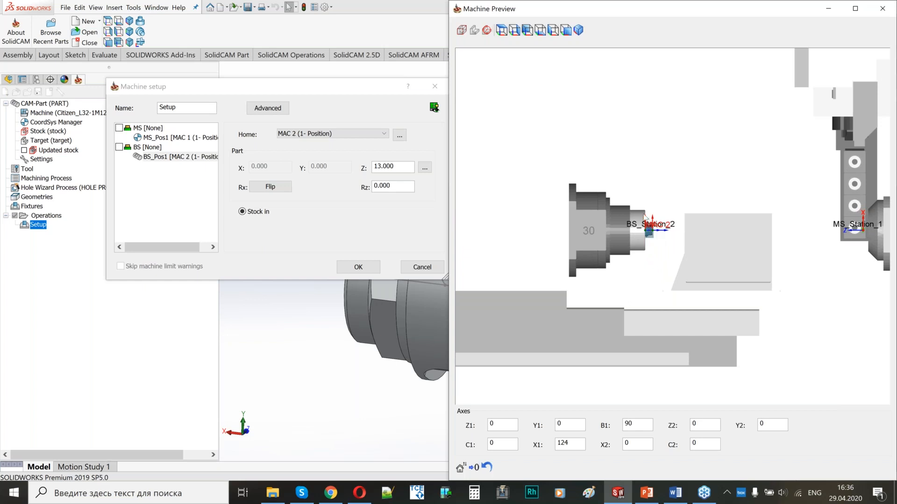
scroll(652, 228, up, 4)
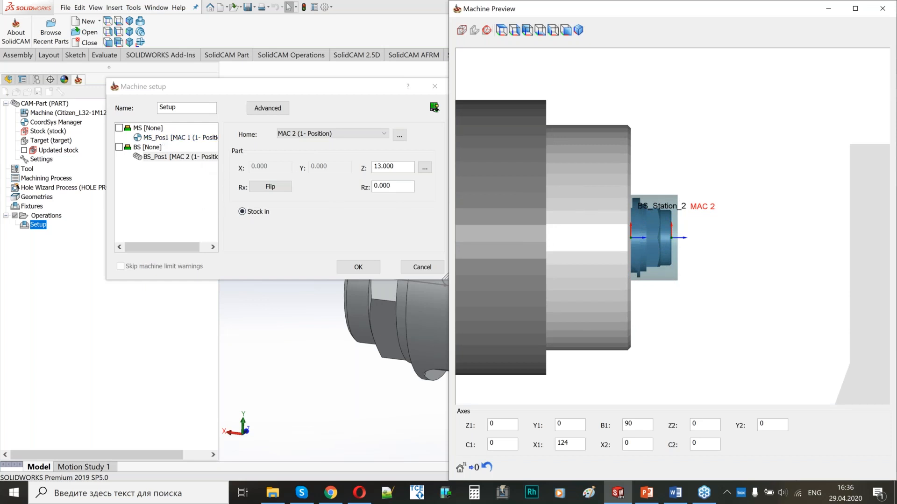
Return the stock to main spindle position MS_Pos1 and confirm the machine setup.
click(187, 137)
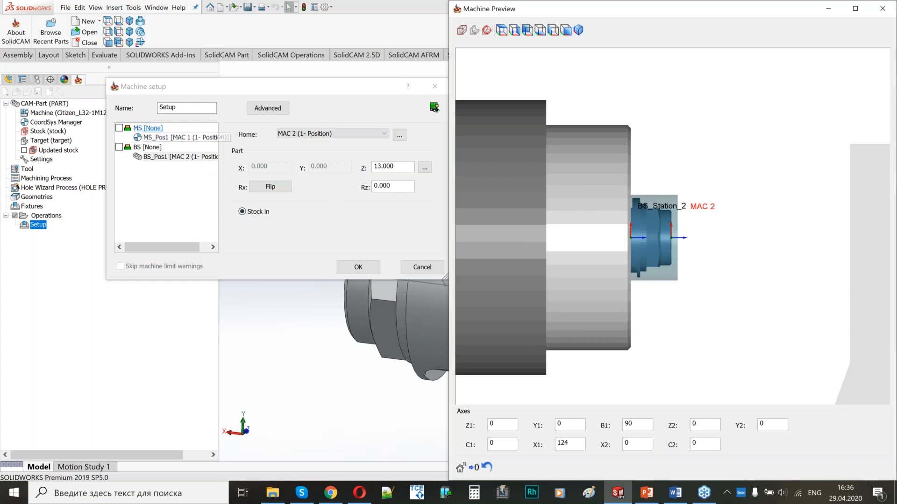
click(242, 211)
click(701, 194)
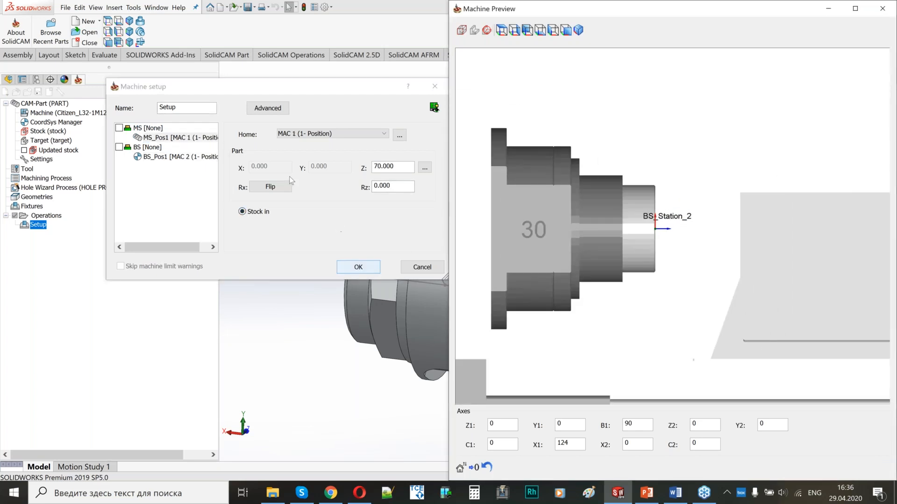
click(342, 275)
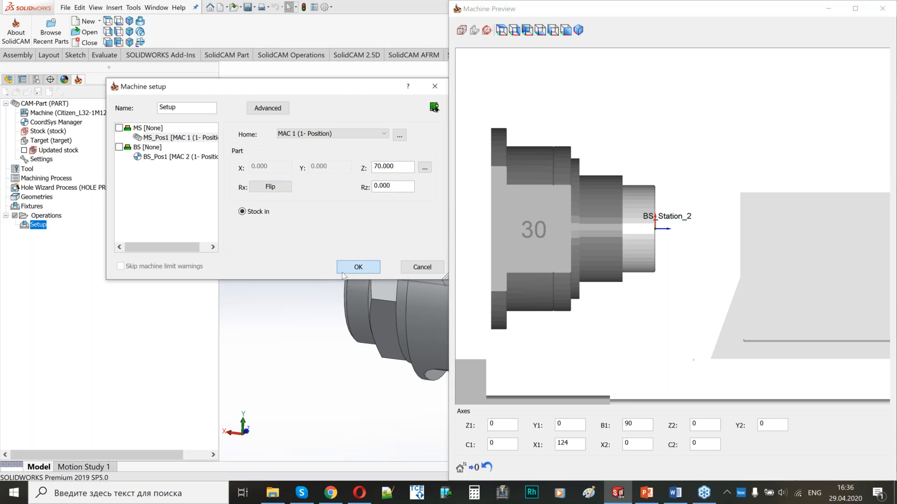
click(343, 272)
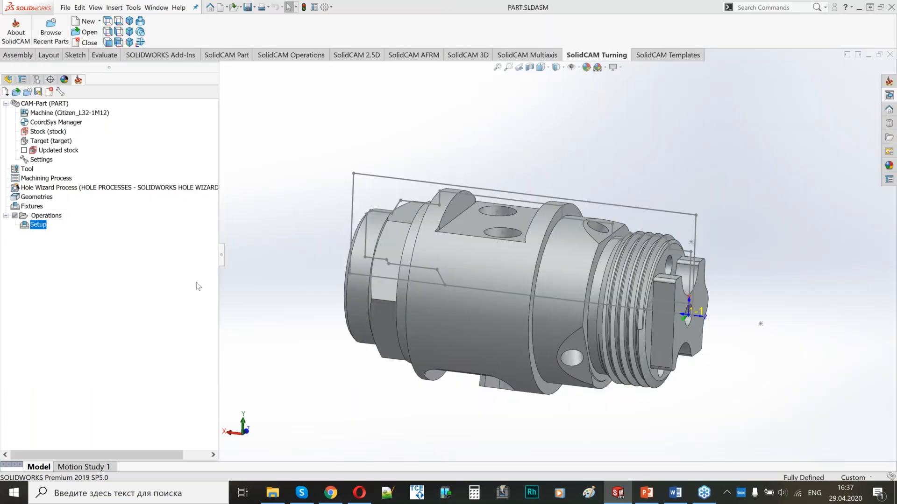
Add a Turning operation under the Setup and name it MS FACE.
scroll(573, 256, up, 2)
scroll(631, 293, down, 2)
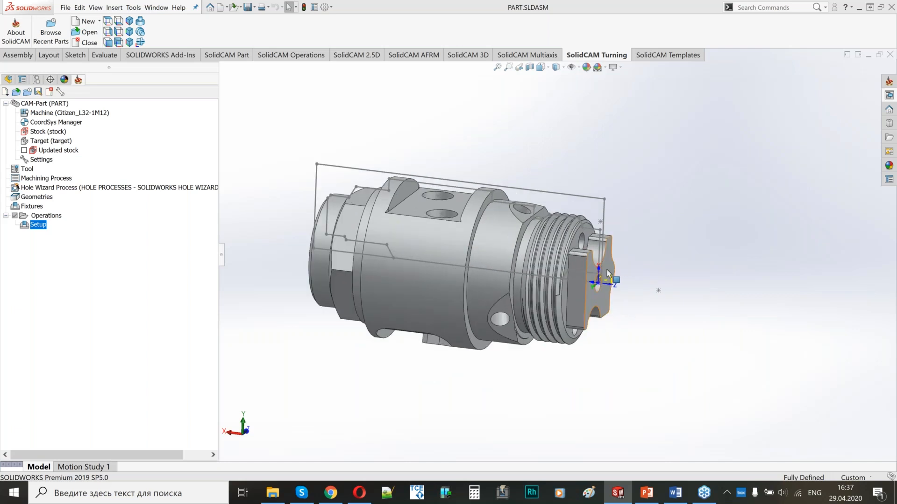
click(599, 332)
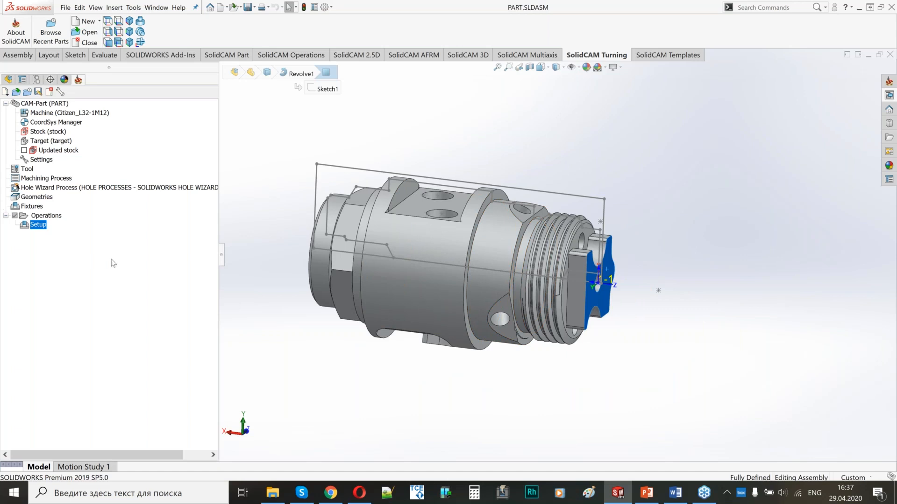
right_click(37, 229)
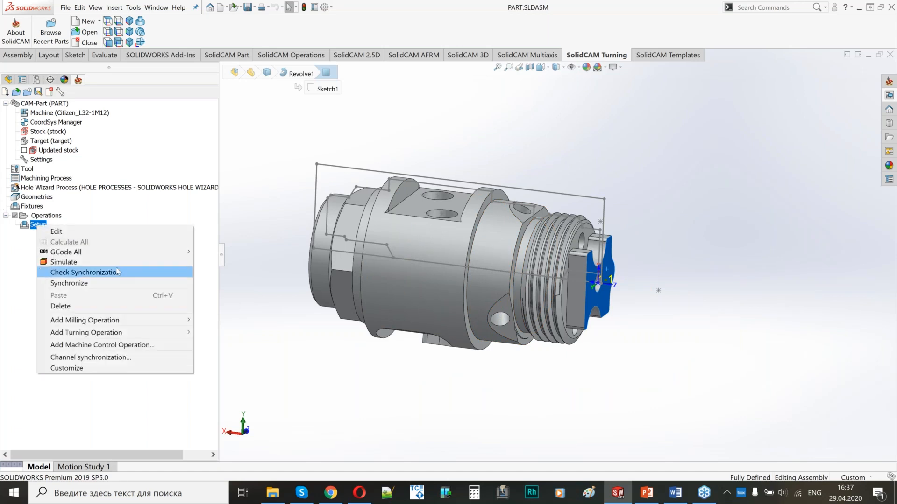
mouse_move(128, 337)
click(259, 342)
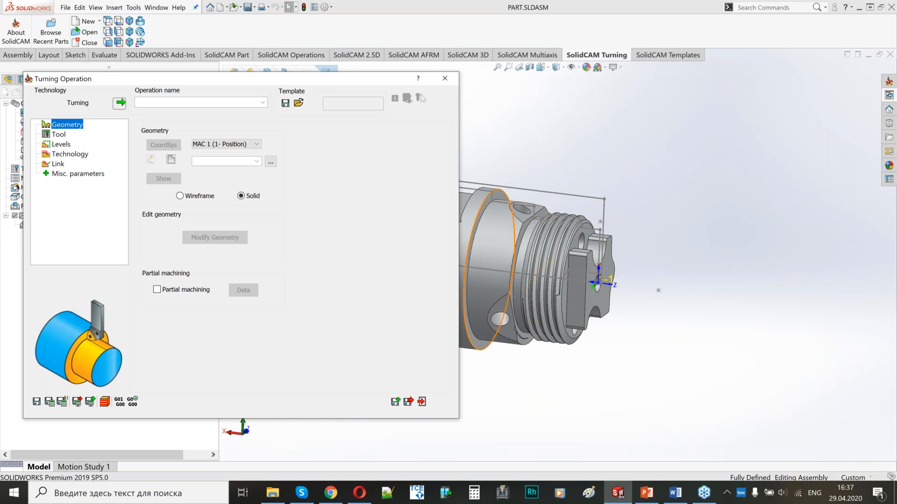
key(alt+Tab)
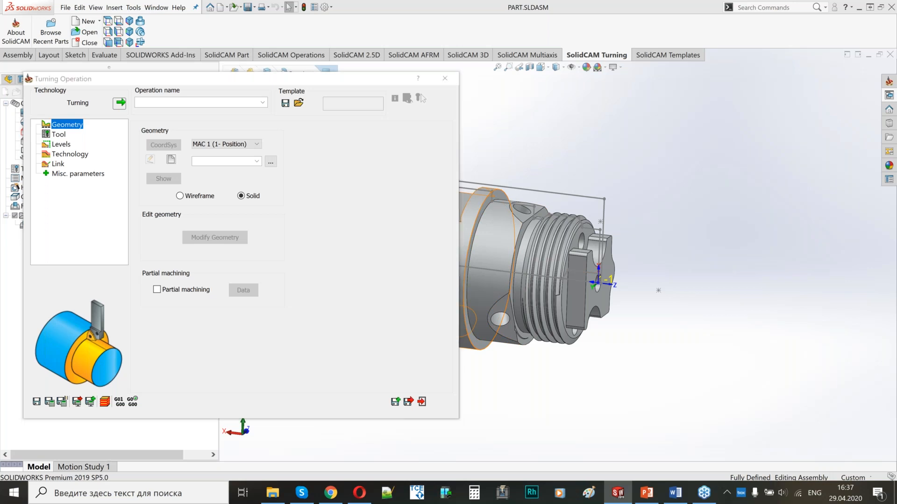
click(147, 100)
text(MS FACE)
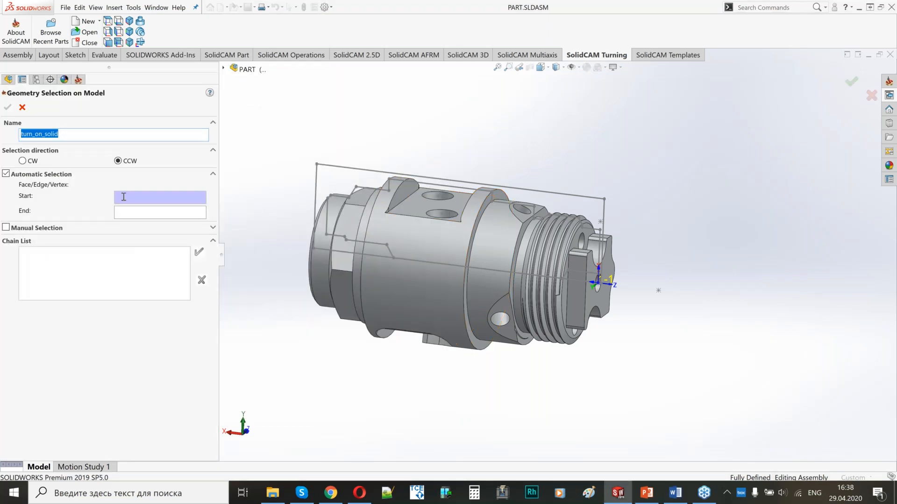
Define the turning geometry as a CW chain with the part's front end face as start and end, and auto-extend the chain's end to the stock.
click(22, 161)
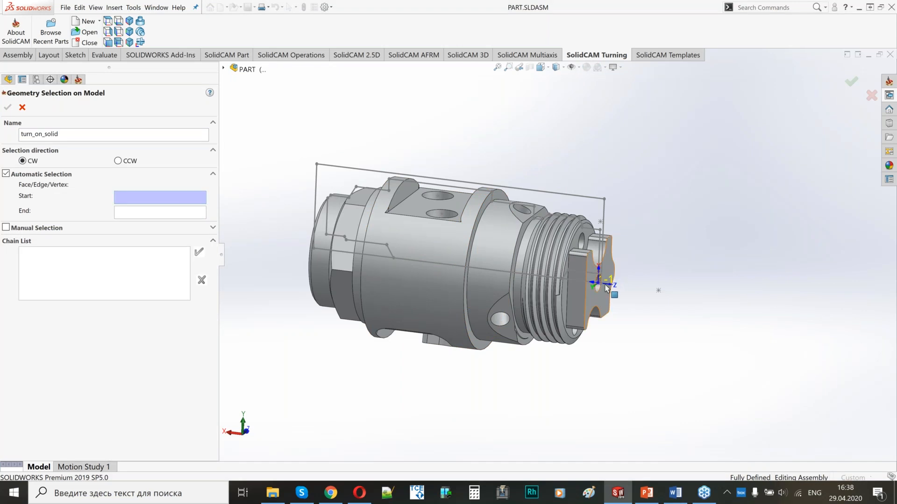
click(610, 269)
click(610, 269)
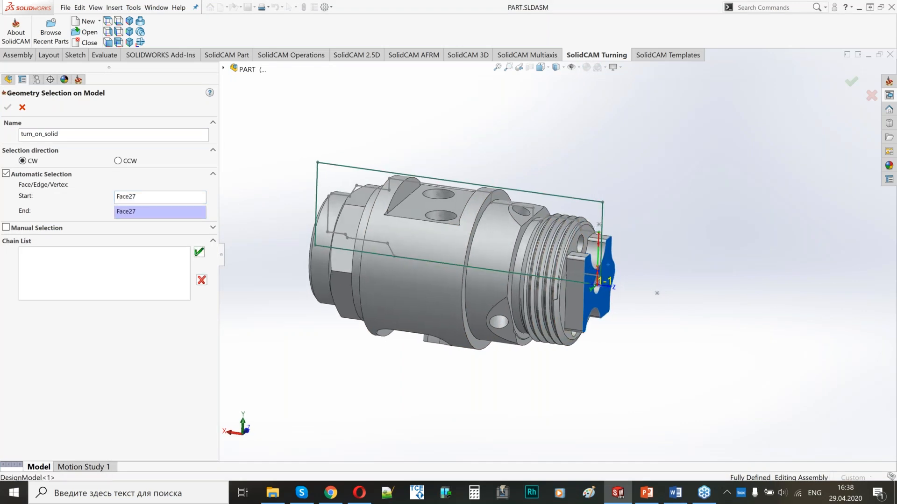
scroll(635, 265, down, 5)
middle_drag(627, 269, 576, 287)
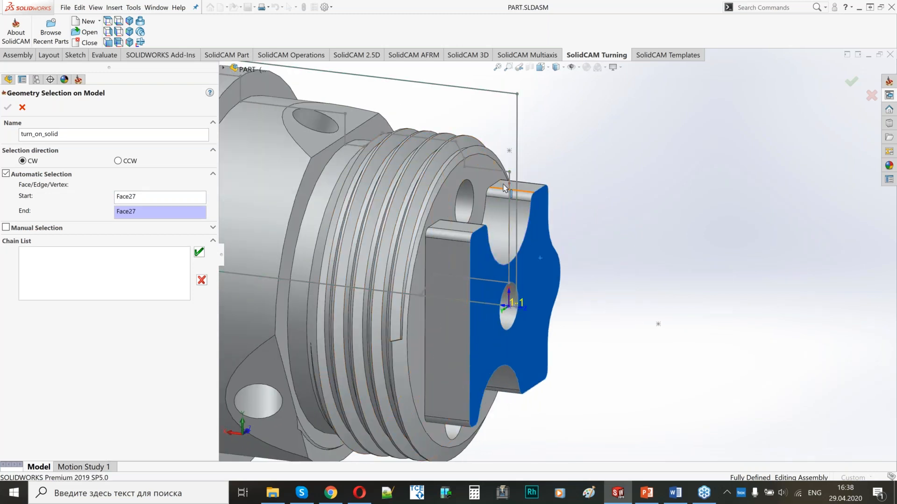
click(199, 253)
click(7, 107)
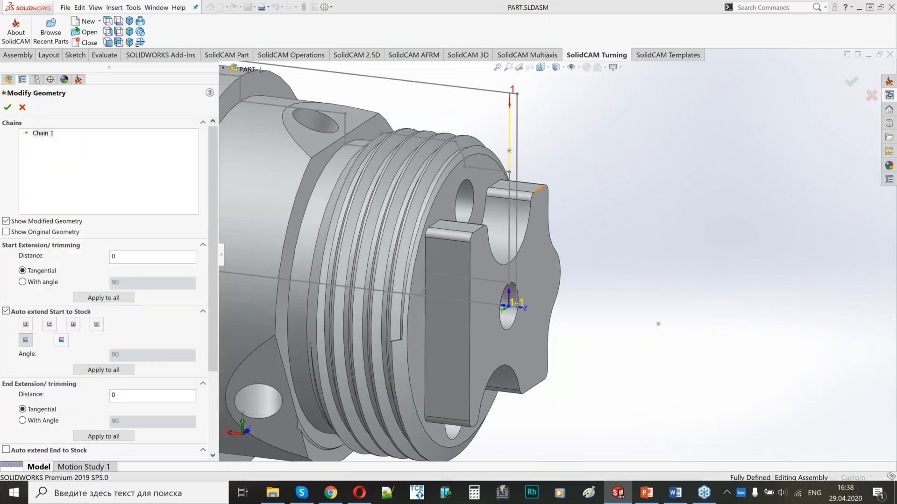
click(6, 451)
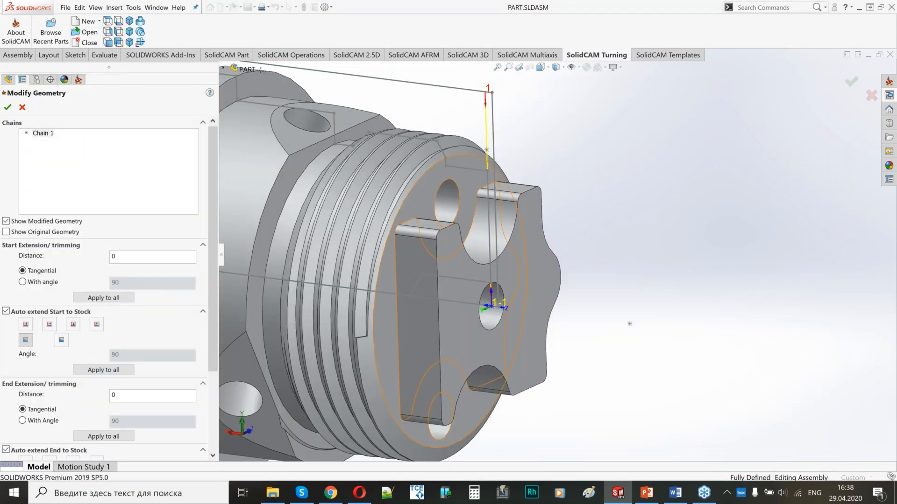
click(9, 108)
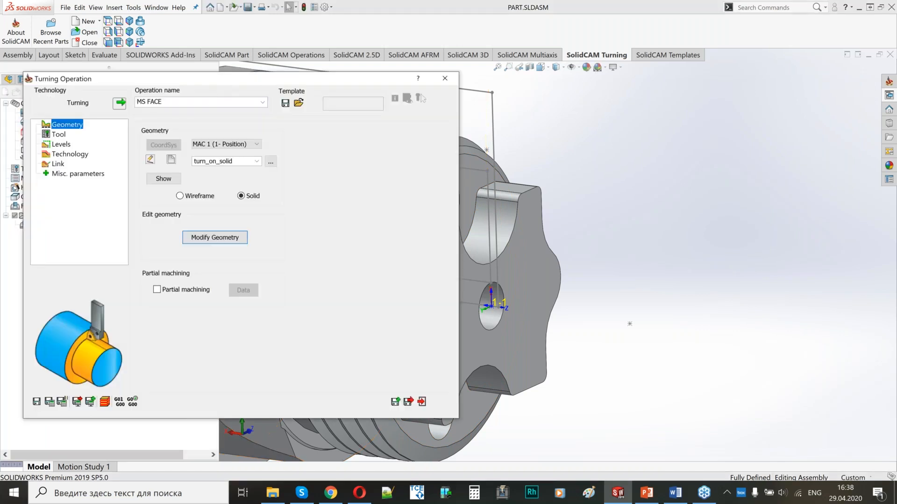
Choose turning tool 3 at station 3A of the T01-T06 turret, with insert DAAA 11T304, for the MS FACE operation.
click(61, 137)
click(225, 315)
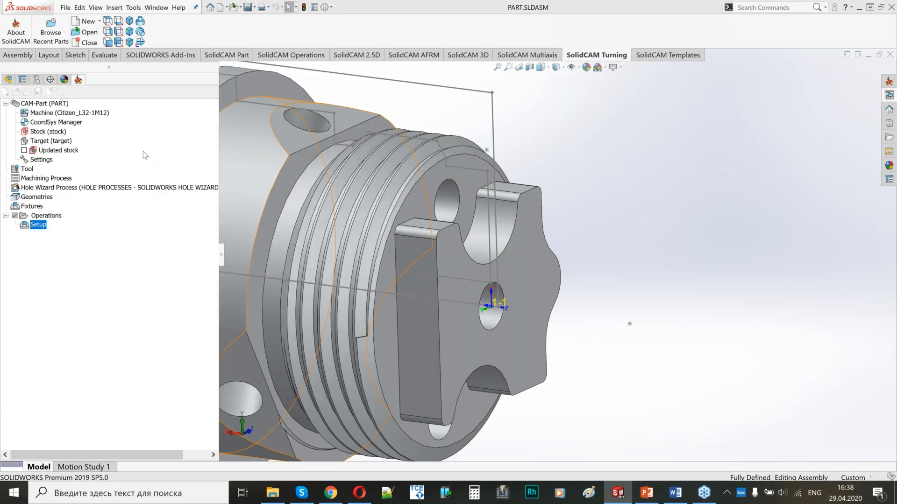
click(38, 106)
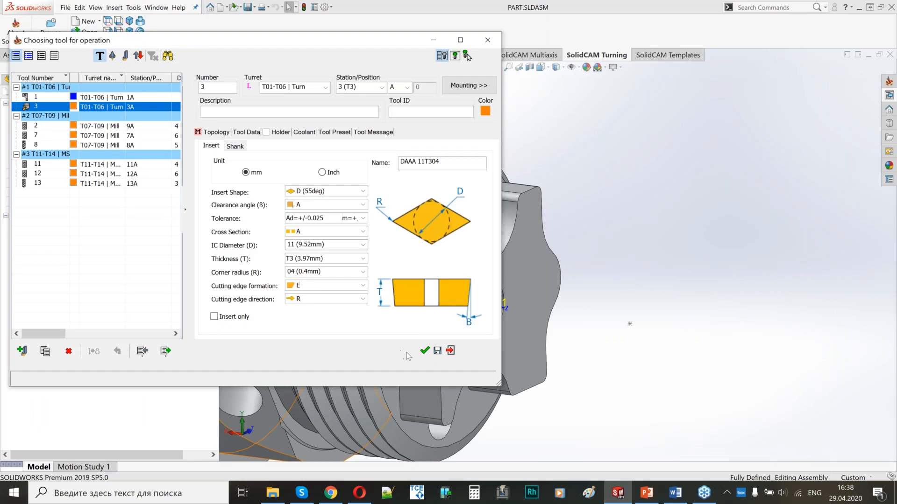
click(425, 351)
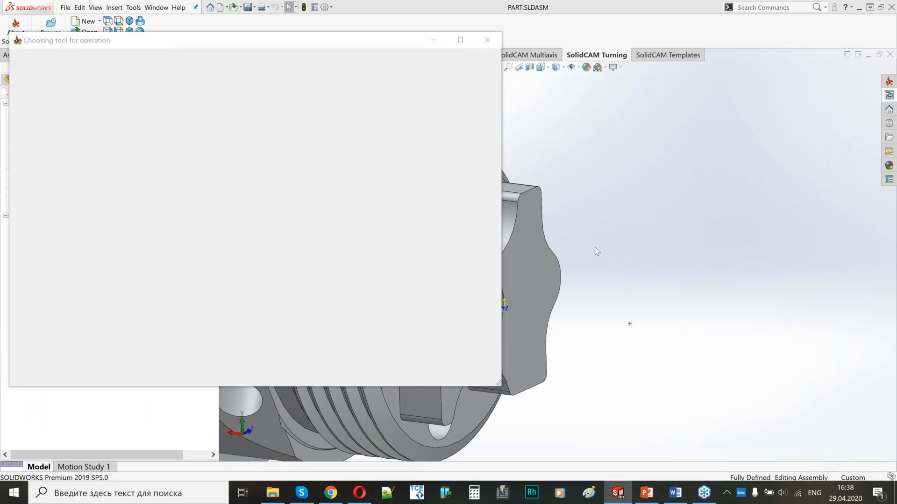
Review the Safety distance in the Levels settings of the MS FACE operation against the part.
click(56, 145)
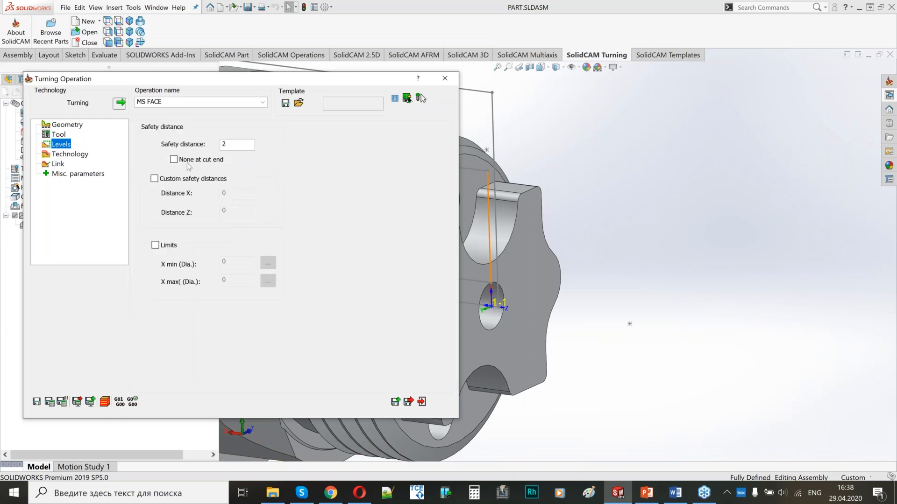
mouse_move(176, 148)
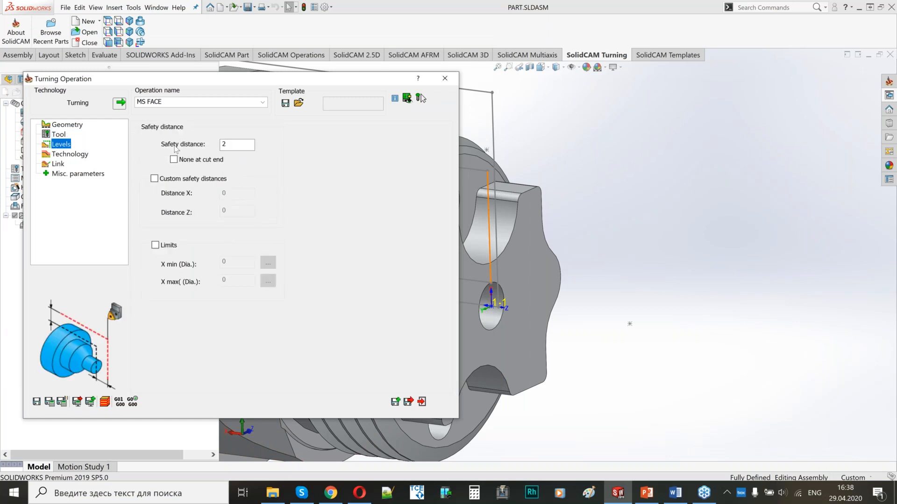
drag(237, 145, 224, 144)
scroll(737, 251, up, 5)
scroll(737, 251, up, 2)
scroll(491, 239, down, 5)
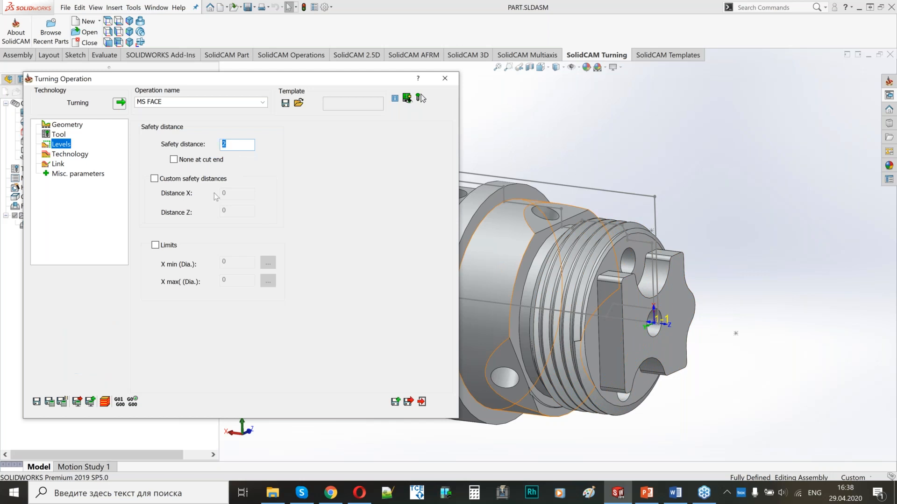
click(232, 145)
Set the work type of the MS FACE operation's technology to Finish only.
click(65, 155)
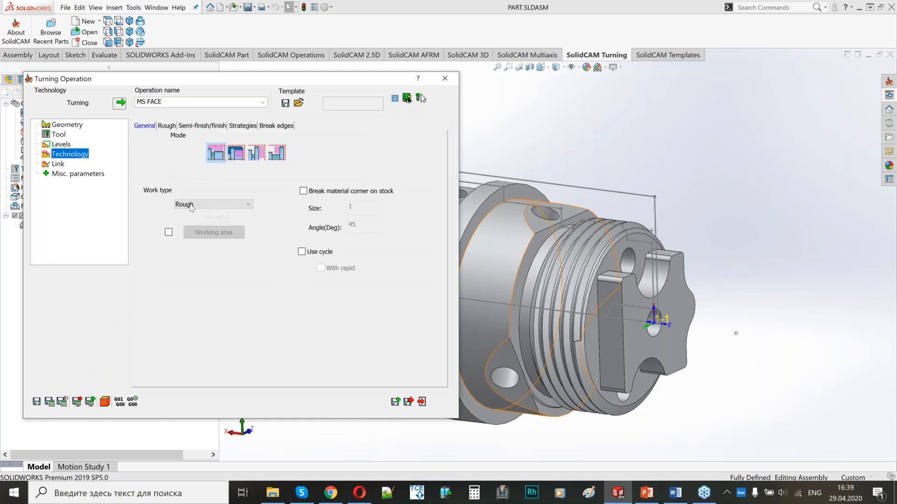
click(194, 228)
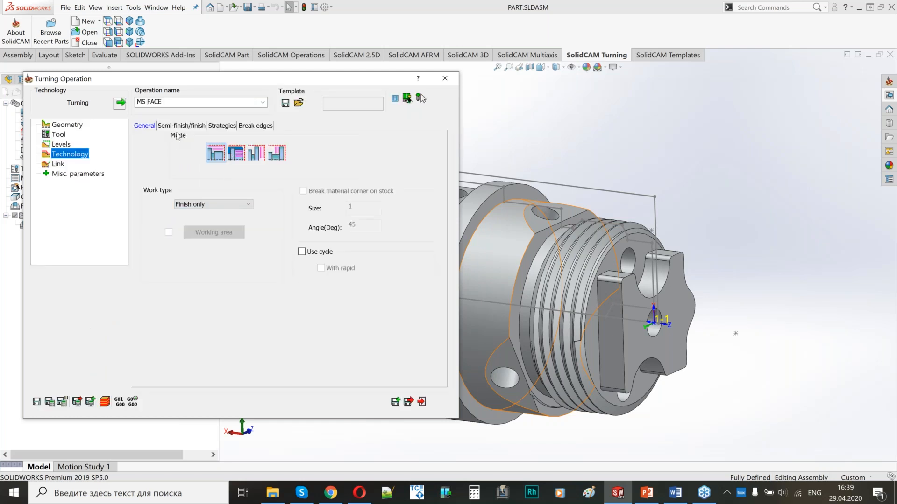
Set the finish of the MS FACE operation to run on the entire geometry and check its link settings.
click(182, 125)
click(339, 244)
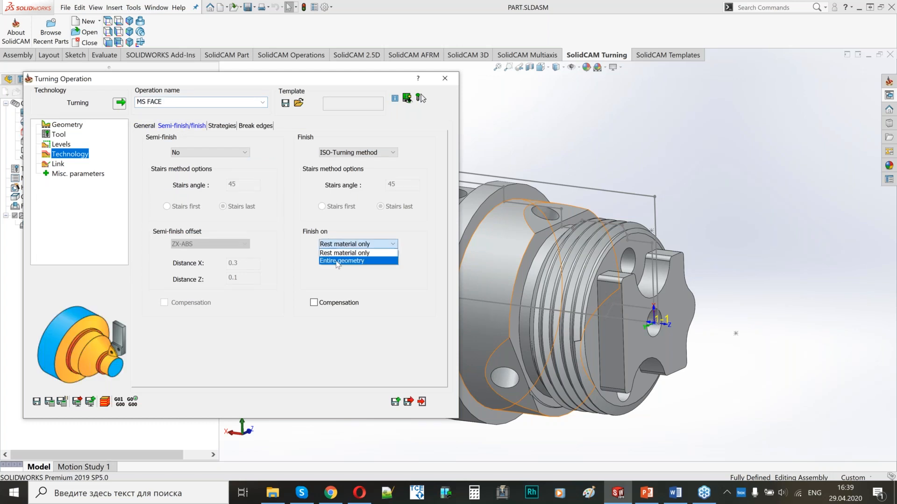
click(342, 261)
click(58, 164)
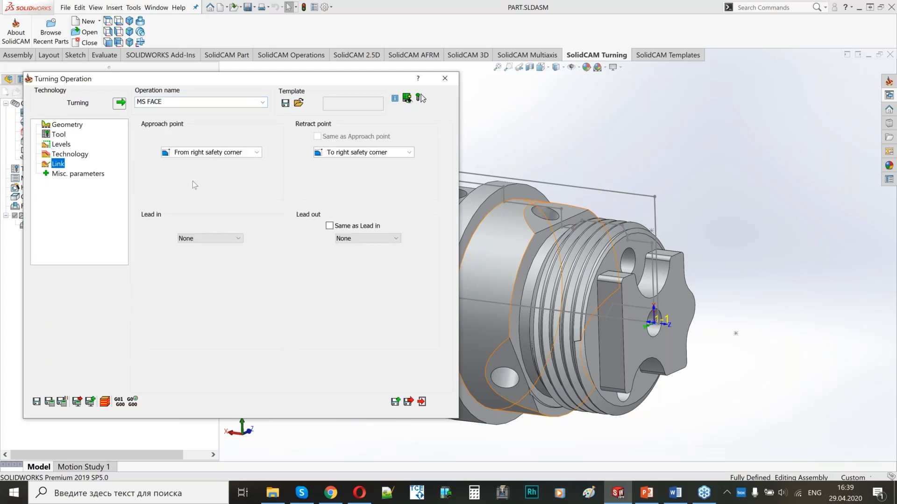
Save and calculate the MS FACE operation, and copy it as a new operation named MS OD TURN.
click(49, 402)
click(396, 402)
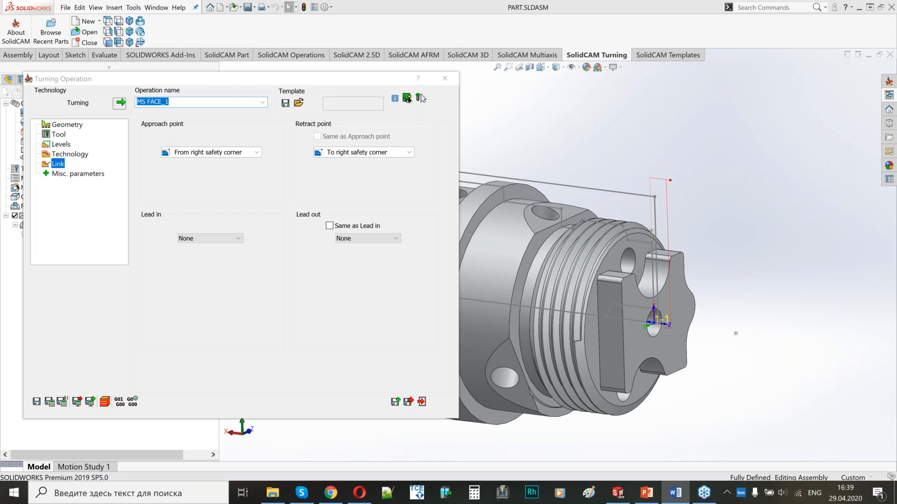
text(MS OD TURN)
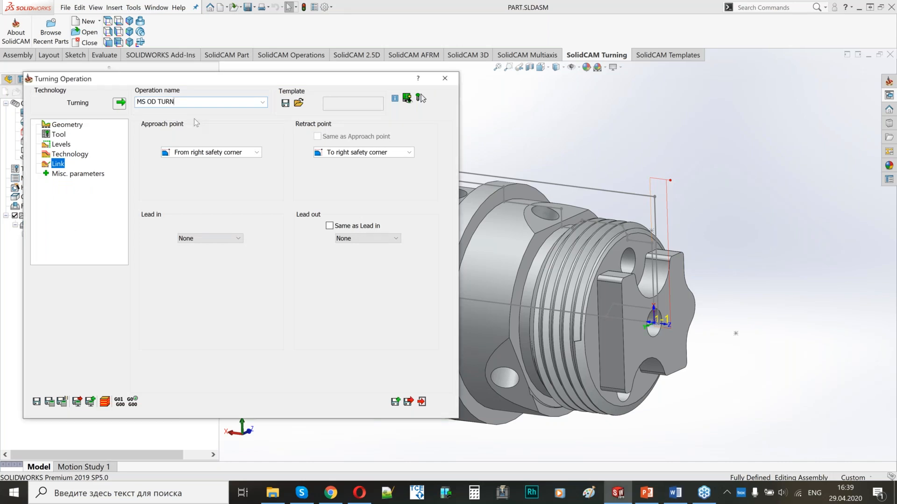
Define a new CCW turning chain for MS OD TURN from the chamfer at the thread's front end to the front face of the flange.
click(66, 124)
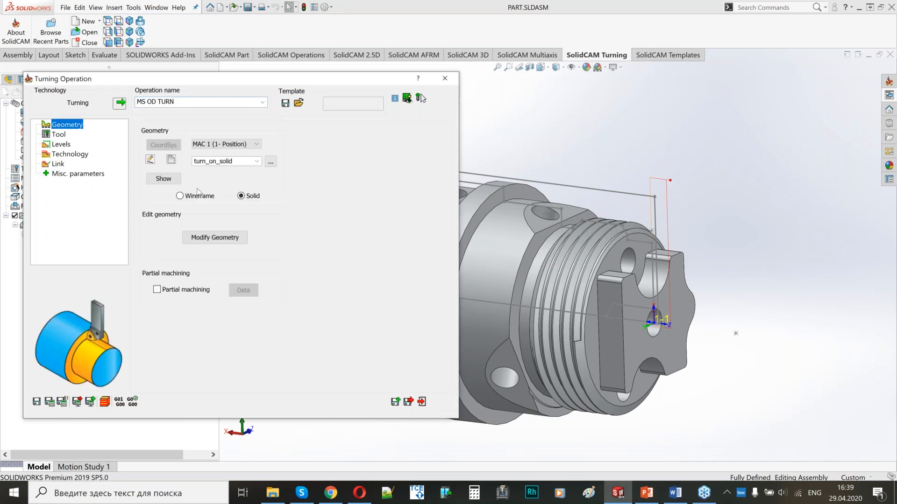
click(172, 161)
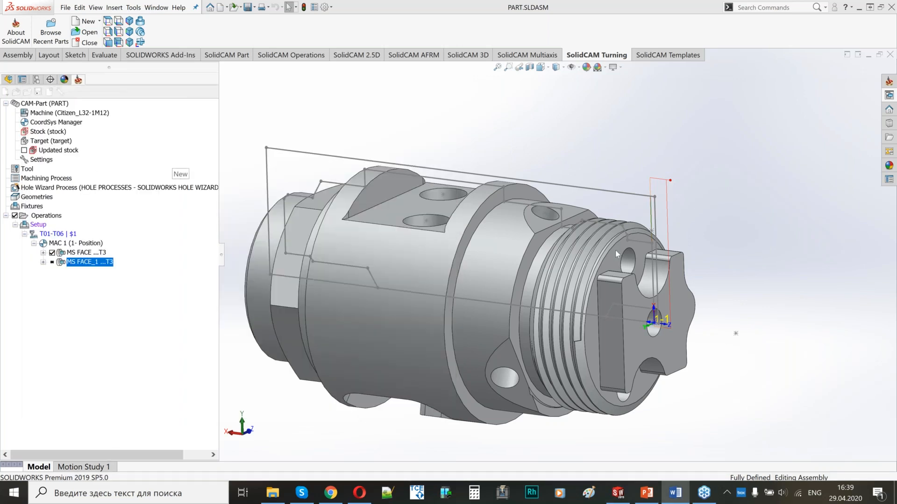
scroll(561, 253, down, 5)
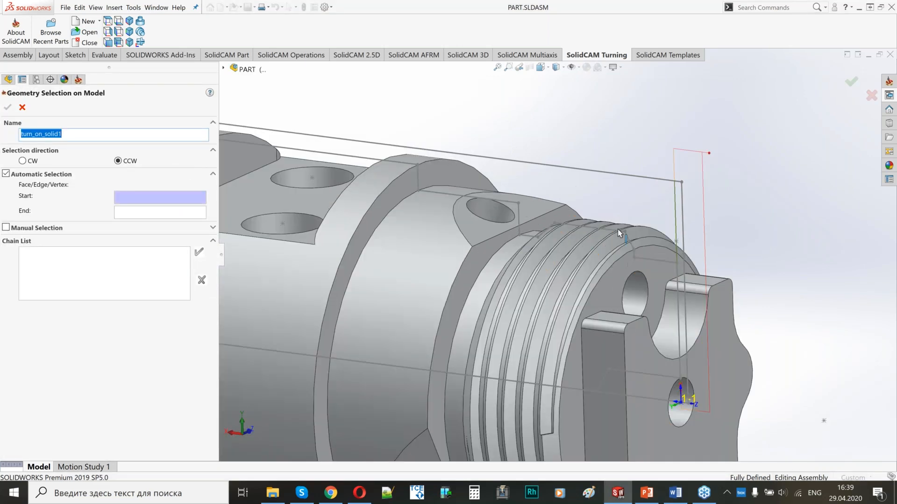
click(596, 245)
scroll(659, 249, up, 5)
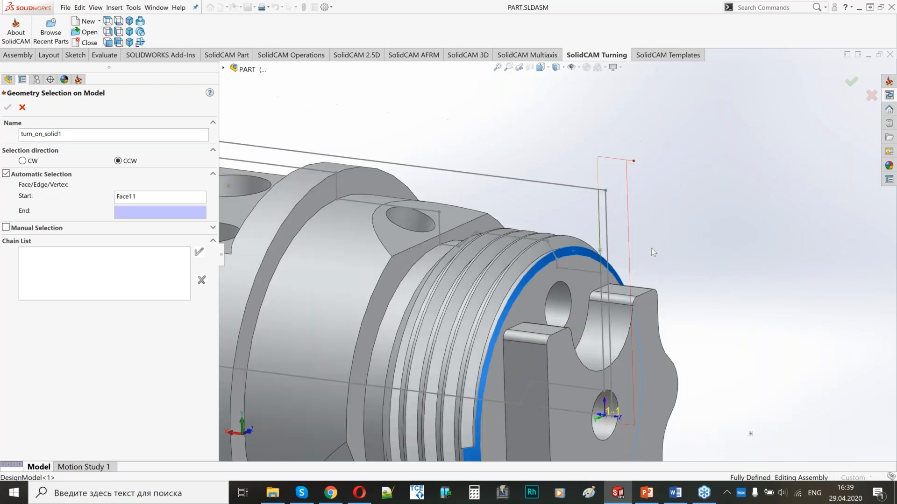
click(408, 254)
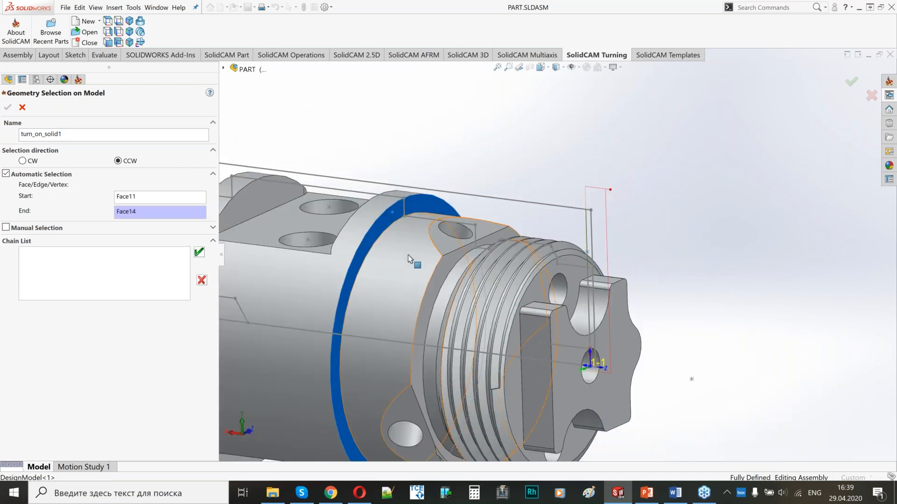
middle_drag(408, 254, 449, 258)
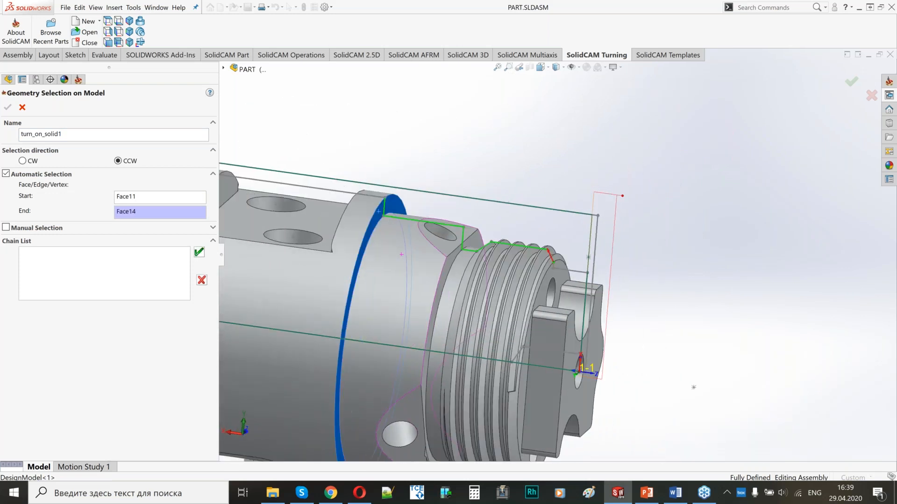
click(199, 252)
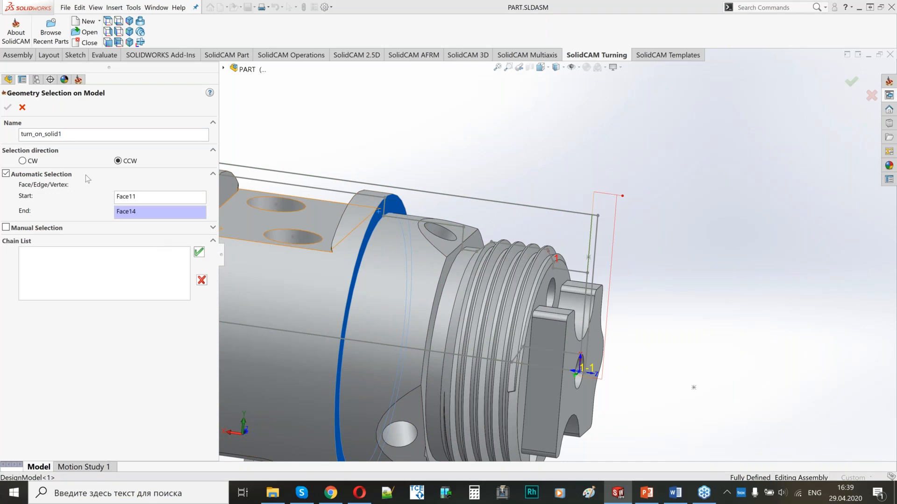
click(8, 108)
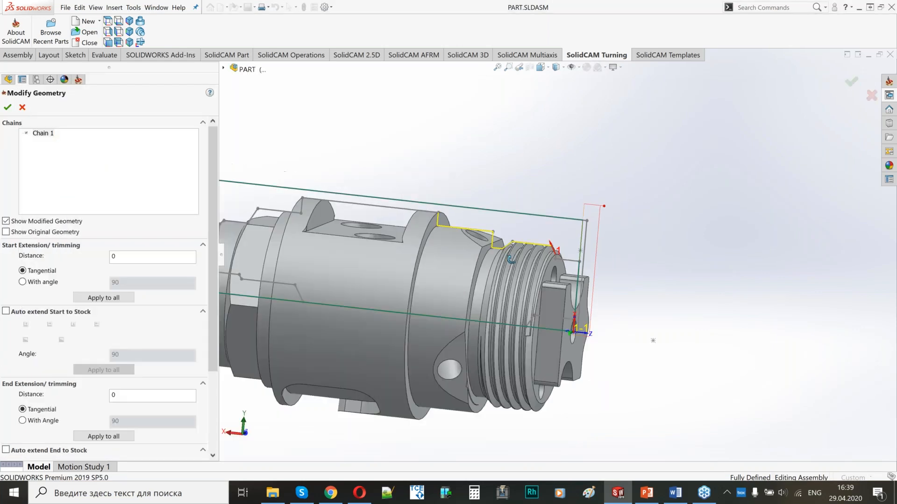
Auto-extend the start of the MS OD TURN chain to the stock, parallel to the Z axis, and accept the modified geometry.
scroll(572, 259, up, 3)
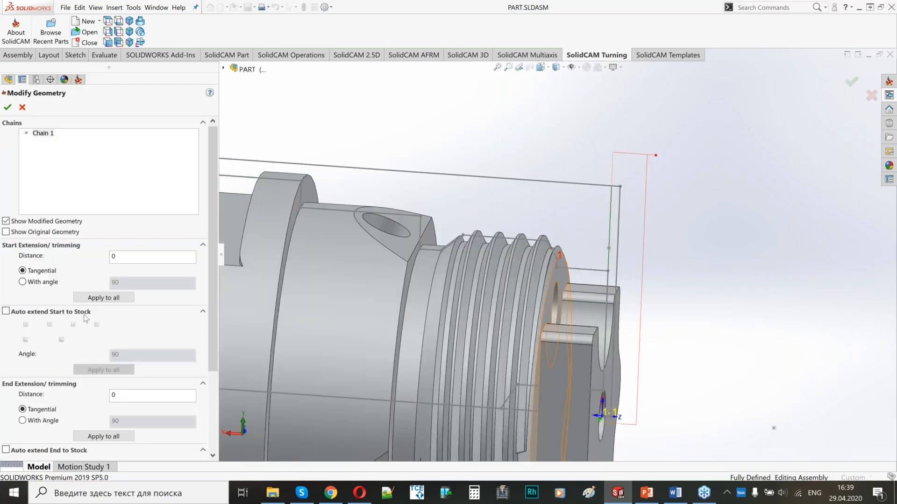
scroll(93, 362, down, 3)
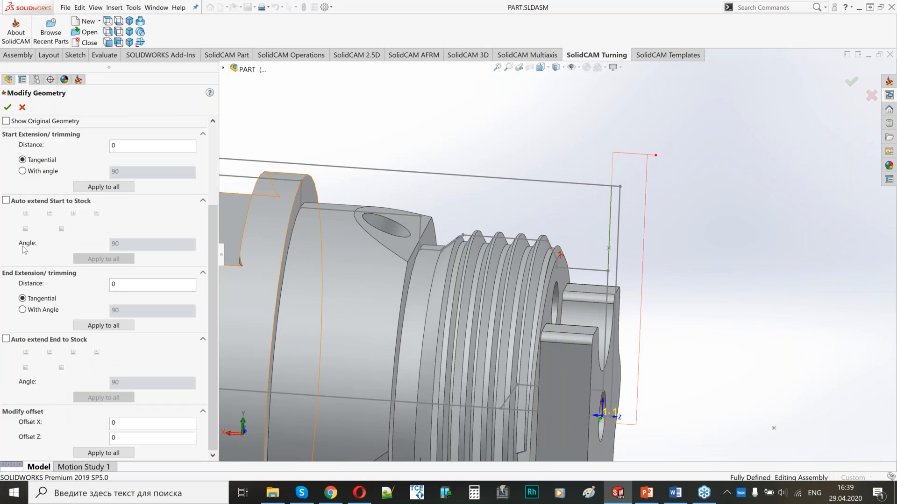
scroll(24, 251, up, 5)
click(6, 311)
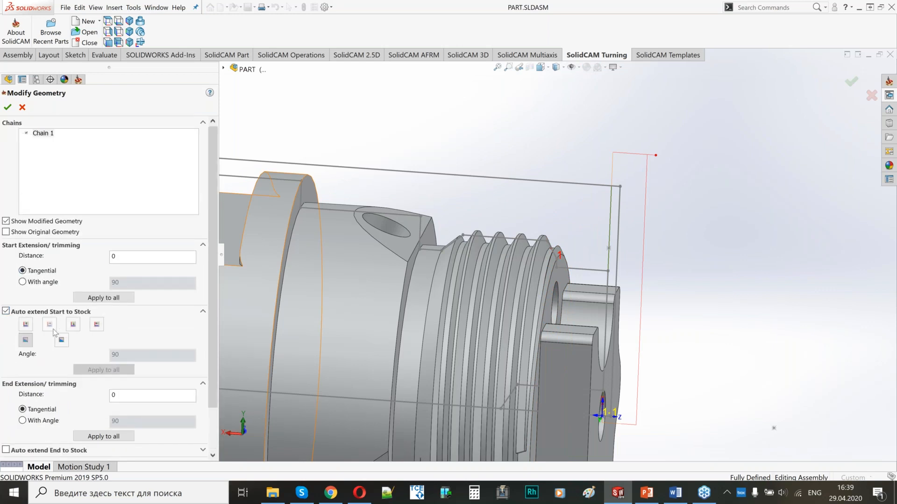
click(49, 324)
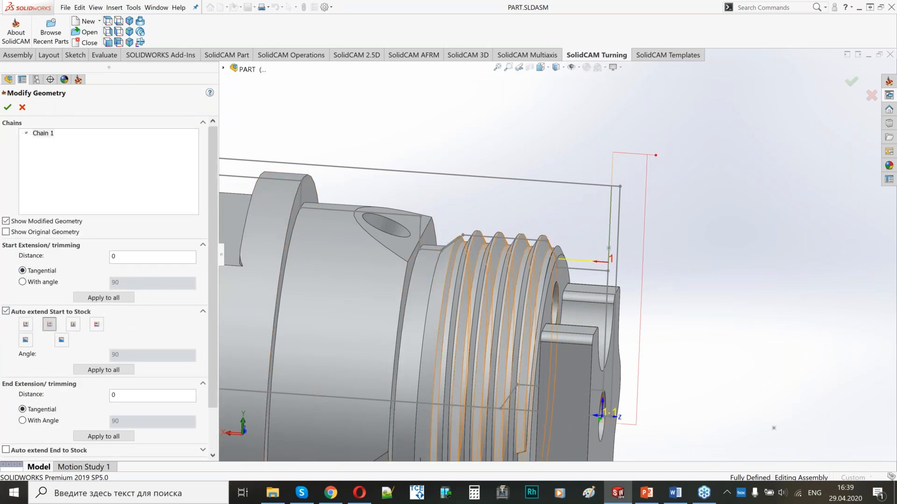
middle_drag(547, 261, 630, 265)
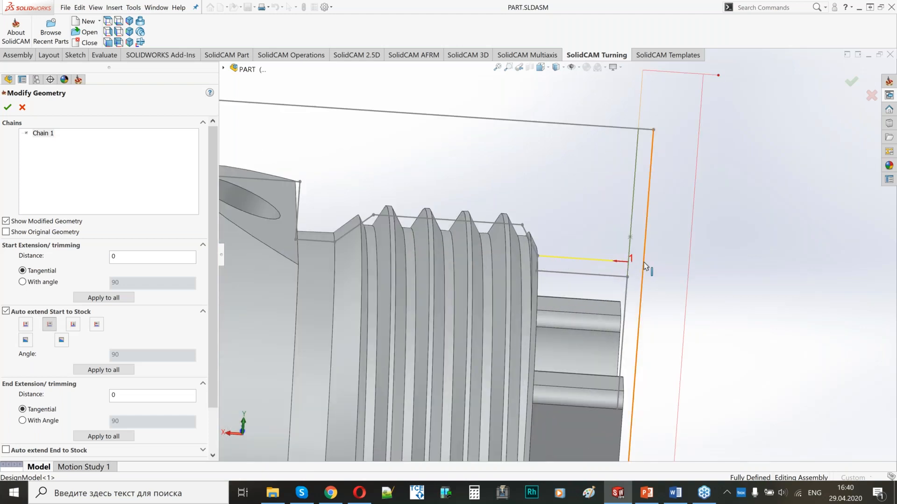
scroll(644, 263, up, 5)
click(7, 108)
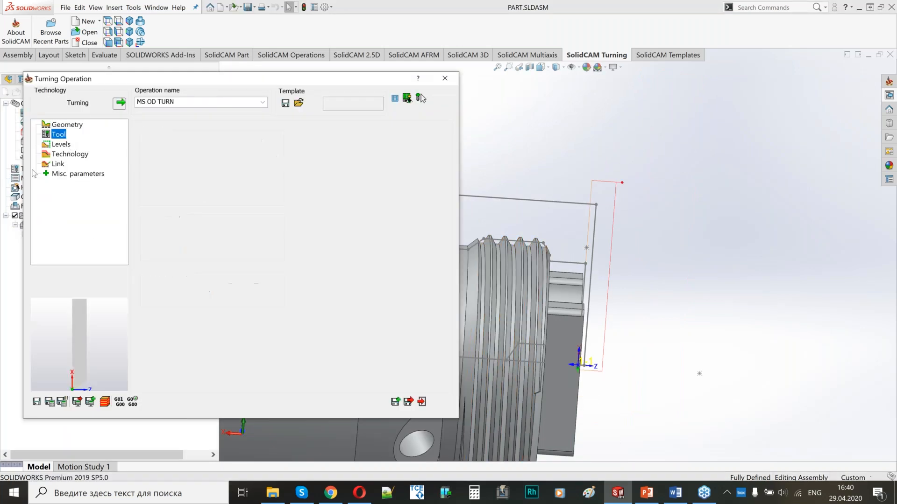
Set the work type of the MS OD TURN operation's technology to Rough.
click(60, 145)
click(69, 154)
click(209, 205)
click(184, 213)
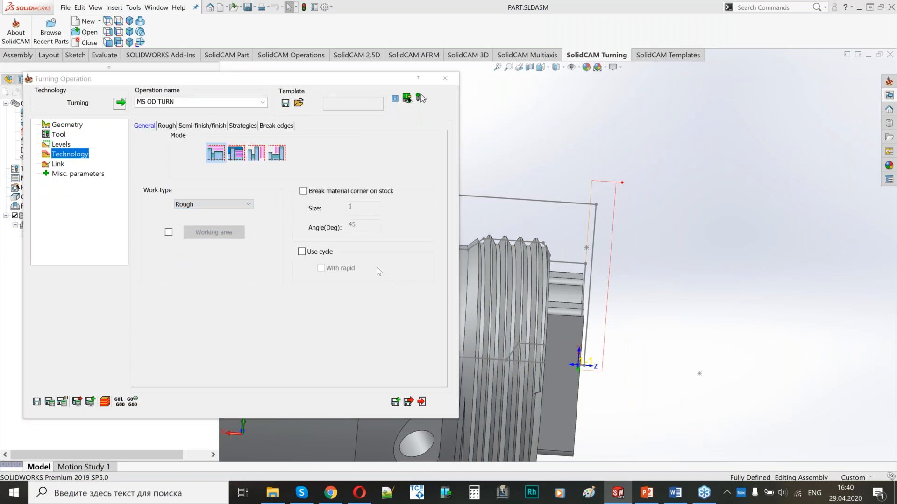
Set the roughing step down to 2 and the rough offset distances to X 0.6 and Z 0.2, and check the finish settings.
click(167, 125)
double_click(235, 197)
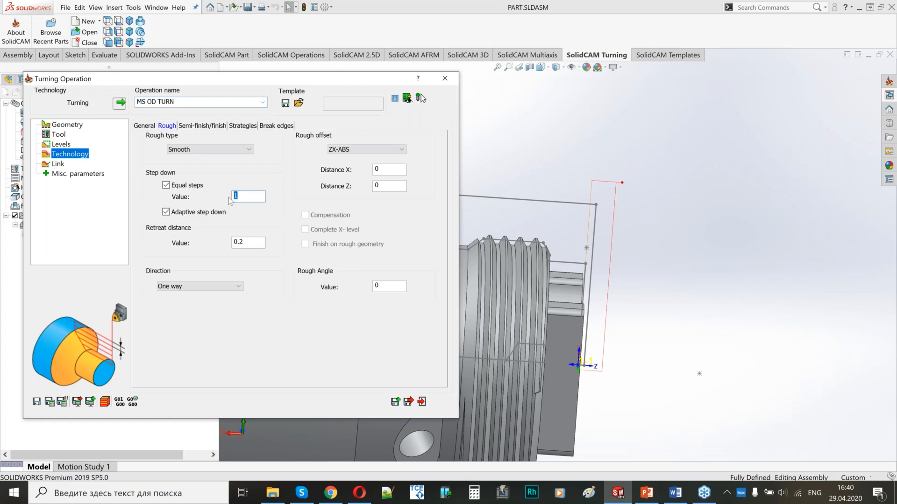
drag(250, 197, 217, 196)
drag(382, 168, 372, 191)
text(0.6)
text(0.2)
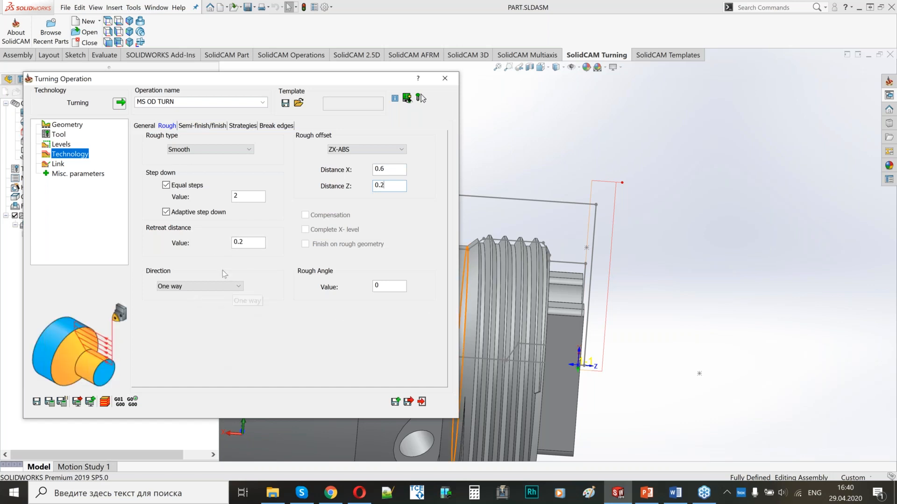
click(202, 125)
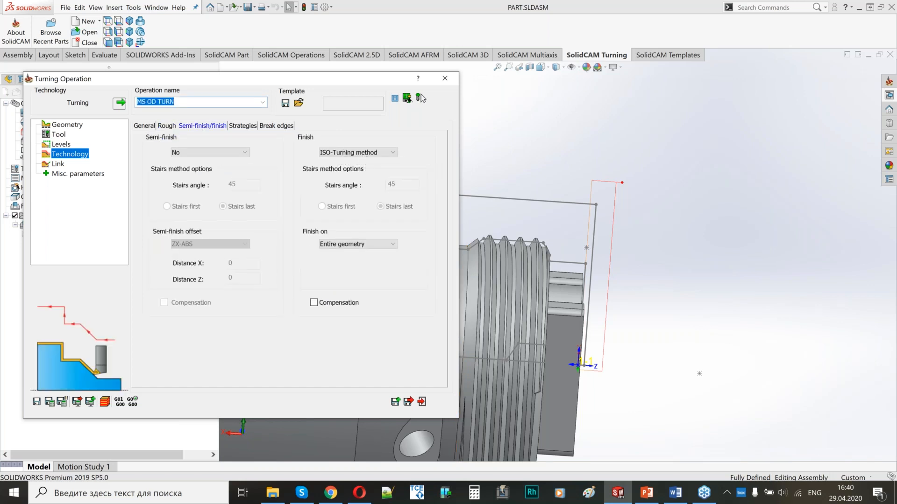
Set the approach point of the MS OD TURN operation to Optimal from previous.
click(58, 164)
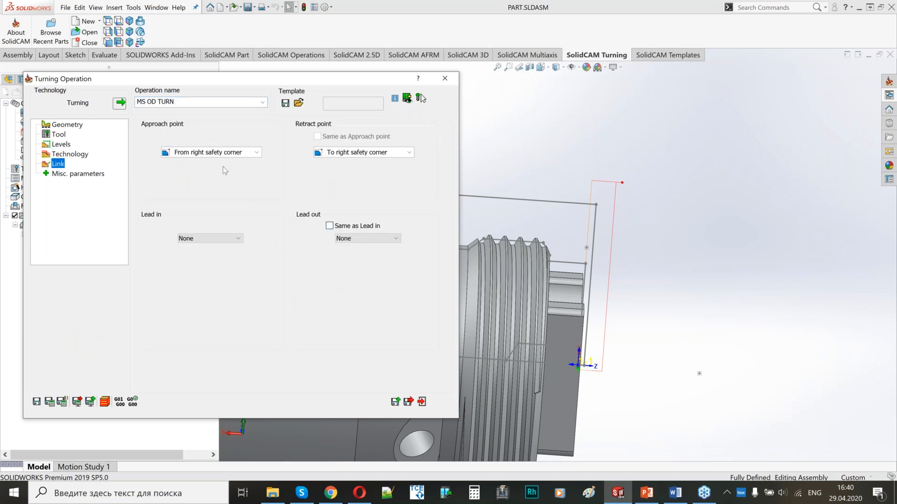
click(192, 155)
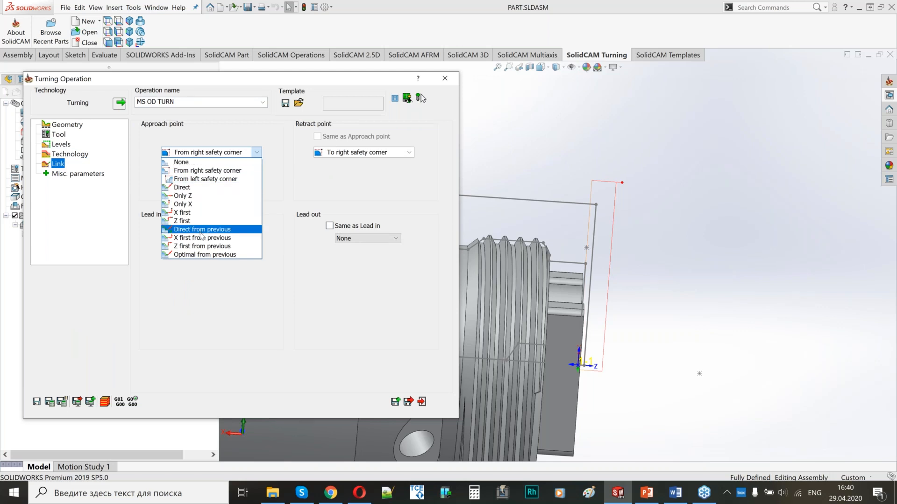
click(205, 255)
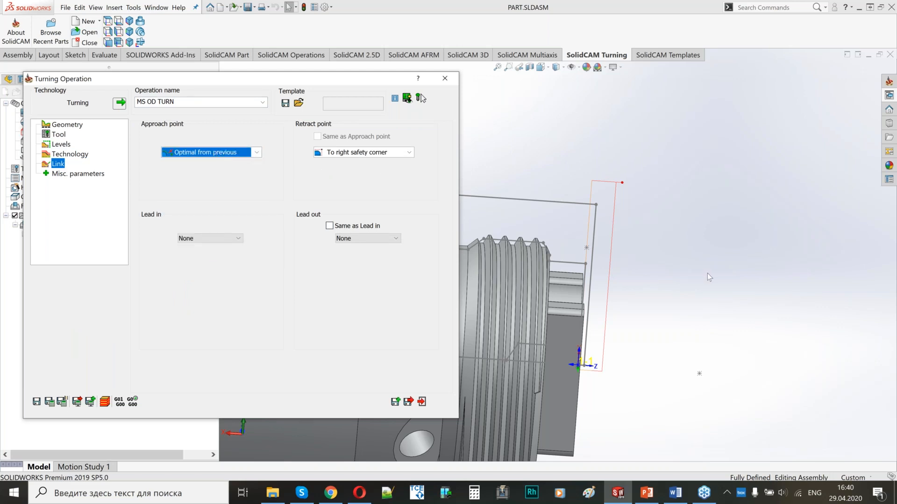
middle_drag(708, 273, 601, 274)
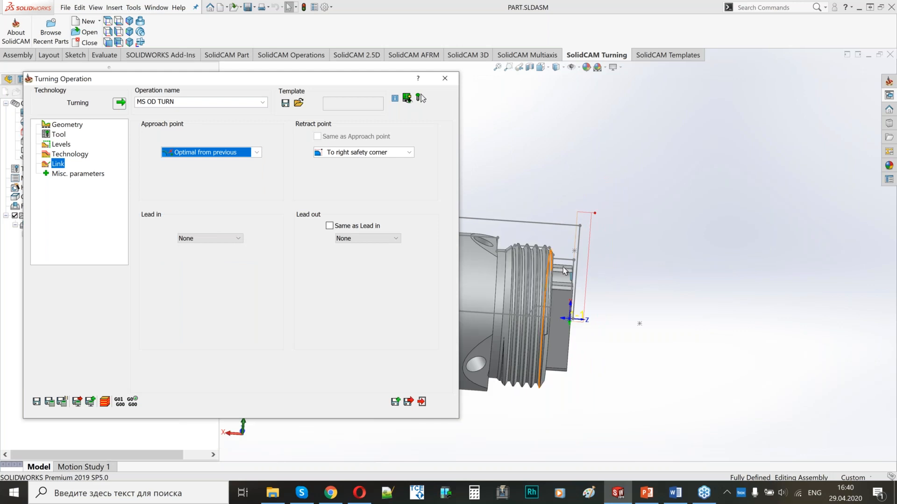
click(601, 272)
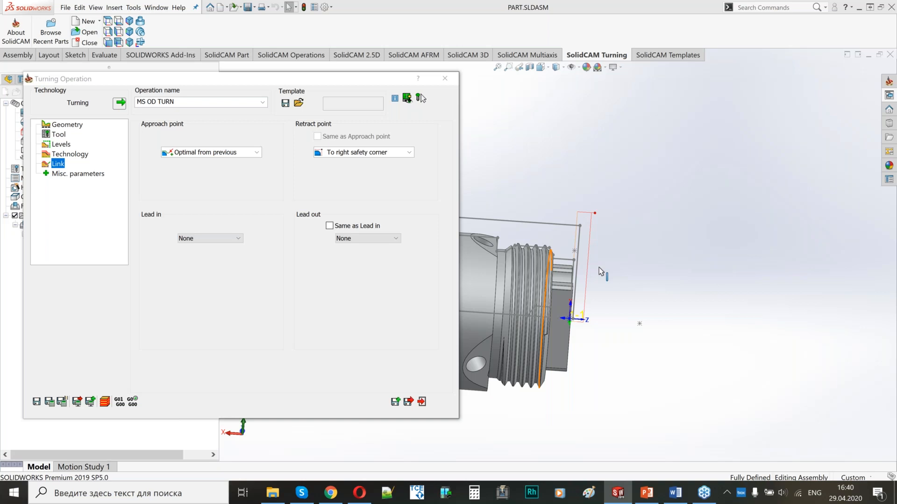
Set the retract point of the MS OD TURN operation to Only X with an X diameter of 40.
ctrl+middle_drag(599, 267, 770, 273)
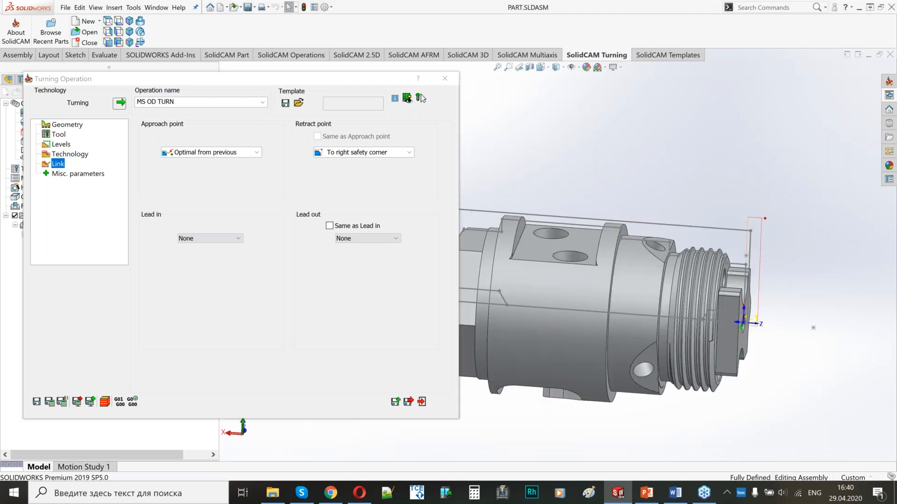
scroll(804, 119, down, 1)
click(363, 155)
click(347, 175)
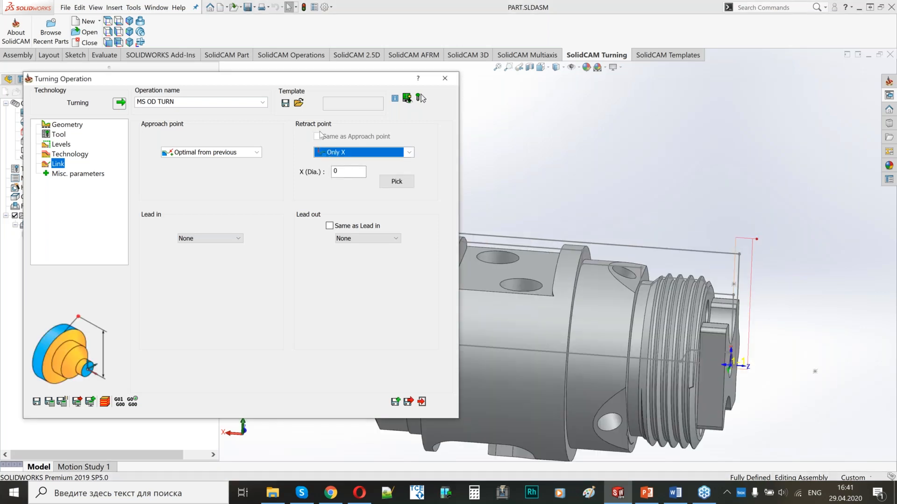
double_click(345, 172)
text(40)
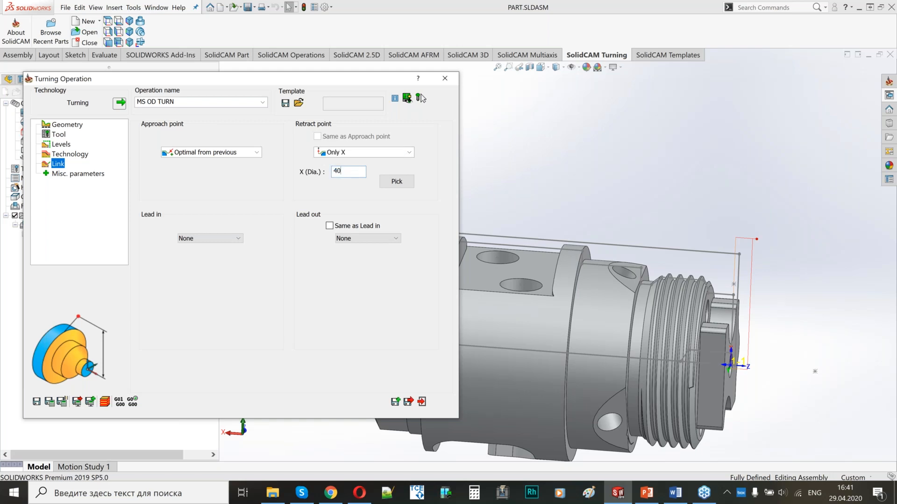
Save and calculate the MS OD TURN operation, inspect its toolpath on the part, and exit the operation.
click(49, 401)
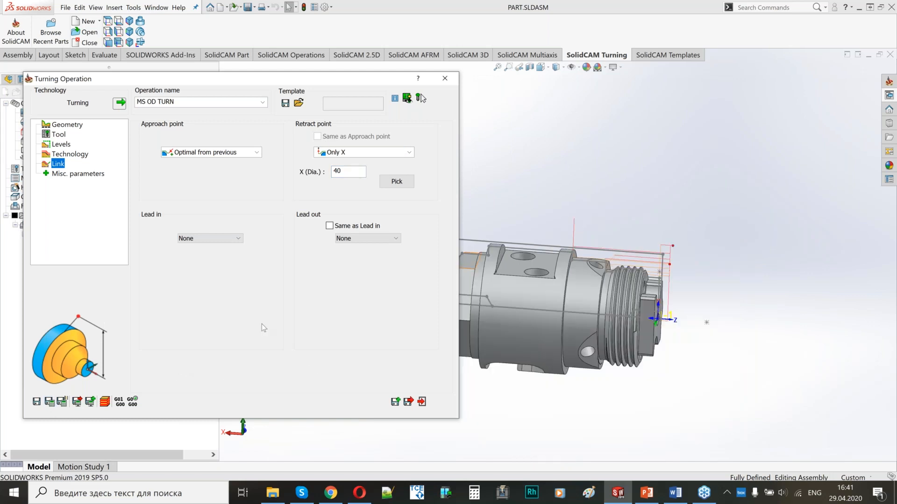
middle_drag(617, 322, 592, 273)
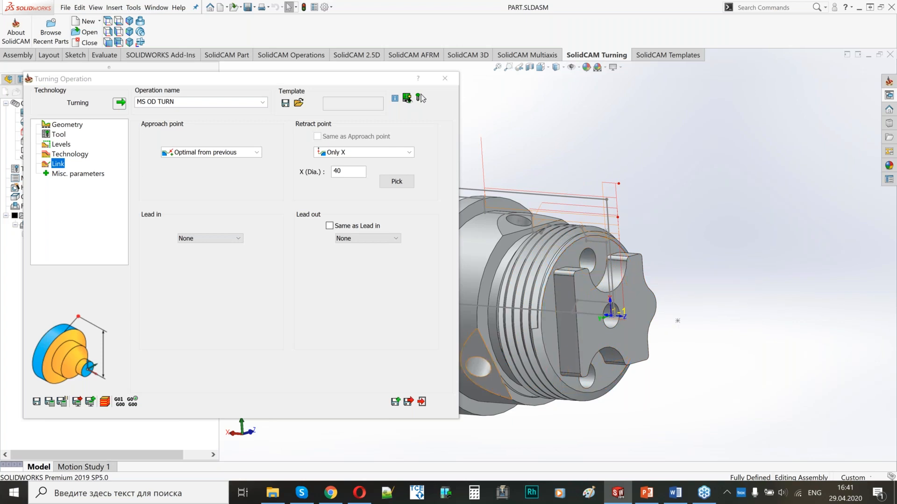
click(409, 402)
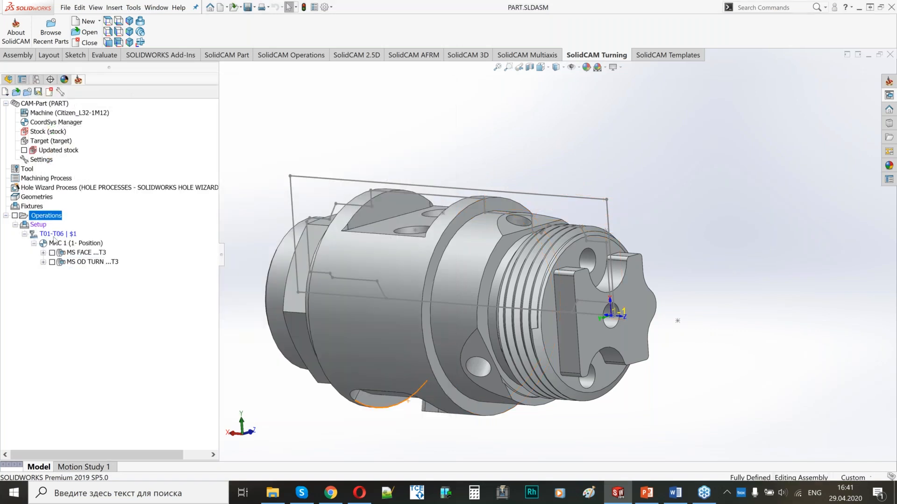
Add a Pocket milling operation after MS OD TURN and name it FACE MILL.
click(78, 263)
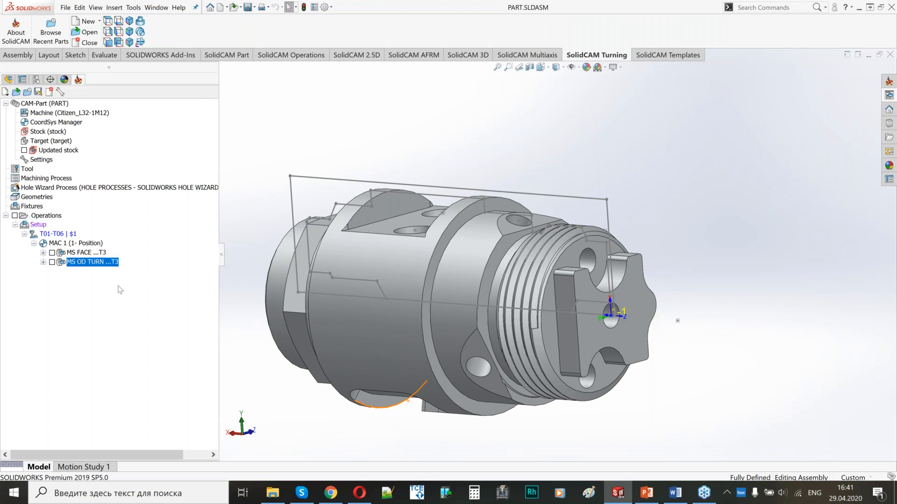
right_click(102, 264)
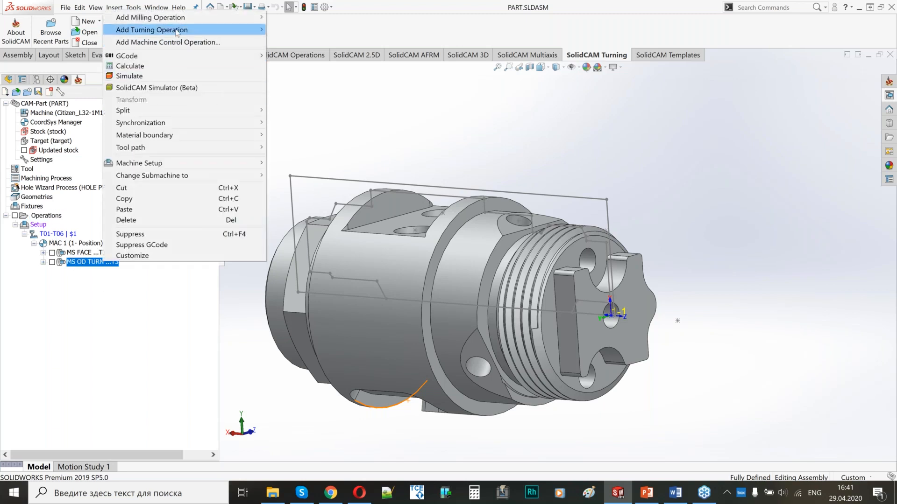
mouse_move(179, 22)
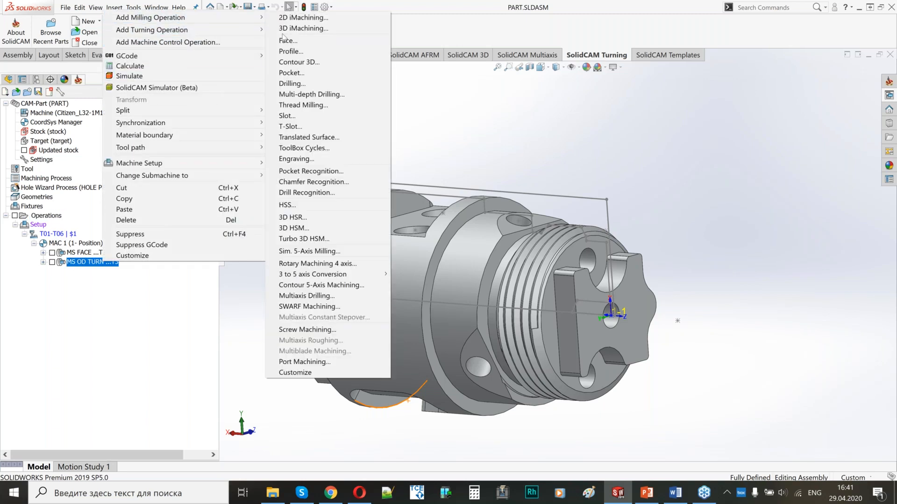
click(300, 74)
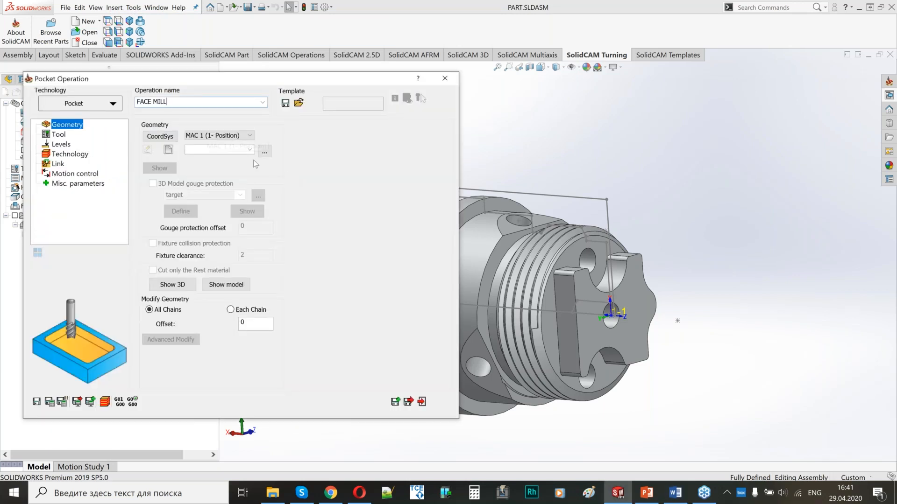
Define the FACE MILL contour from the front face's outer circle and the boss outline, marking the outer circle chain as open.
click(168, 150)
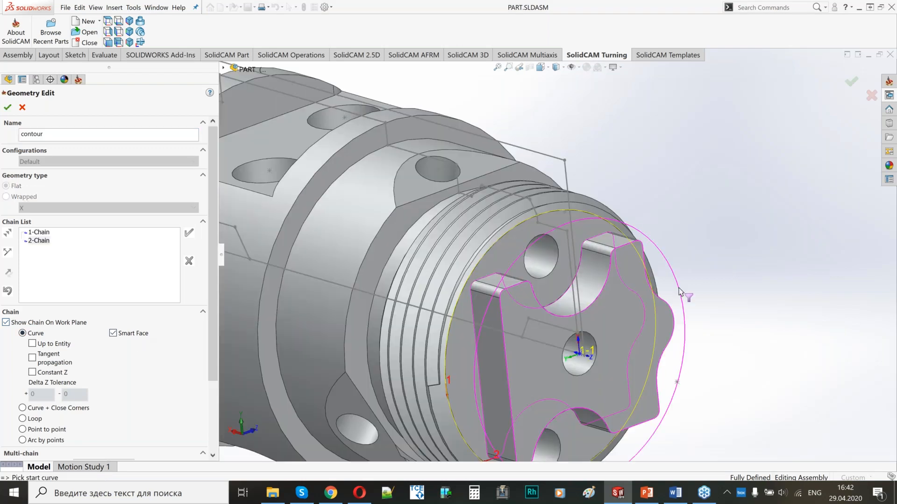
scroll(687, 296, up, 3)
middle_drag(617, 244, 600, 258)
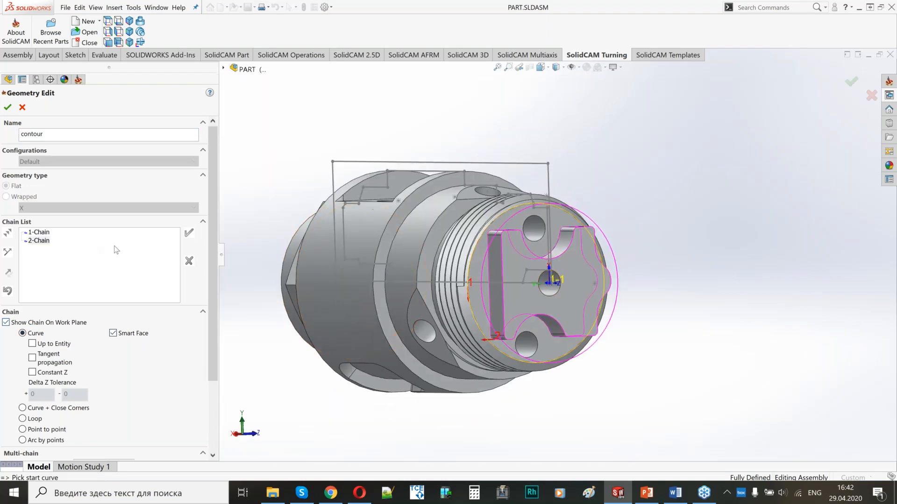
middle_drag(547, 283, 530, 274)
right_click(49, 234)
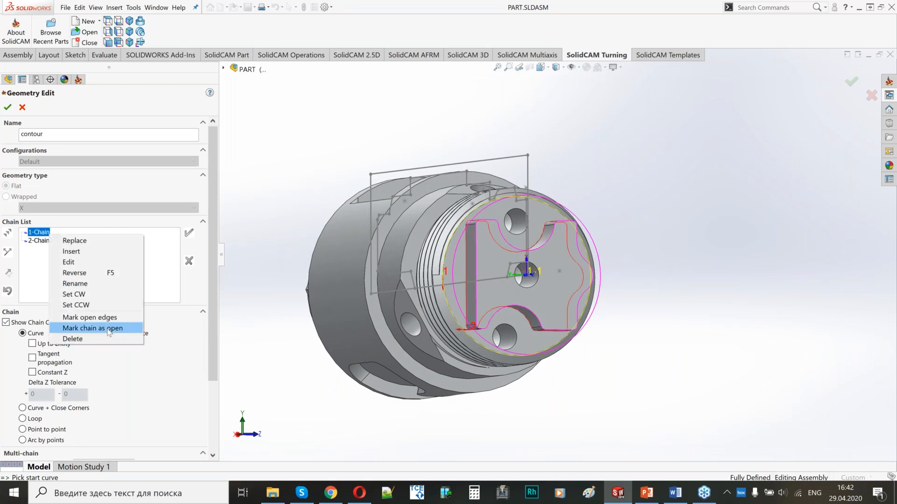
click(109, 329)
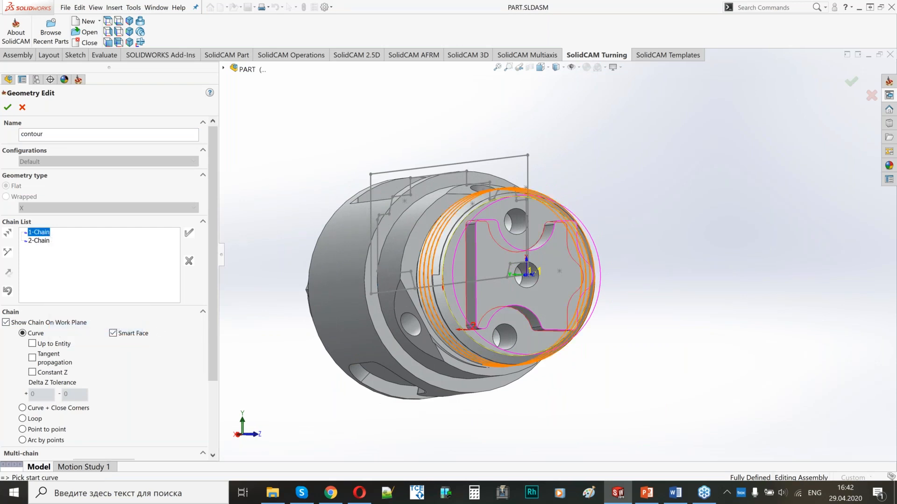
middle_drag(521, 286, 560, 294)
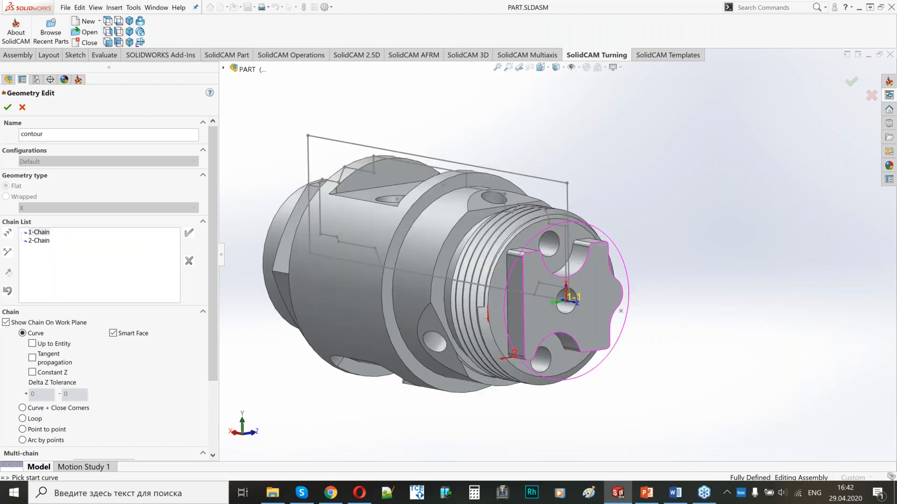
click(7, 107)
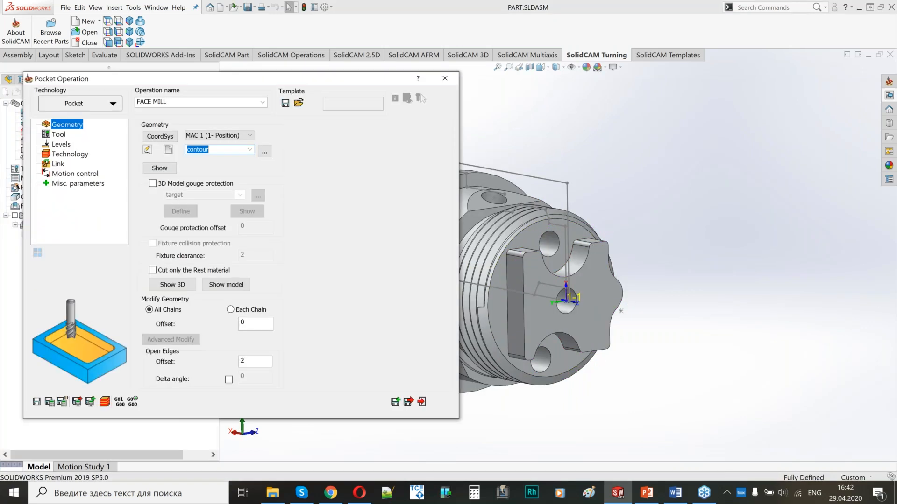
Choose the 4 mm end mill number 11 at station T11 for FACE MILL and inspect its mounting on the machine.
click(64, 136)
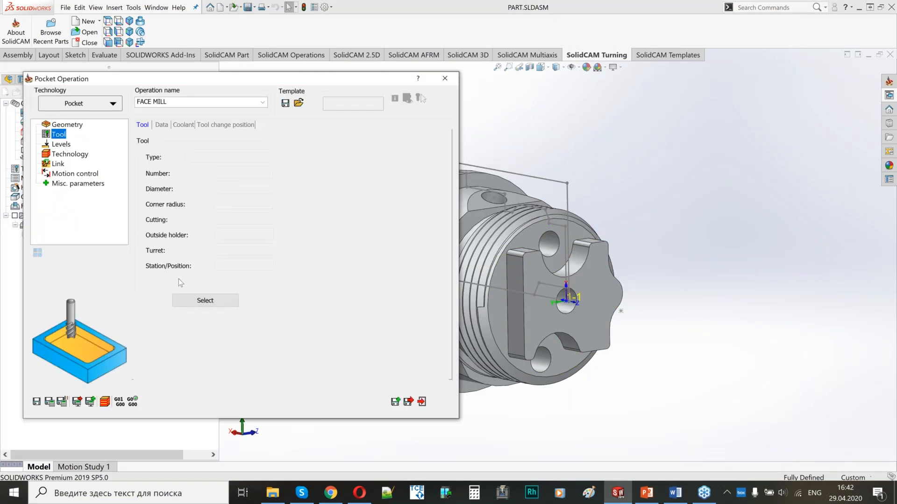
click(189, 303)
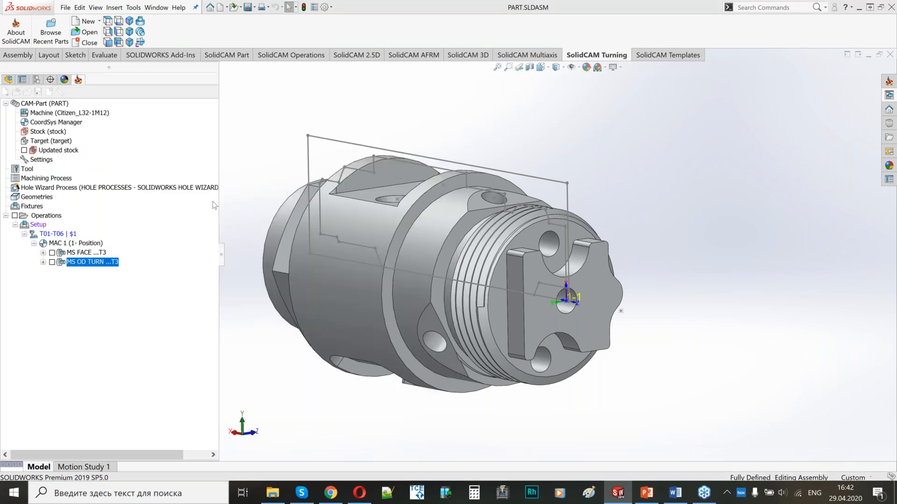
click(50, 164)
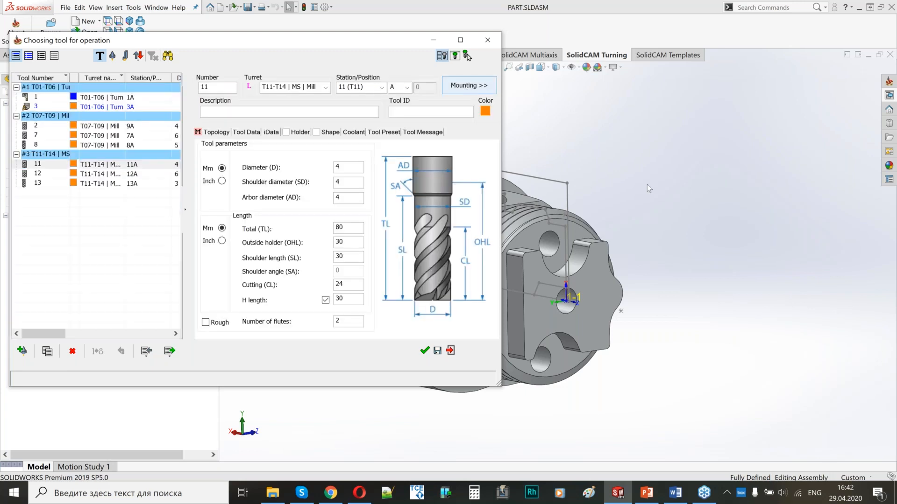
click(469, 85)
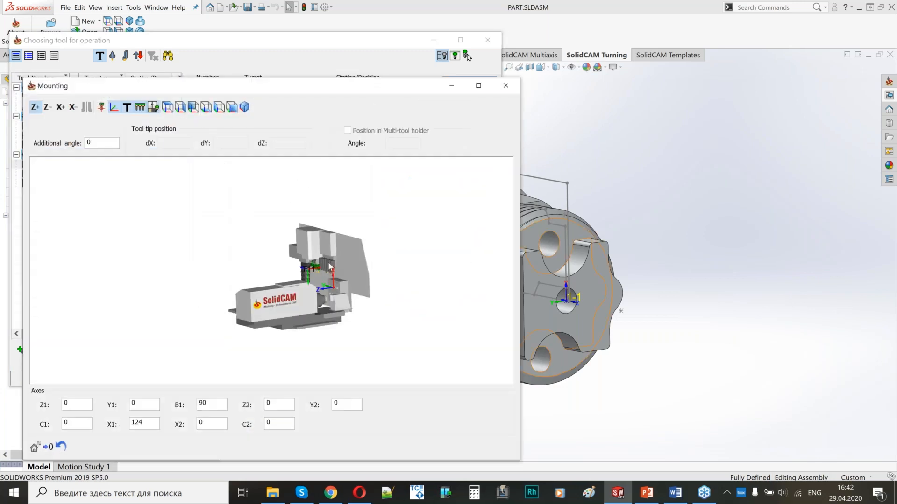
click(104, 105)
scroll(283, 268, up, 2)
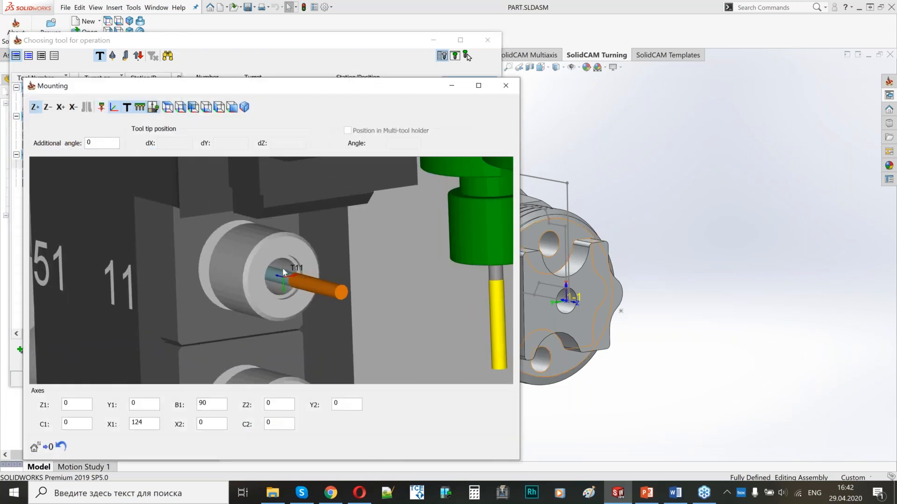
scroll(282, 267, down, 5)
scroll(292, 256, down, 4)
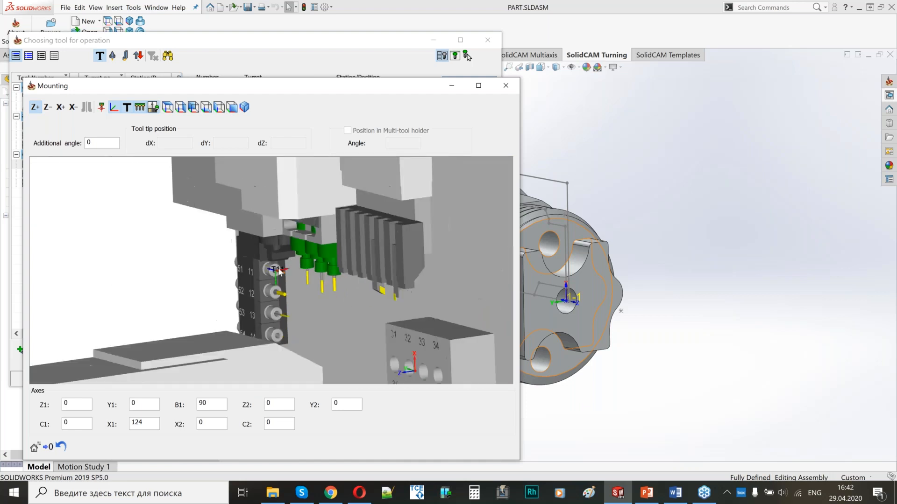
click(506, 86)
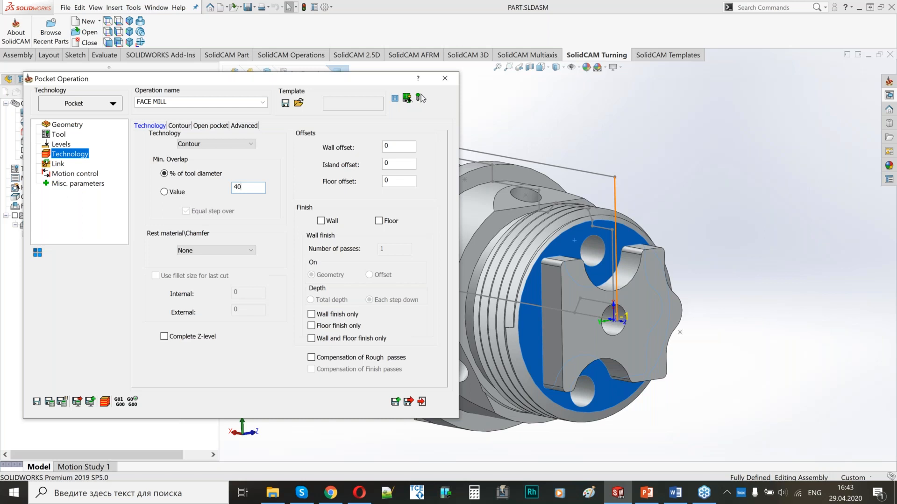
Review the motion control settings of FACE MILL, save and calculate the operation, and exit it.
click(75, 173)
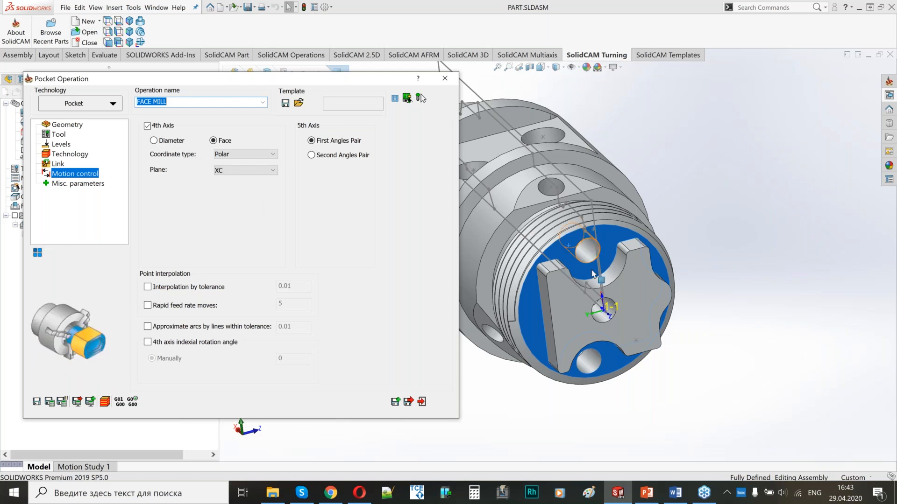
click(50, 406)
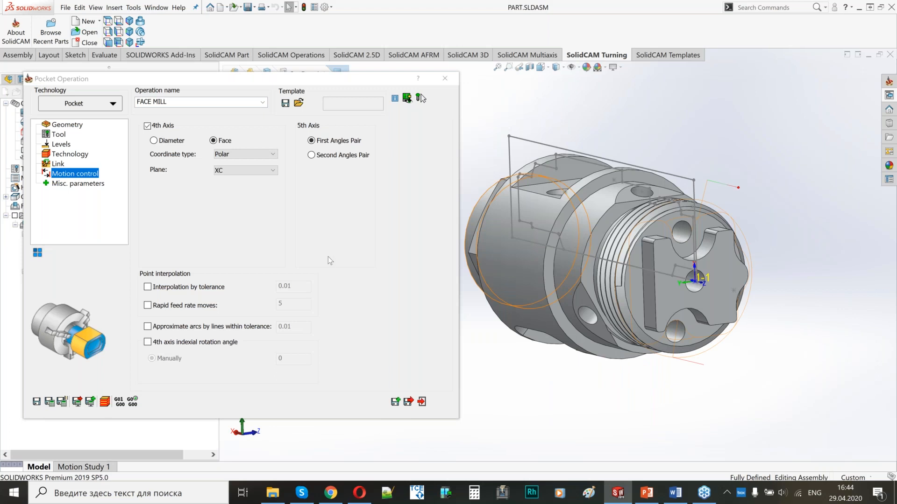
click(409, 402)
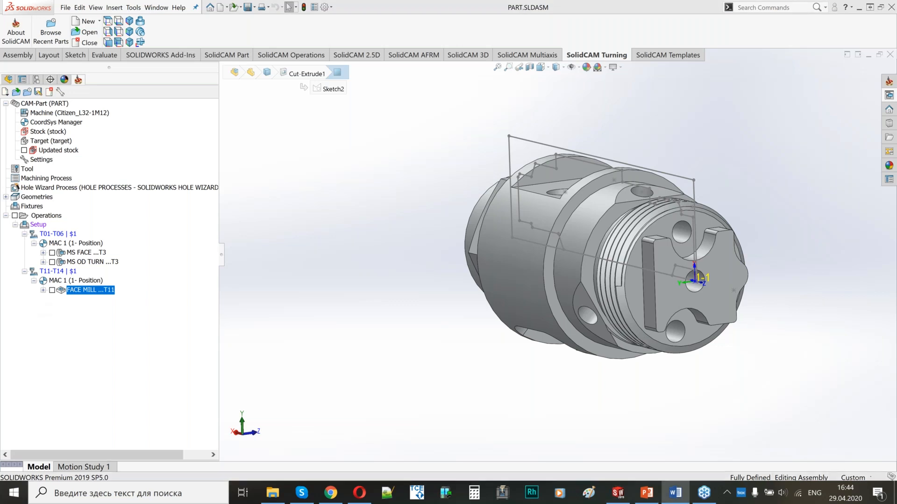
Add a Drilling operation after FACE MILL and name it FACE DRILL.
right_click(102, 292)
mouse_move(187, 44)
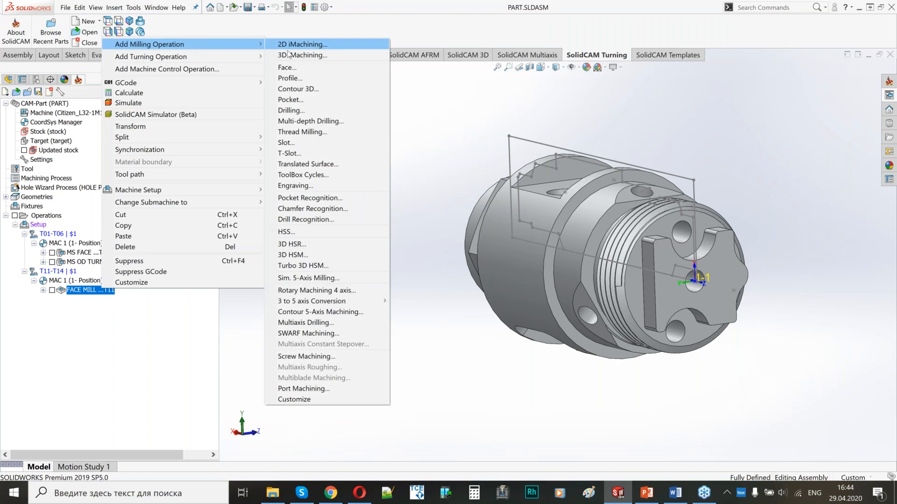
click(299, 111)
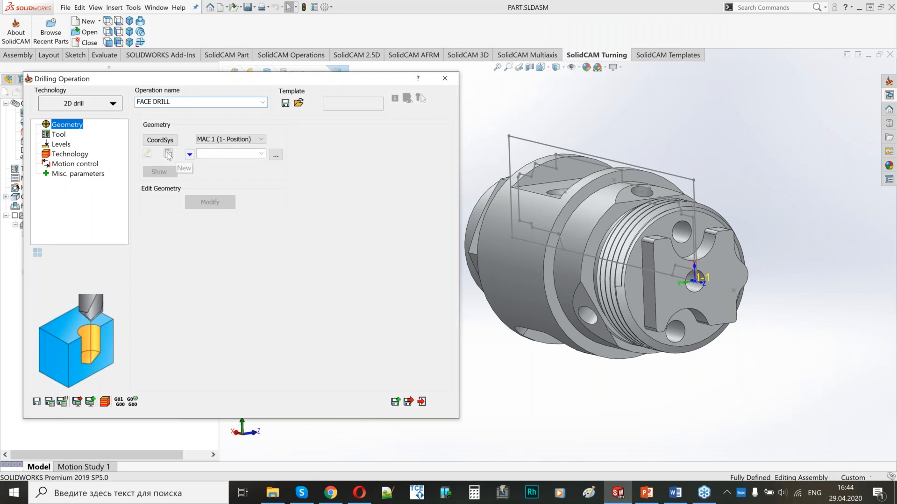
Define new drill geometry from the centres of the two holes on either side of the boss on the front face.
click(190, 155)
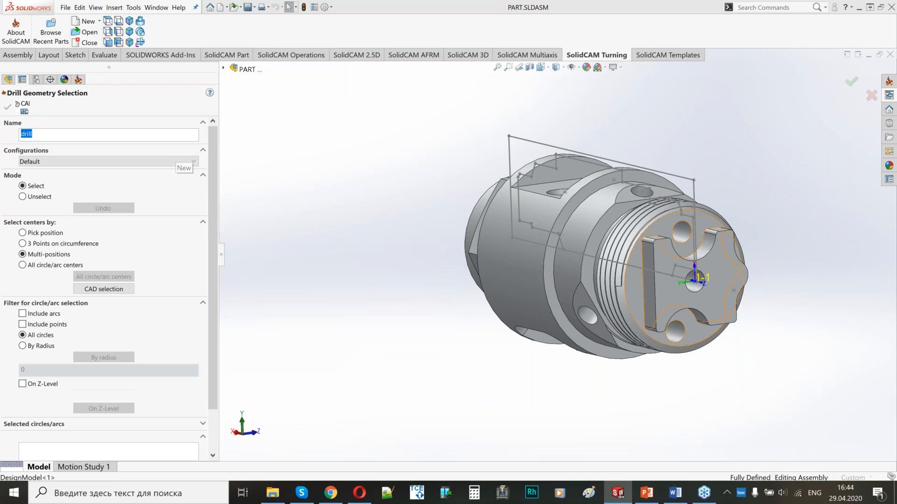
click(699, 244)
middle_drag(698, 245, 672, 241)
scroll(669, 249, down, 4)
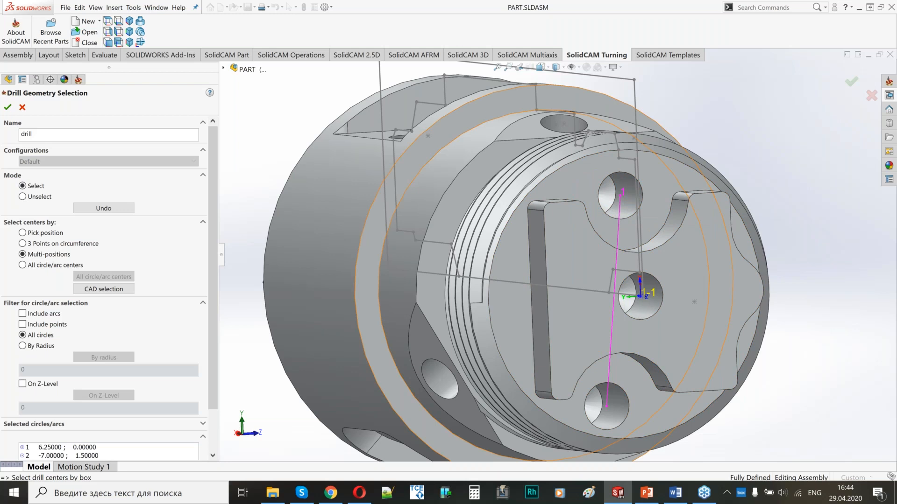
key(Return)
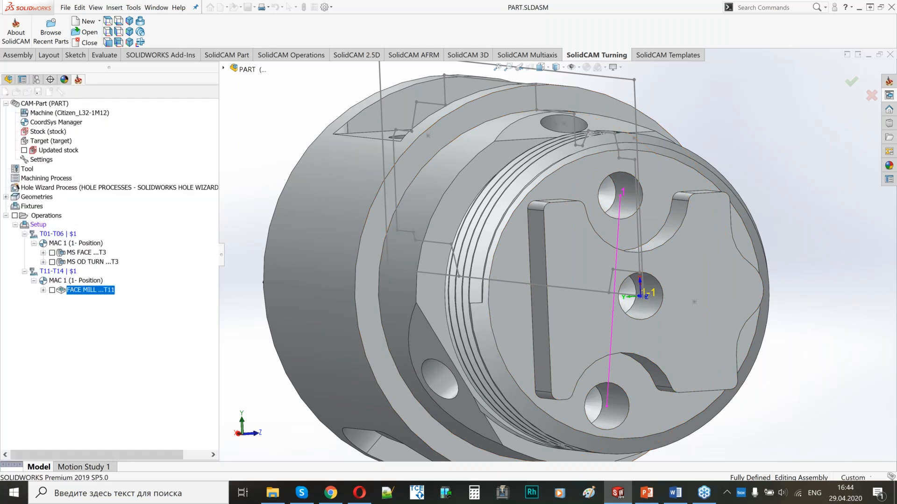
Choose the 3 mm drill number 13 at station T13 for FACE DRILL and inspect its mounting on the machine.
key(Down)
click(220, 317)
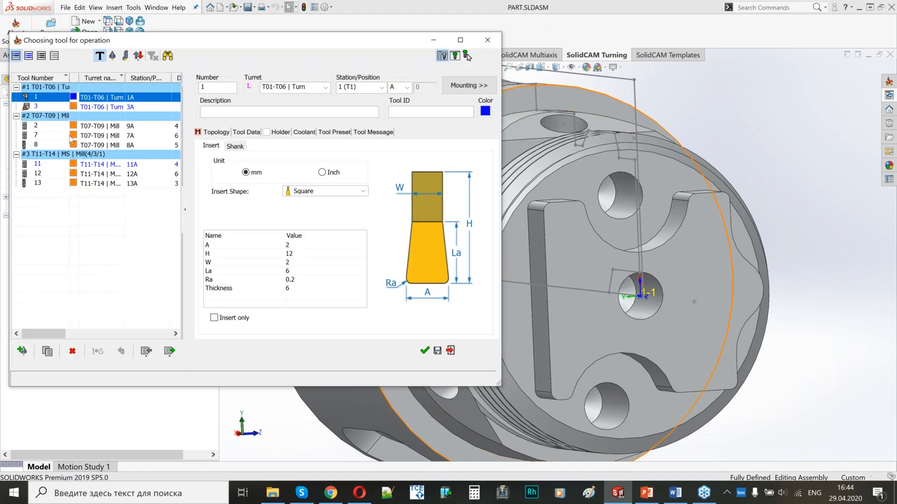
click(48, 185)
click(469, 85)
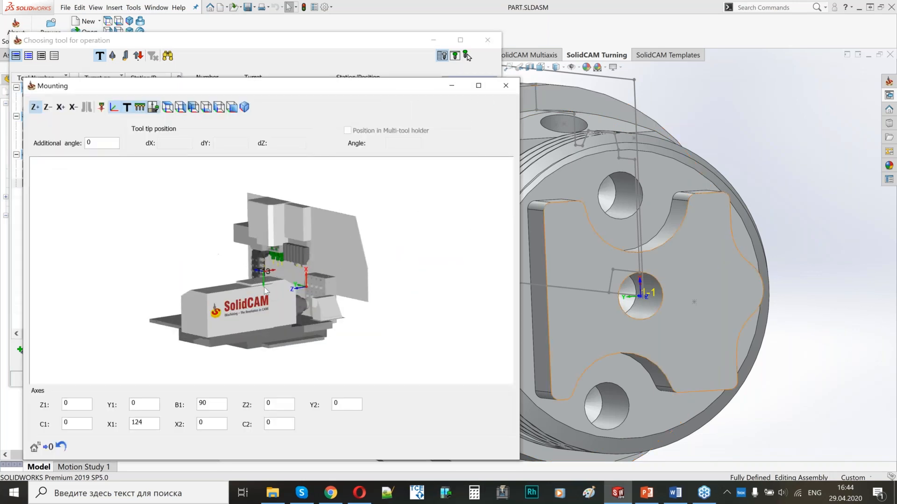
scroll(269, 237, up, 4)
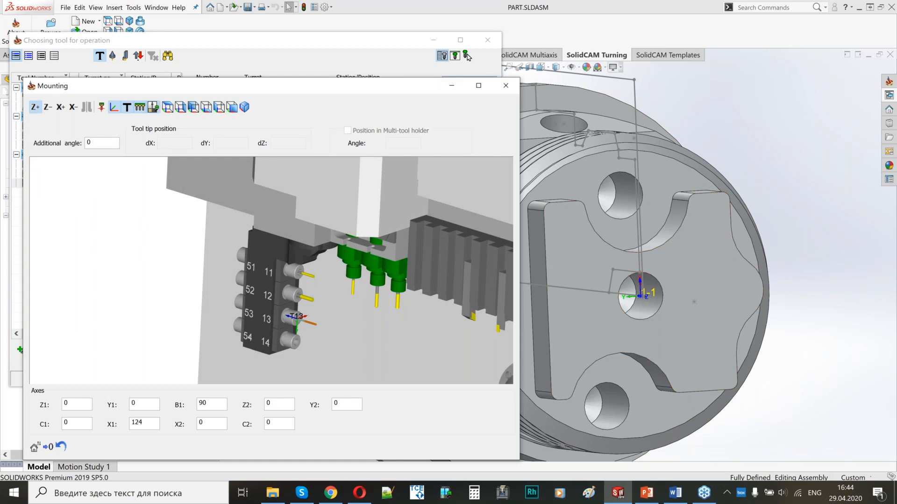
click(507, 87)
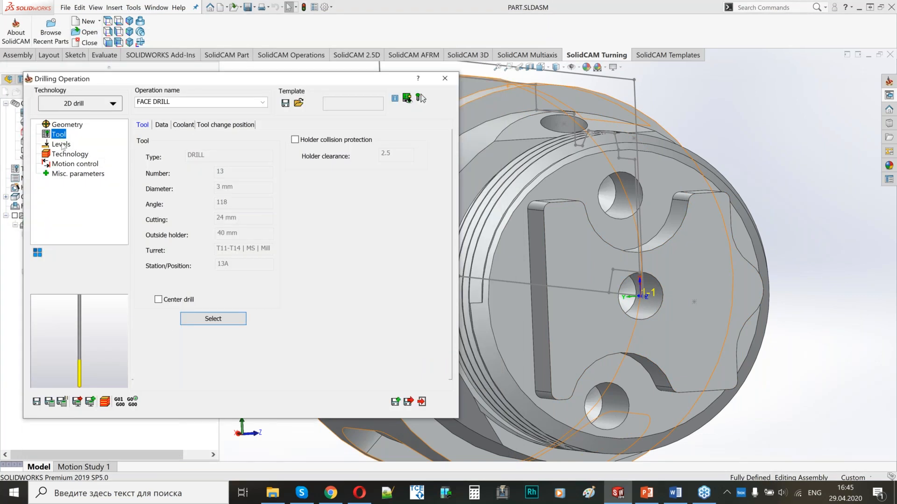
Set the FACE DRILL upper level to -3 from the recessed end face and the drill depth to 5.901 from the upper hole's tip.
click(61, 144)
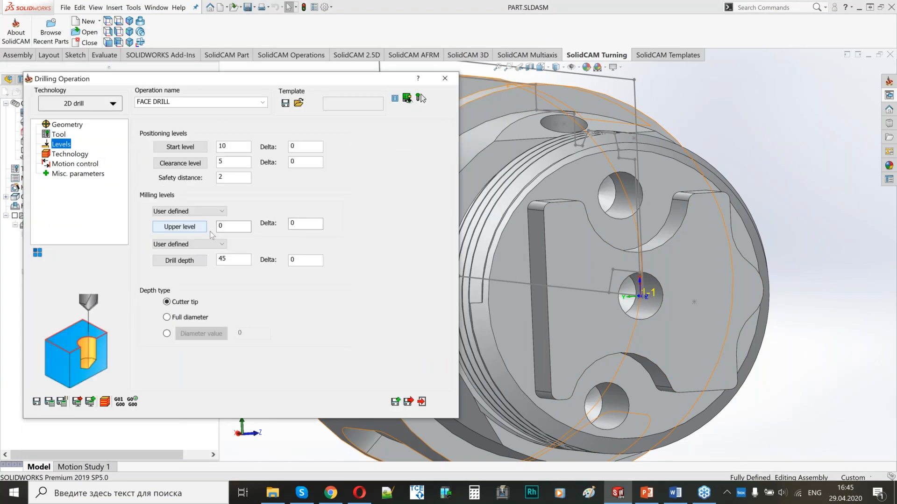
click(237, 228)
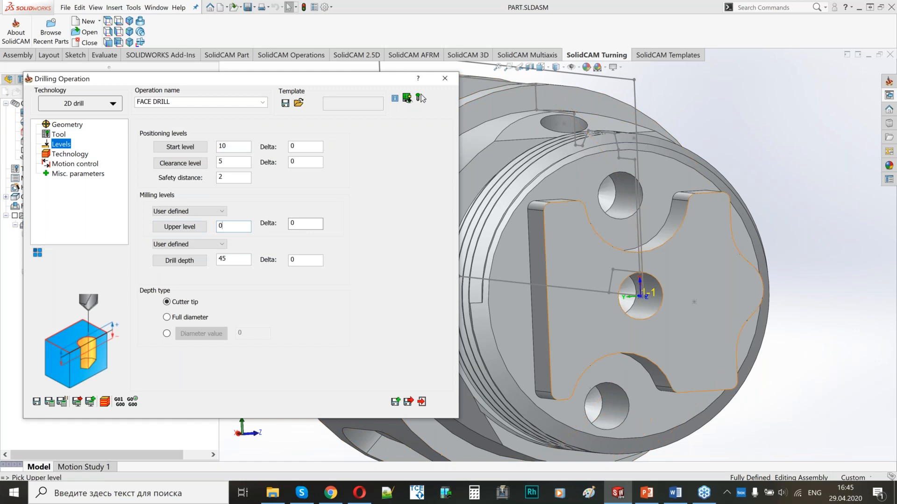
click(686, 182)
click(236, 260)
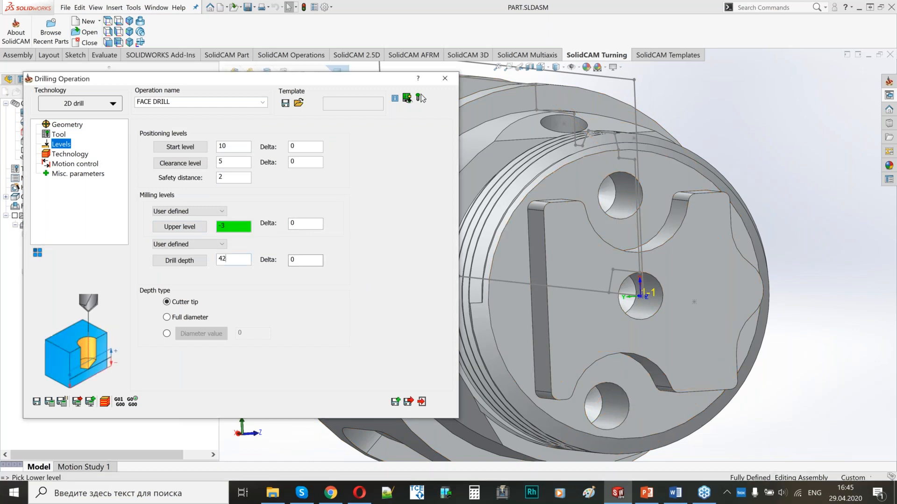
scroll(620, 234, down, 5)
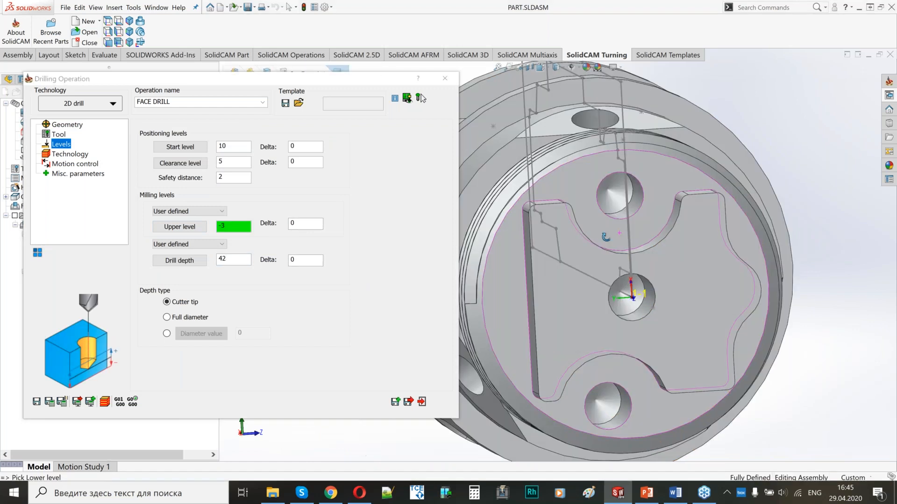
click(598, 246)
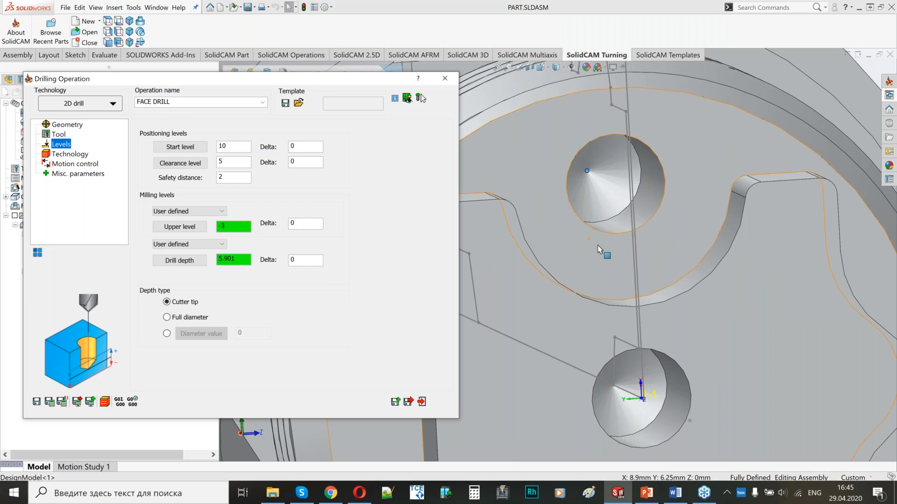
Review the drilling technology and motion control settings, and save and close the FACE DRILL operation.
click(72, 154)
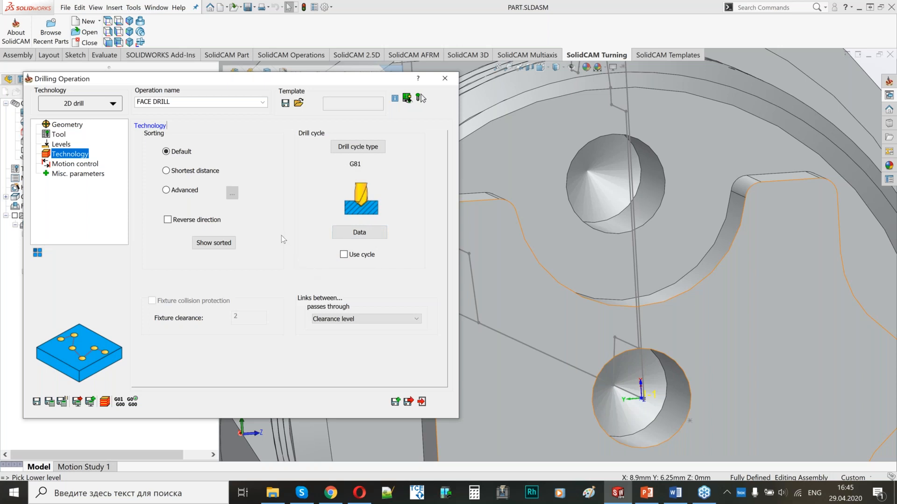
click(79, 165)
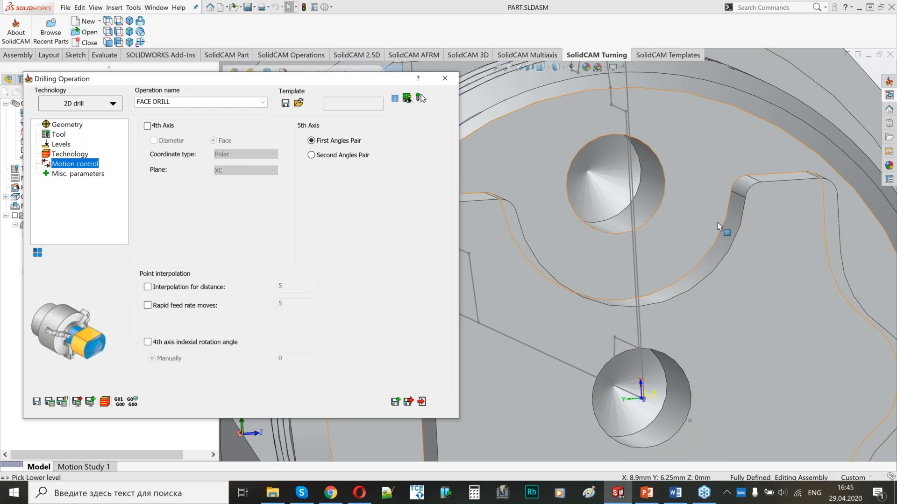
scroll(575, 247, up, 6)
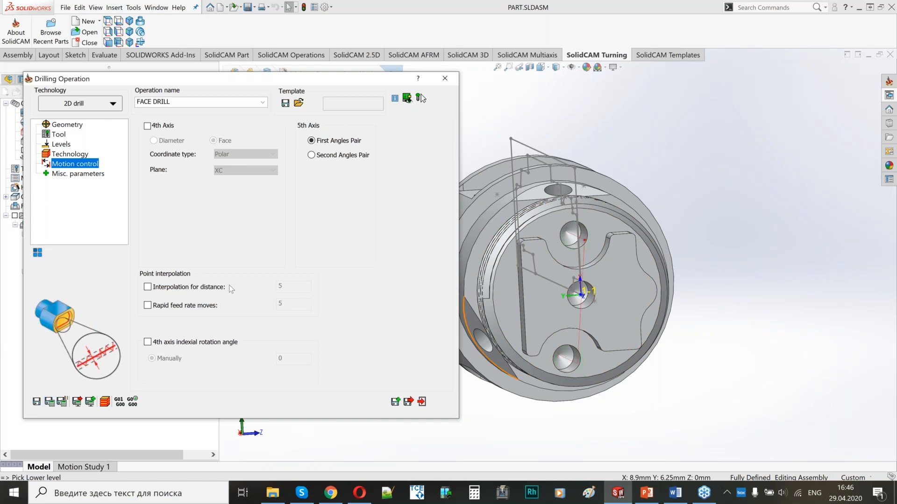
click(408, 402)
click(53, 300)
Examine the inclined flat face with its hole just behind the threaded end of the part.
middle_drag(581, 267, 617, 312)
scroll(571, 174, down, 3)
click(649, 257)
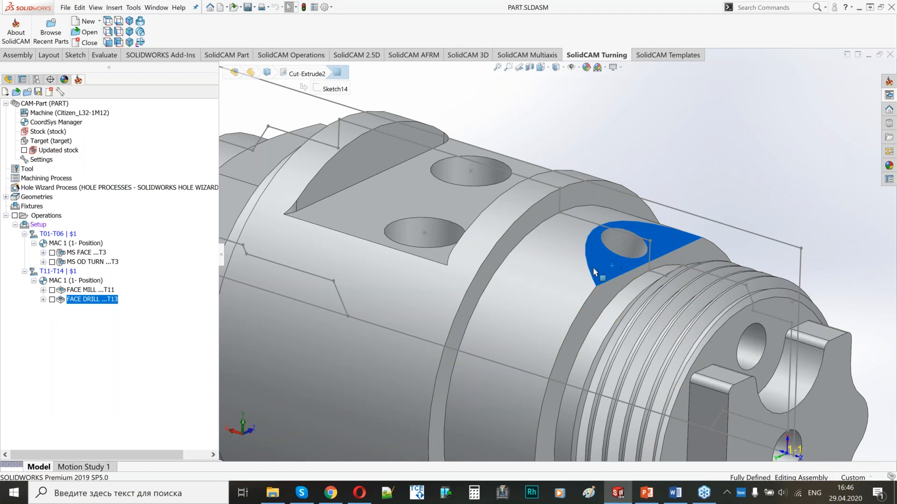
scroll(609, 253, up, 5)
click(553, 368)
middle_drag(673, 313, 698, 353)
scroll(562, 248, down, 3)
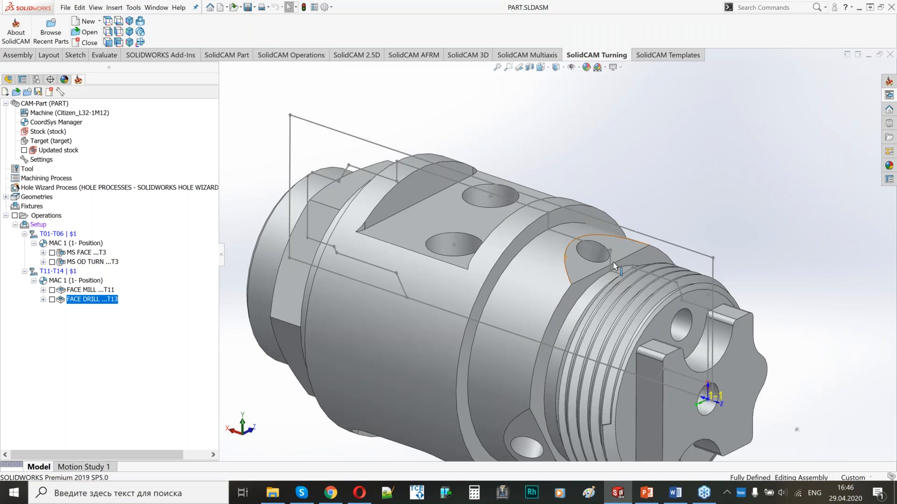
scroll(584, 257, down, 2)
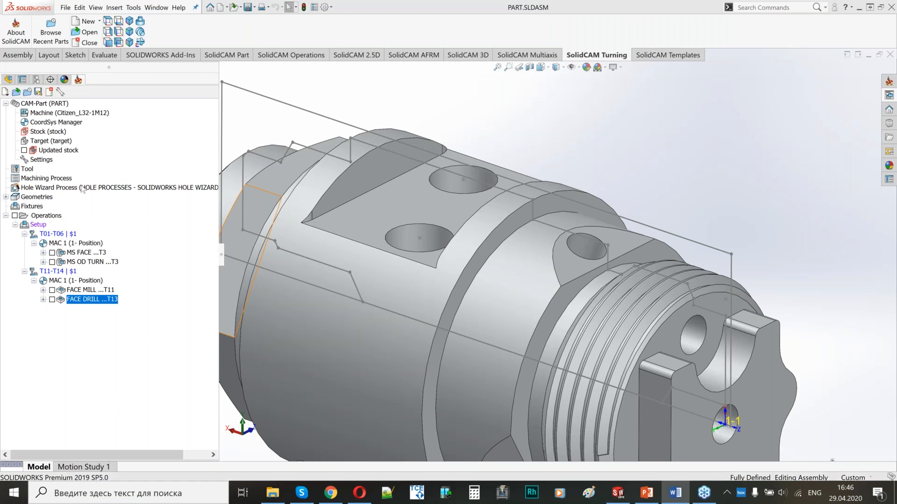
scroll(534, 241, up, 3)
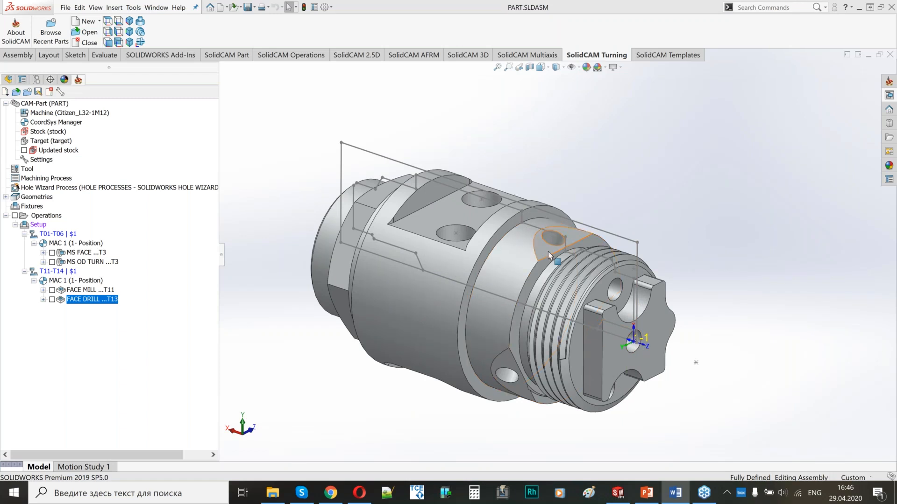
Add a Profile milling operation after FACE DRILL and name it INCLINED FACE.
right_click(92, 301)
mouse_move(152, 62)
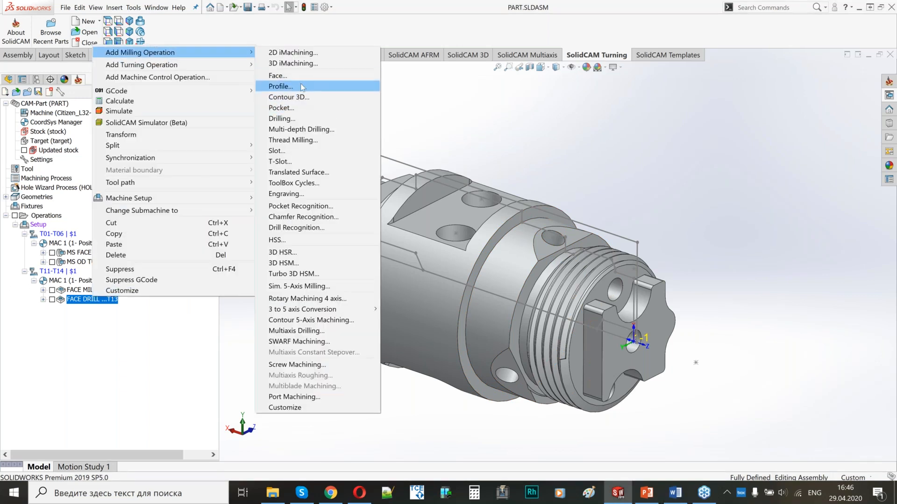
click(299, 87)
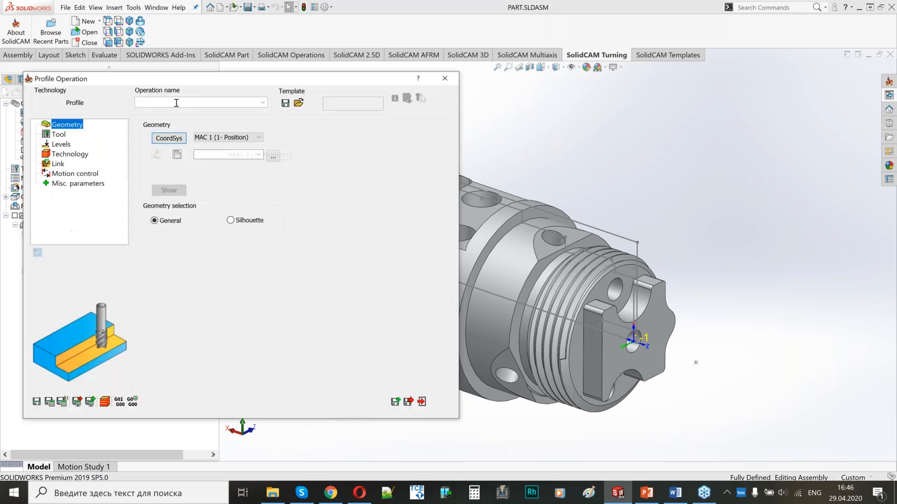
text(INCLINED FACE)
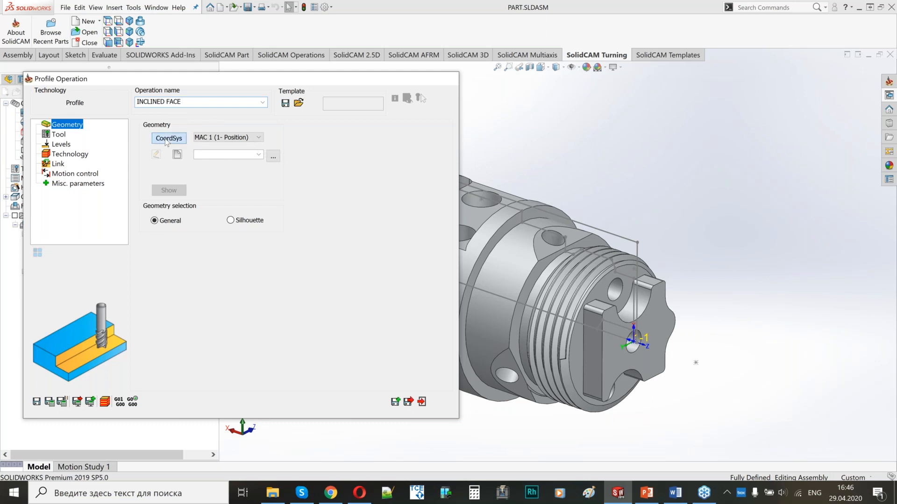
Define a new position of machine coordinate system 1 on the inclined face, with its origin placed at CoordSys # 1.
click(168, 138)
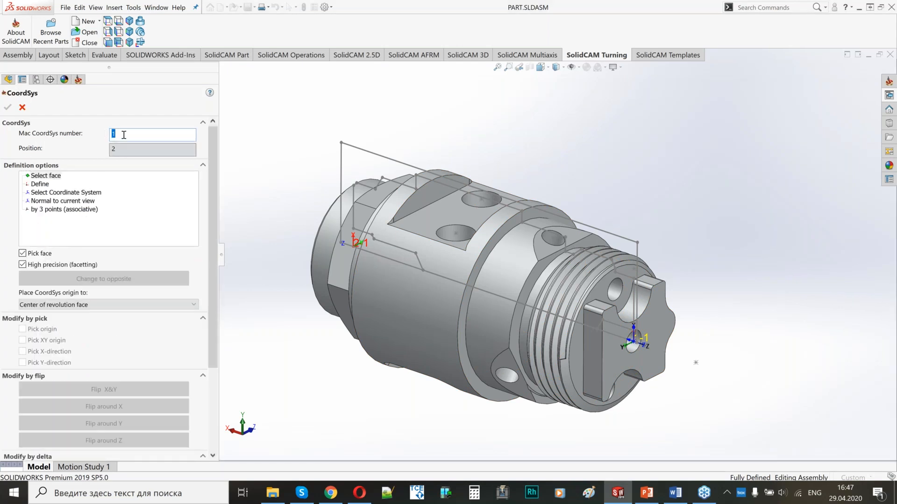
click(52, 306)
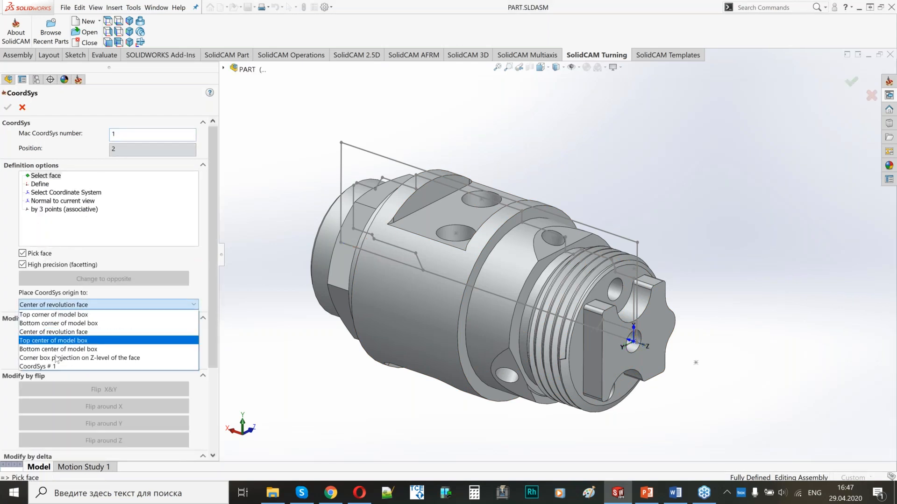
click(42, 367)
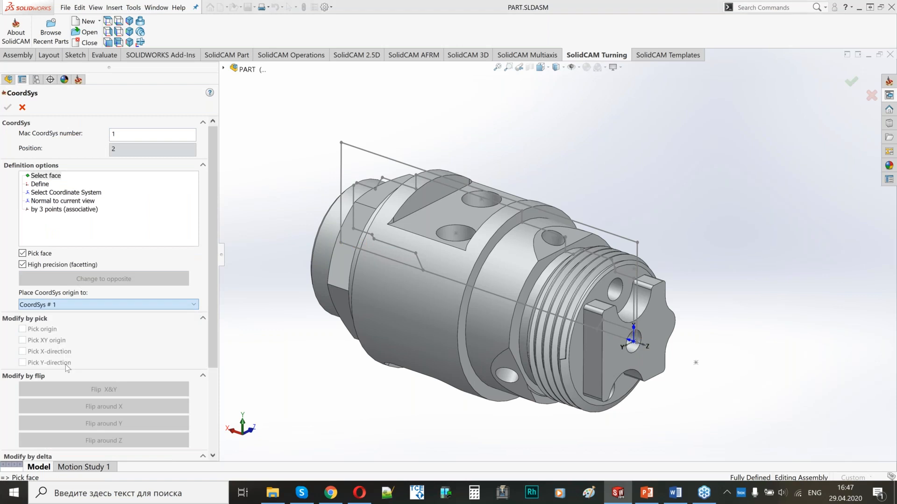
click(567, 250)
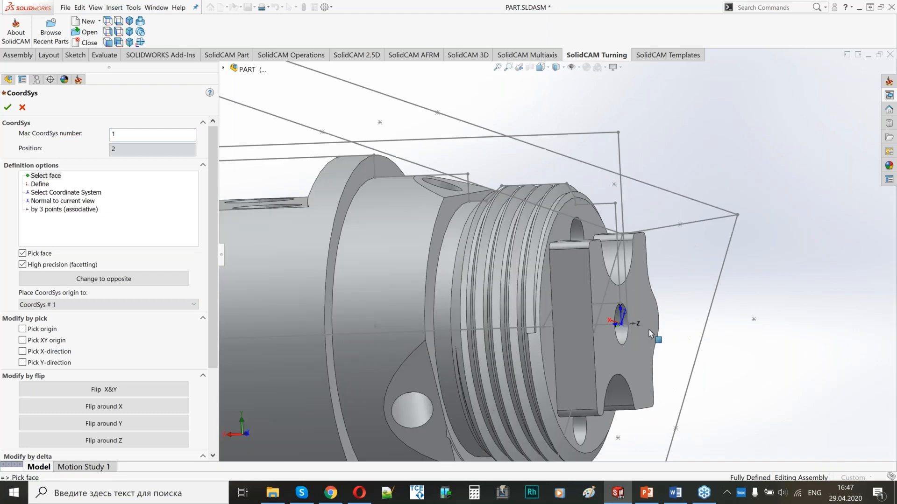
scroll(648, 330, down, 1)
scroll(634, 272, up, 2)
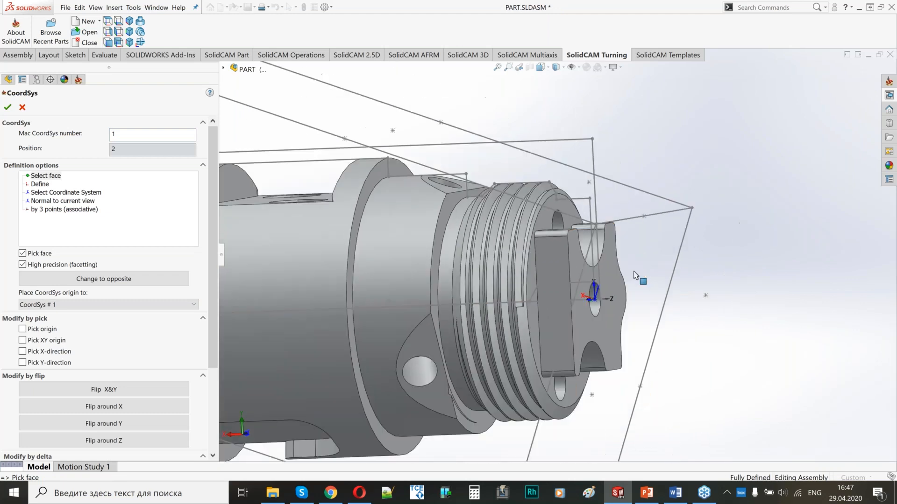
scroll(634, 275, up, 2)
middle_drag(456, 229, 471, 256)
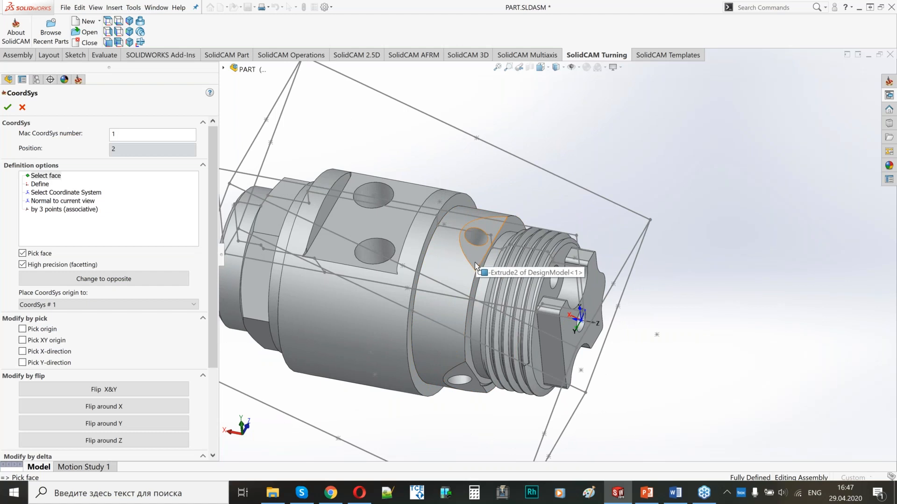
click(8, 108)
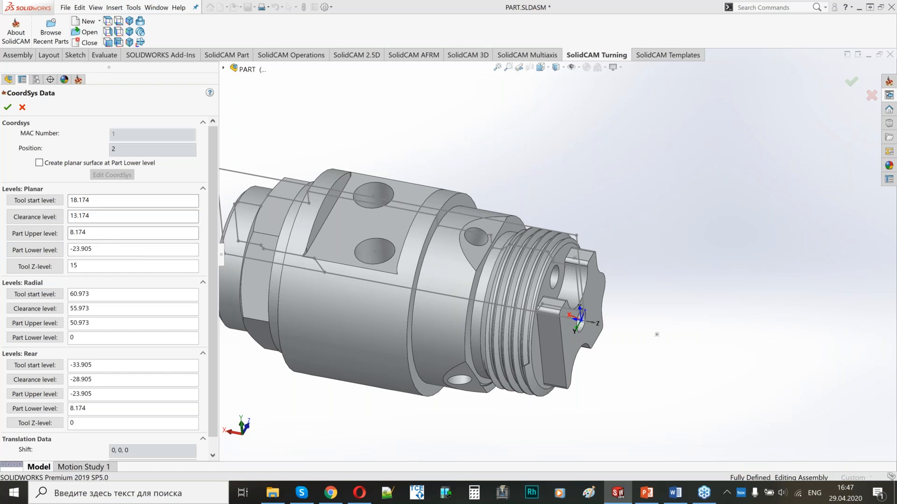
Accept the new coordinate system's level data and return to the INCLINED FACE profile operation.
middle_drag(472, 247, 402, 187)
scroll(432, 275, down, 2)
scroll(464, 269, up, 3)
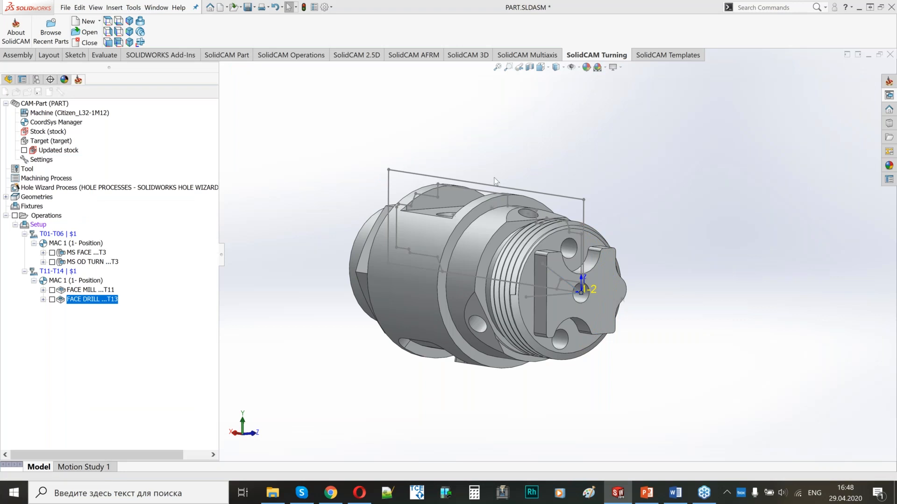
double_click(39, 121)
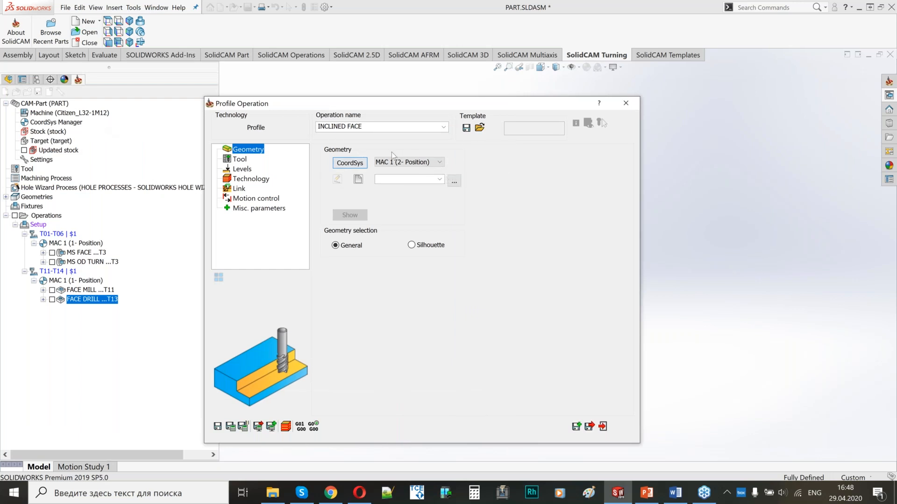
Create the profile geometry contour1 as a flat curve chain along the inclined face's straight edge beside the thread.
drag(308, 104, 167, 90)
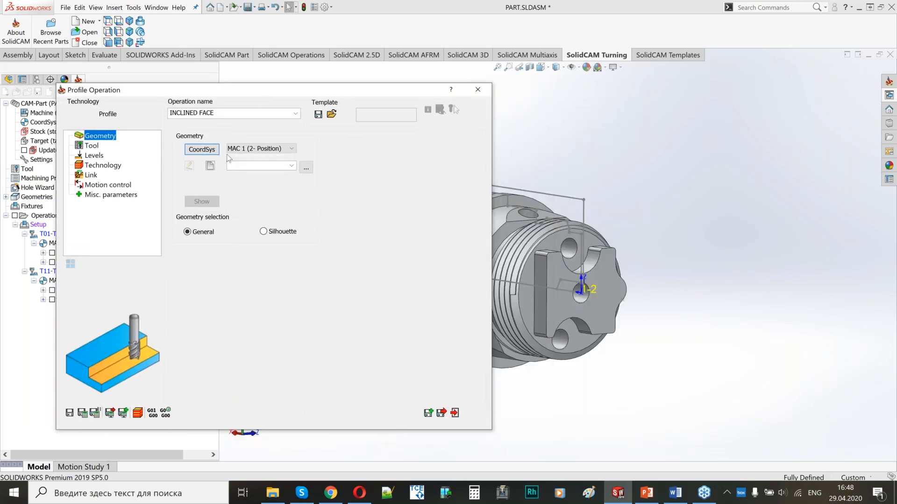
click(211, 166)
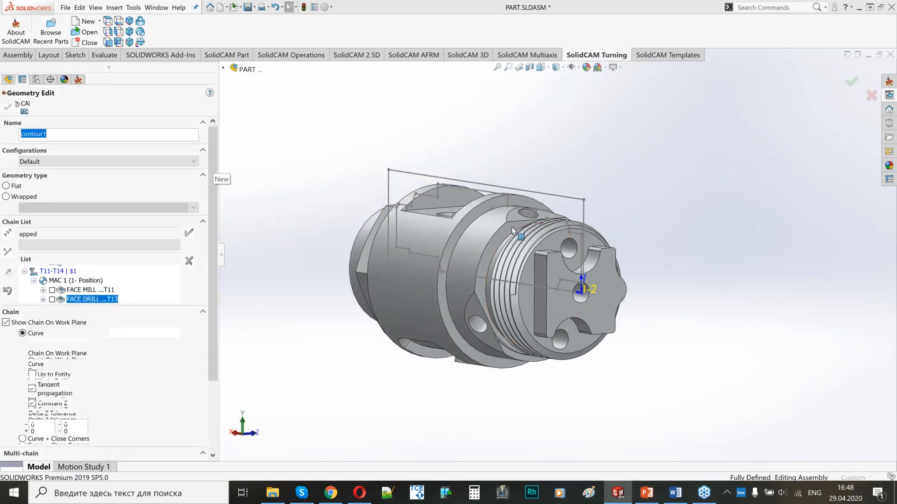
middle_drag(512, 231, 547, 276)
scroll(559, 234, down, 4)
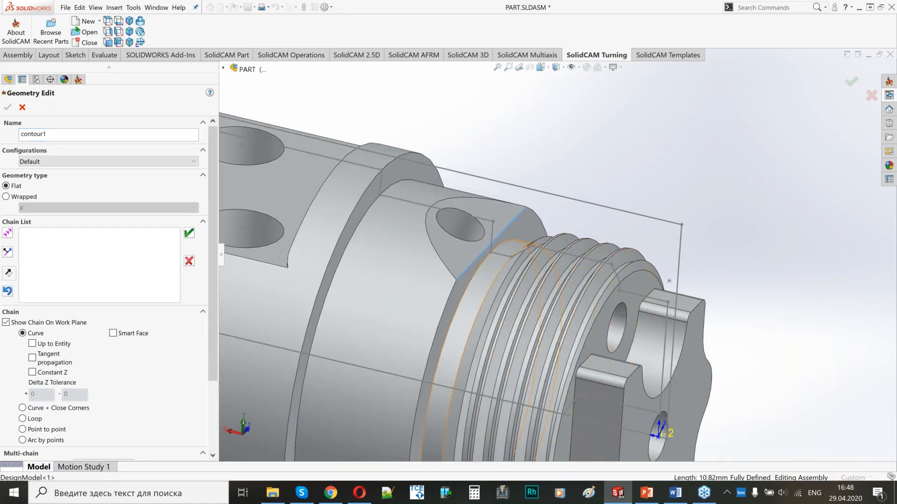
click(509, 235)
middle_drag(509, 235, 512, 259)
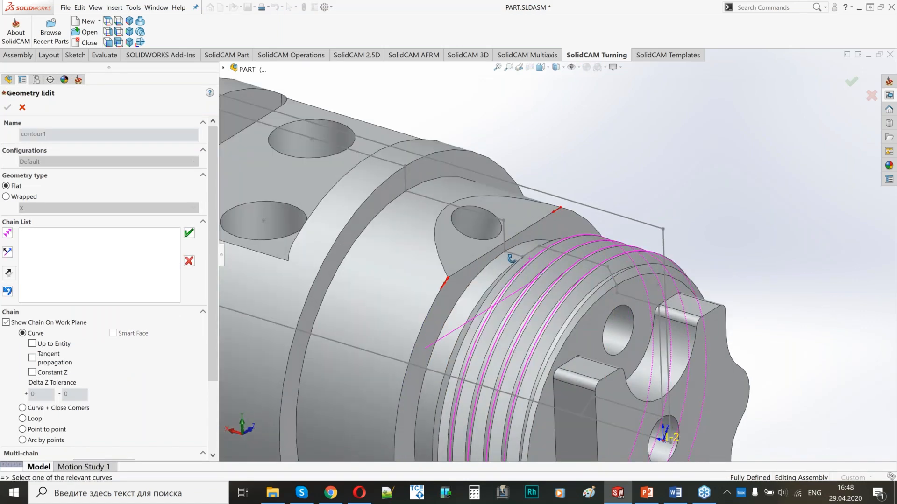
click(189, 233)
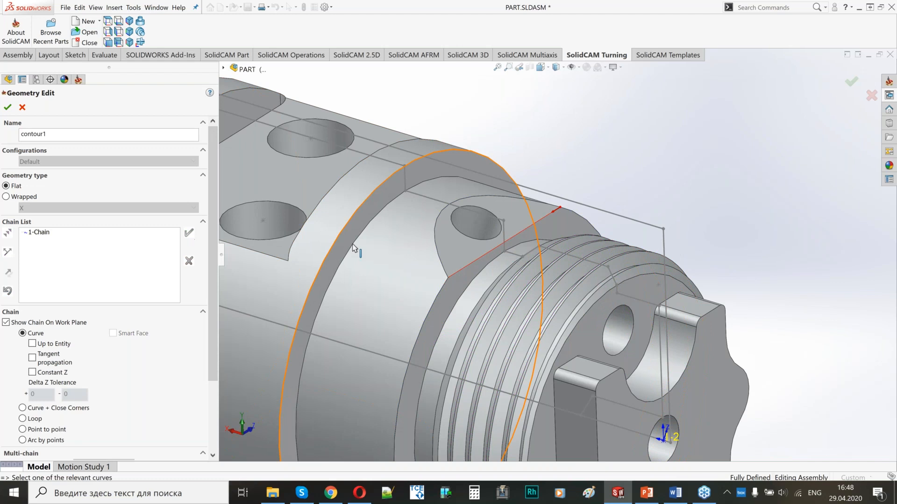
click(4, 112)
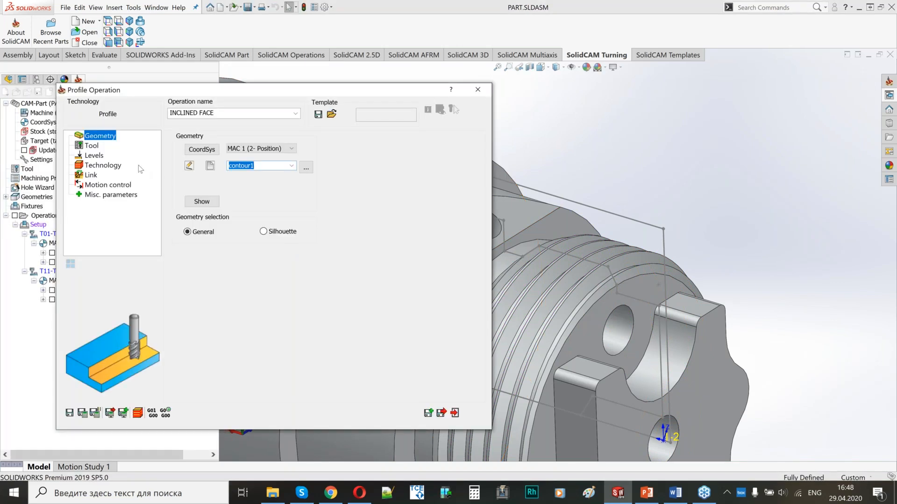
Assign tool number 12, the 6 mm end mill on turret T11-T14, to the profile operation.
click(91, 146)
click(226, 316)
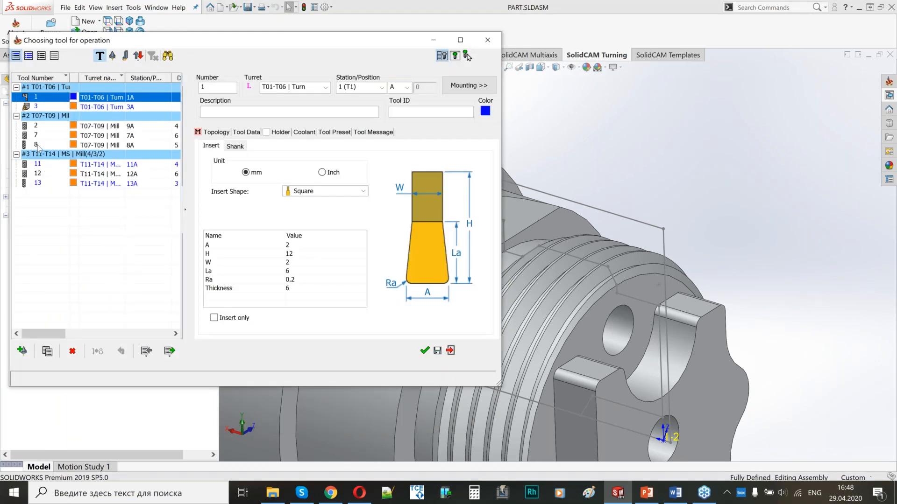
click(39, 174)
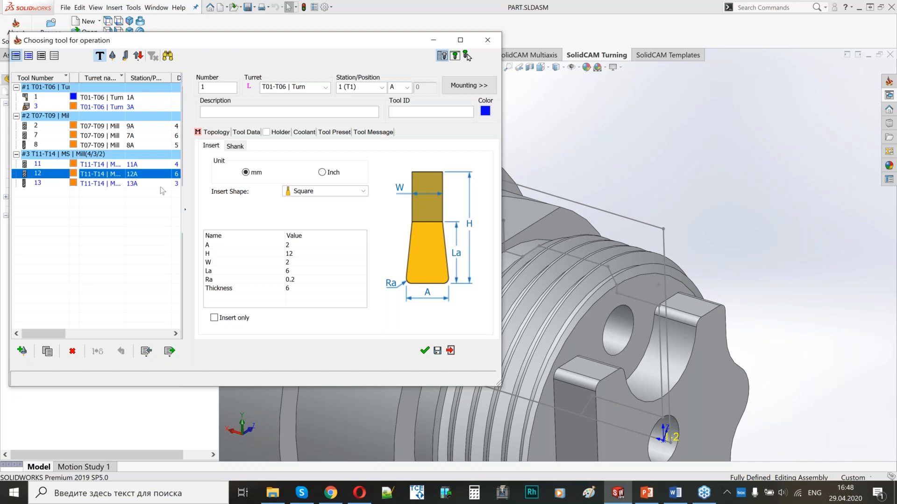
click(349, 168)
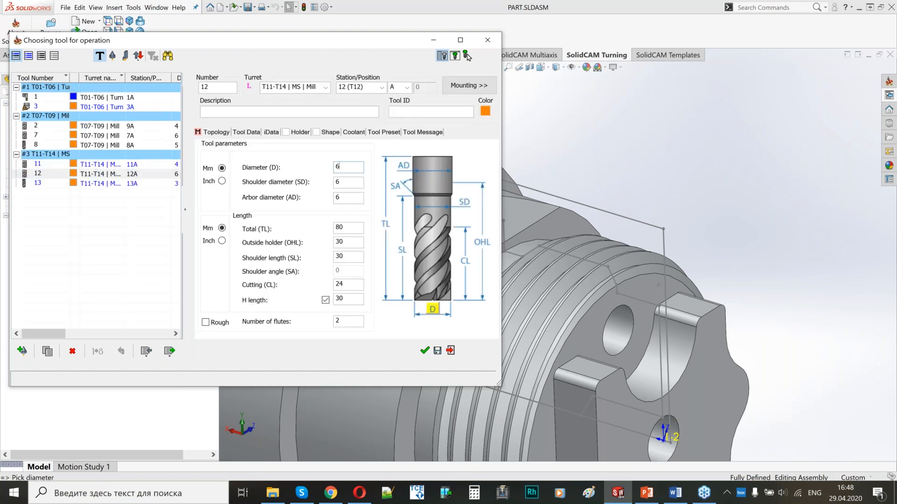
click(425, 351)
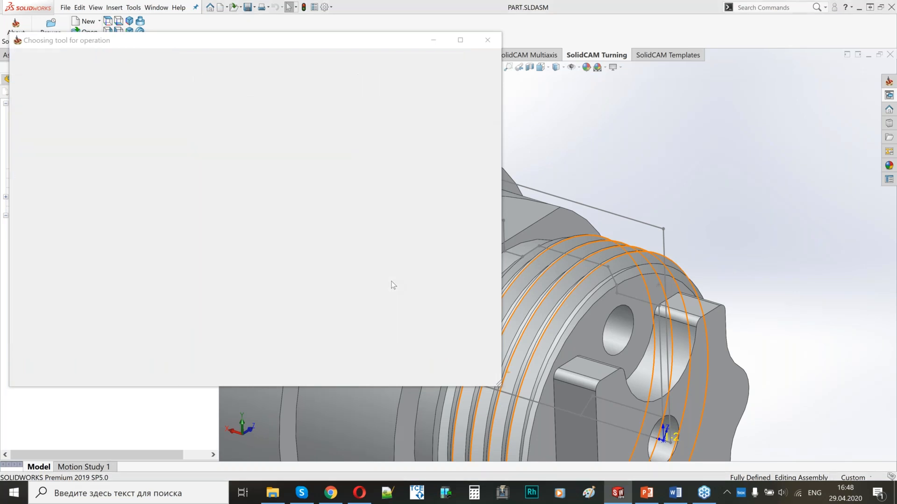
Define the profile's upper level of 5.778 from the upper flat's corner vertex and pick its depth of 0.419 on the model.
click(96, 157)
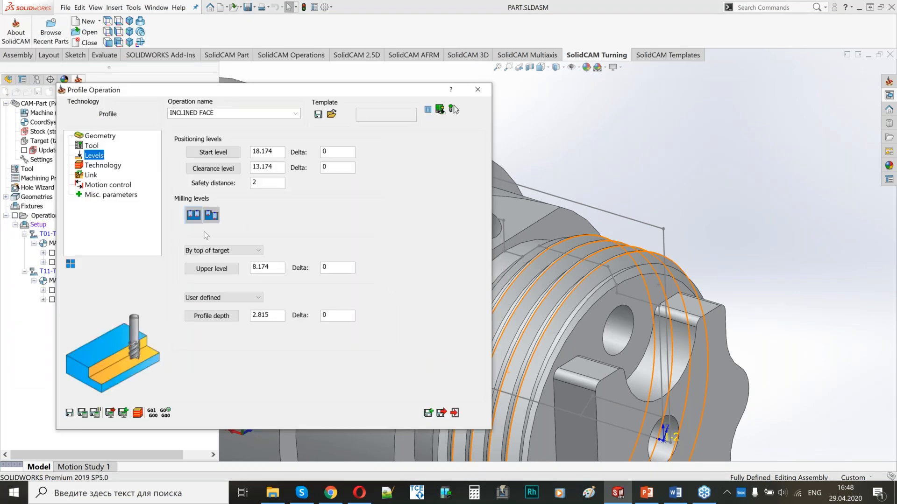
click(278, 269)
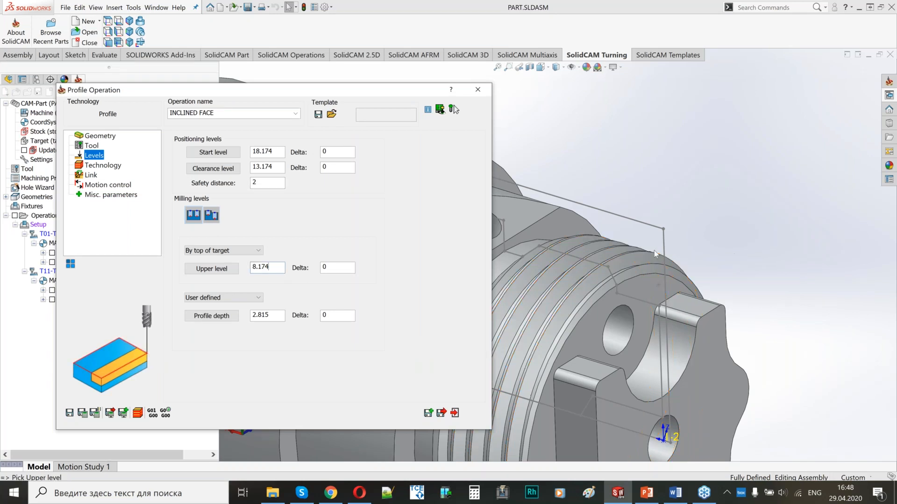
ctrl+middle_drag(662, 251, 813, 265)
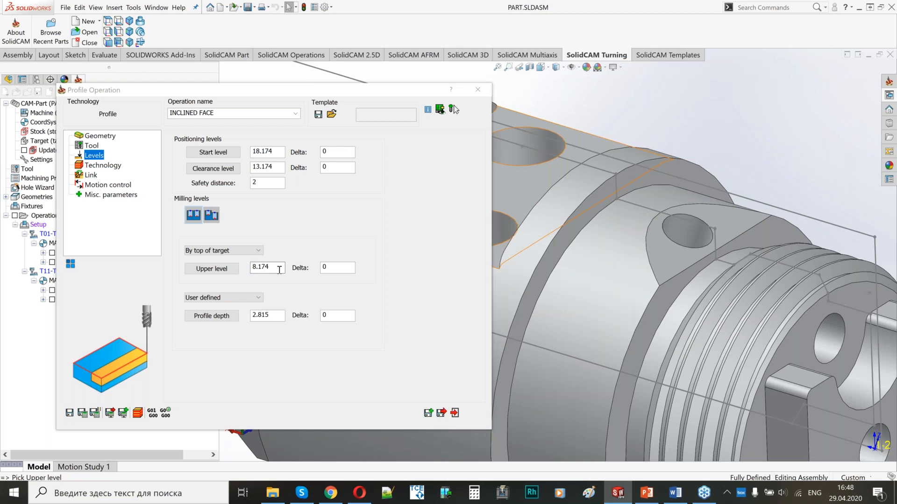
click(279, 269)
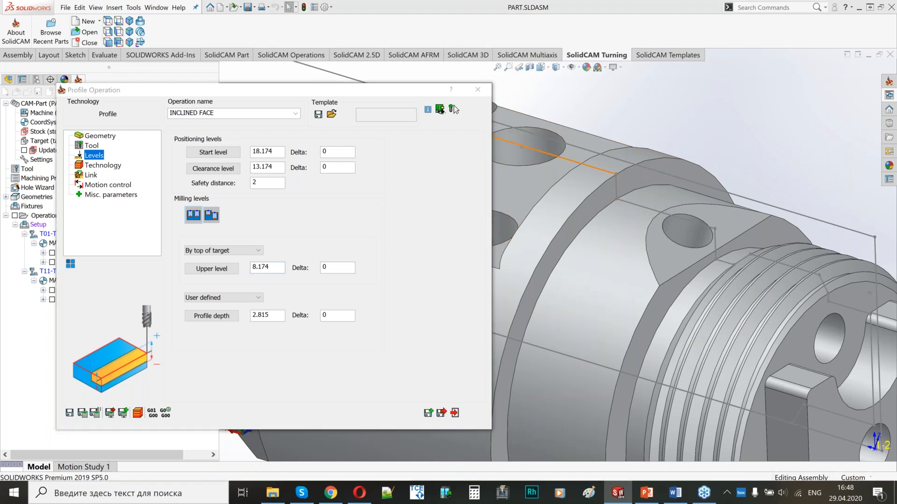
click(615, 174)
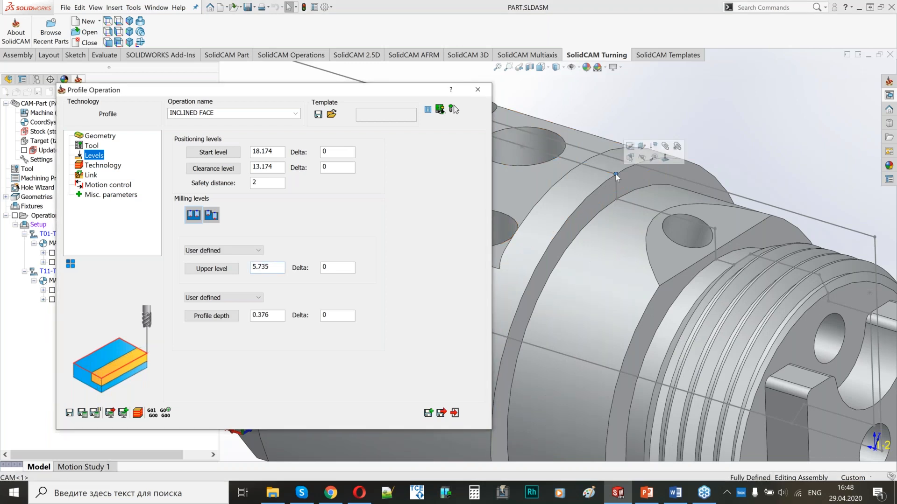
click(616, 174)
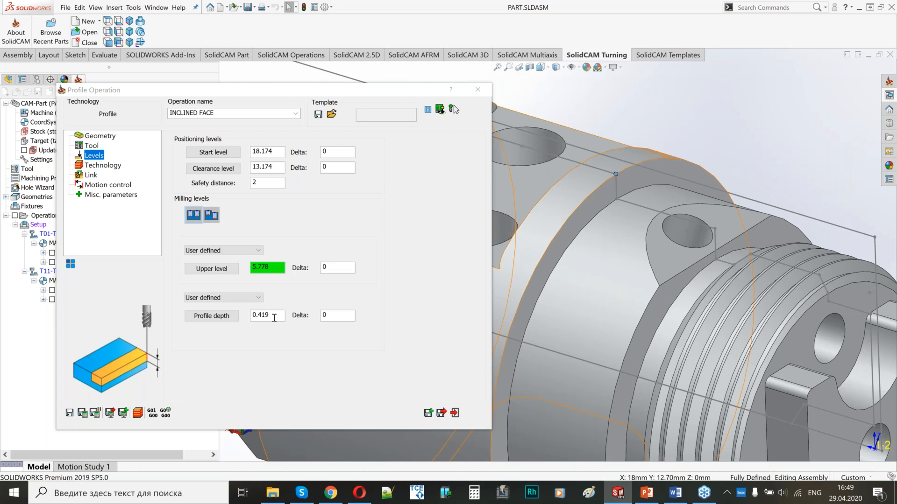
click(644, 323)
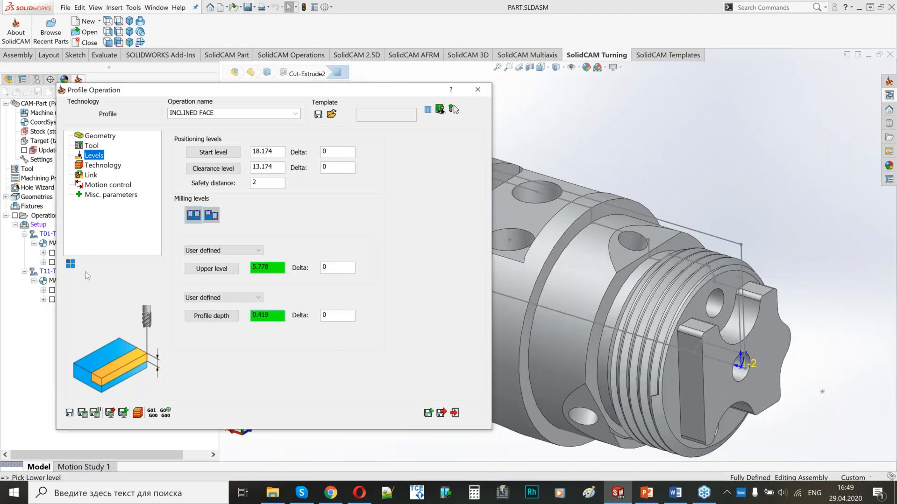
Modify the profile geometry with an offset of -5 to shift the chain across the inclined face, and accept it.
click(98, 165)
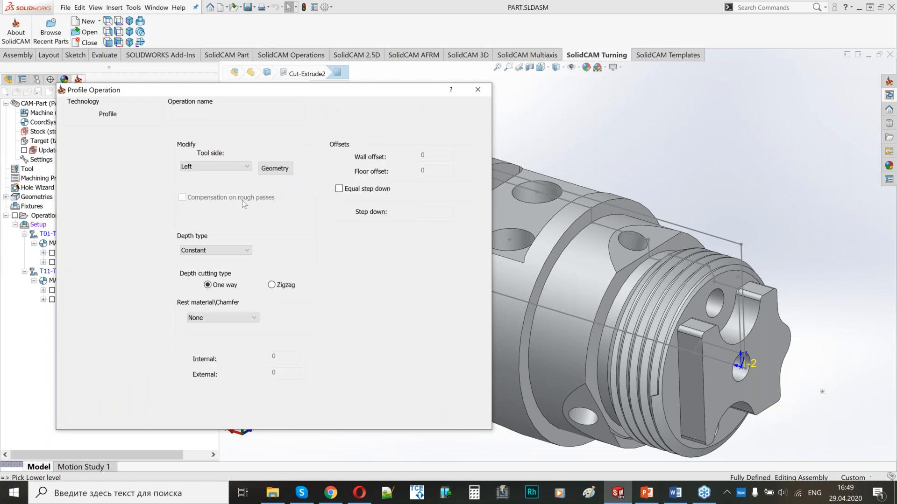
click(277, 169)
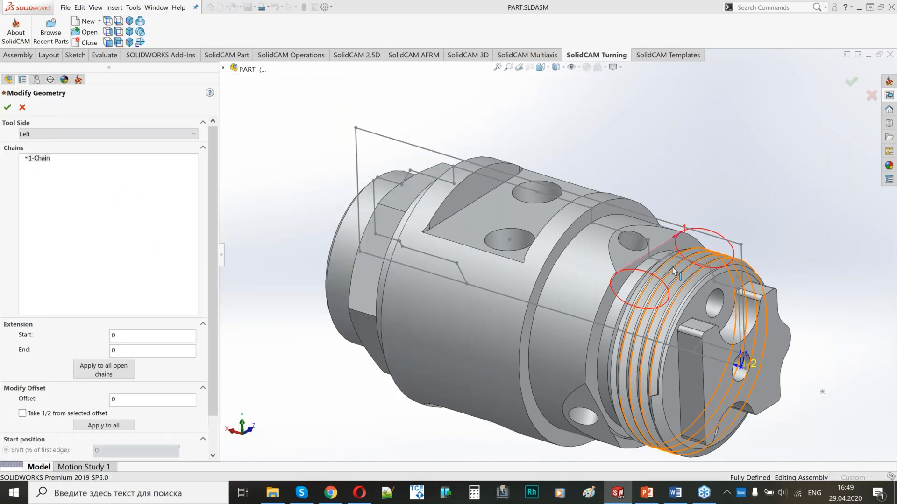
mouse_move(673, 271)
middle_down()
mouse_move(637, 265)
mouse_move(680, 274)
middle_up()
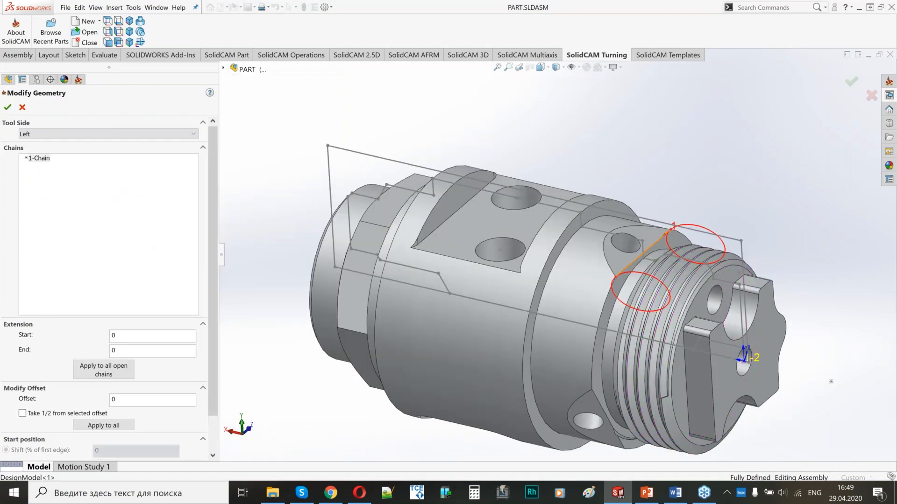
scroll(665, 255, down, 1)
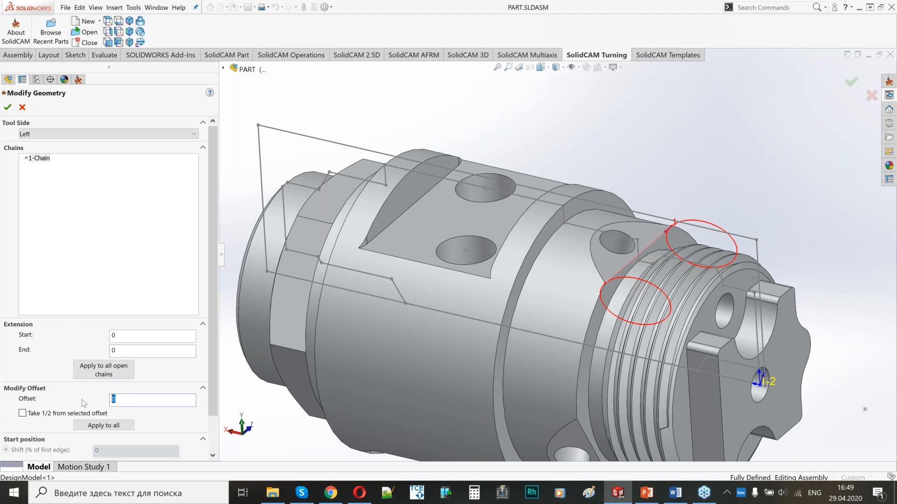
text(-5)
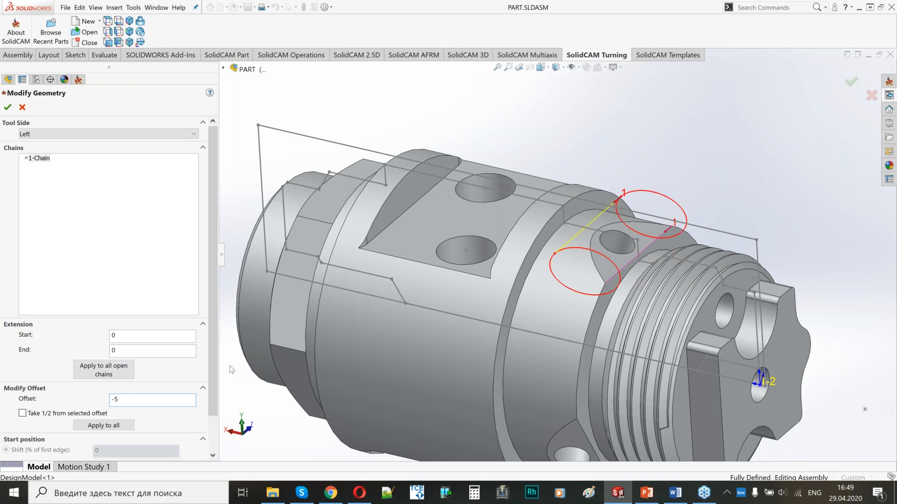
middle_drag(558, 281, 599, 306)
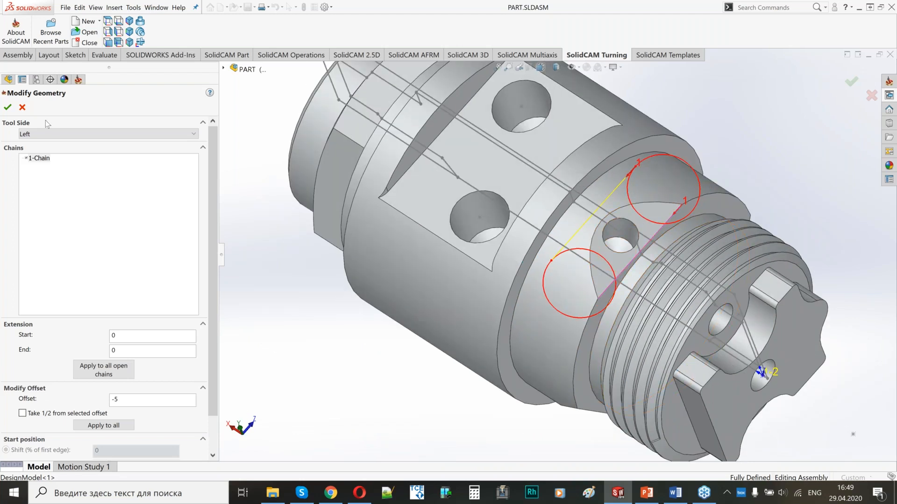
click(6, 107)
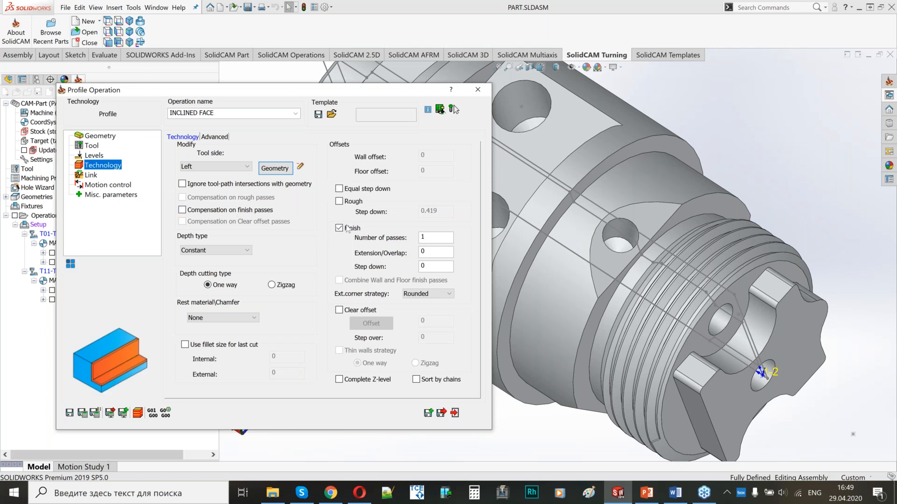
Set a tangent lead-in with the lead-out the same as the lead-in, and save and calculate the INCLINED FACE operation.
click(90, 175)
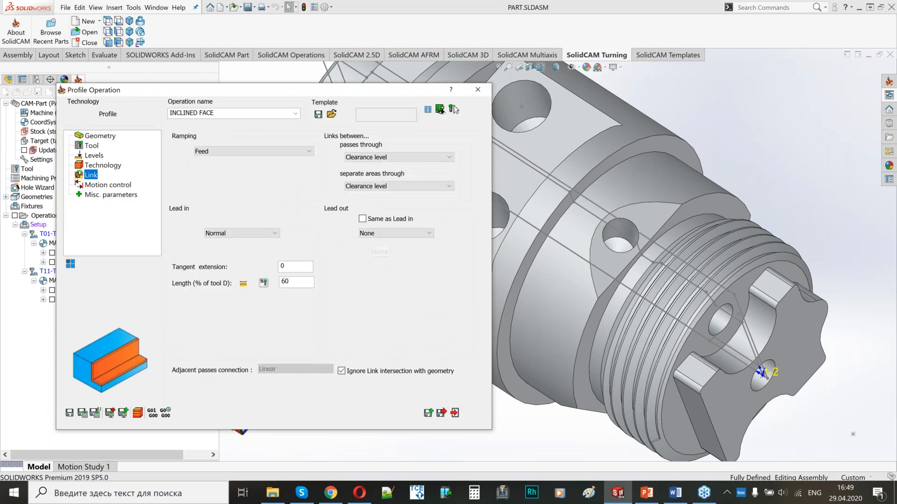
click(231, 229)
click(226, 267)
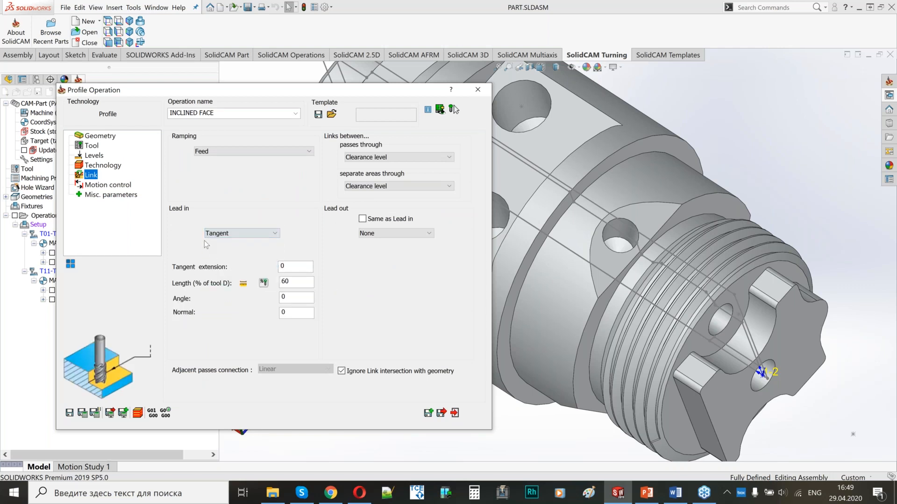
click(363, 219)
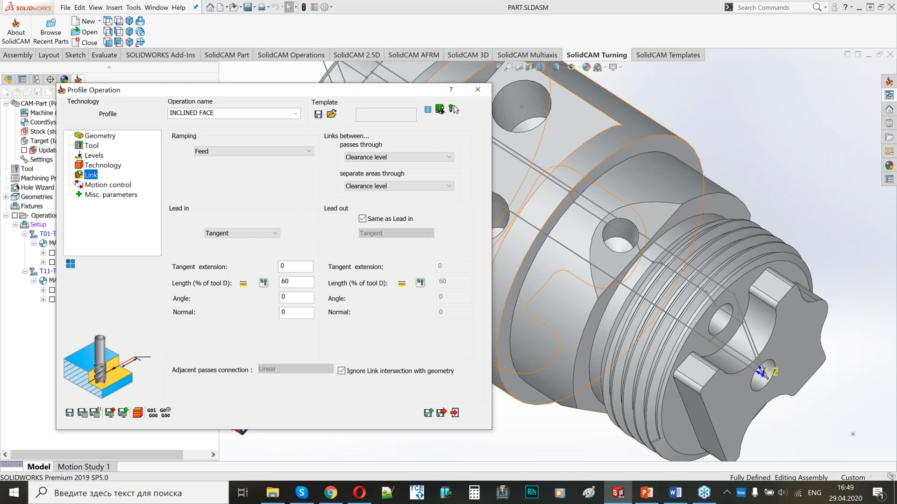
click(82, 413)
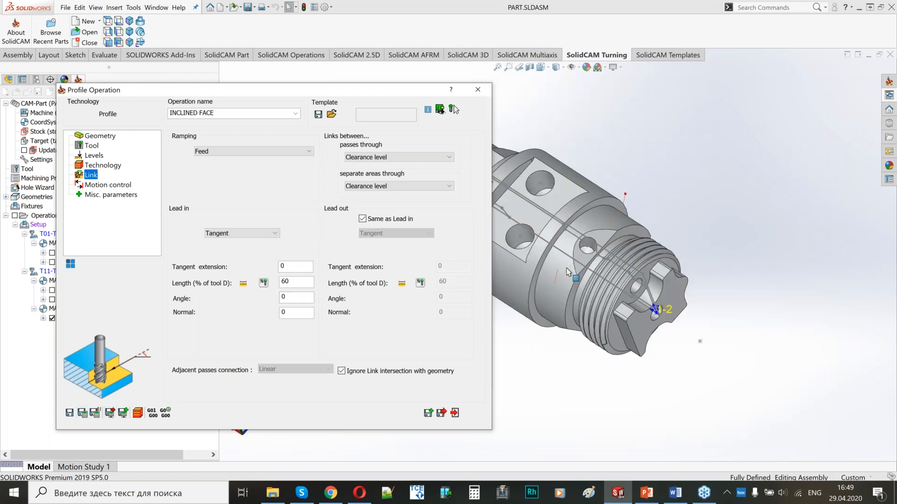
Add a 4-axis transformation to INCLINED FACE that includes the original operation and repeats it at 120° in 2 steps, and save it.
scroll(706, 200, down, 5)
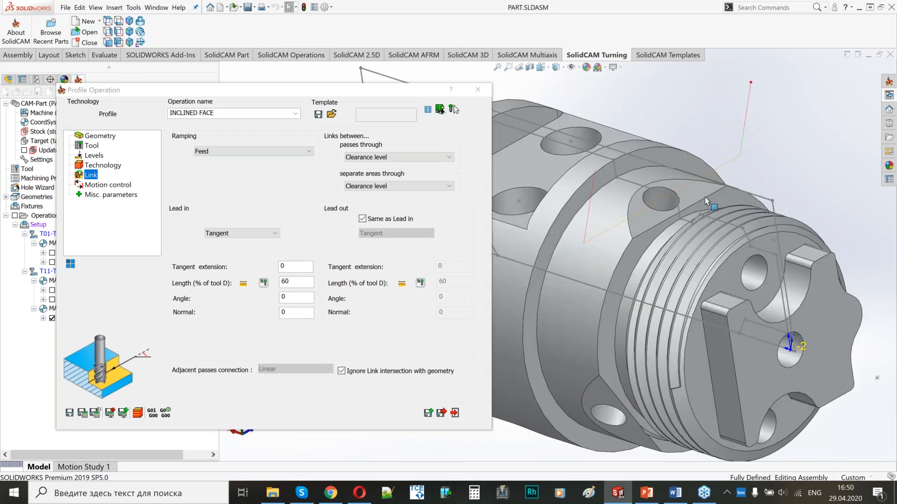
scroll(706, 201, up, 6)
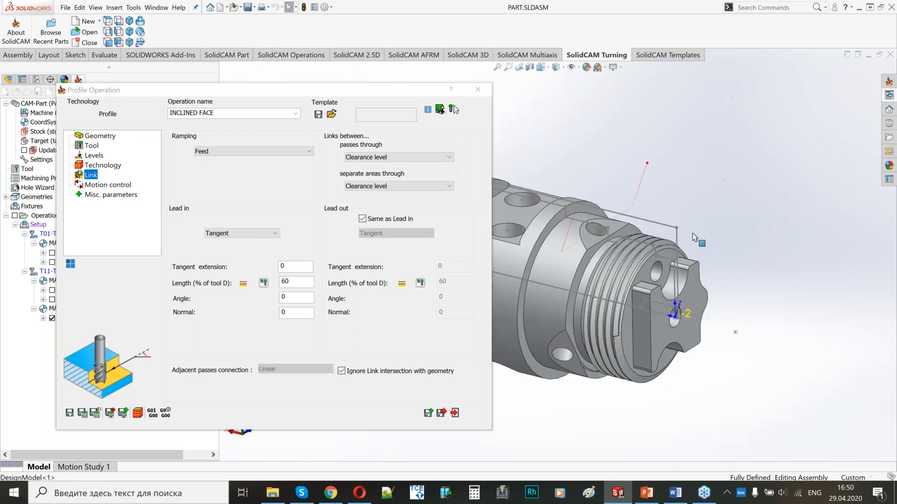
mouse_move(601, 280)
middle_down()
mouse_move(628, 277)
mouse_move(546, 280)
mouse_move(616, 282)
middle_up()
scroll(534, 274, up, 2)
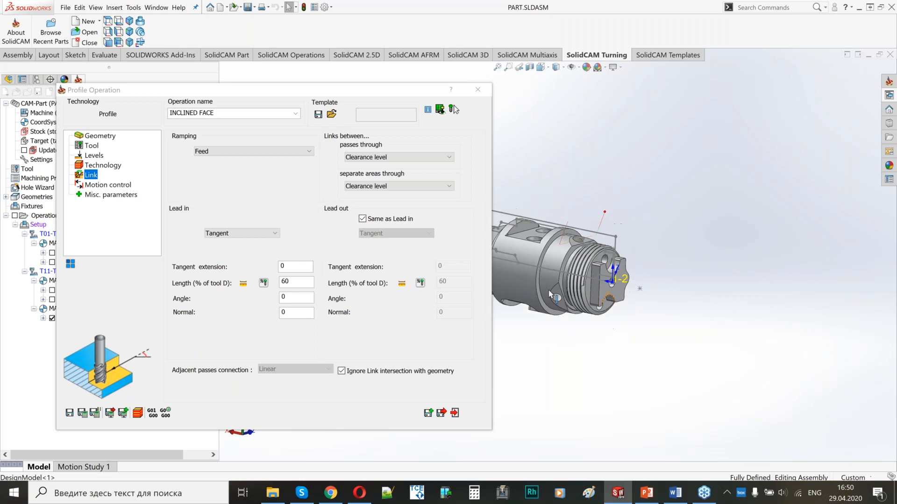
scroll(534, 274, down, 3)
scroll(534, 274, down, 2)
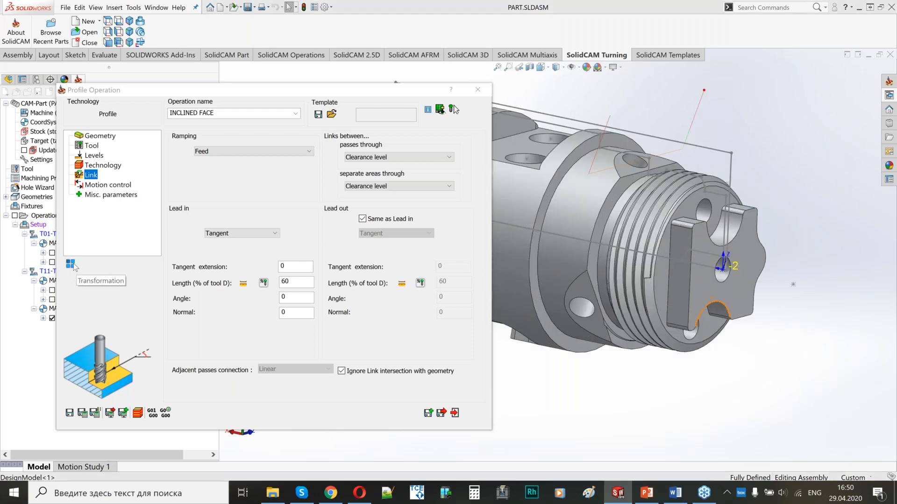
click(71, 265)
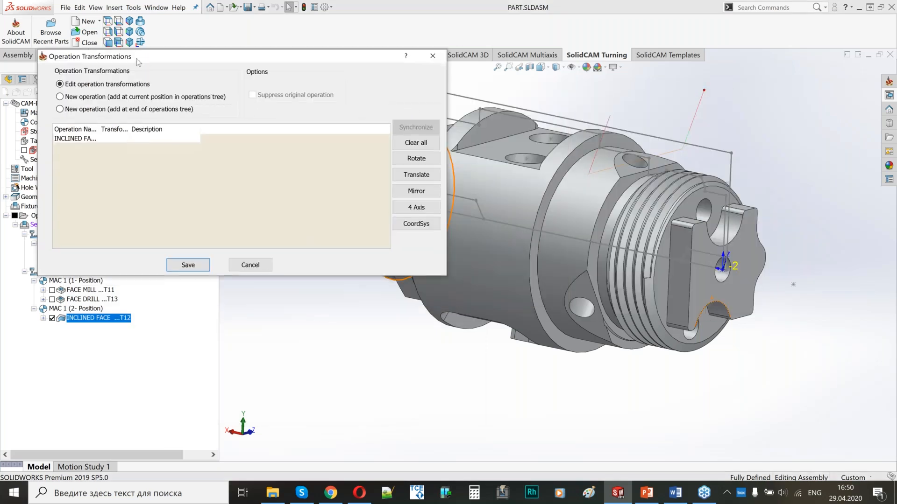
click(413, 210)
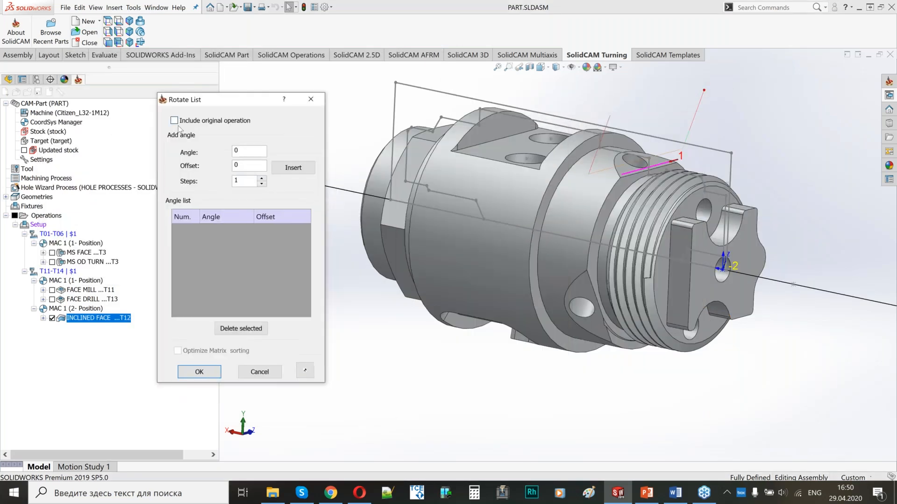
click(174, 121)
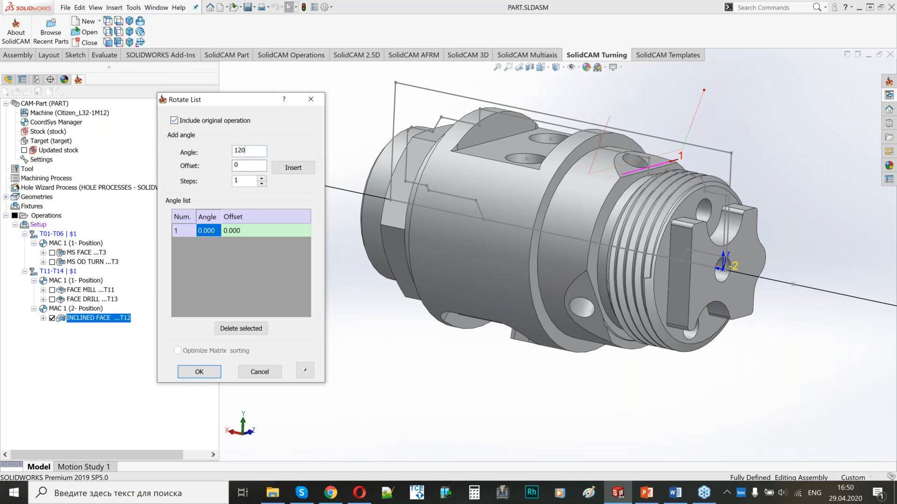
click(262, 178)
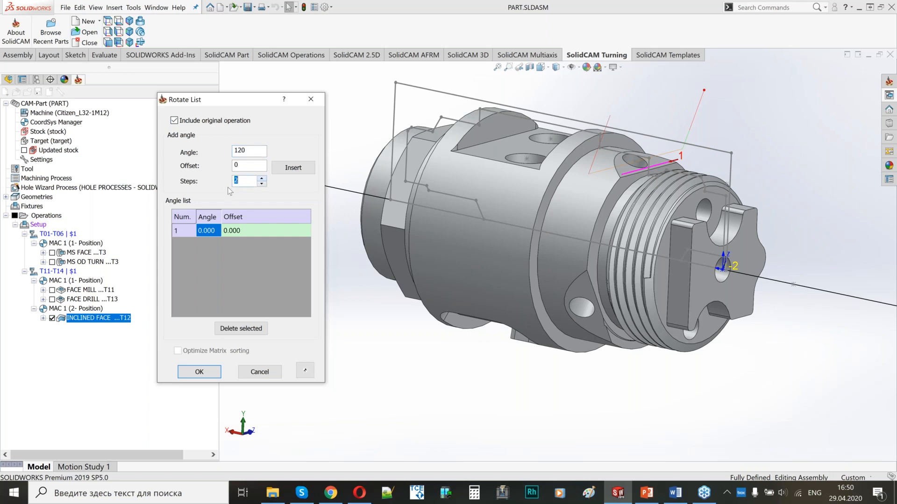
click(294, 168)
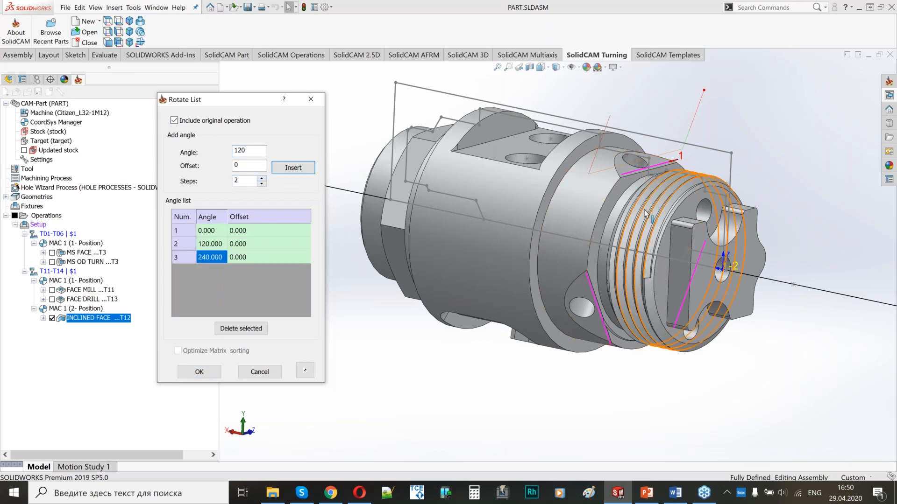
middle_drag(650, 203, 686, 234)
click(199, 373)
click(194, 268)
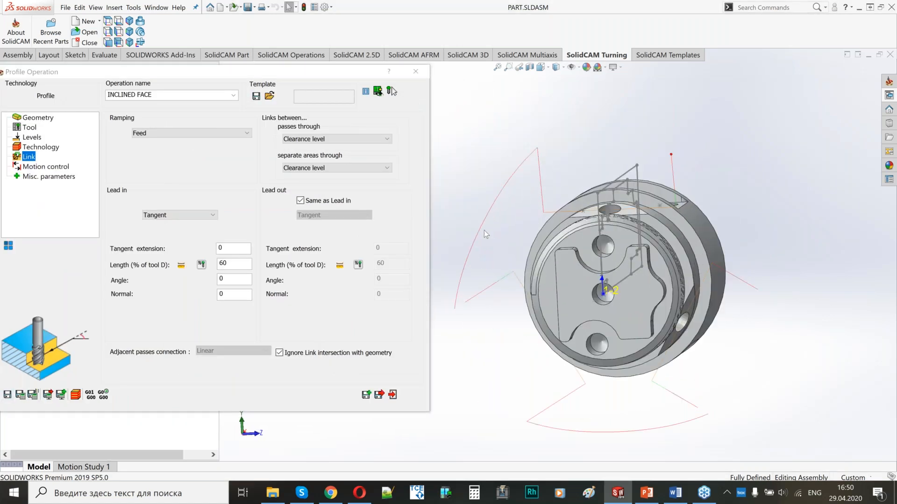
Review the profile operation's geometry settings, save and close the operation, and hide the INCLINED FACE tool path.
click(48, 120)
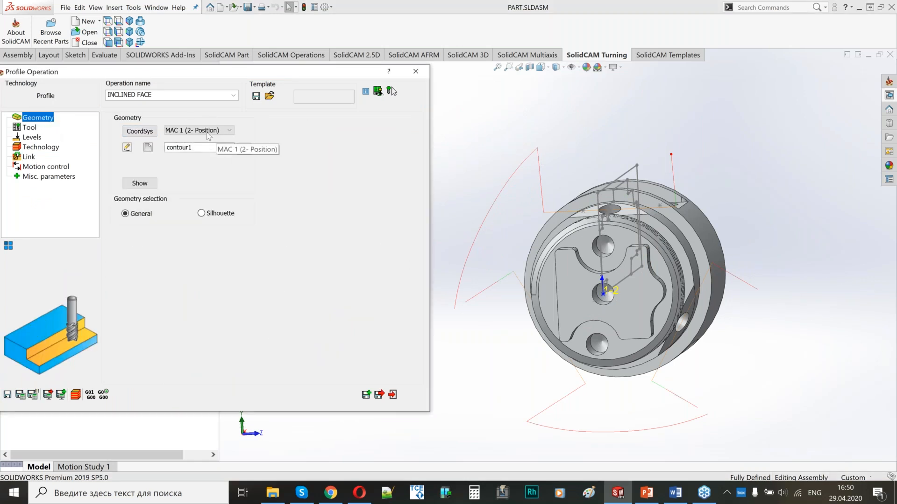
scroll(629, 267, up, 3)
middle_drag(629, 267, 694, 289)
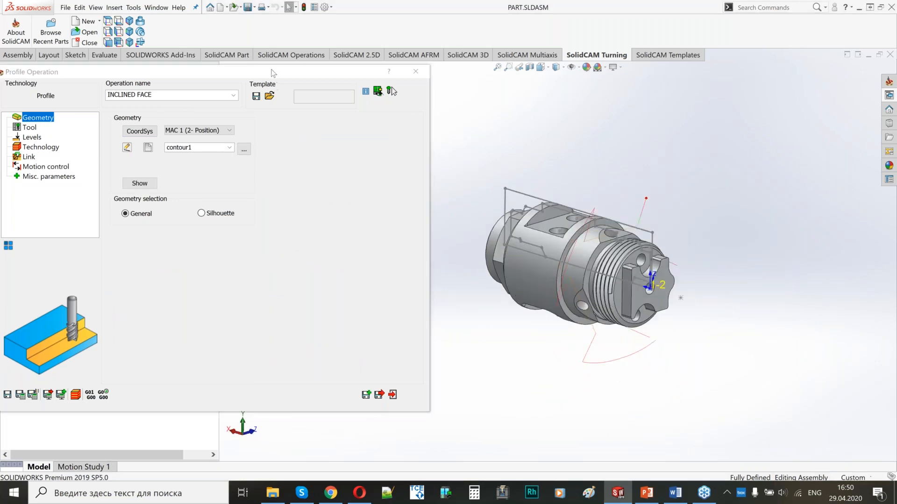
drag(275, 74, 422, 115)
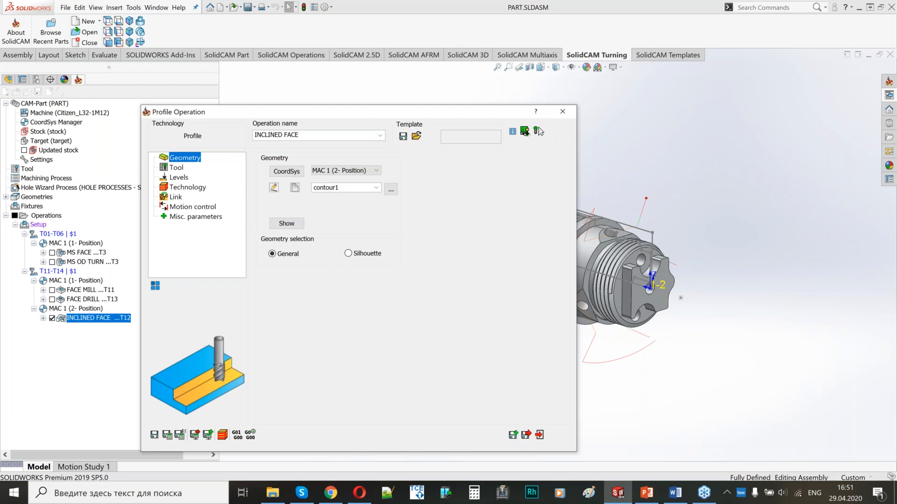
click(526, 435)
click(52, 318)
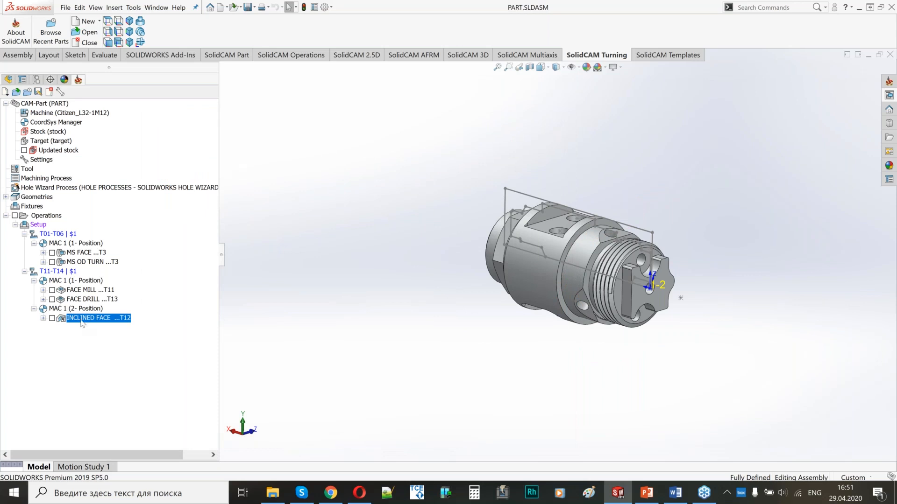
Add a drilling operation after INCLINED FACE and name it INCLINED DRILL.
right_click(82, 321)
mouse_move(151, 91)
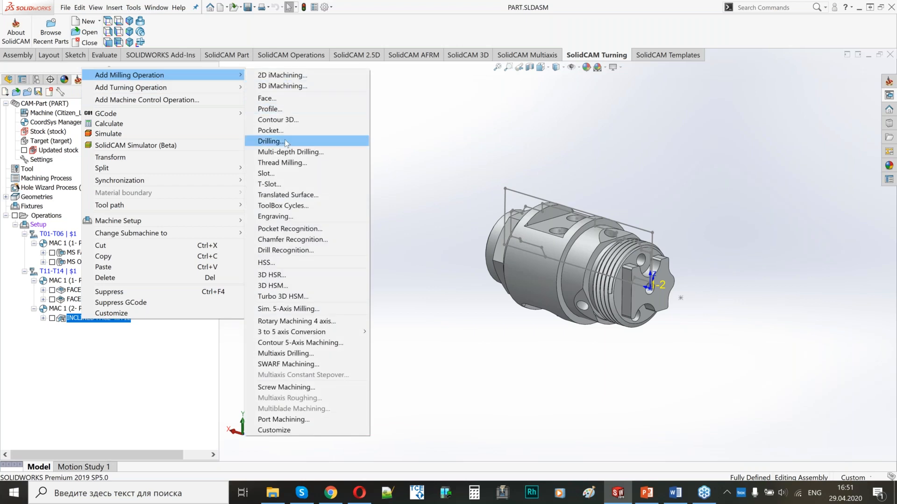
click(286, 141)
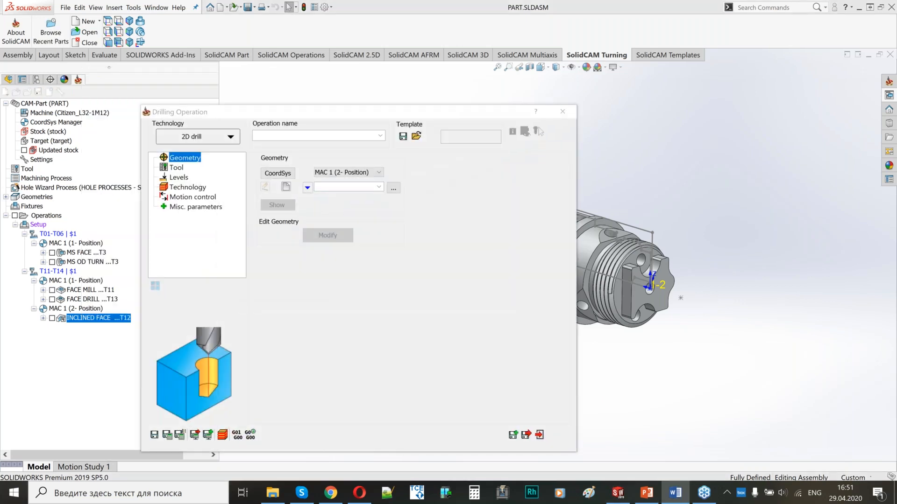
click(232, 112)
text(INCLINED DRILL)
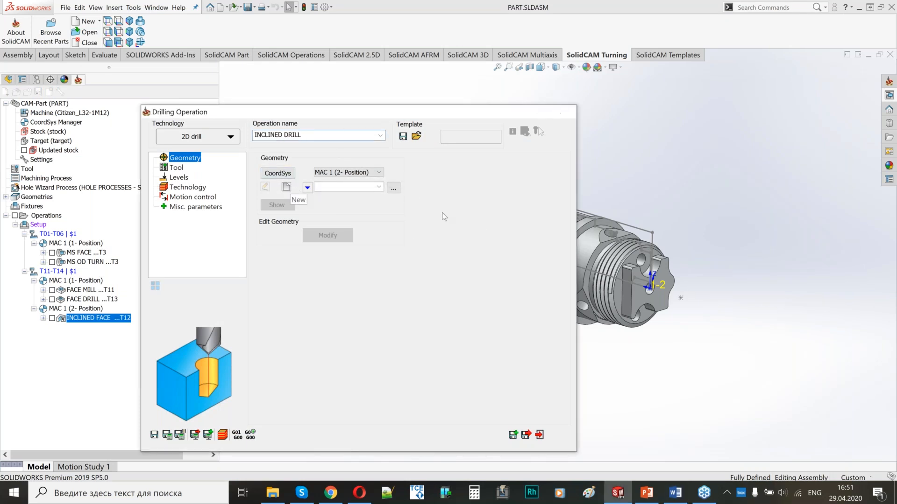
Create the drill geometry for INCLINED DRILL from the center of the hole on the inclined face, and accept it.
click(290, 187)
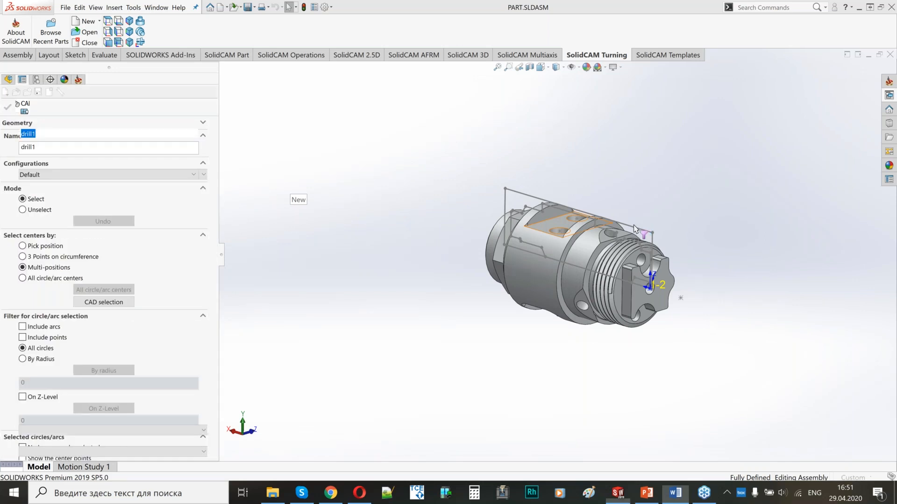
scroll(610, 294, down, 5)
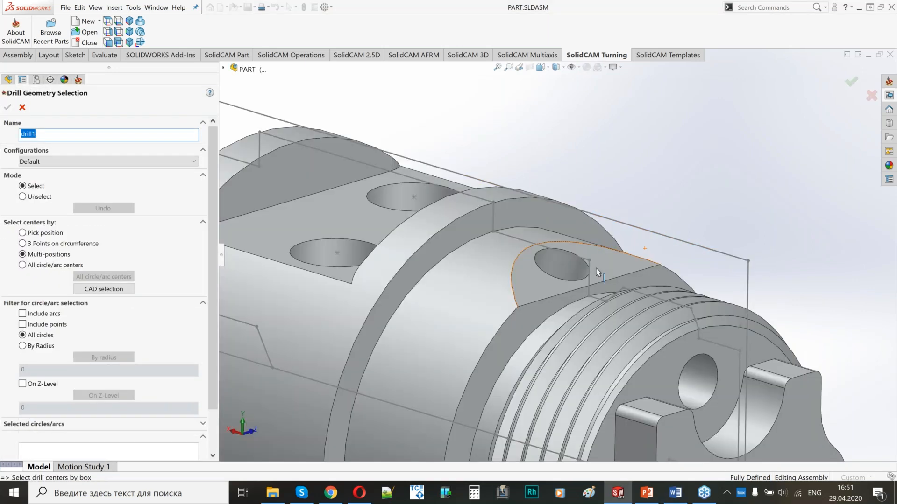
scroll(610, 294, down, 1)
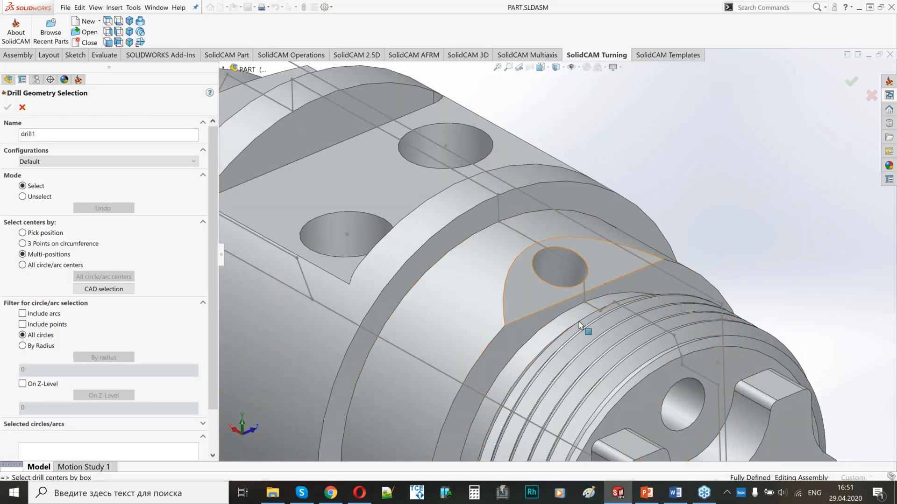
click(595, 262)
scroll(596, 262, up, 3)
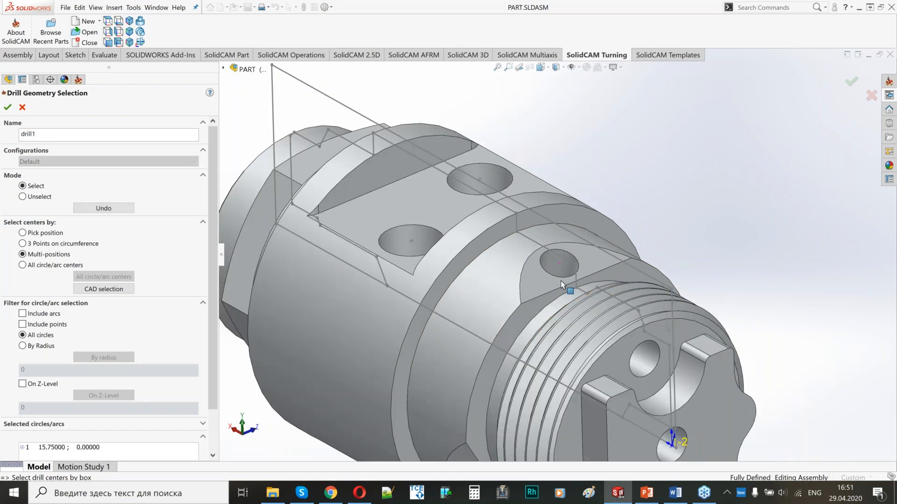
scroll(570, 293, down, 6)
scroll(579, 287, down, 2)
middle_drag(579, 287, 592, 259)
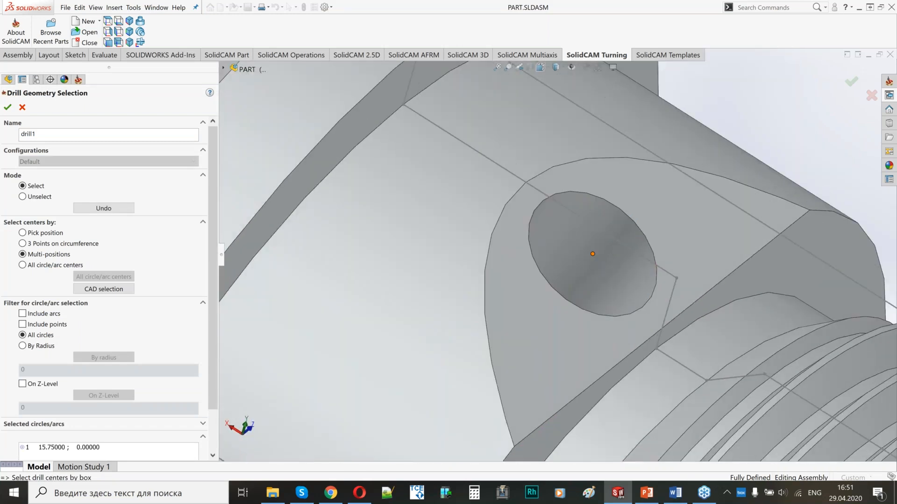
scroll(592, 256, up, 6)
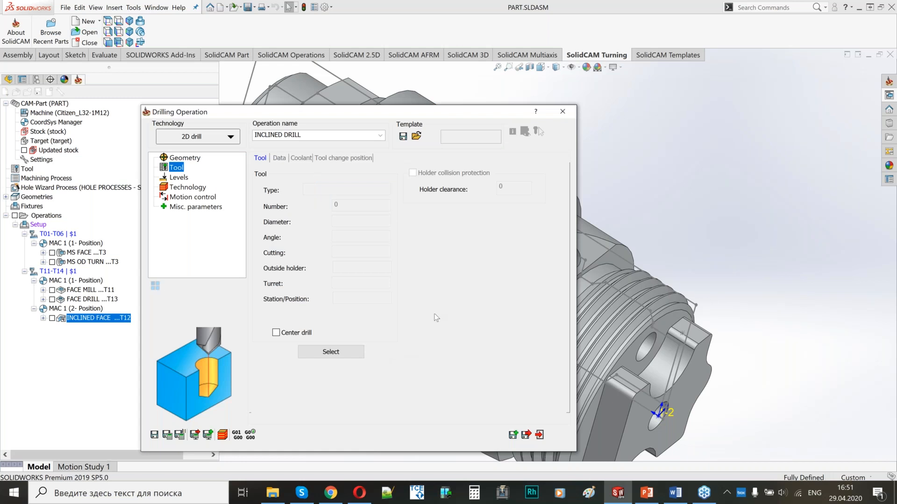
Assign the 3 mm drill, tool 13 on turret T11-T14, to the INCLINED DRILL operation.
scroll(715, 323, up, 4)
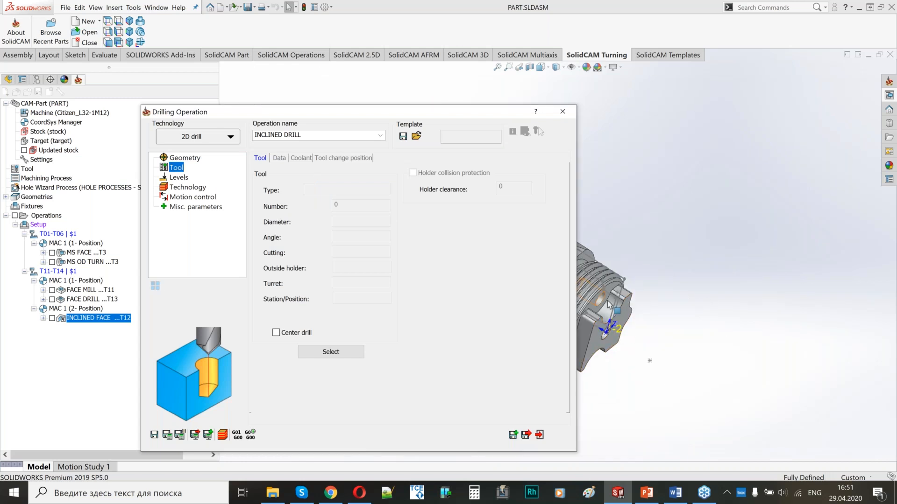
scroll(608, 306, down, 5)
scroll(713, 281, down, 2)
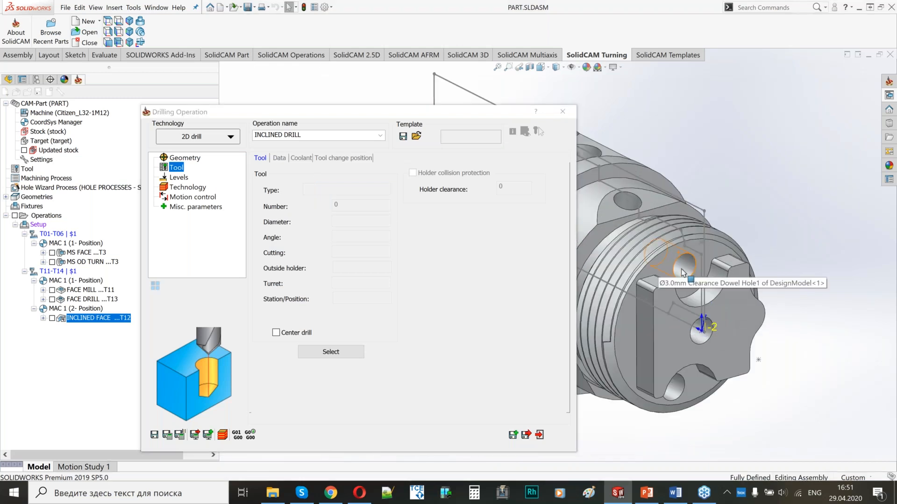
click(329, 352)
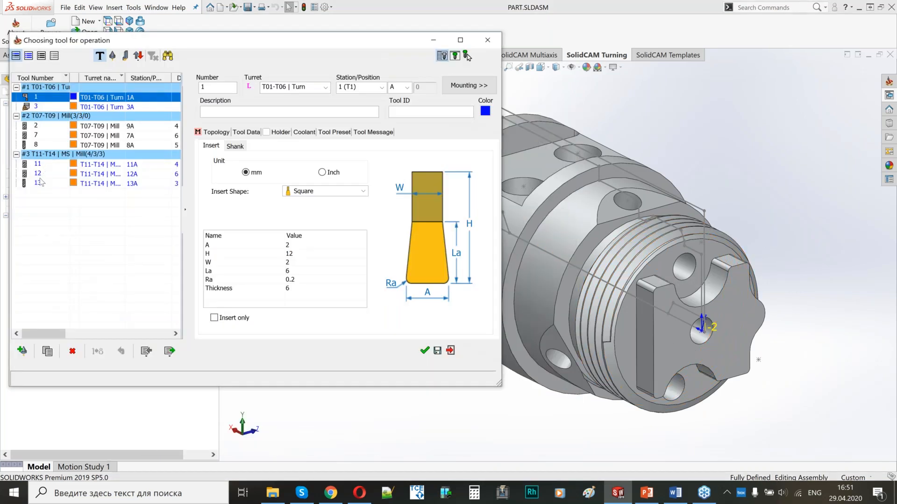
click(38, 183)
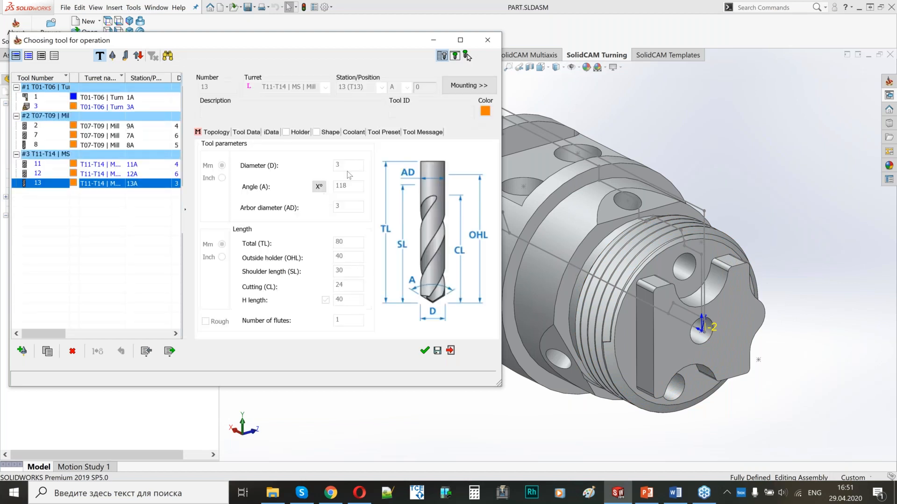
click(424, 350)
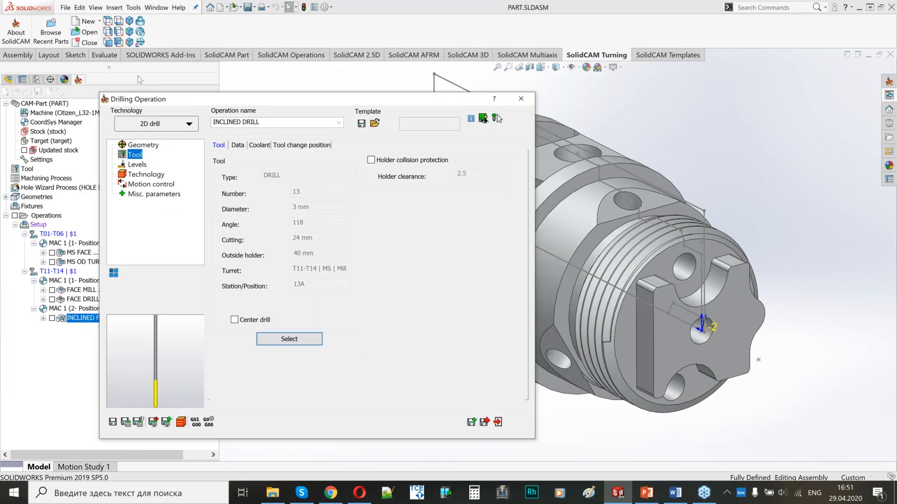
Pick the inclined face around the hole as the upper level and the hole's bottom point as the drill depth.
drag(140, 79, 117, 46)
click(79, 112)
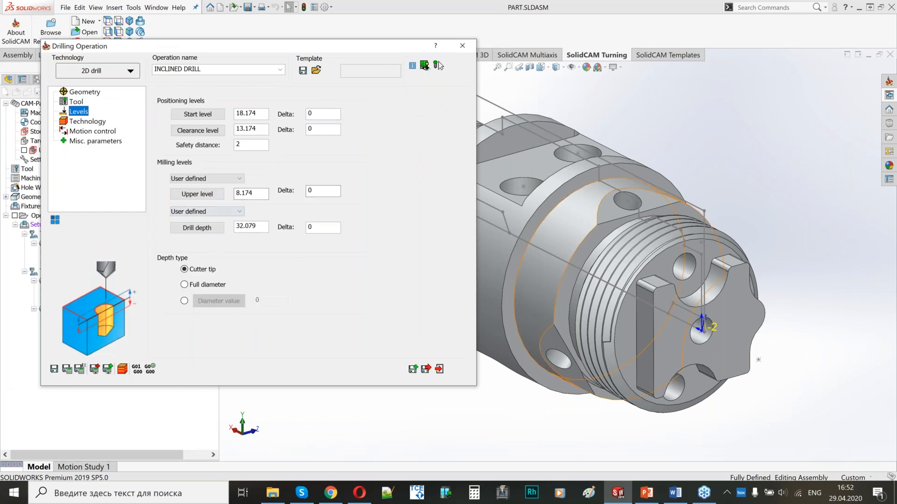
click(258, 195)
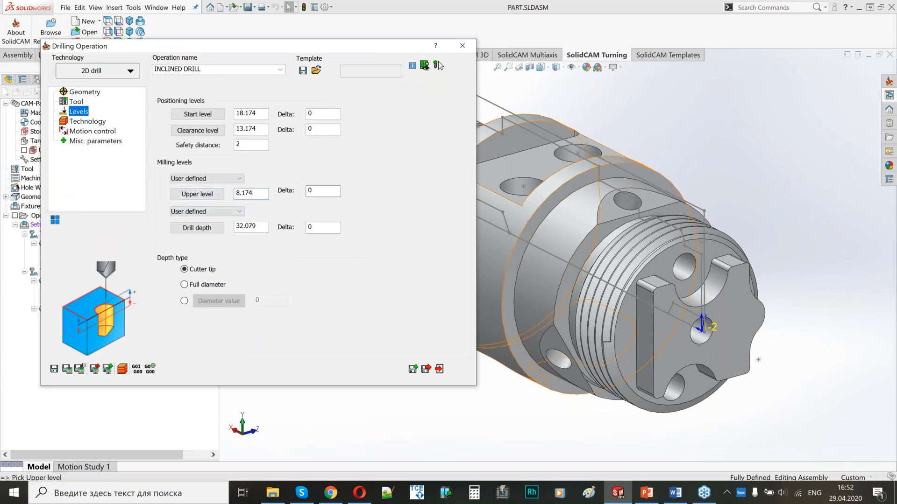
click(647, 202)
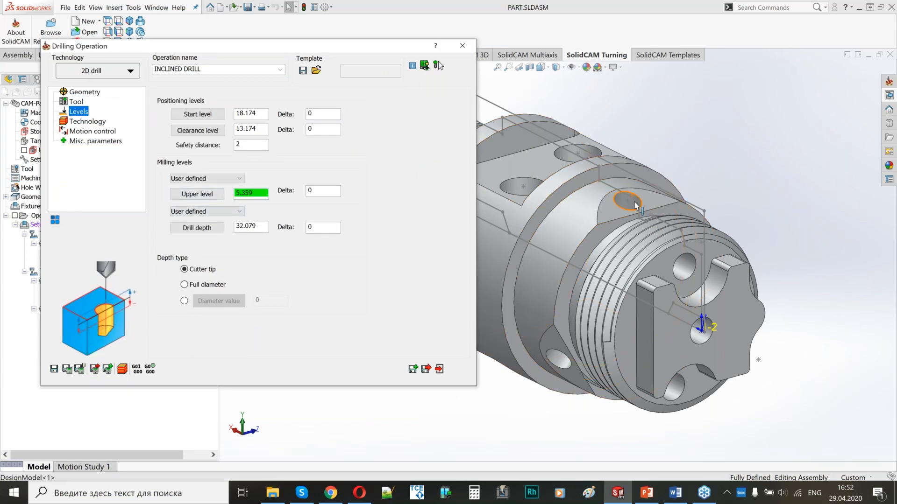
scroll(632, 194, down, 4)
middle_drag(566, 242, 562, 300)
click(261, 229)
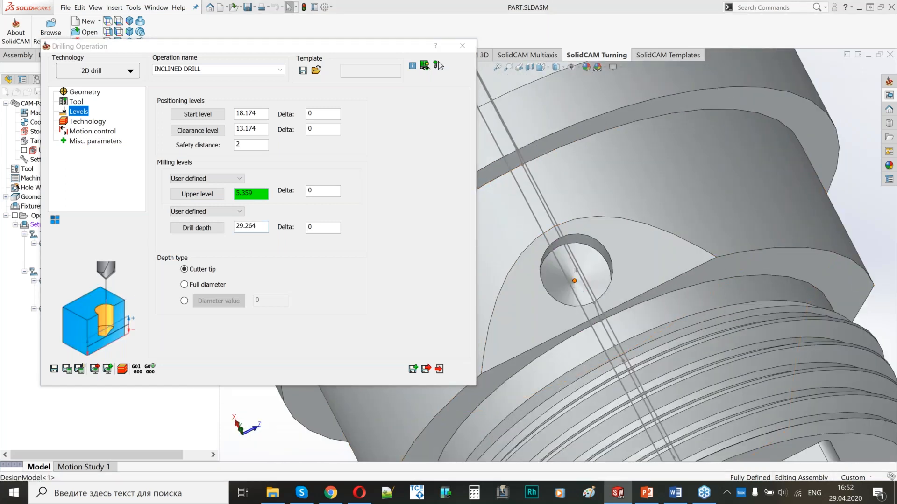
click(574, 282)
scroll(721, 248, up, 6)
middle_drag(722, 248, 738, 196)
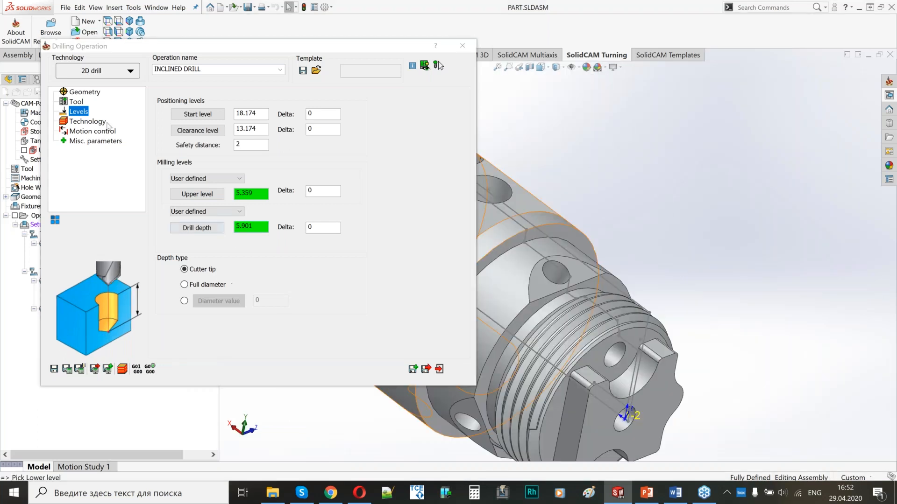
Review the sorting and drill cycle settings, and save and calculate INCLINED DRILL.
click(87, 122)
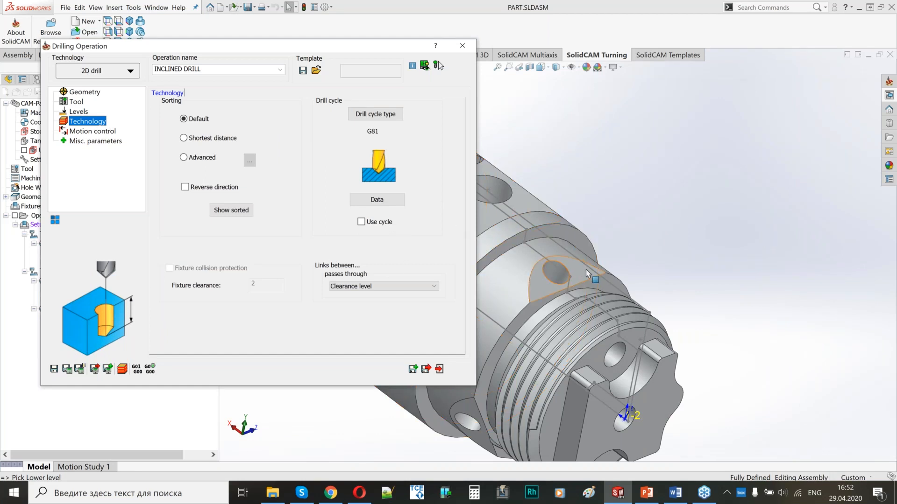
click(619, 257)
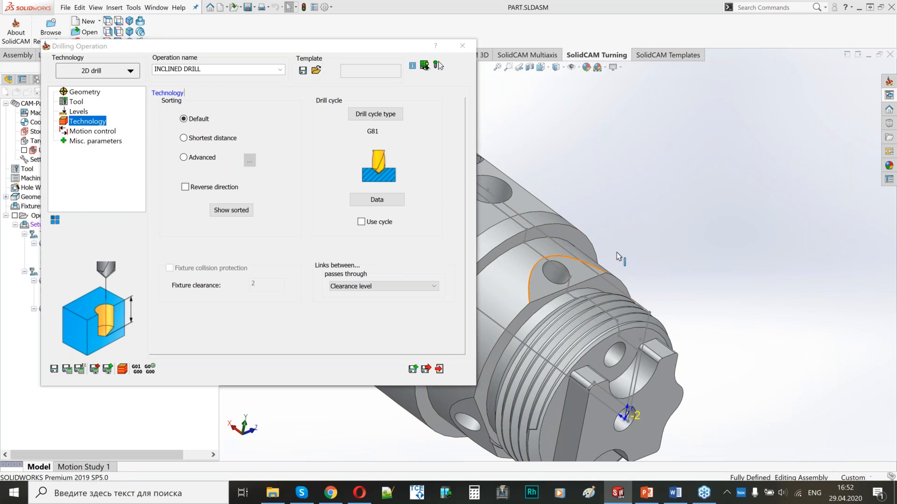
ctrl+middle_drag(616, 252, 782, 238)
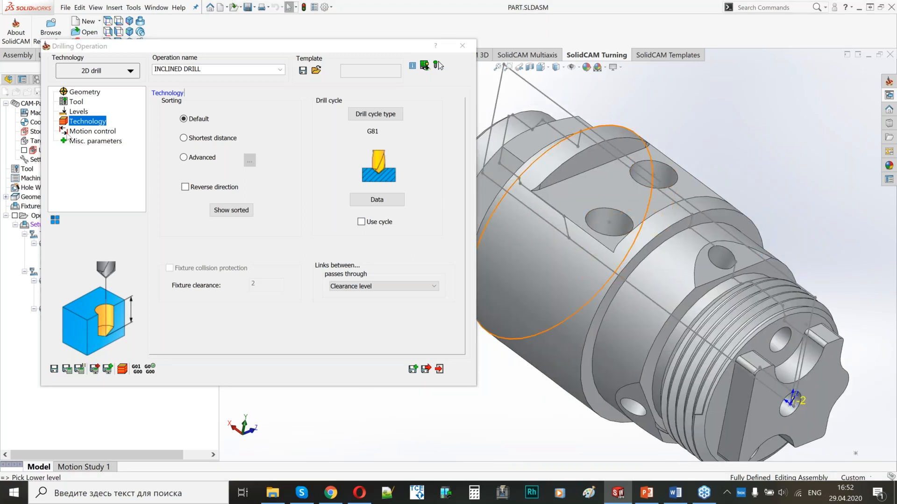
click(70, 368)
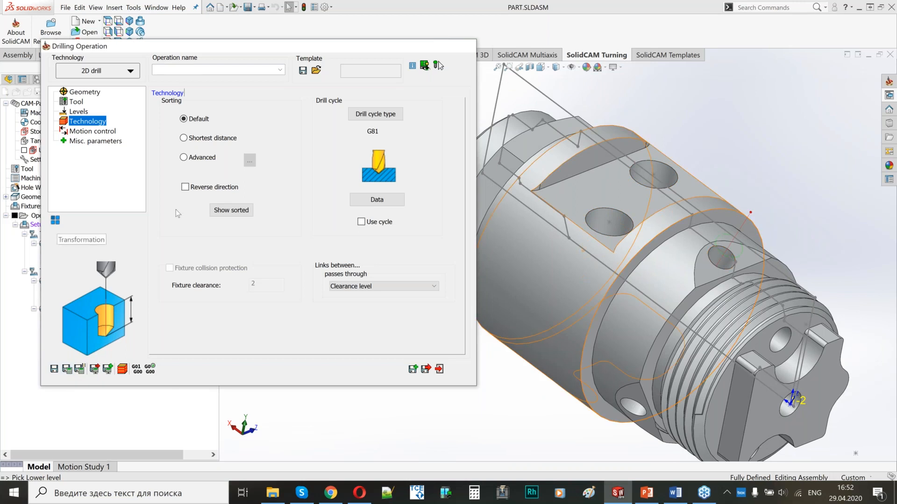
Add a 4-axis transformation to INCLINED DRILL that includes the original and repeats it at 120° for three positions, and save and exit the operation.
click(419, 212)
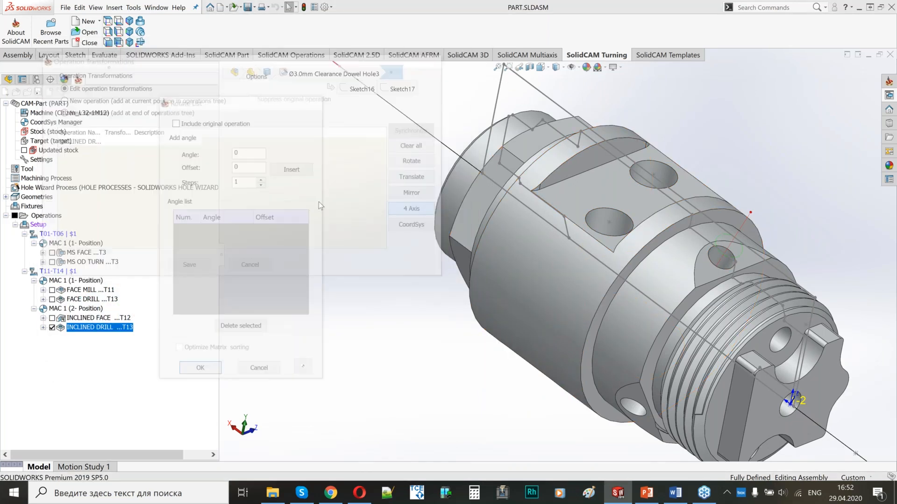
double_click(246, 152)
text(120)
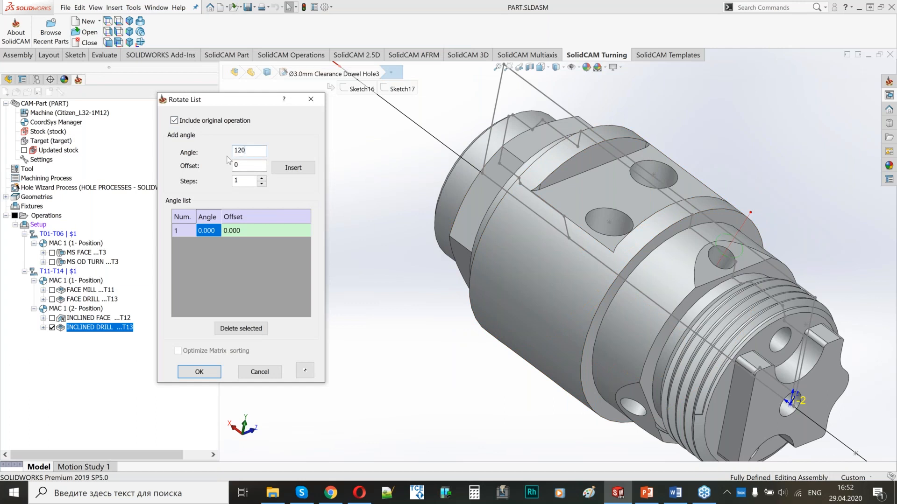
click(293, 167)
click(199, 371)
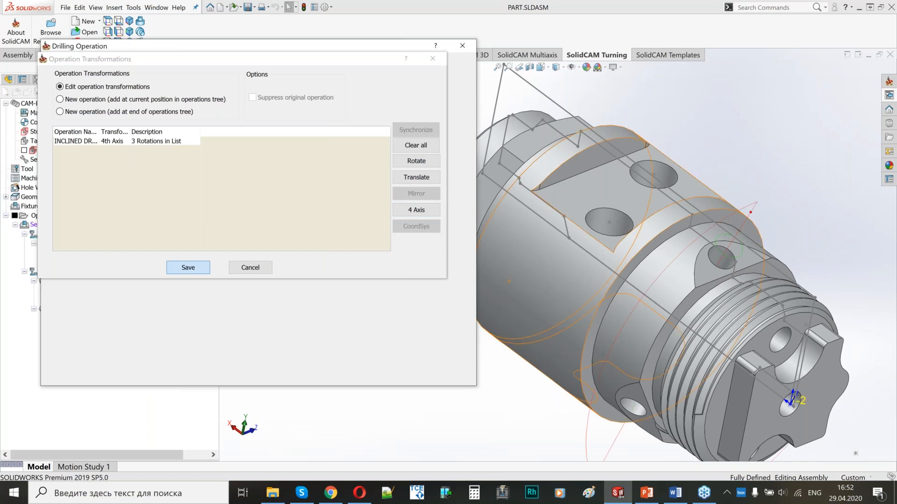
click(187, 267)
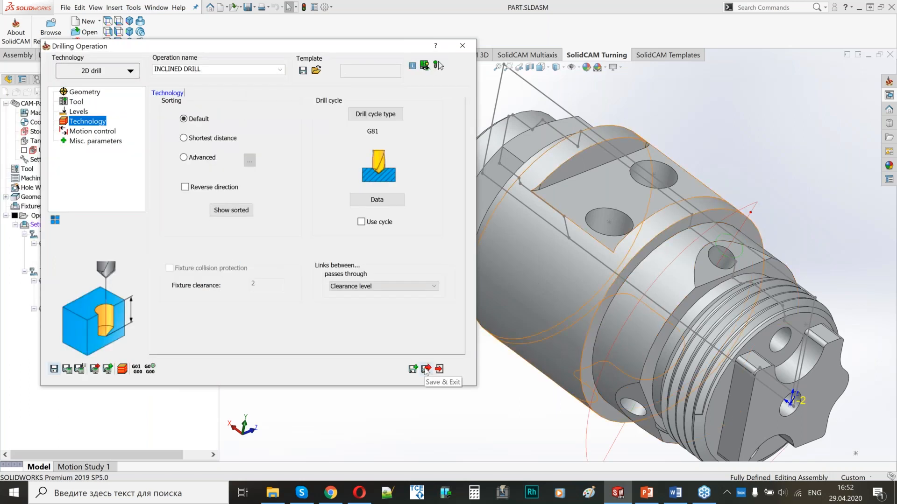
click(426, 369)
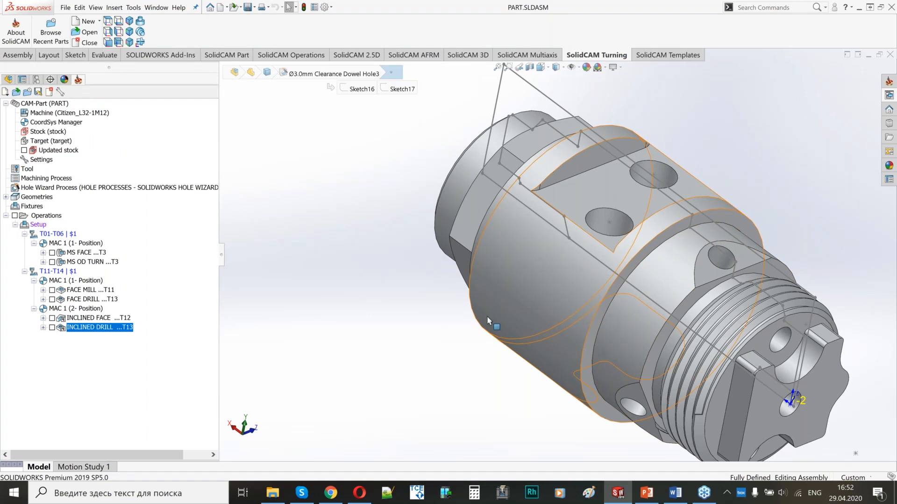
Examine the part around the inclined faces, the threaded end and the side flat with its two holes.
ctrl+middle_drag(645, 283, 487, 259)
middle_drag(559, 328, 591, 280)
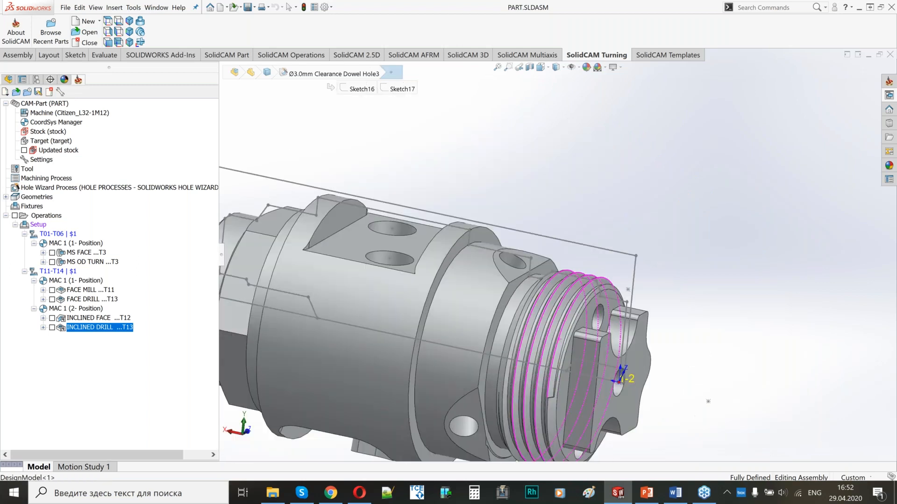
scroll(556, 205, up, 2)
scroll(543, 329, down, 2)
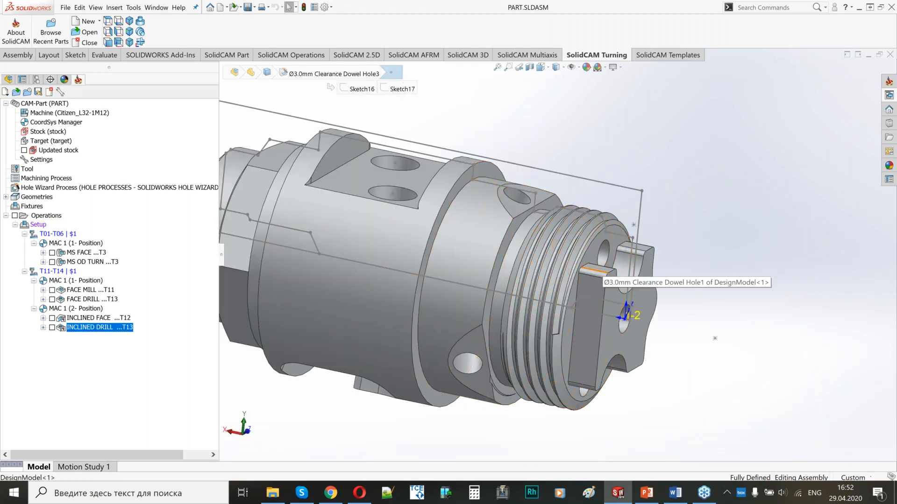
scroll(534, 240, down, 2)
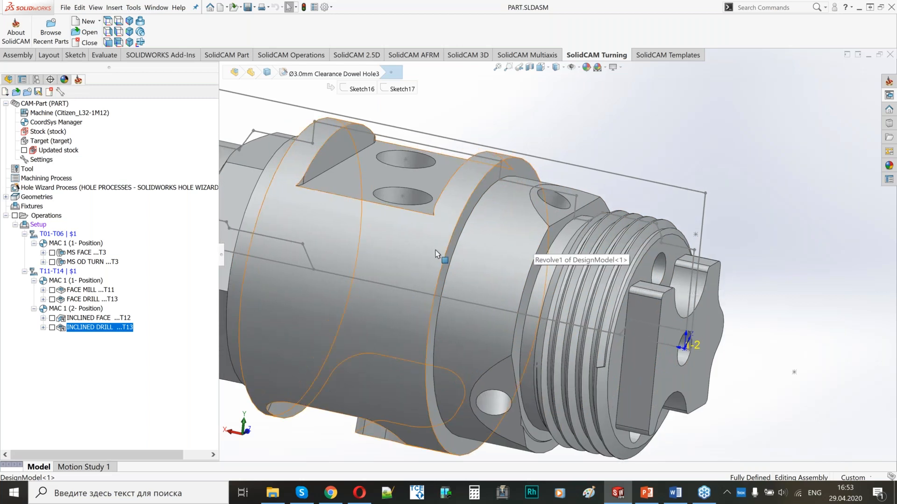
scroll(436, 250, up, 2)
scroll(444, 259, down, 2)
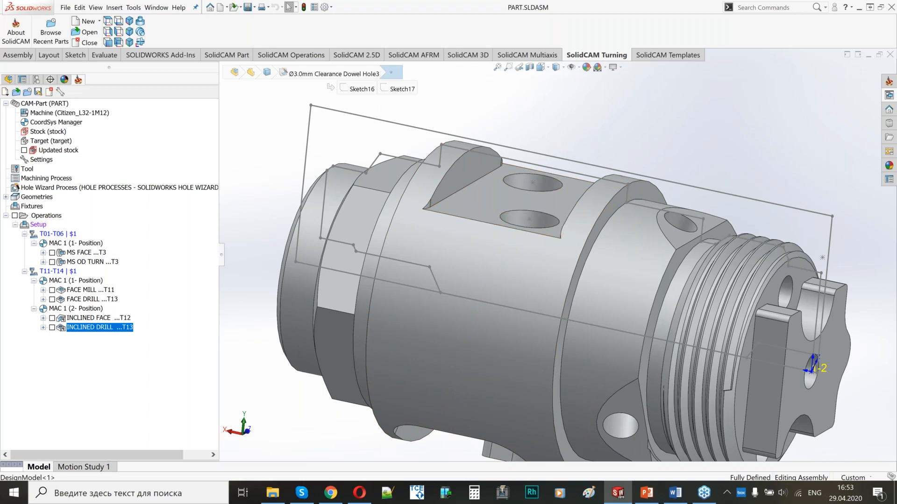
scroll(532, 239, up, 5)
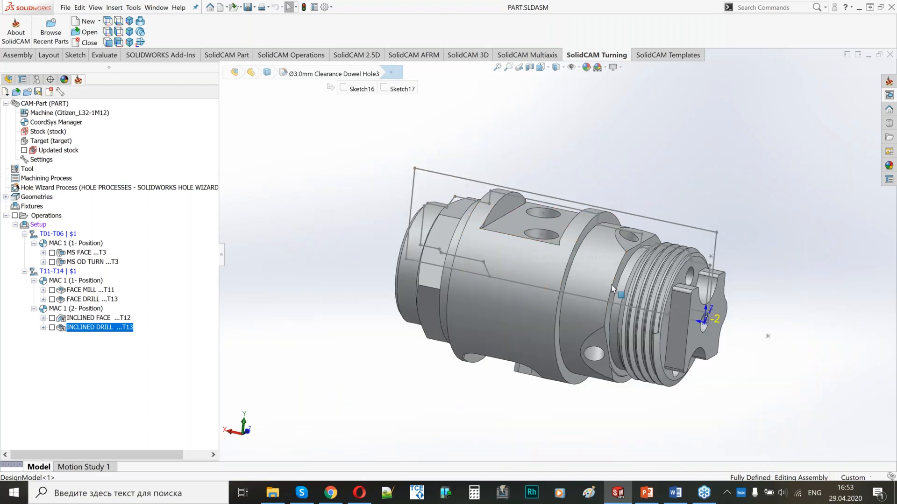
middle_drag(586, 288, 601, 300)
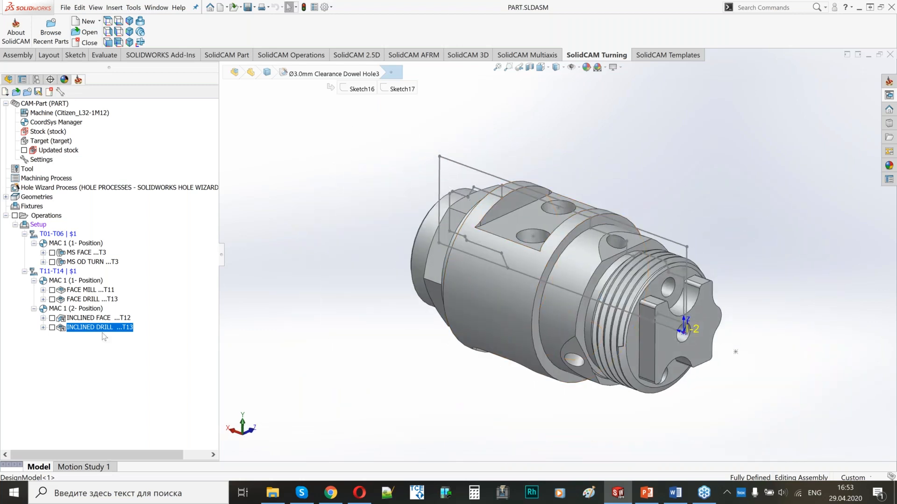
Simulate all operations of the Setup in SolidVerify, and open the Machine Simulation.
right_click(37, 226)
click(70, 263)
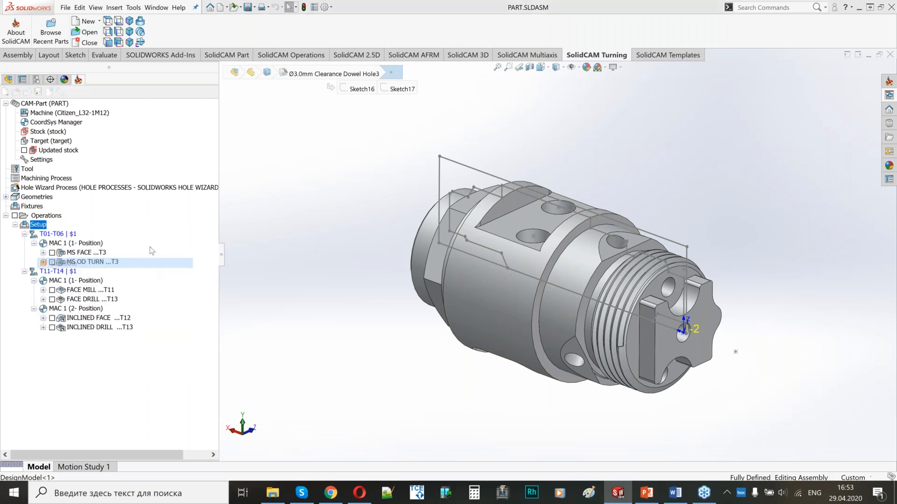
click(41, 47)
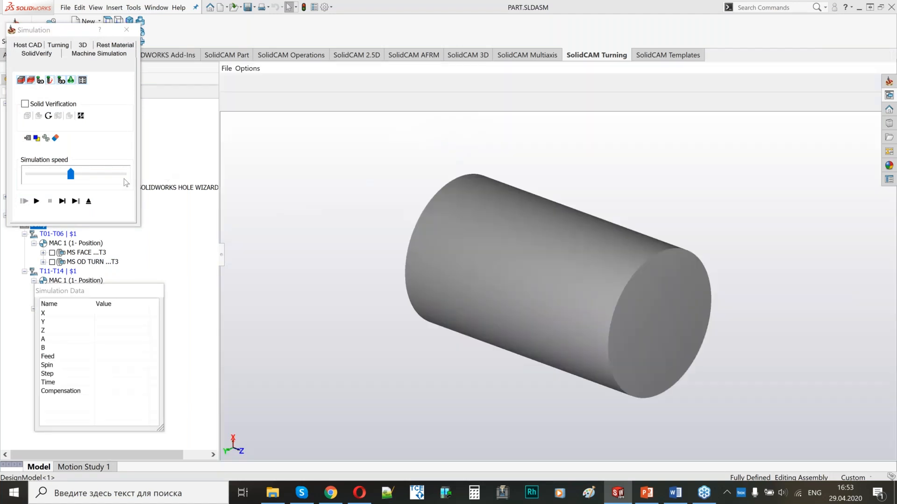
click(35, 187)
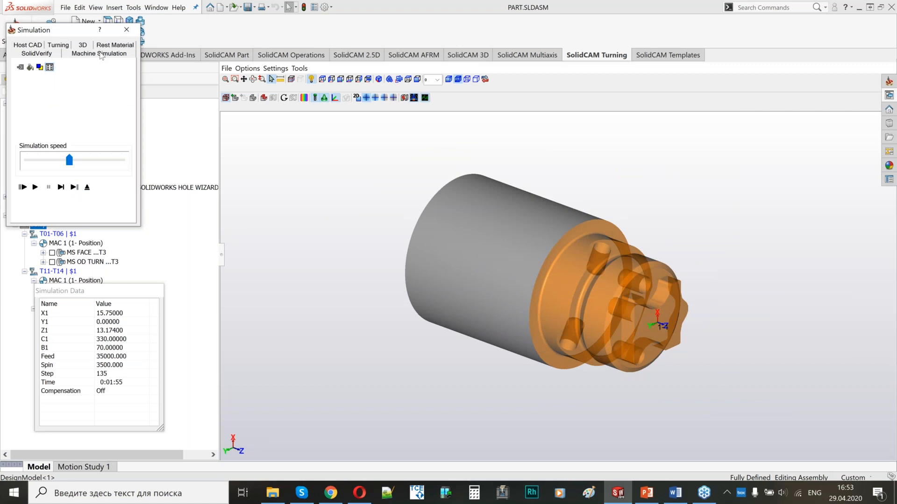
click(100, 54)
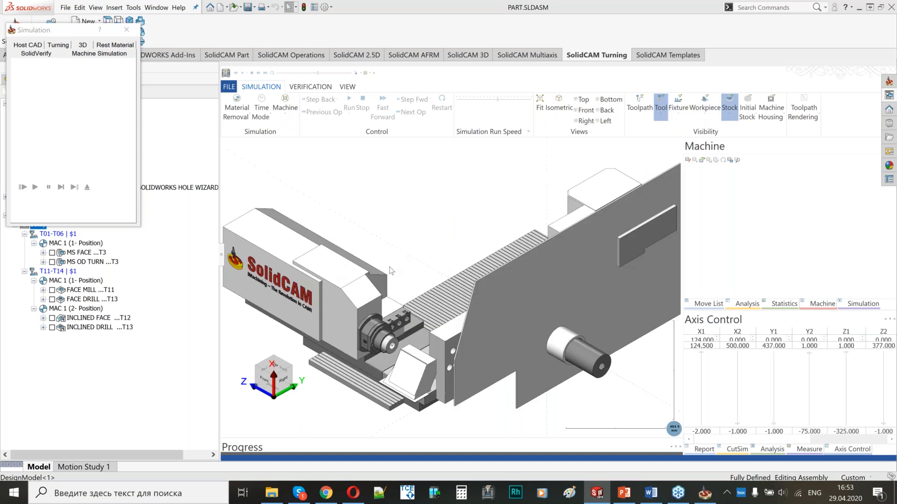
Show the simulation's move list and examine the machine's tool stations, main spindle and bar stock.
click(705, 304)
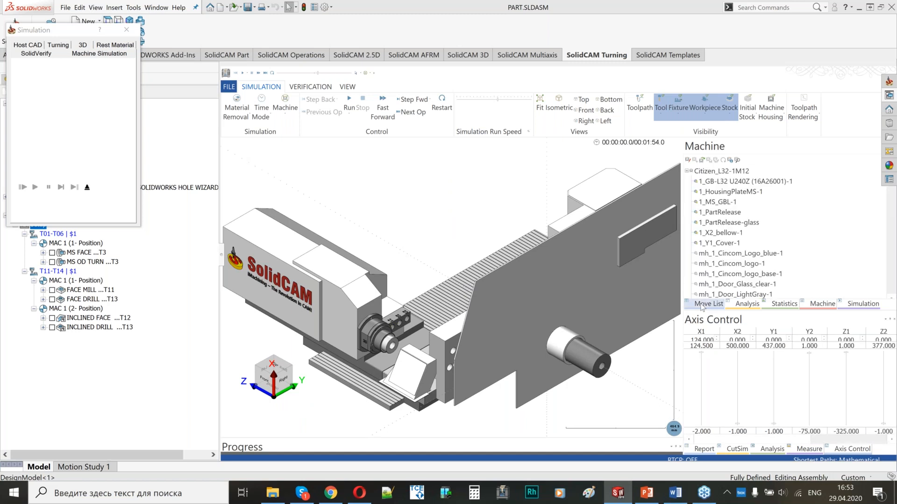
scroll(350, 199, down, 3)
middle_drag(285, 266, 339, 227)
scroll(339, 227, up, 6)
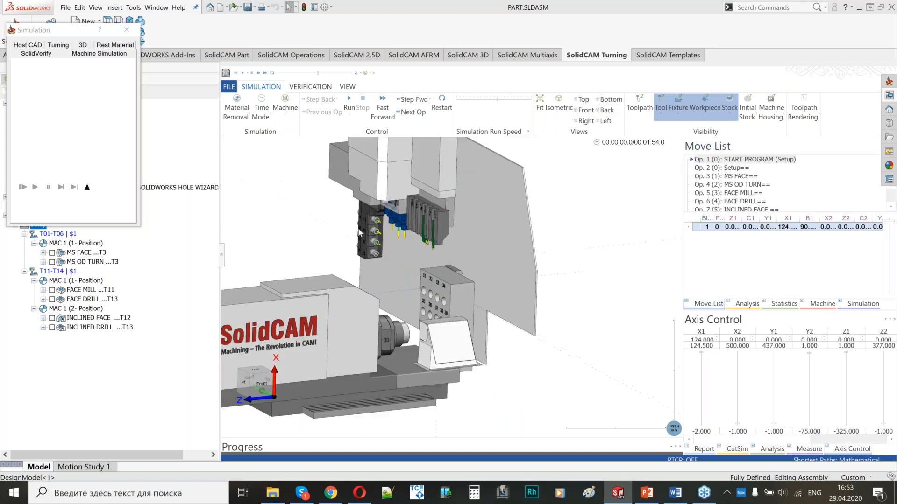
middle_drag(481, 277, 456, 239)
scroll(484, 250, up, 5)
scroll(484, 250, down, 4)
scroll(445, 193, up, 4)
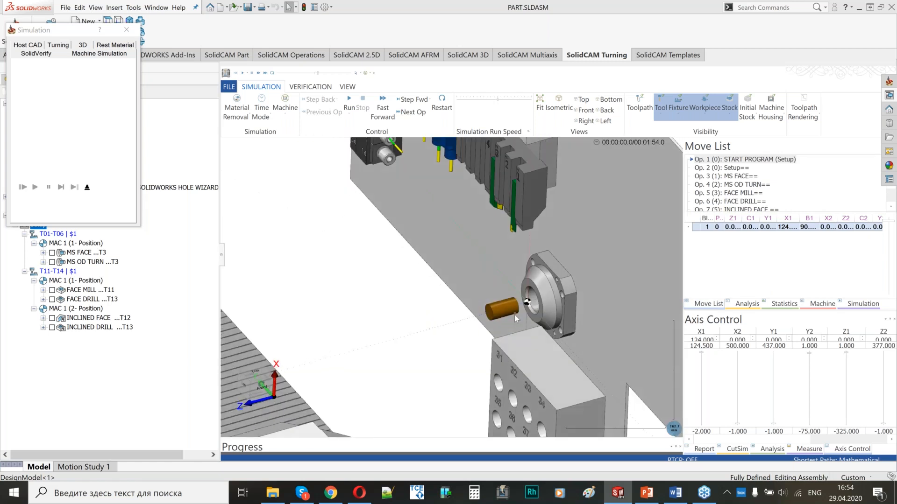
scroll(514, 315, down, 6)
scroll(487, 182, up, 2)
scroll(518, 340, up, 1)
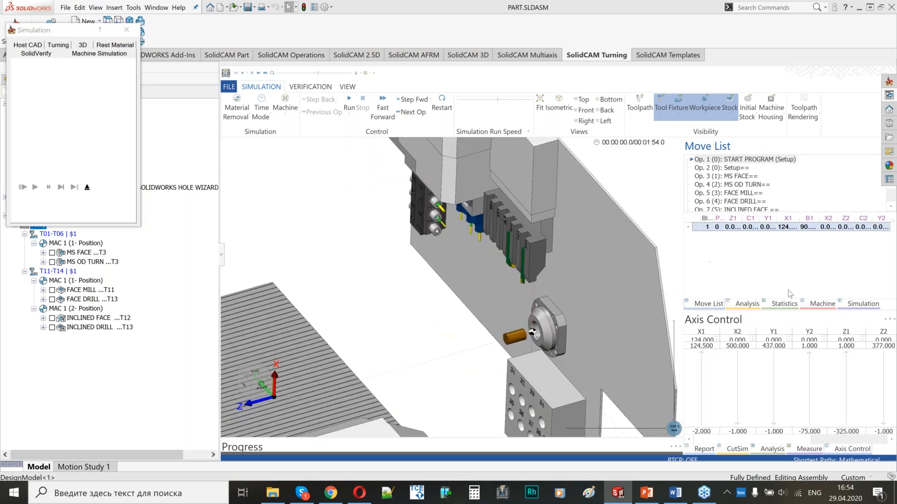
Run the machine simulation through MS FACE and MS OD TURN, raising the run speed in stages while watching the cuts.
click(484, 100)
click(350, 103)
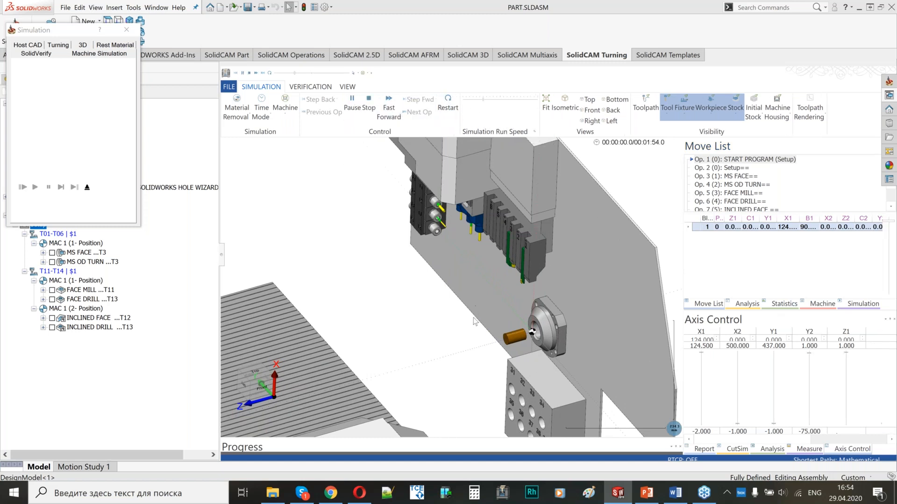
scroll(514, 341, up, 5)
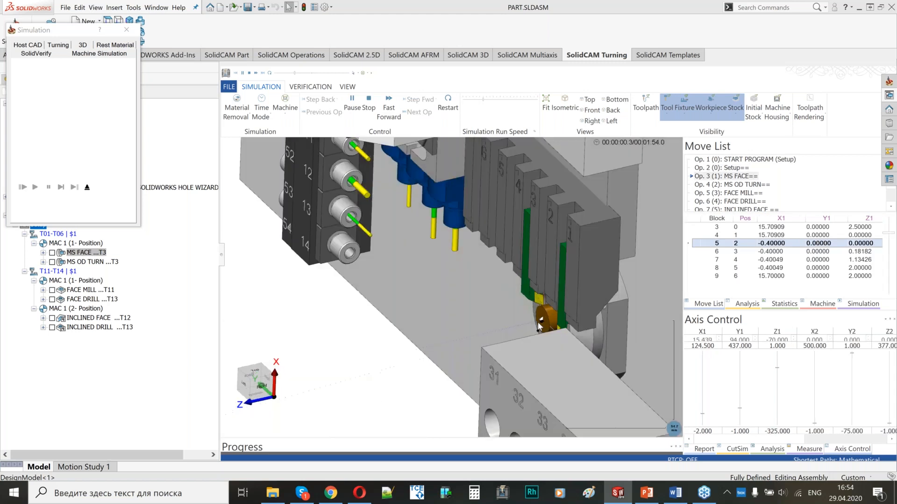
scroll(544, 323, up, 2)
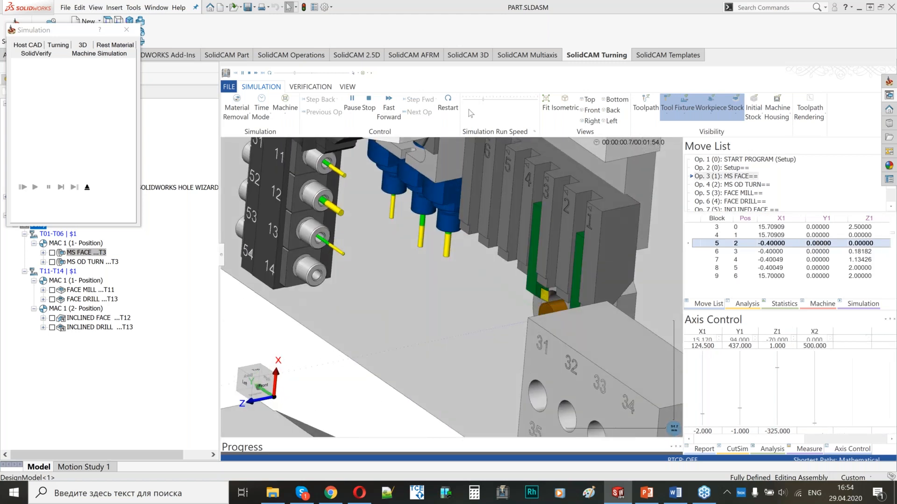
drag(483, 99, 497, 100)
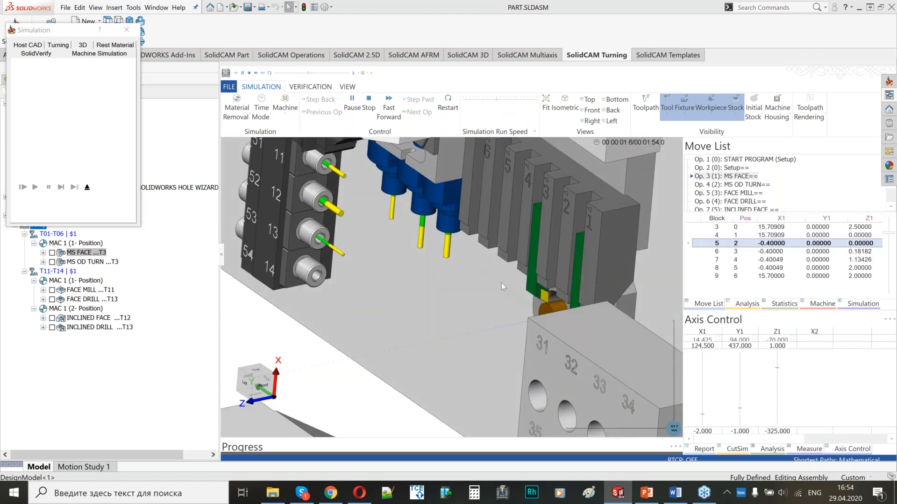
scroll(501, 282, down, 3)
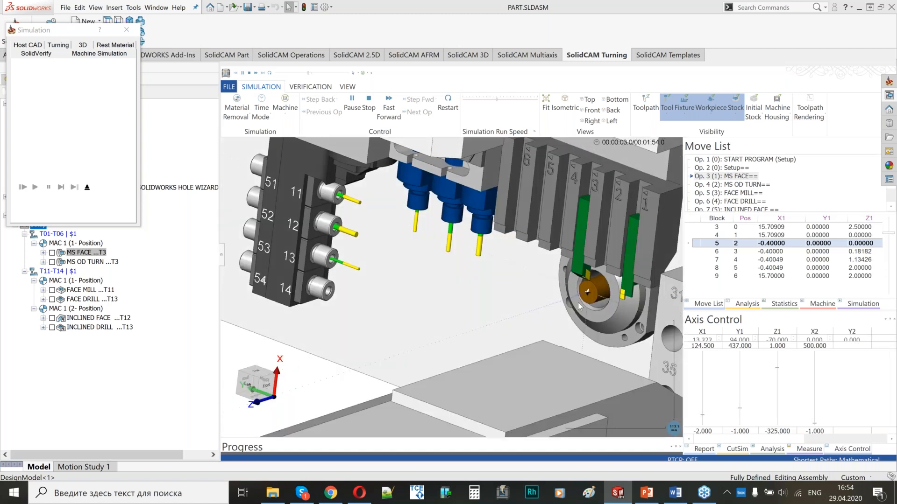
scroll(551, 269, up, 3)
scroll(565, 260, up, 5)
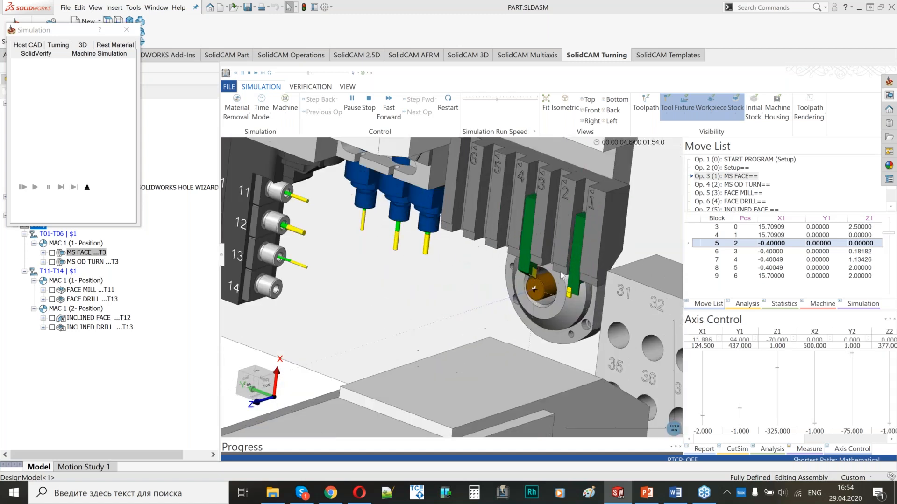
drag(497, 99, 508, 100)
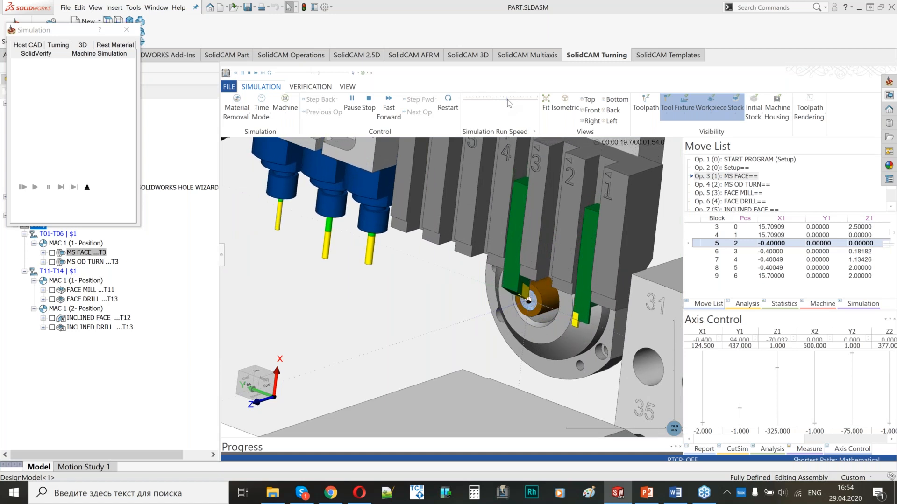
drag(507, 99, 514, 100)
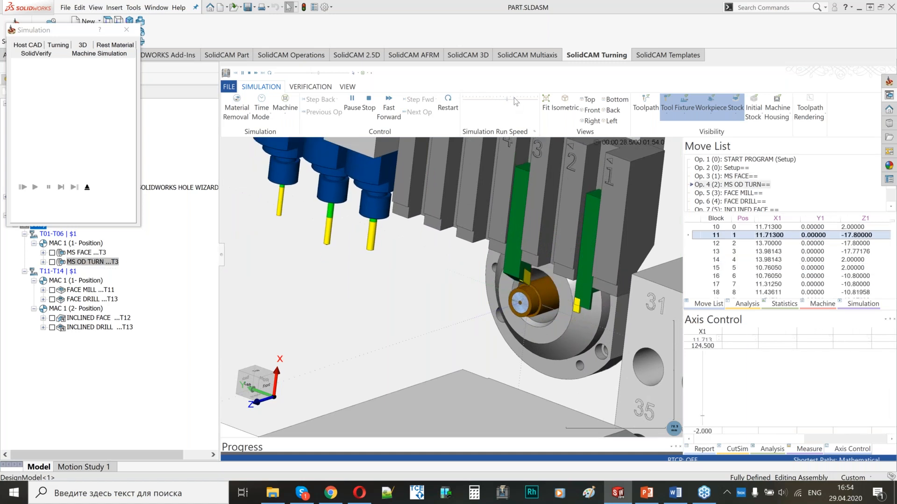
Slow the simulation for a close look at FACE MILL, speed it up to finish the remaining operations, and exit the simulation.
click(483, 100)
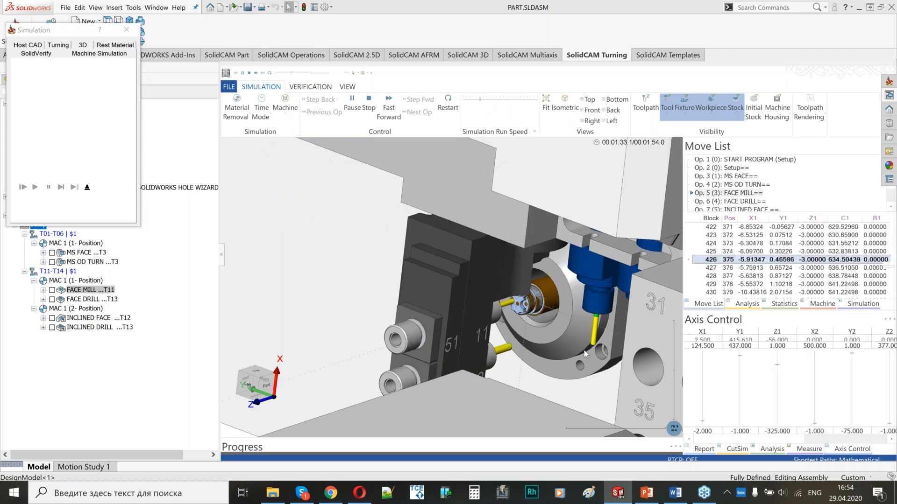
middle_drag(546, 337, 540, 335)
scroll(540, 335, up, 5)
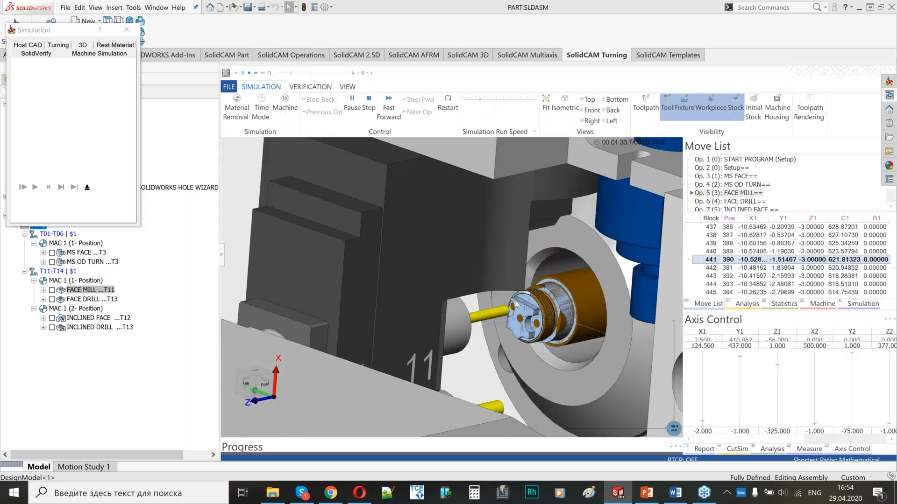
click(490, 100)
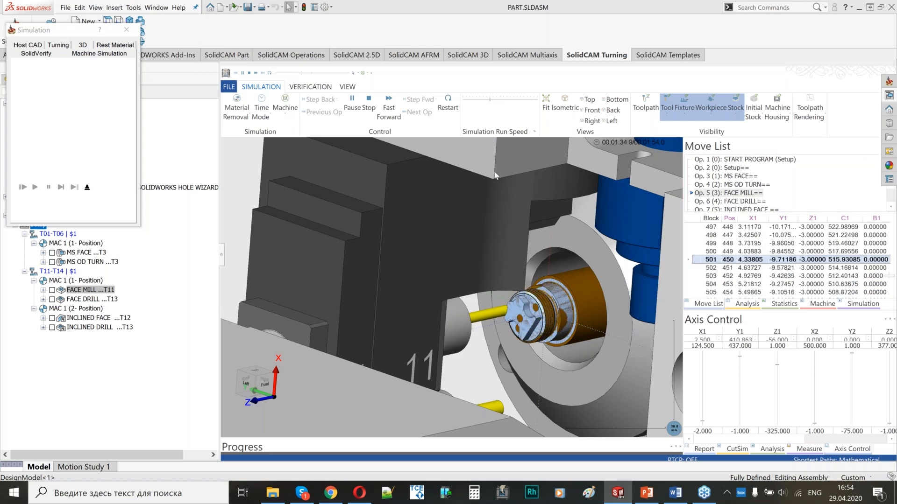
click(497, 100)
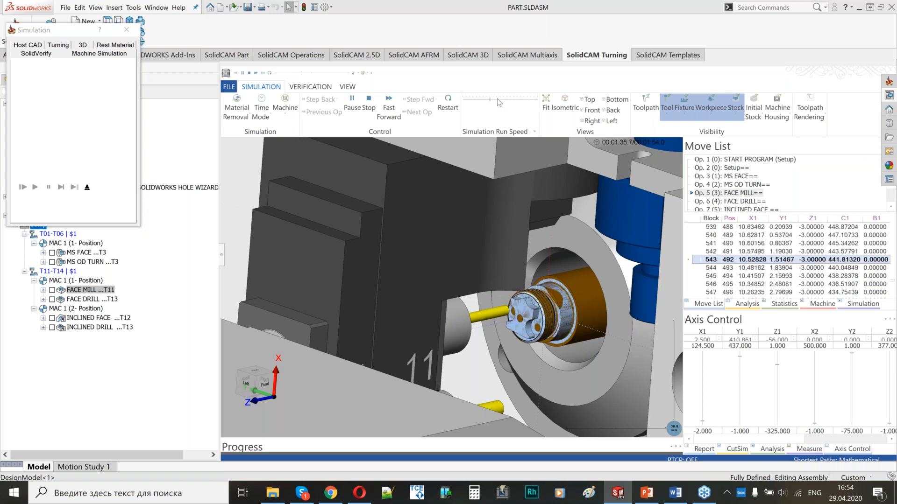
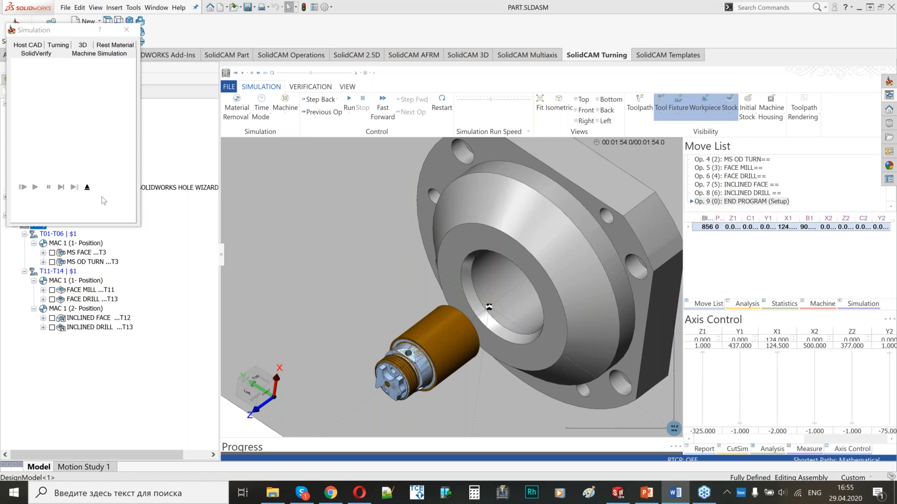
click(87, 187)
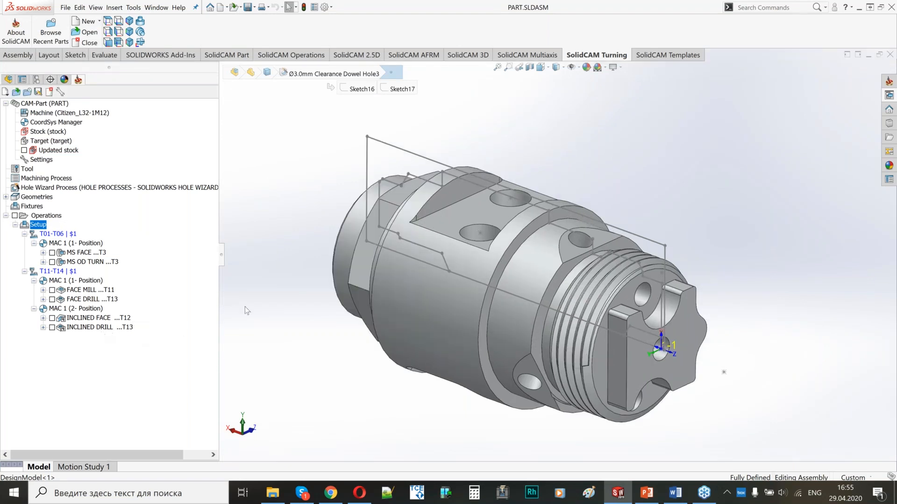
Add a Turning operation after INCLINED DRILL and name it MS OD TURN 2.
right_click(90, 330)
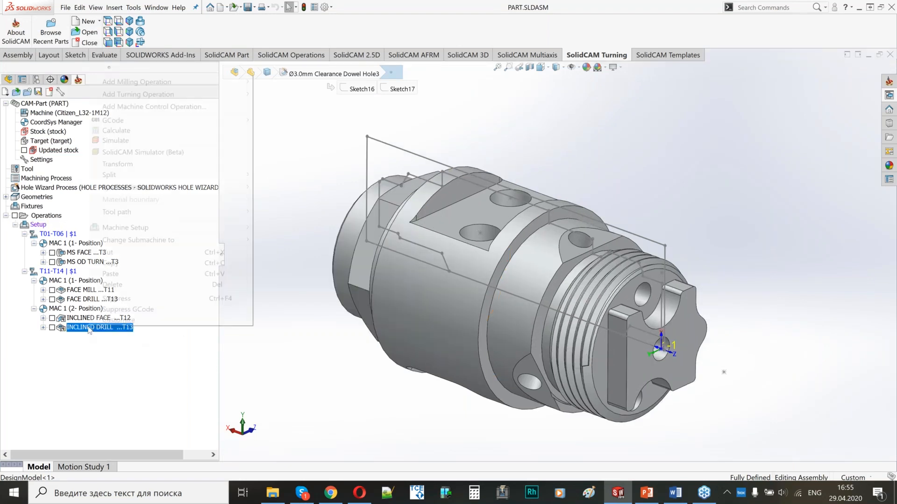
mouse_move(168, 95)
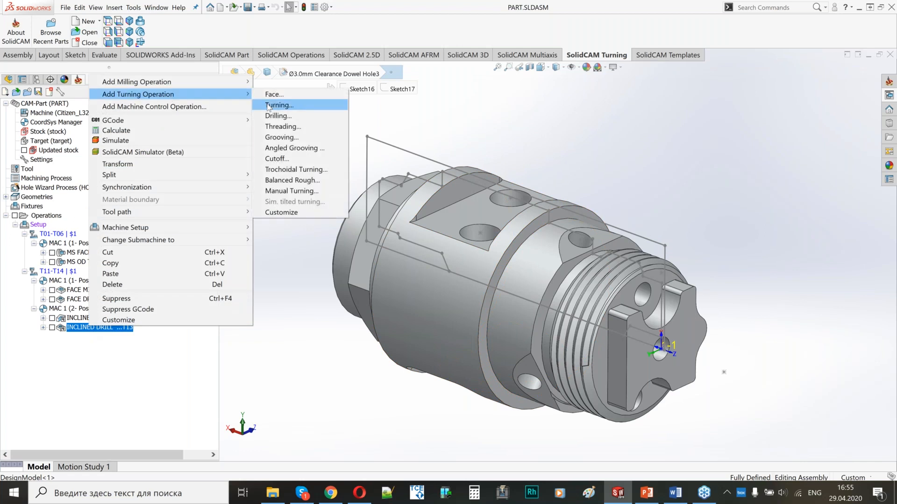
click(276, 105)
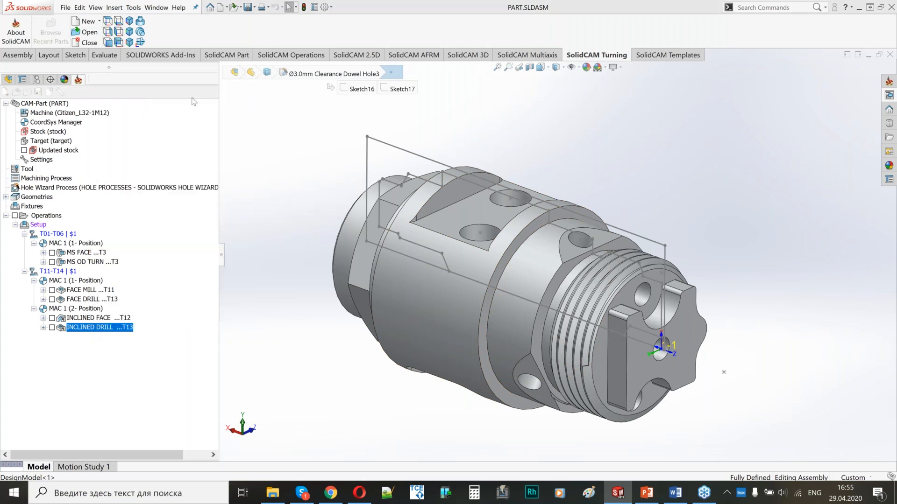
click(191, 70)
text(MS OD TURN 2)
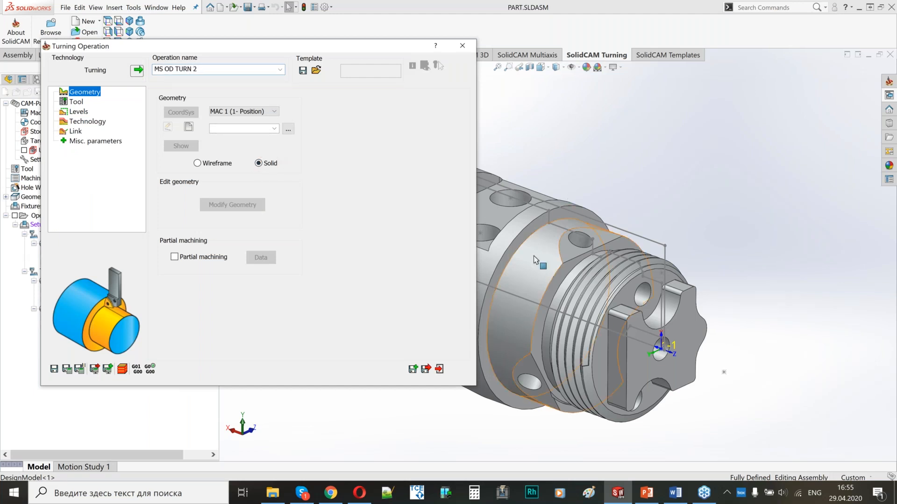
Define a new turning geometry for MS OD TURN 2 from the large-diameter cylindrical face around the side flat.
ctrl+middle_drag(575, 263, 724, 280)
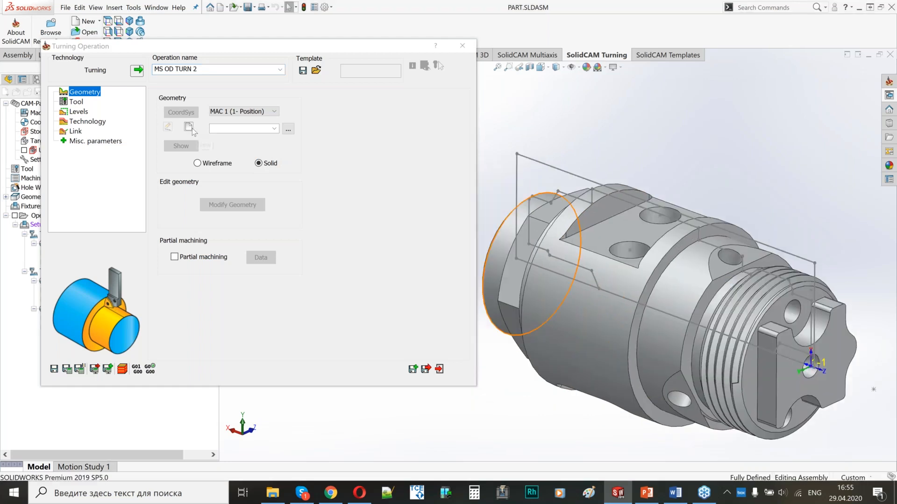
click(188, 127)
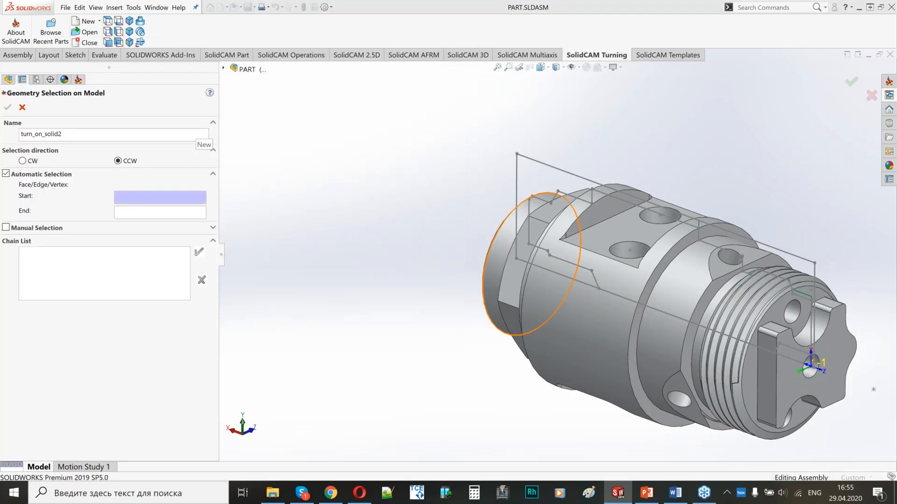
click(580, 317)
middle_drag(676, 345, 723, 322)
click(200, 253)
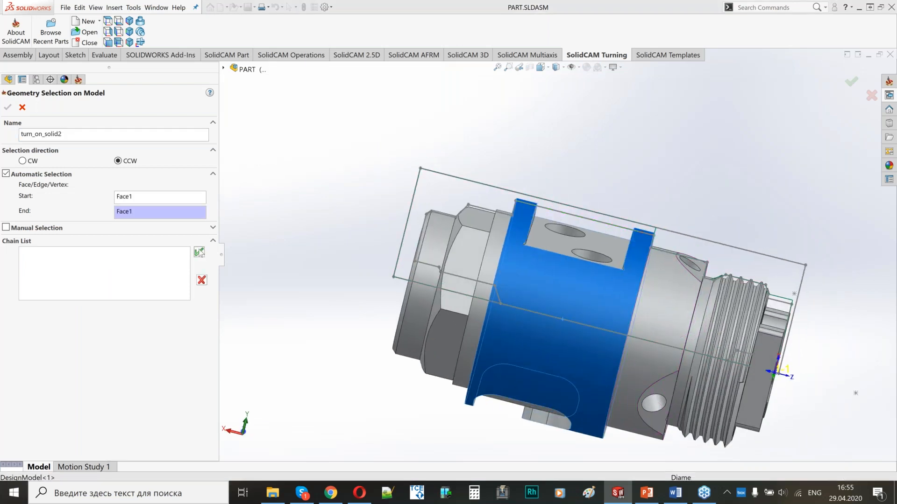
click(13, 112)
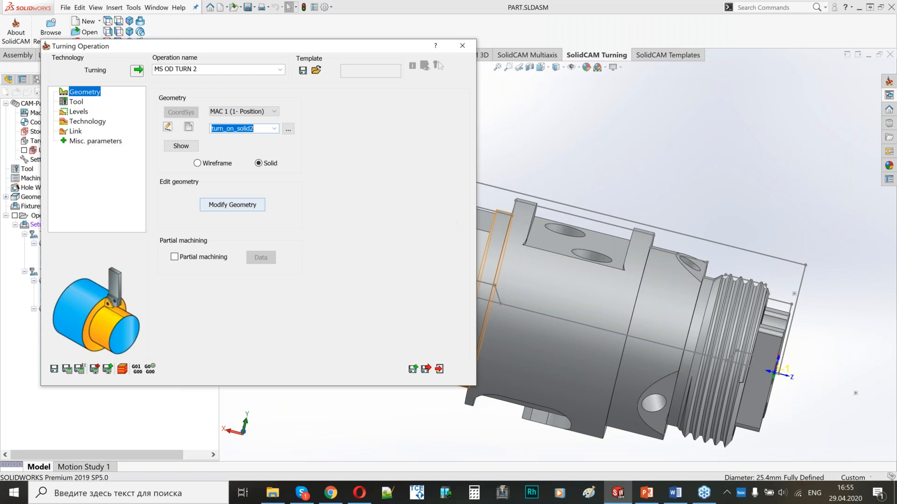
Modify the turning geometry of MS OD TURN 2 with tangential extensions of 1 at both the start and the end.
click(646, 278)
middle_drag(624, 276, 570, 237)
scroll(571, 237, up, 2)
scroll(570, 237, down, 4)
scroll(570, 237, up, 2)
scroll(570, 237, down, 3)
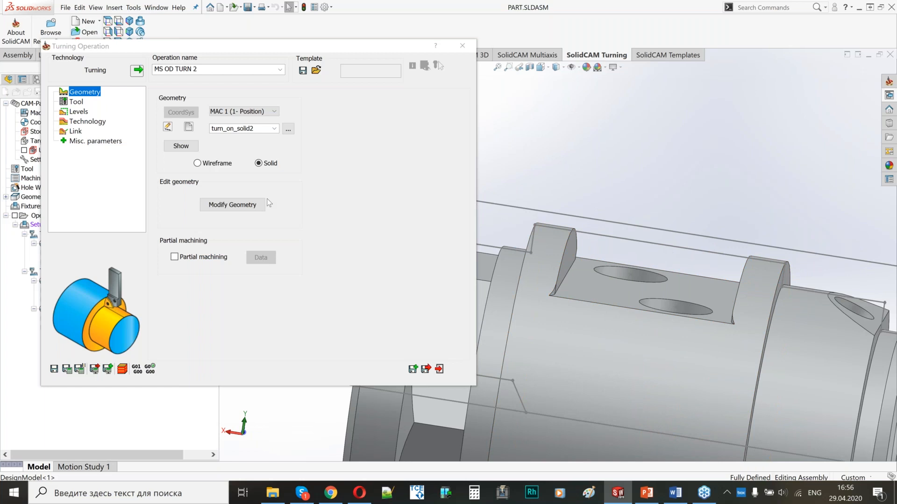
click(226, 206)
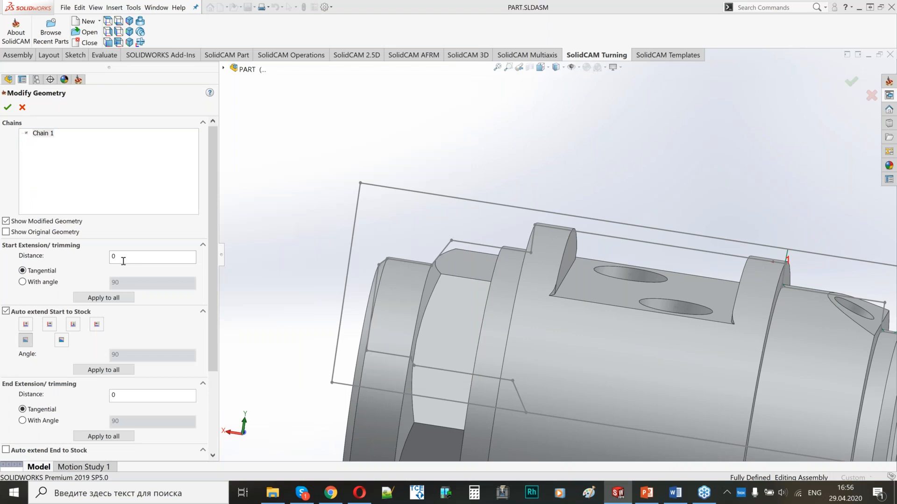
double_click(122, 261)
text(1)
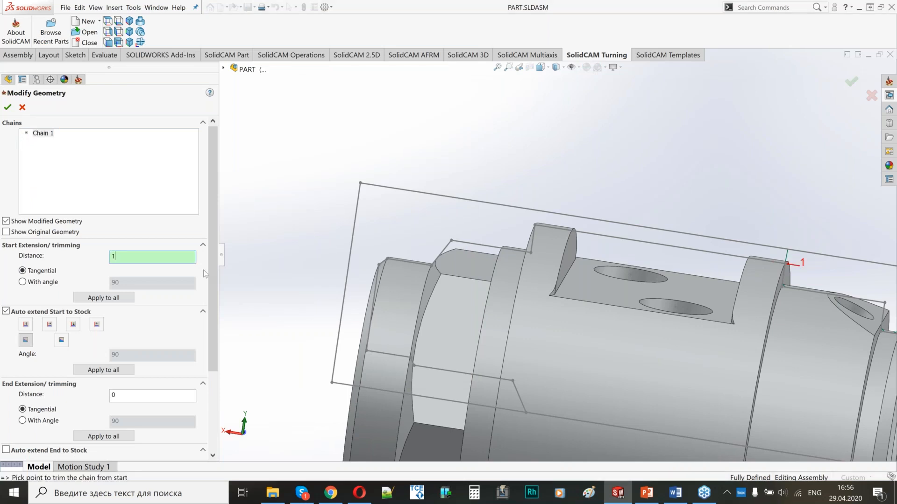
scroll(142, 272, down, 3)
double_click(124, 285)
text(1)
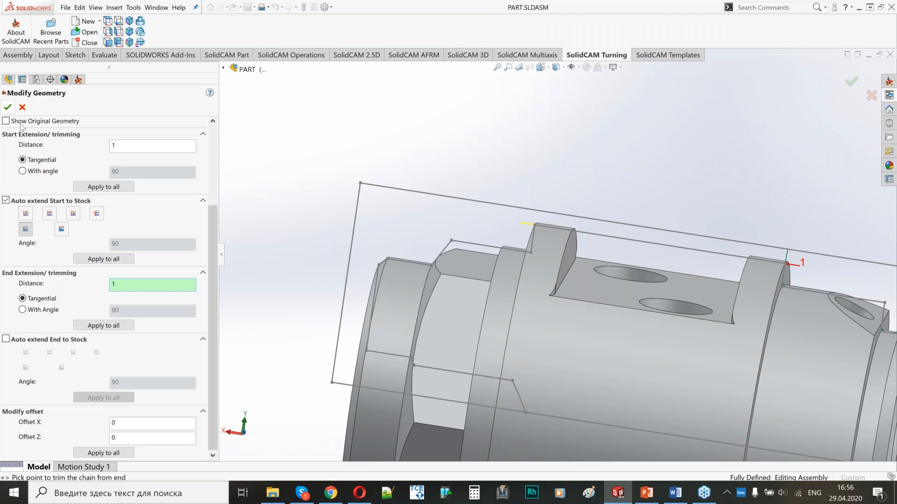
click(8, 107)
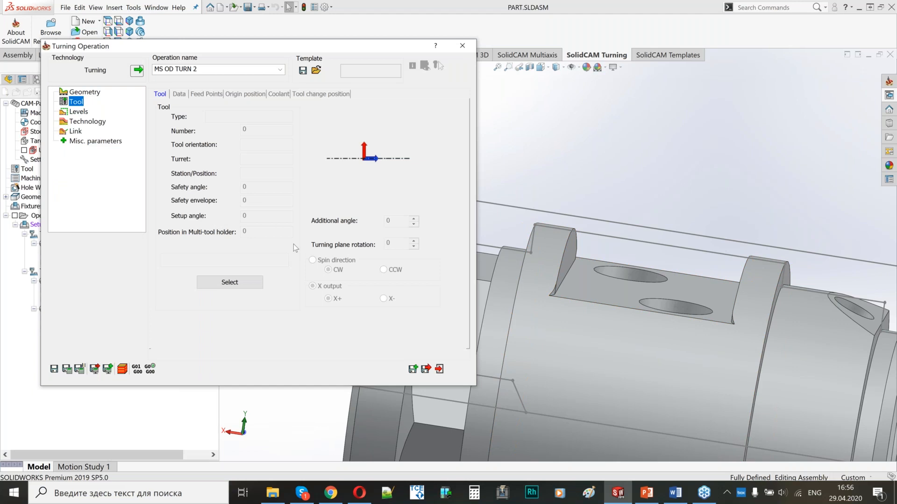
Assign turning tool 3 with the DAAA 11T304 insert to MS OD TURN 2, and review its safety levels and general technology settings.
click(240, 282)
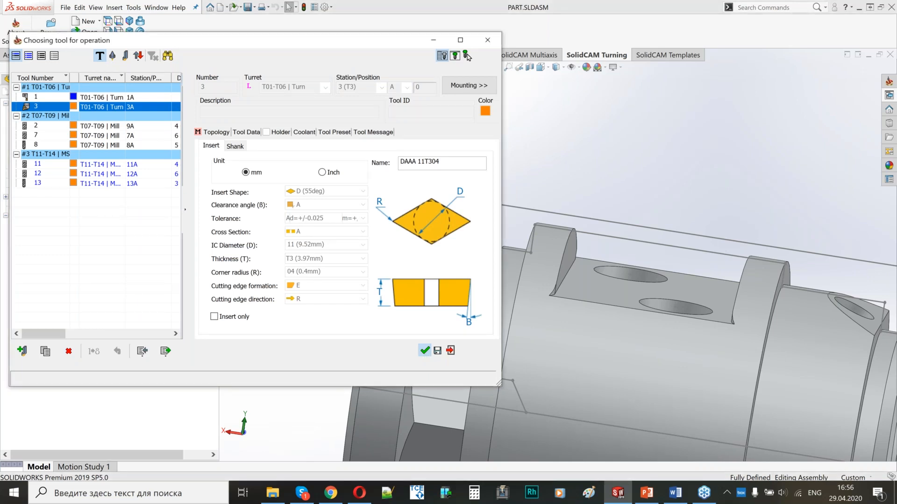
click(425, 351)
click(78, 112)
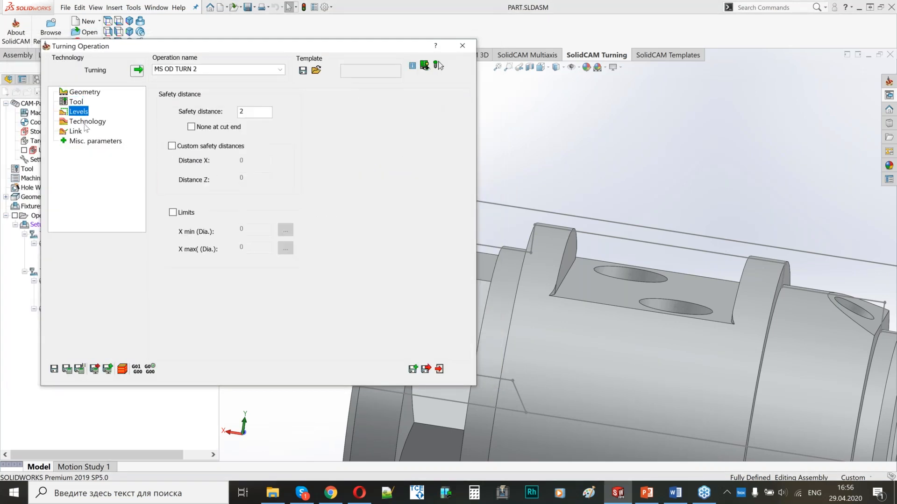
click(87, 122)
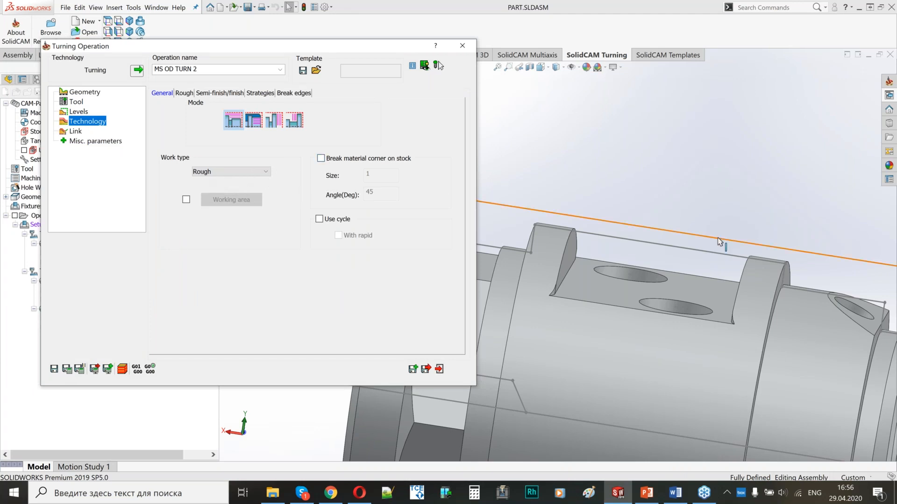
drag(344, 45, 298, 48)
scroll(751, 211, up, 3)
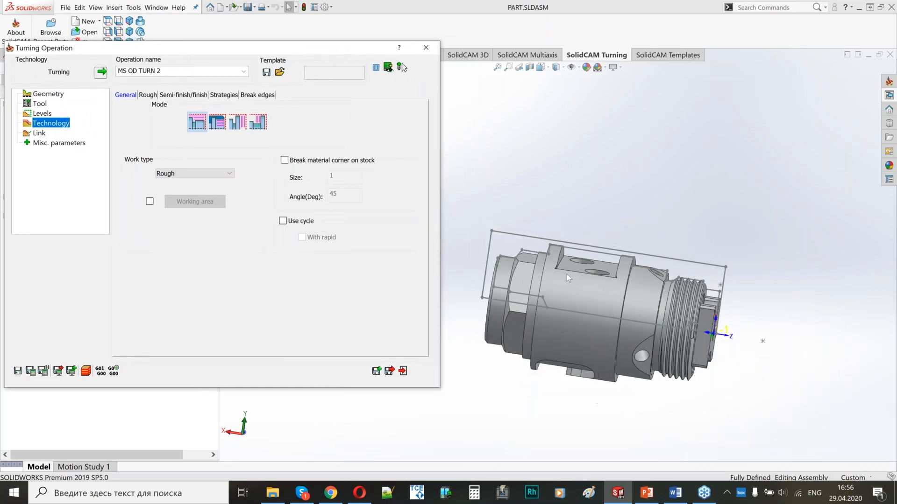
Set the roughing parameters of MS OD TURN 2 to a step down of 2 and rough offset distances X and Z of 0.
scroll(568, 274, down, 2)
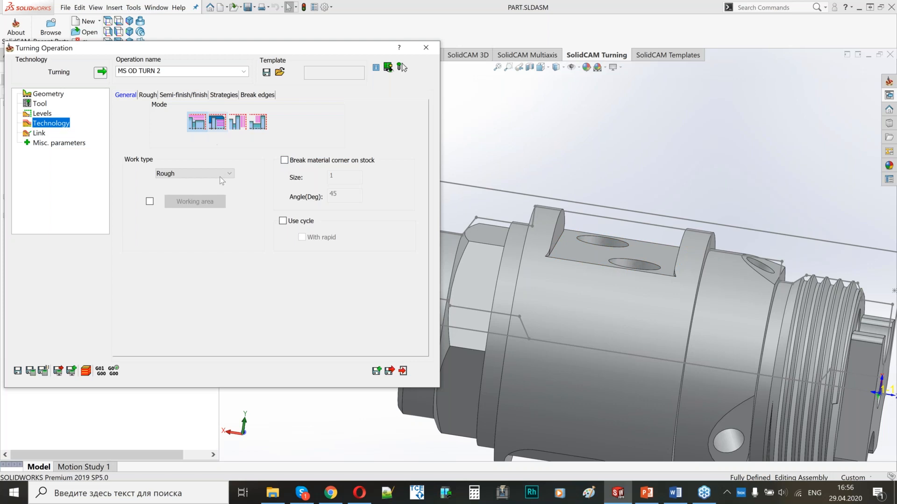
click(148, 95)
text(2)
click(364, 139)
double_click(365, 139)
text(0)
double_click(366, 154)
text(0)
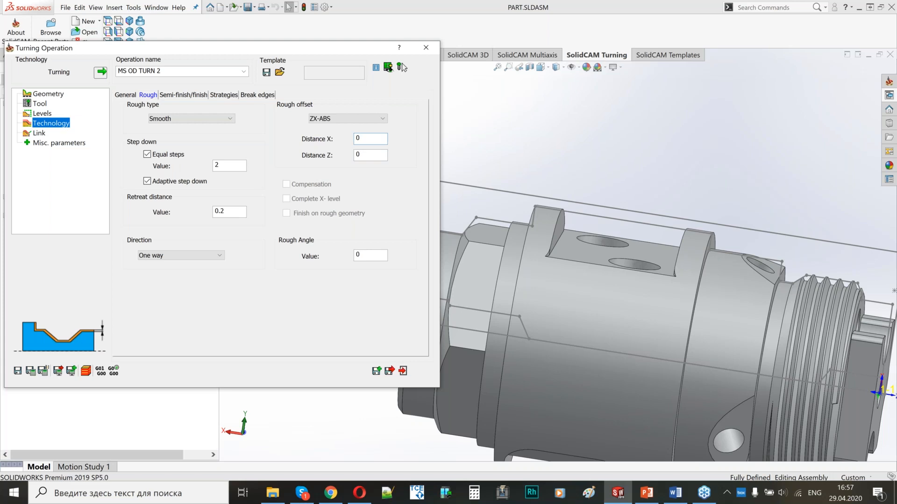
click(195, 95)
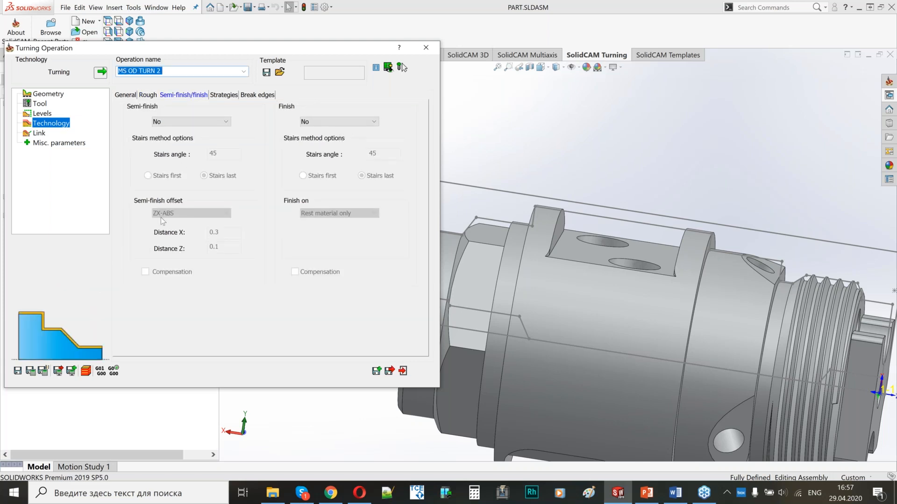
Set the approach point to Only X at diameter 40, use the same retract point, and save and calculate MS OD TURN 2.
click(41, 134)
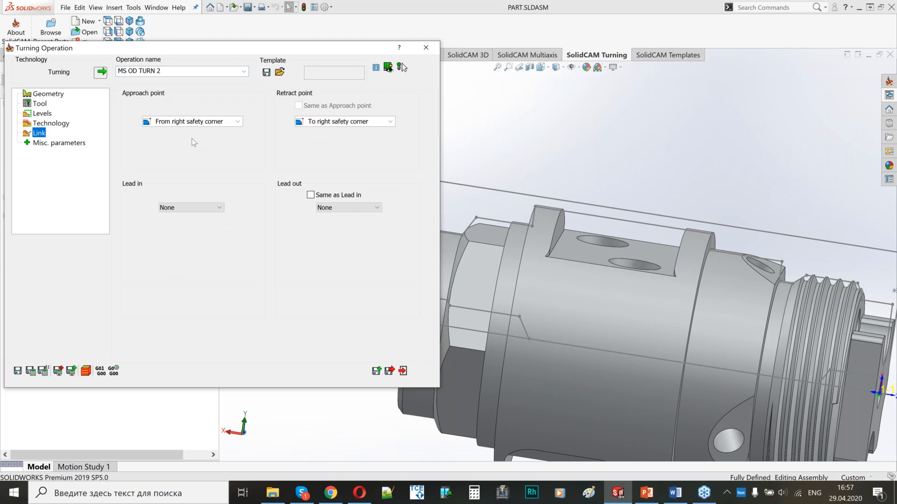
click(205, 121)
click(189, 167)
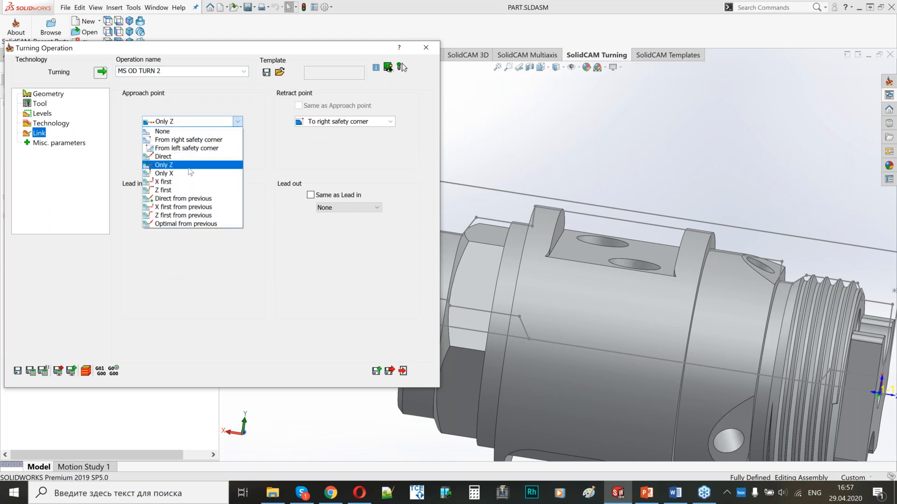
click(190, 124)
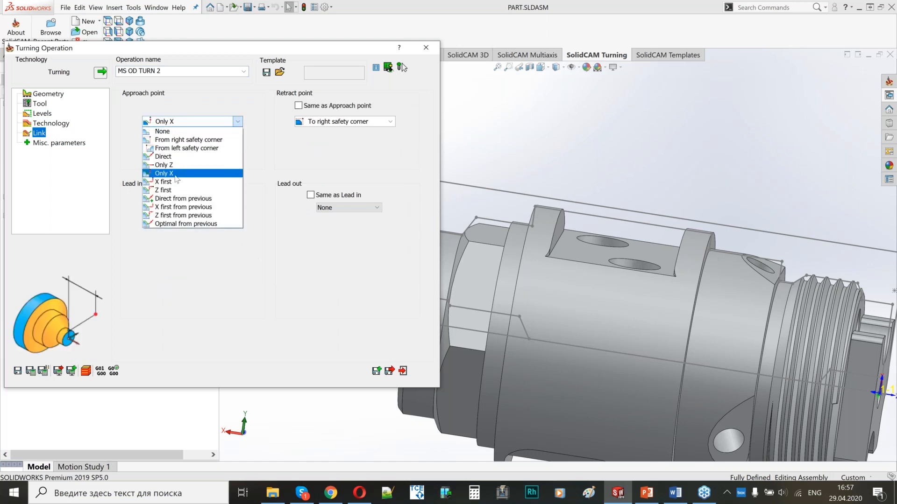
click(176, 175)
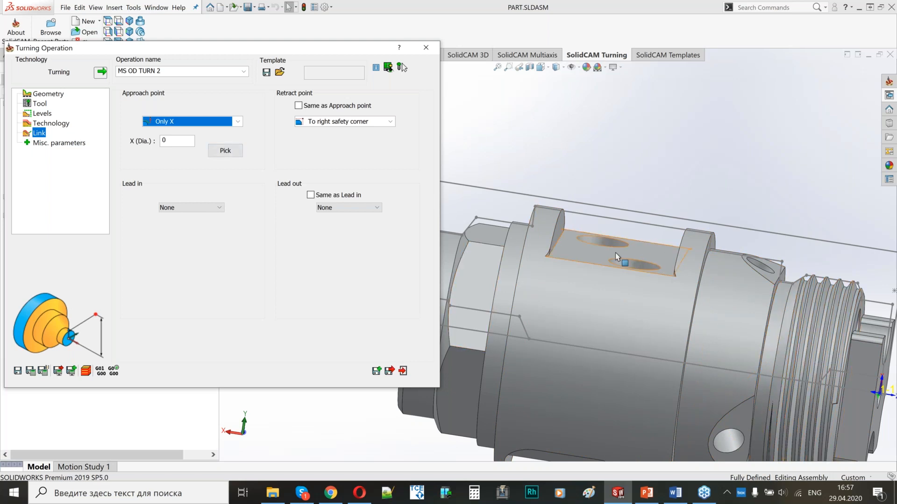
click(177, 140)
text(40)
click(298, 106)
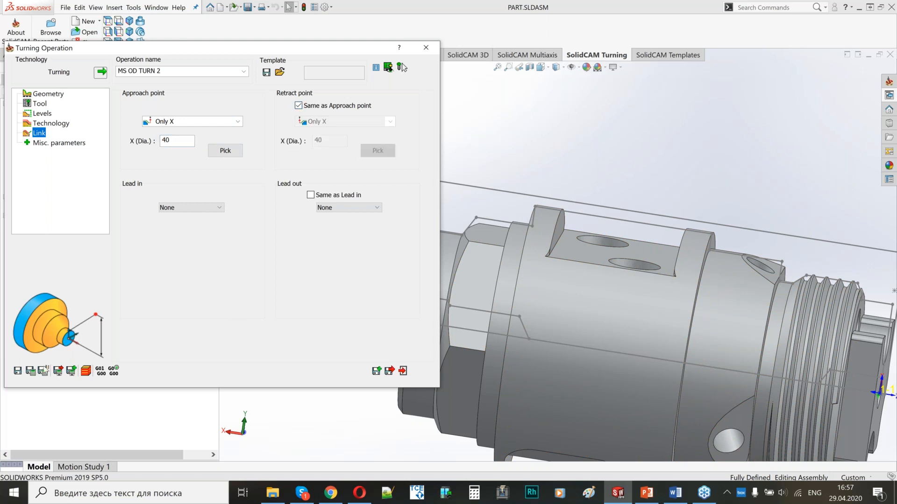
click(31, 370)
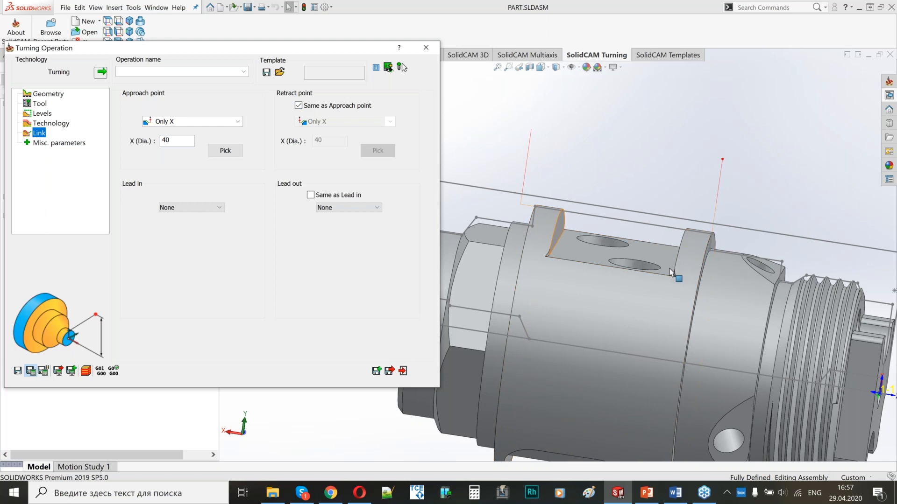
Examine the calculated MS OD TURN 2 toolpath around the two collars, including its approach and retract moves.
mouse_move(670, 272)
middle_down()
mouse_move(704, 243)
mouse_move(673, 271)
middle_up()
scroll(615, 266, up, 3)
middle_drag(615, 266, 635, 248)
scroll(556, 269, down, 3)
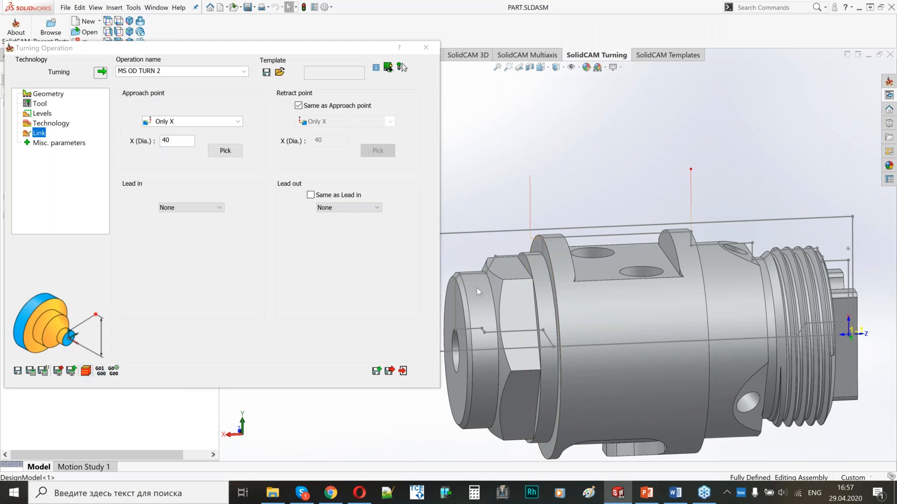
scroll(552, 231, down, 5)
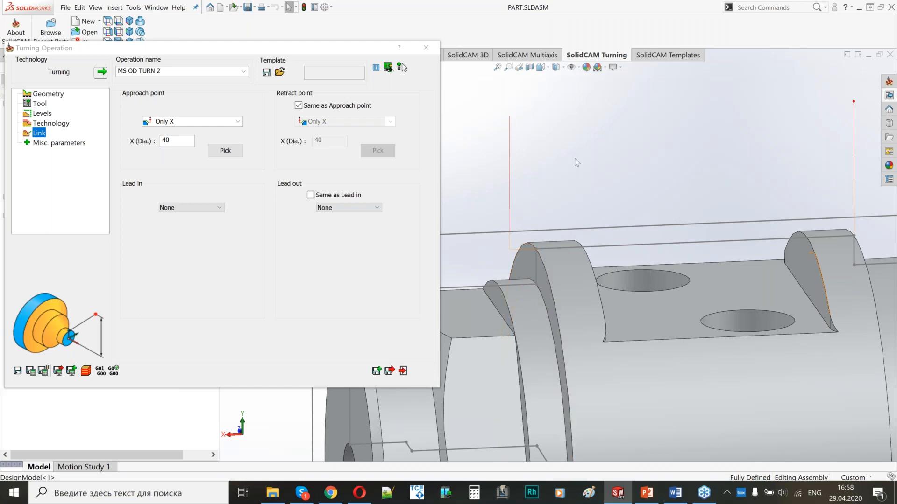
scroll(575, 159, up, 5)
middle_drag(640, 299, 644, 344)
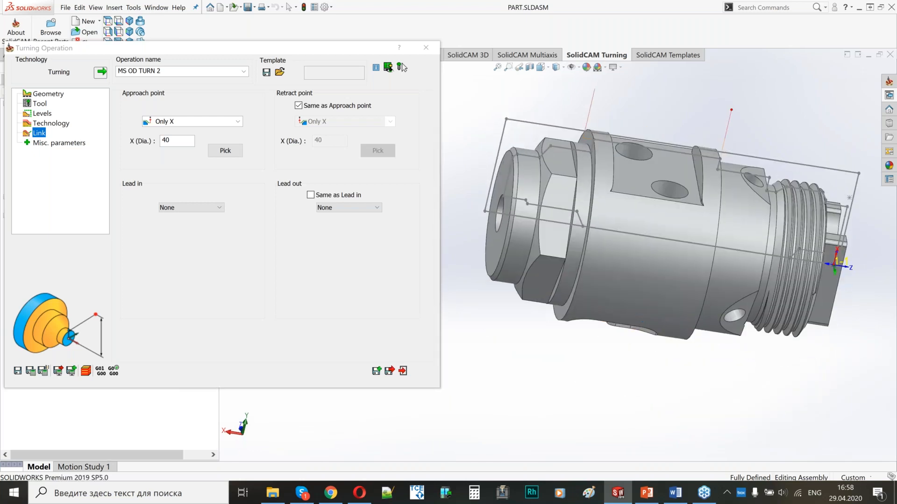
scroll(604, 94, down, 3)
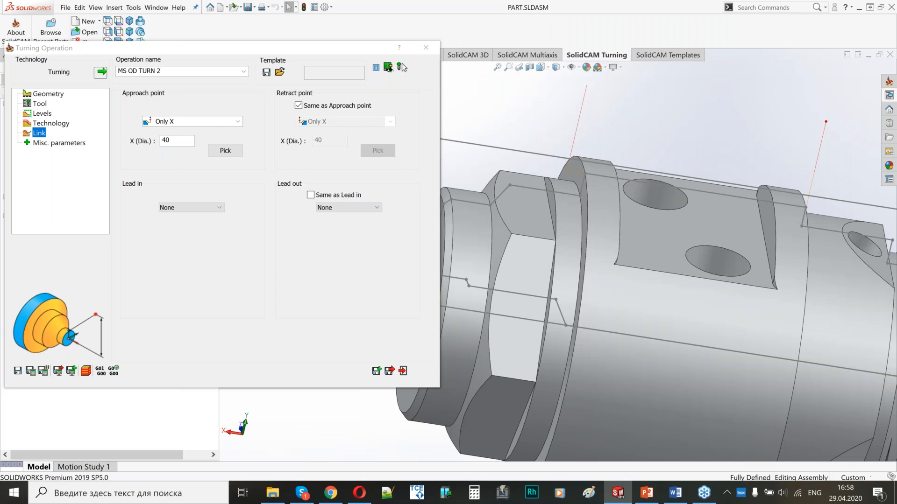
scroll(665, 170, up, 3)
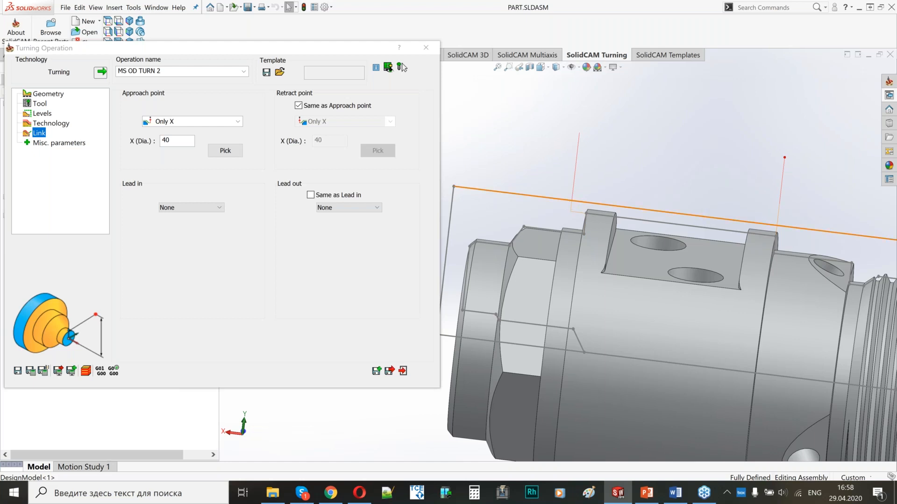
scroll(570, 206, down, 3)
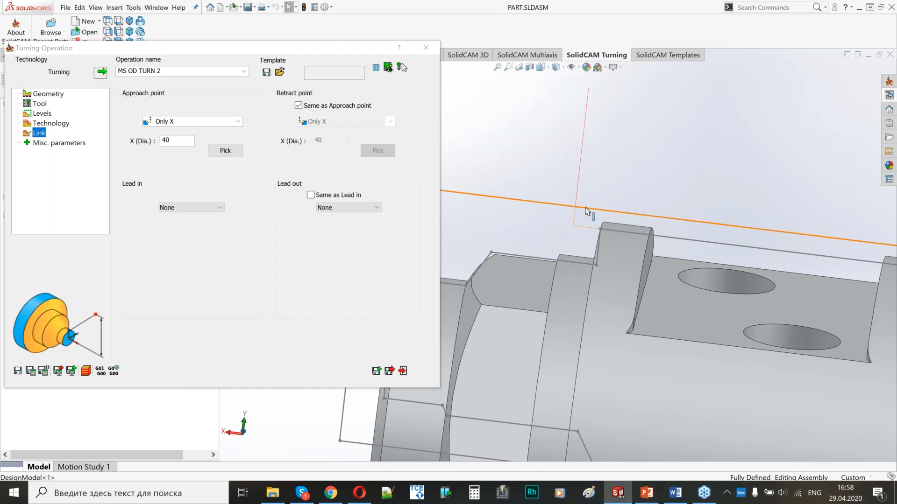
scroll(567, 233, up, 5)
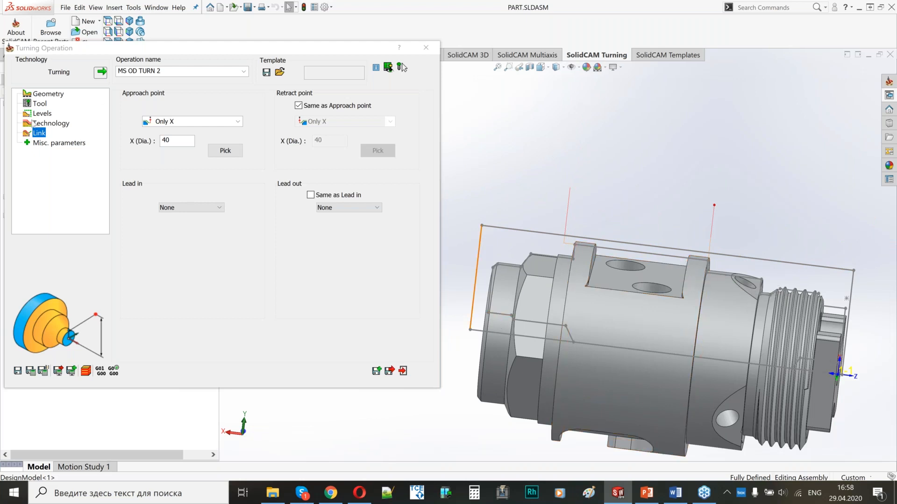
Enable breaking the material corner on stock with size 0.5 at 45 degrees, check the recalculated toolpath, and close MS OD TURN 2.
click(51, 123)
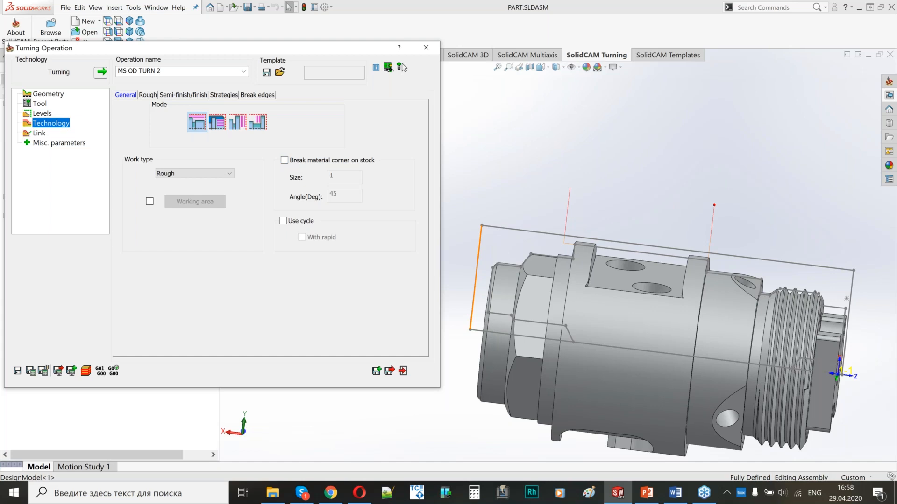
click(284, 160)
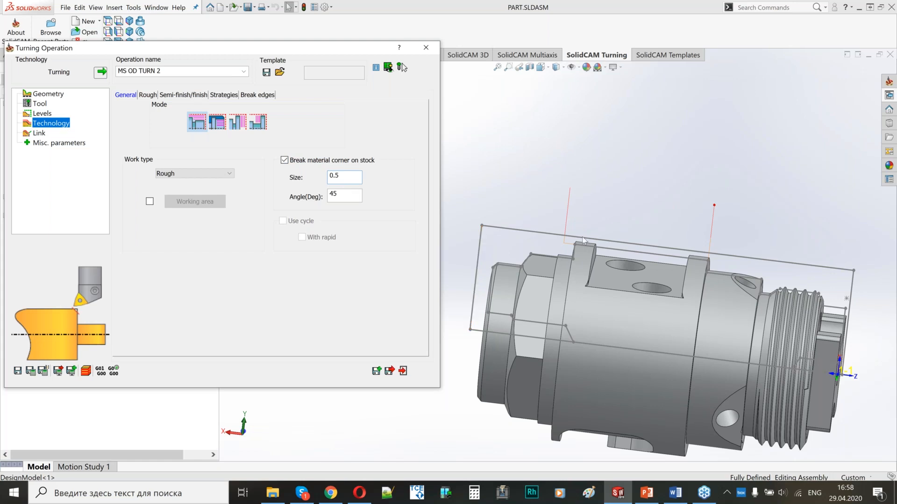
middle_drag(608, 280, 593, 282)
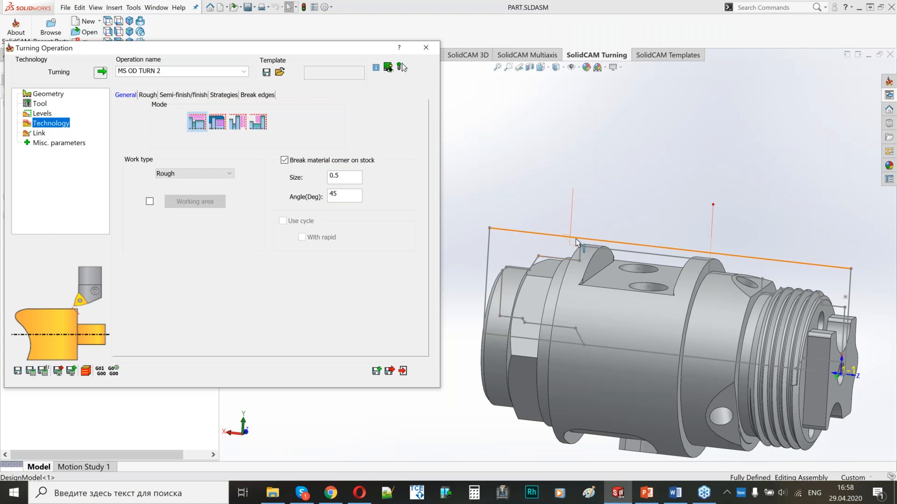
scroll(575, 240, up, 5)
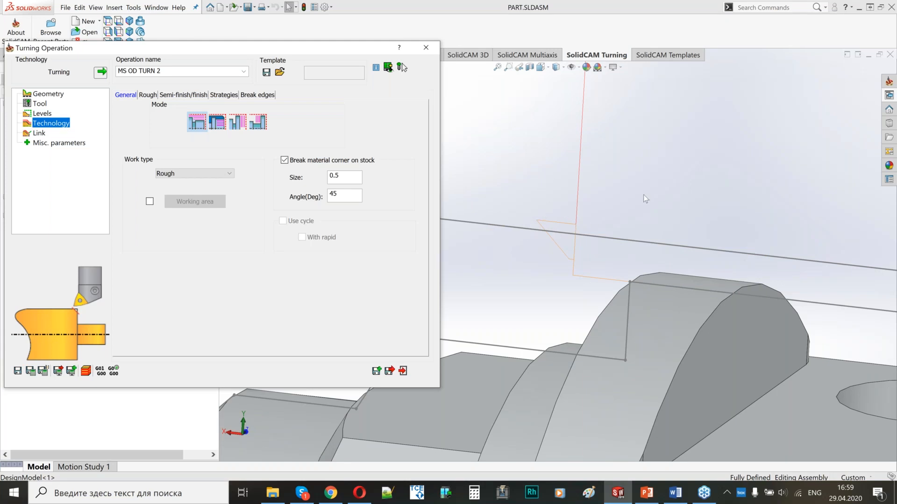
scroll(643, 195, up, 4)
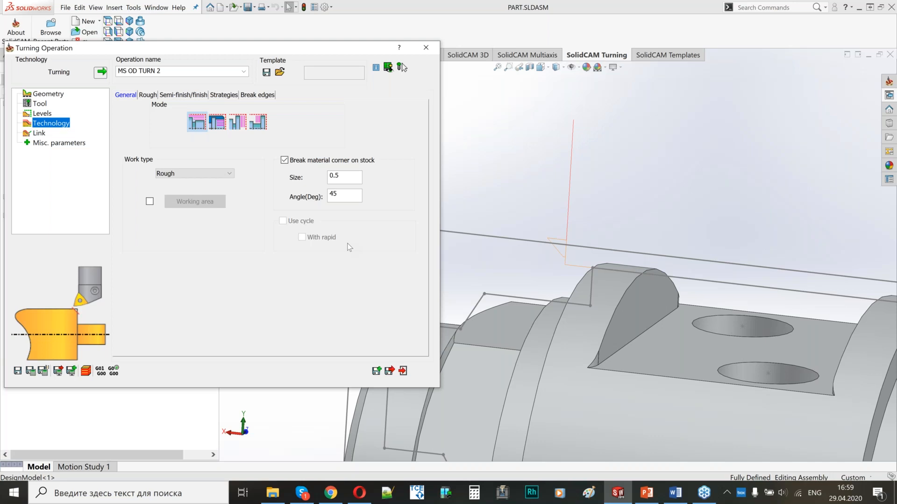
scroll(643, 279, up, 3)
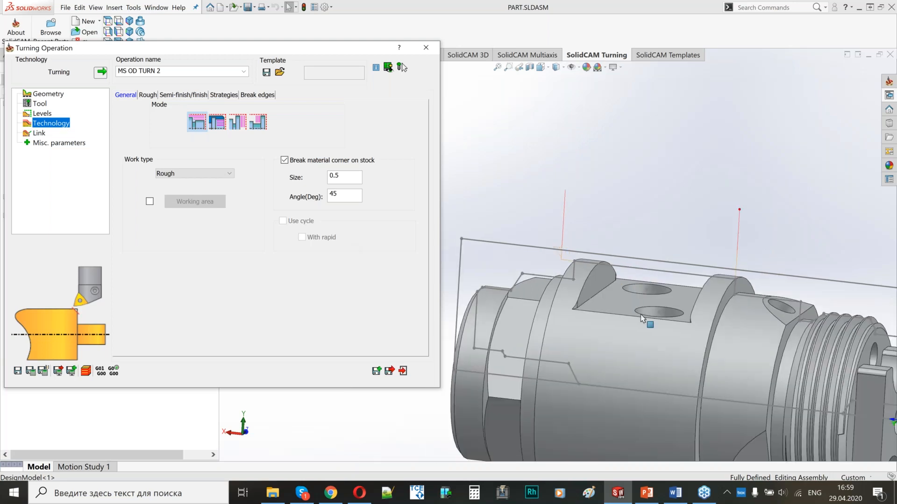
click(641, 316)
middle_drag(640, 318, 619, 414)
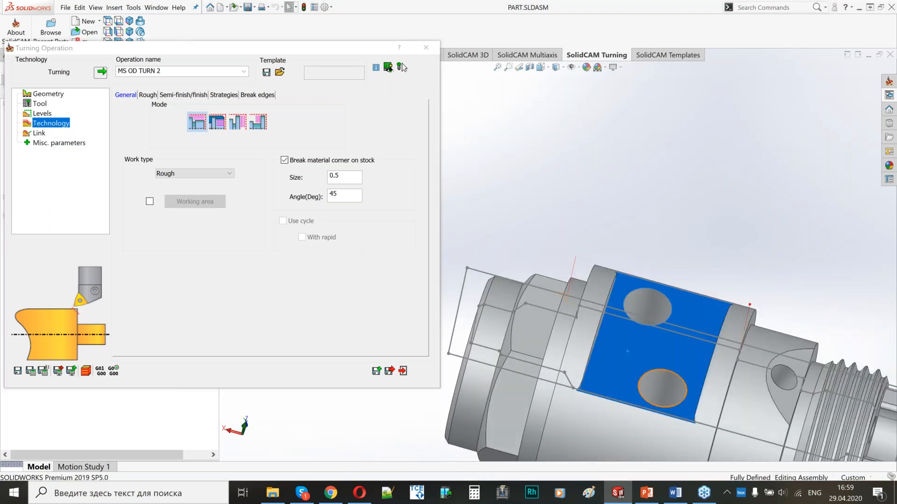
click(390, 370)
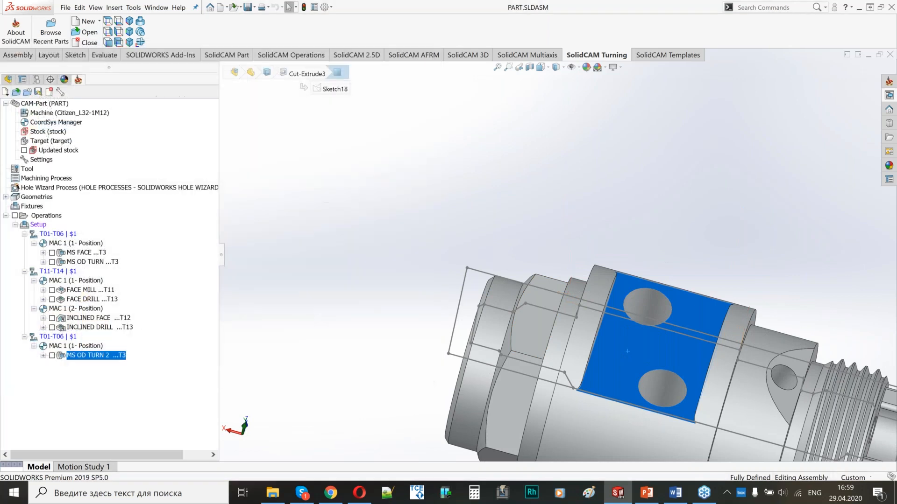
Add a Profile milling operation after MS OD TURN 2.
key(alt+Tab)
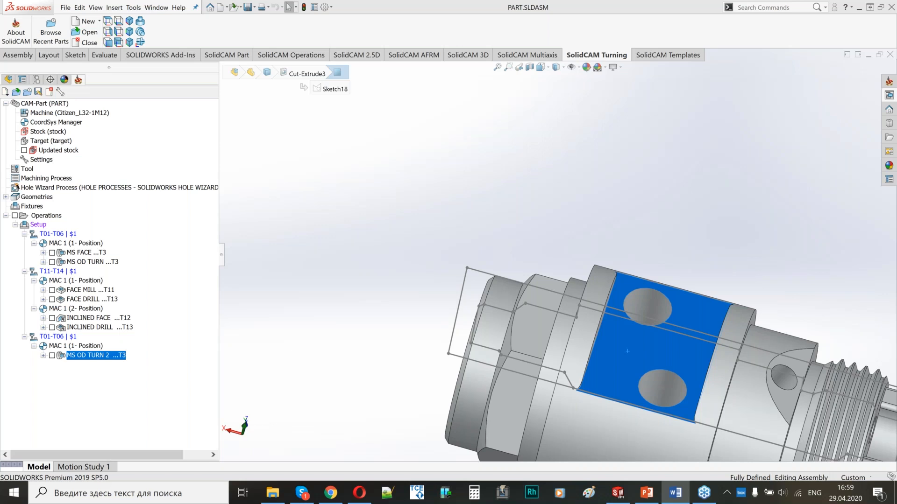
right_click(111, 357)
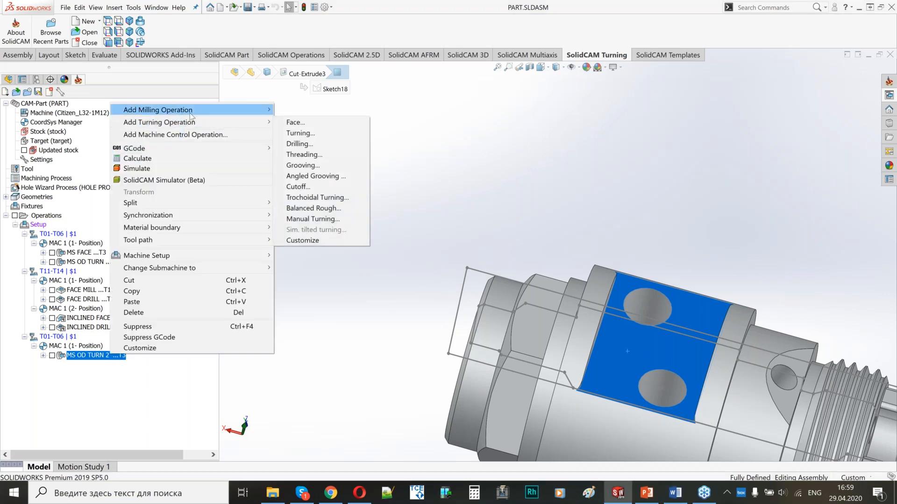
mouse_move(190, 112)
click(318, 144)
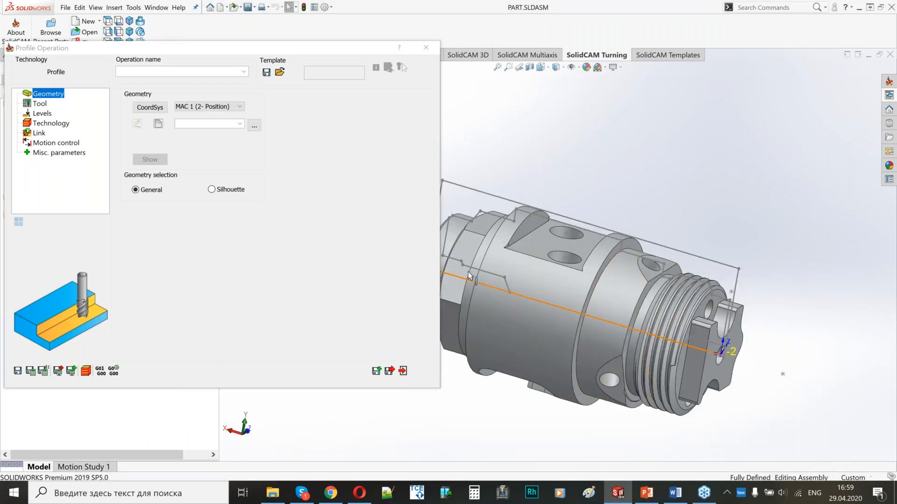
Create position 3 of MAC 1 from the side flat with two holes, keeping the CoordSys #1 origin, and name the operation MS RADIAL MILL.
click(150, 108)
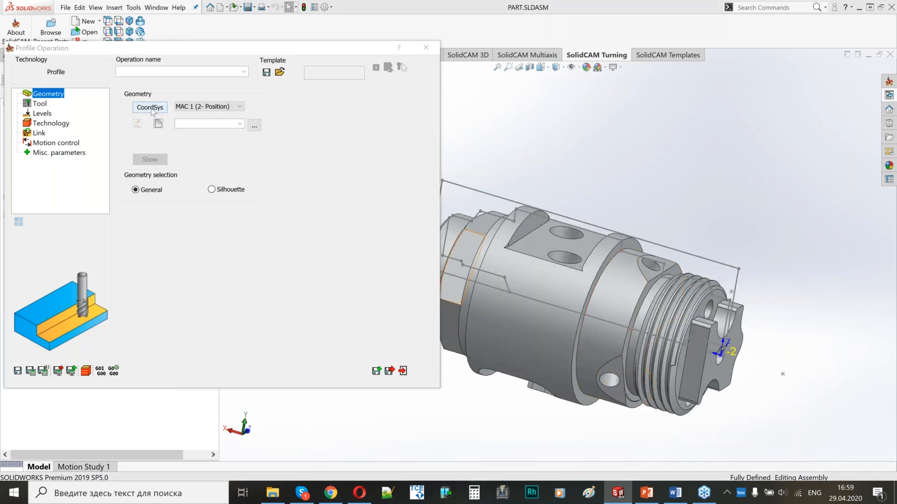
click(109, 310)
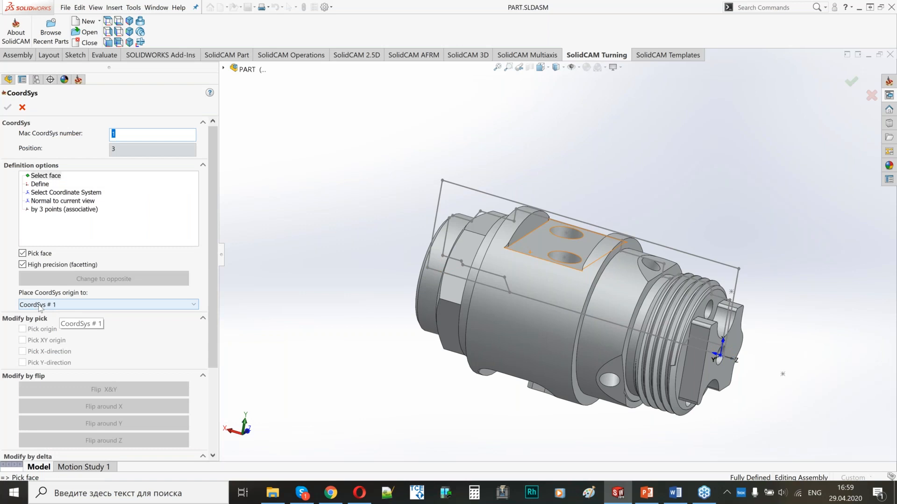
click(542, 253)
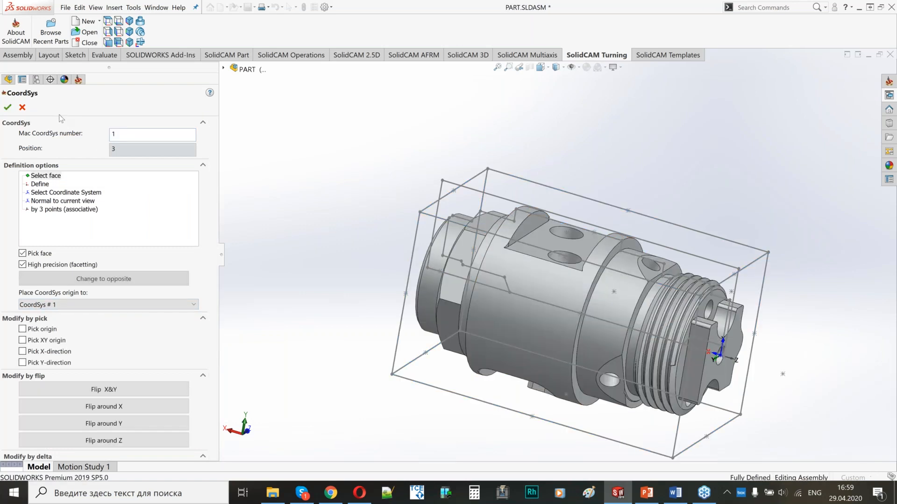
click(8, 108)
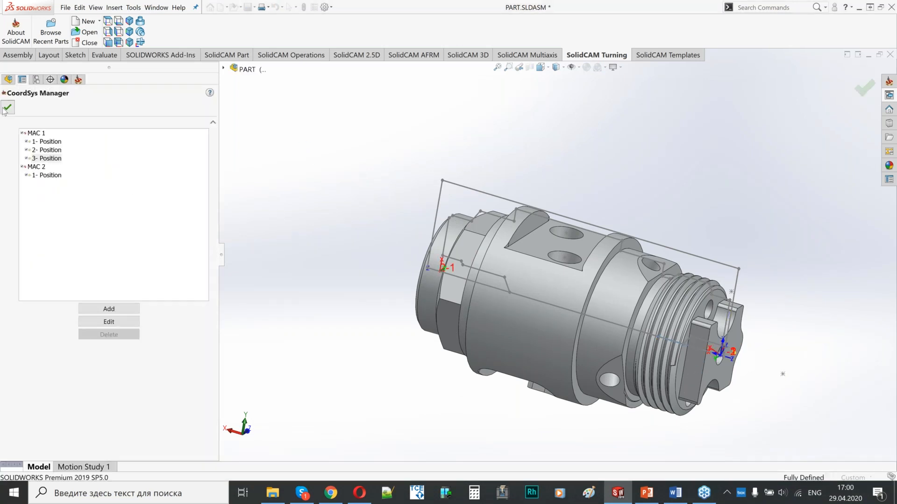
click(4, 108)
click(153, 71)
text(MS RADIAL MILL)
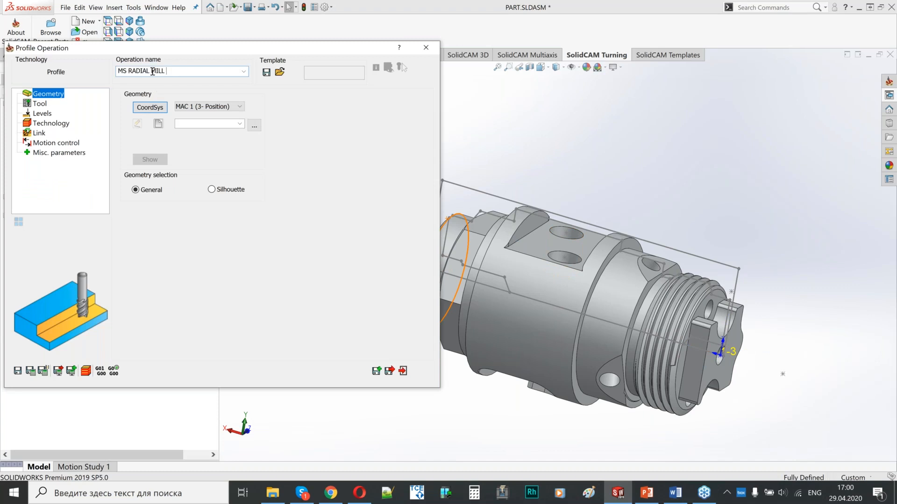
Start defining a new contour geometry for MS RADIAL MILL.
click(159, 125)
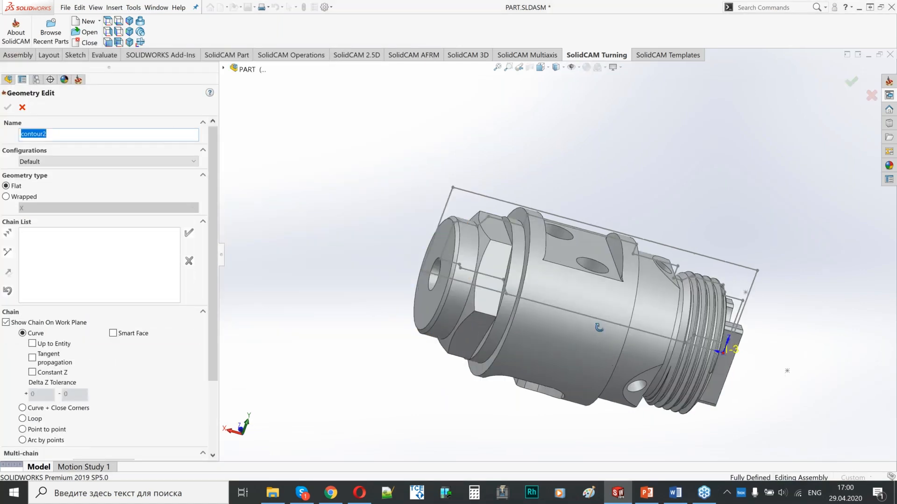
click(32, 358)
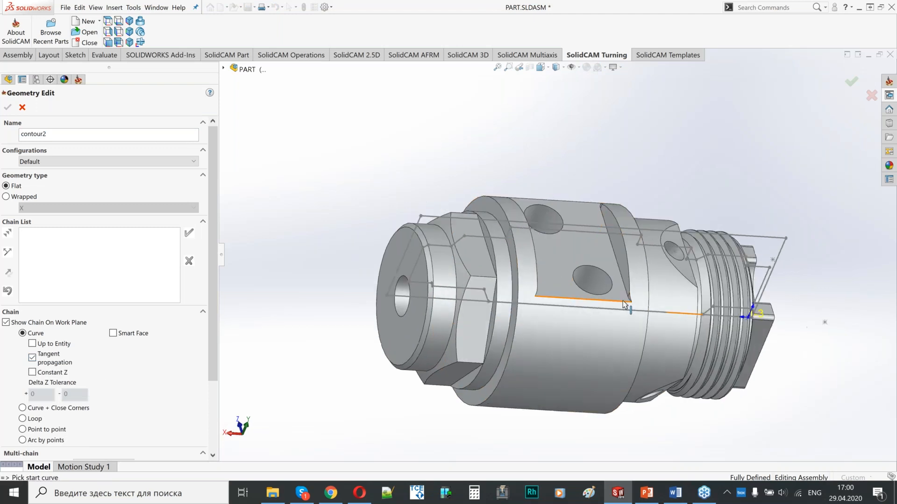
scroll(619, 291, down, 6)
click(606, 269)
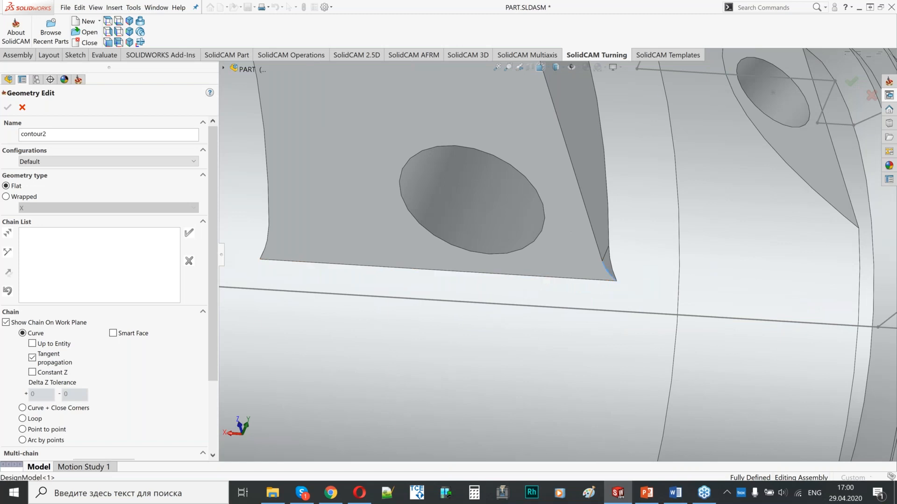
scroll(614, 286, up, 1)
scroll(586, 261, up, 1)
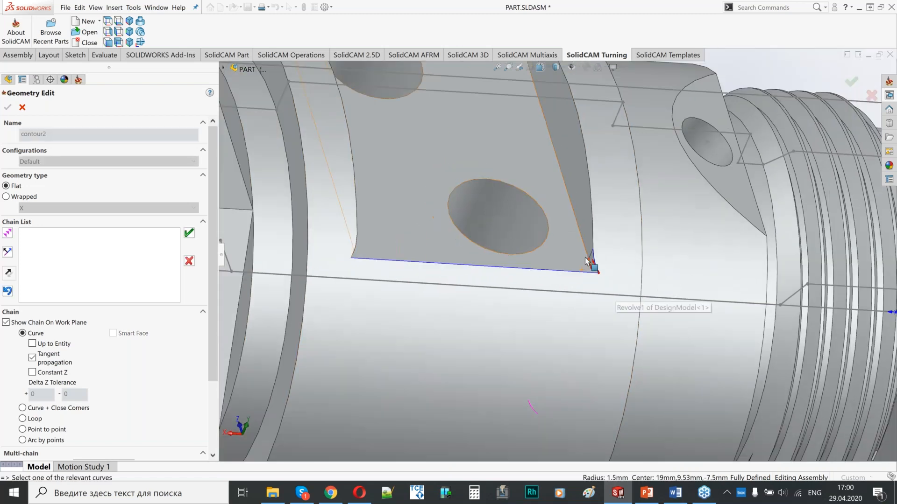
scroll(587, 261, up, 3)
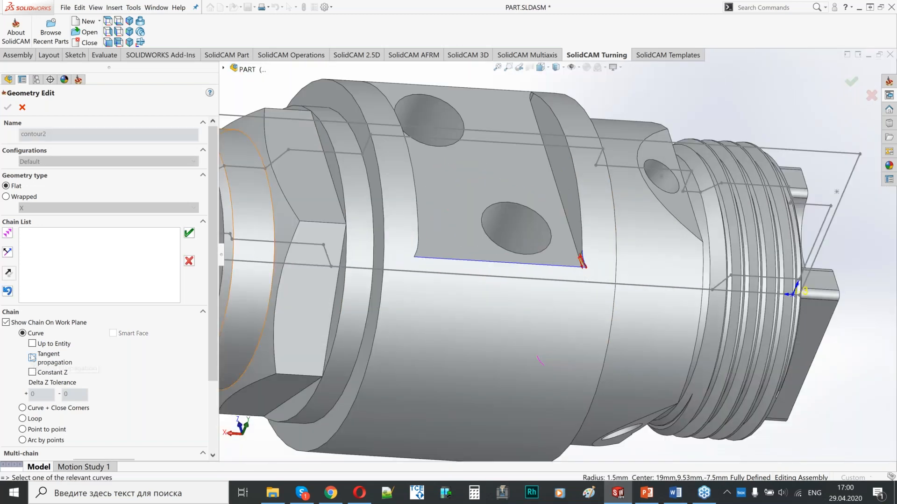
click(189, 261)
click(33, 358)
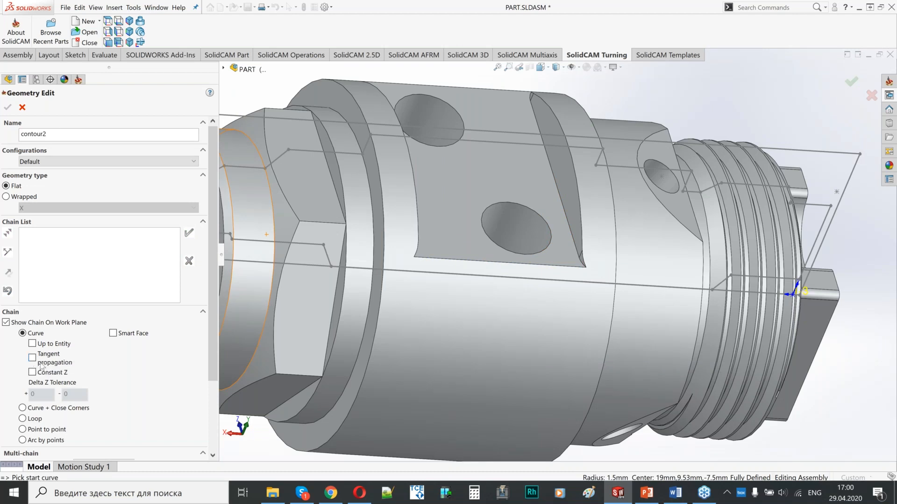
scroll(582, 273, down, 3)
click(563, 267)
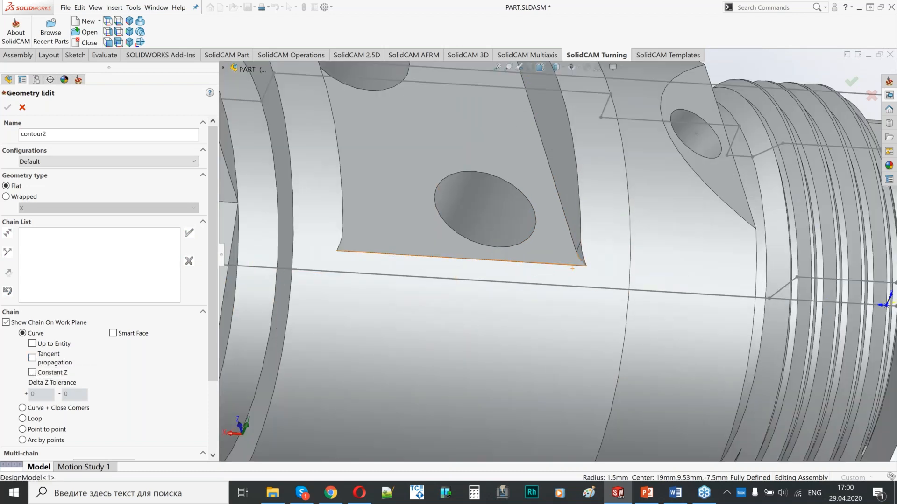
click(34, 358)
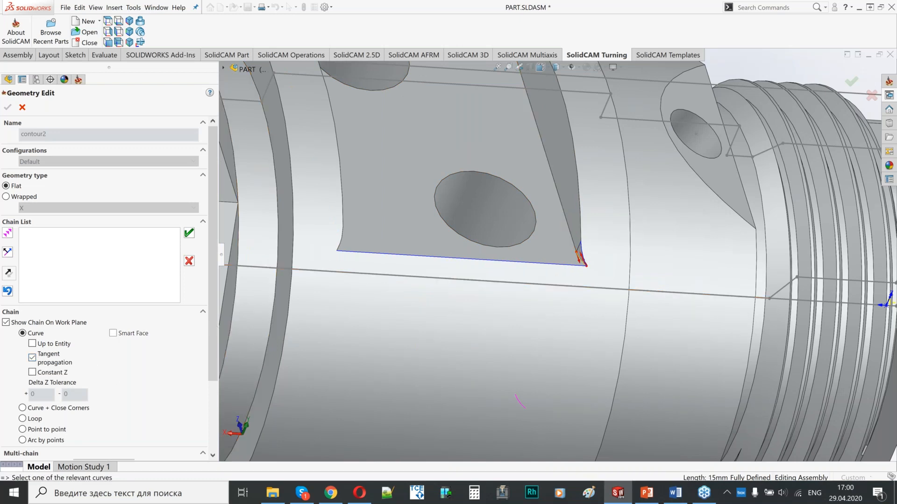
scroll(561, 224, up, 1)
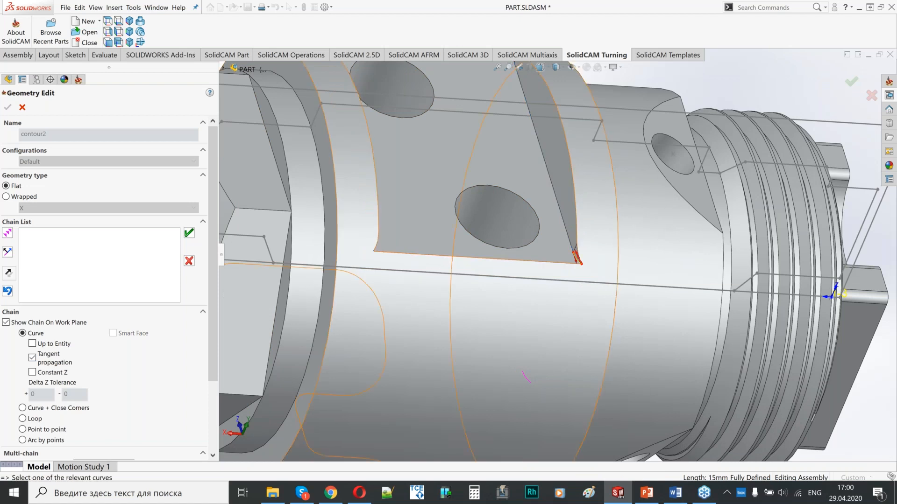
click(189, 261)
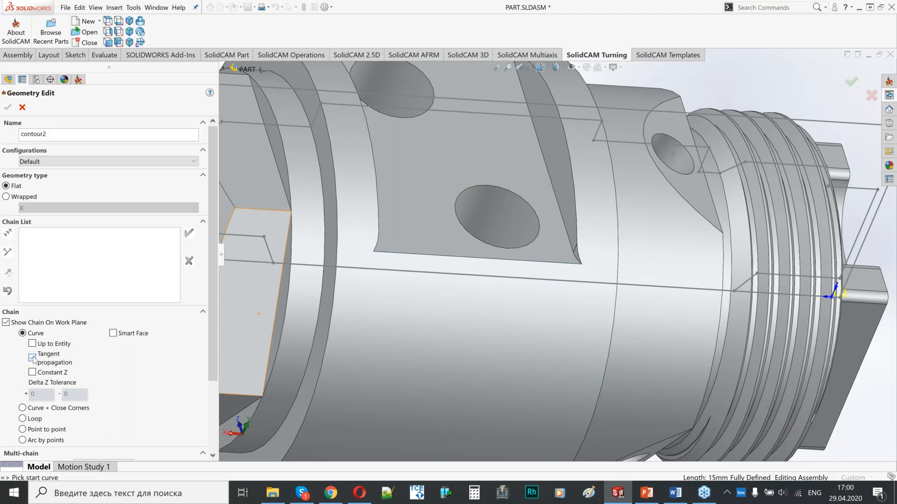
Chain the side flat's thread-side edge together with its two corner arcs, without tangent propagation, and accept the chain.
scroll(691, 150, down, 5)
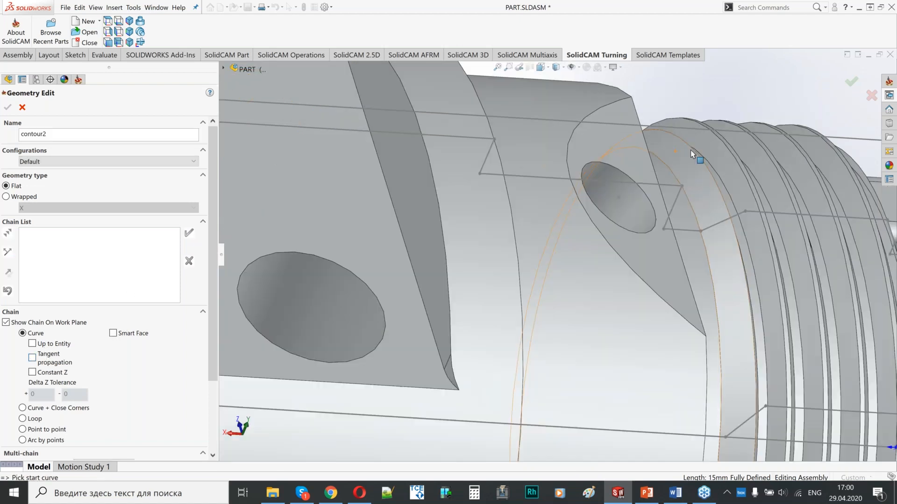
scroll(559, 226, up, 8)
scroll(490, 318, down, 5)
click(675, 278)
click(663, 255)
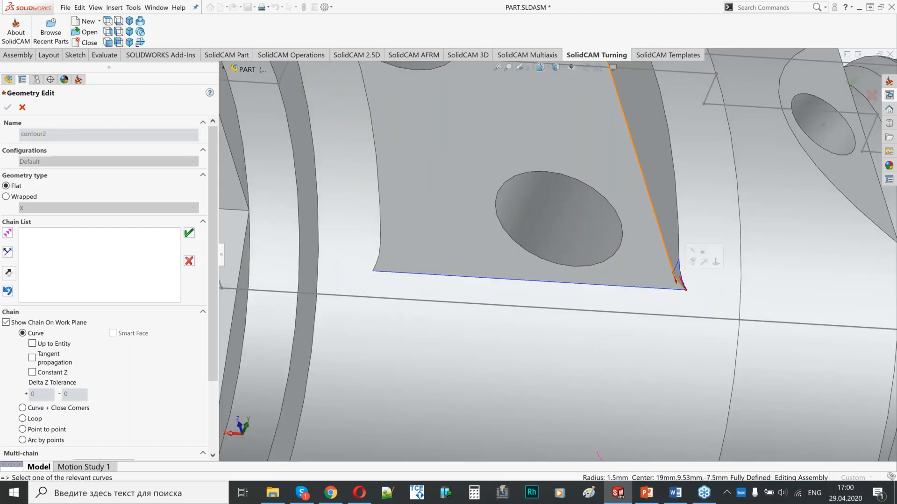
scroll(667, 253, up, 6)
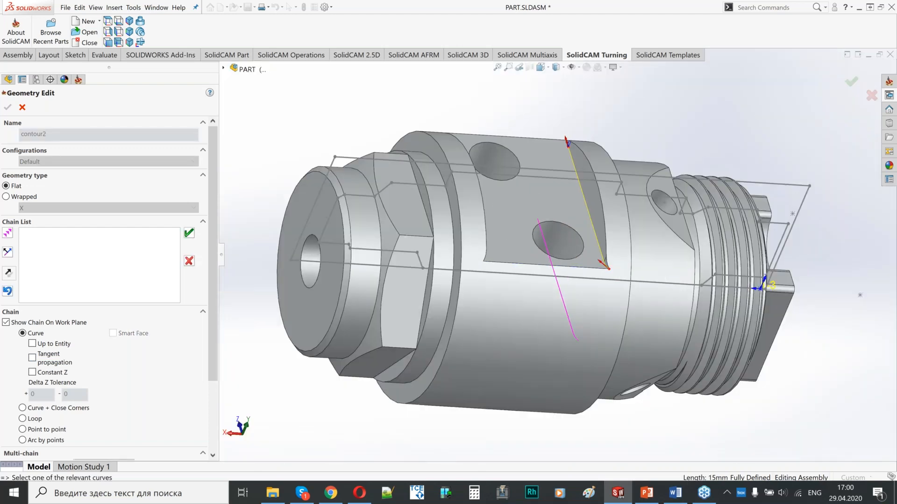
scroll(561, 224, down, 10)
click(571, 236)
click(189, 233)
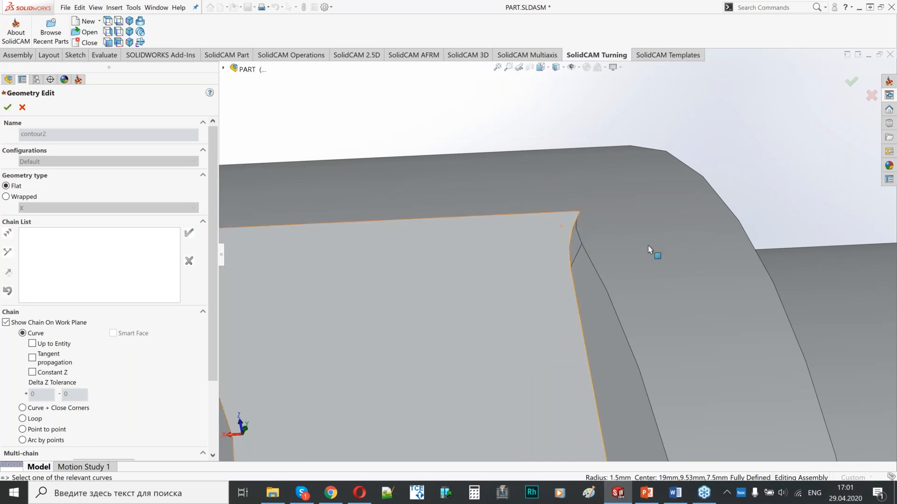
Add a second chain along the flat's hexagon-side edge with both corner arcs, then accept it and finish contour2.
scroll(581, 364, up, 1)
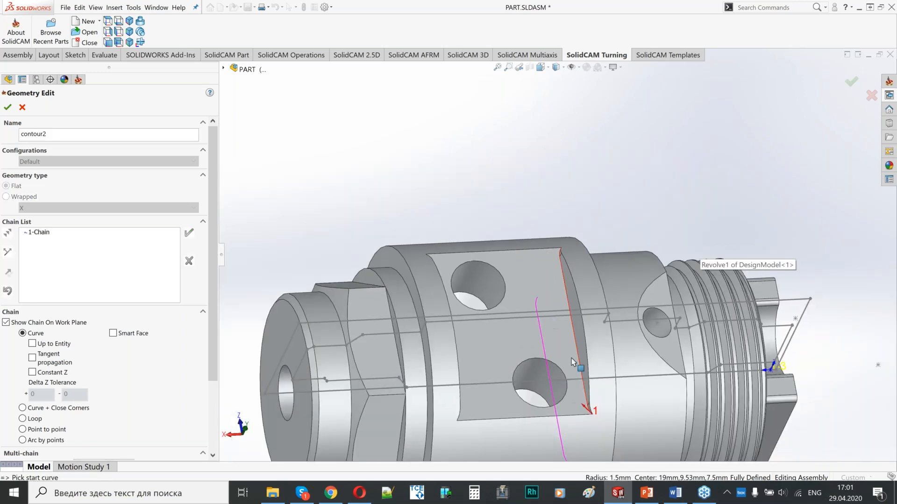
middle_drag(571, 357, 504, 326)
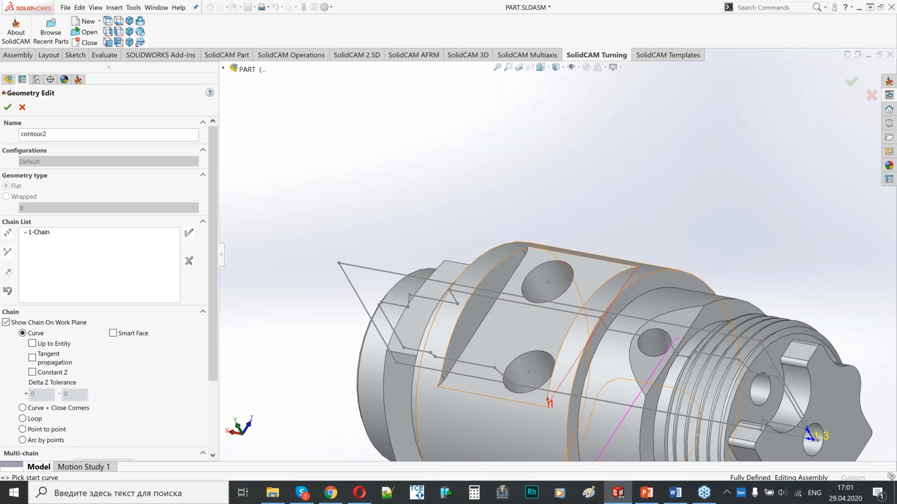
scroll(509, 277, down, 2)
scroll(509, 275, down, 2)
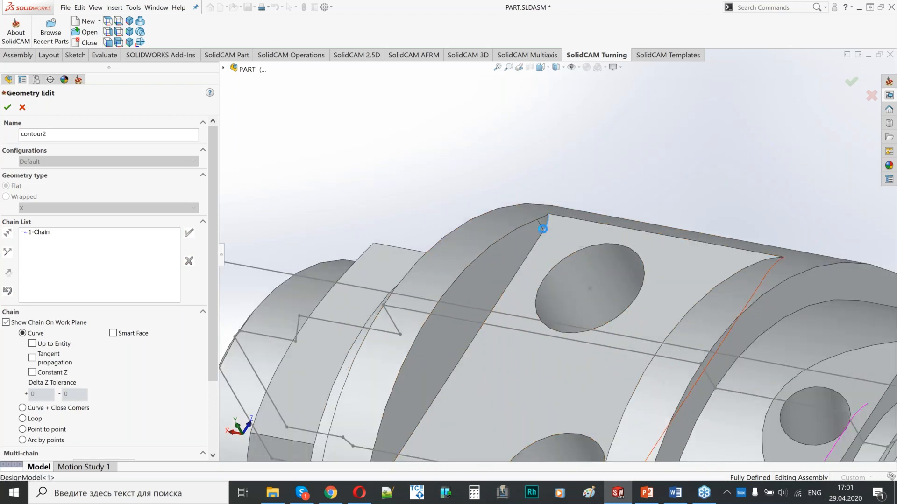
click(532, 251)
scroll(589, 226, up, 1)
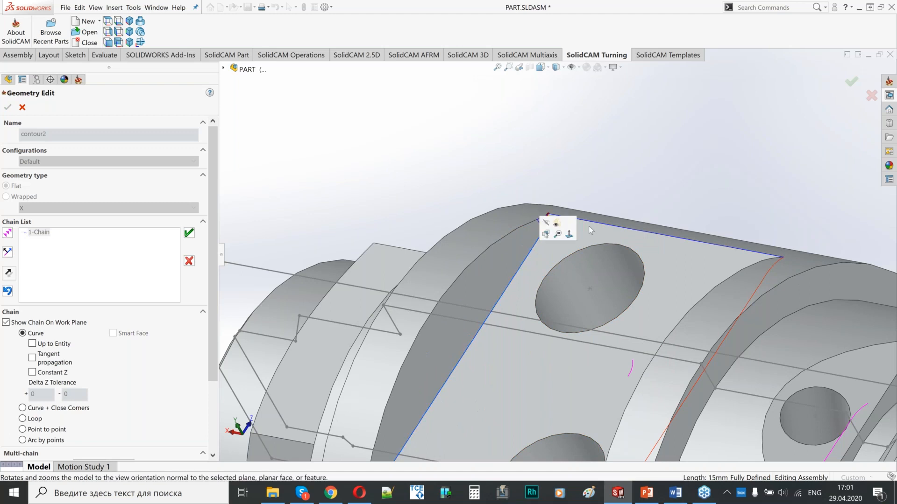
scroll(537, 281, down, 5)
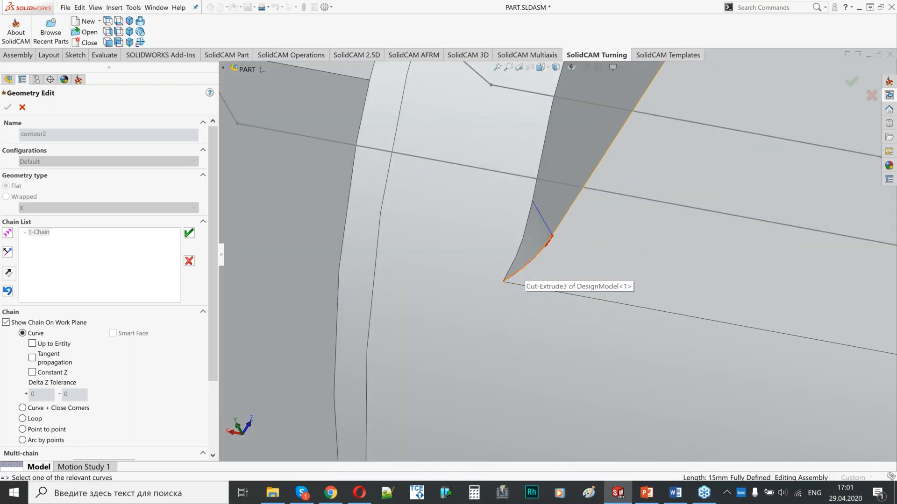
click(561, 273)
scroll(556, 279, up, 6)
middle_drag(556, 279, 619, 273)
click(190, 234)
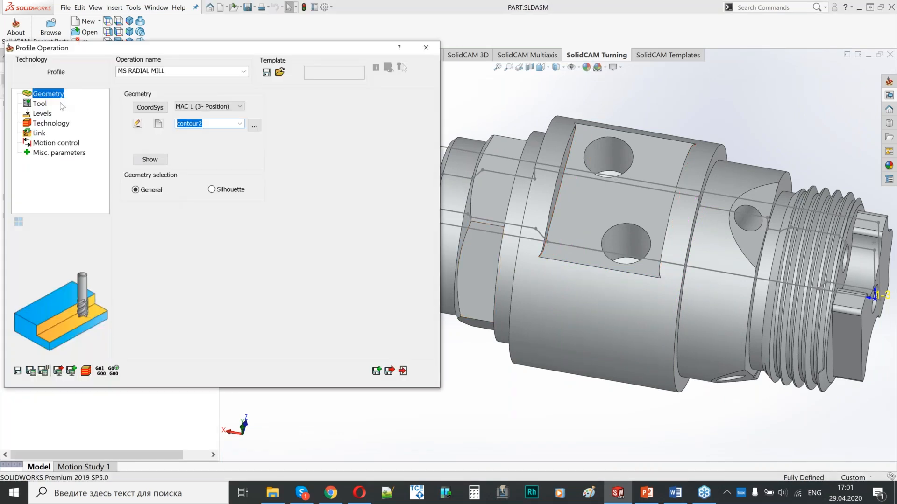
Choose tool 7, the 6 mm end mill at station 7A of turret T07-T09 | Mill, for MS RADIAL MILL.
click(40, 103)
click(174, 270)
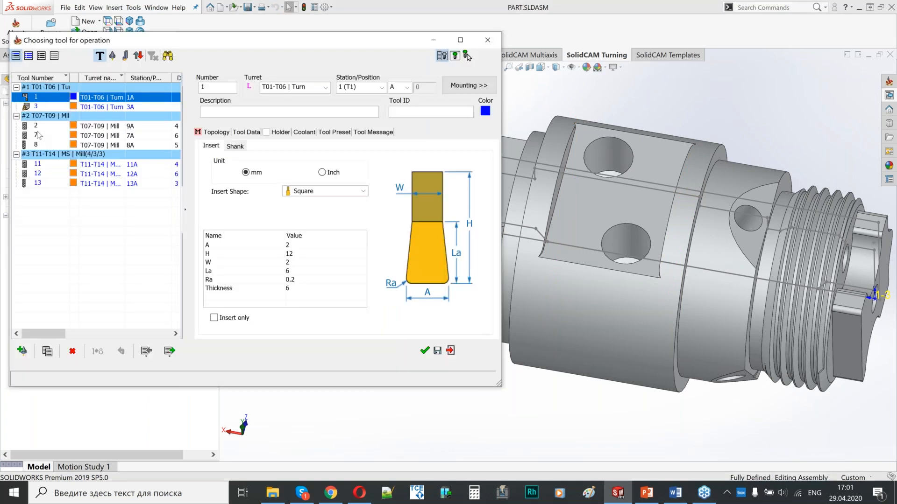
click(45, 136)
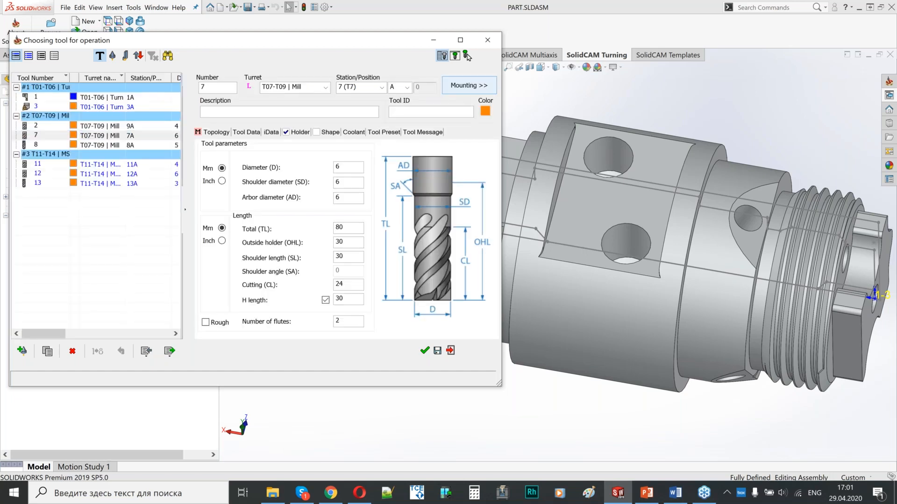
Inspect how the 6 mm end mill is mounted on the machine and in its holder, and confirm it for the operation.
click(469, 85)
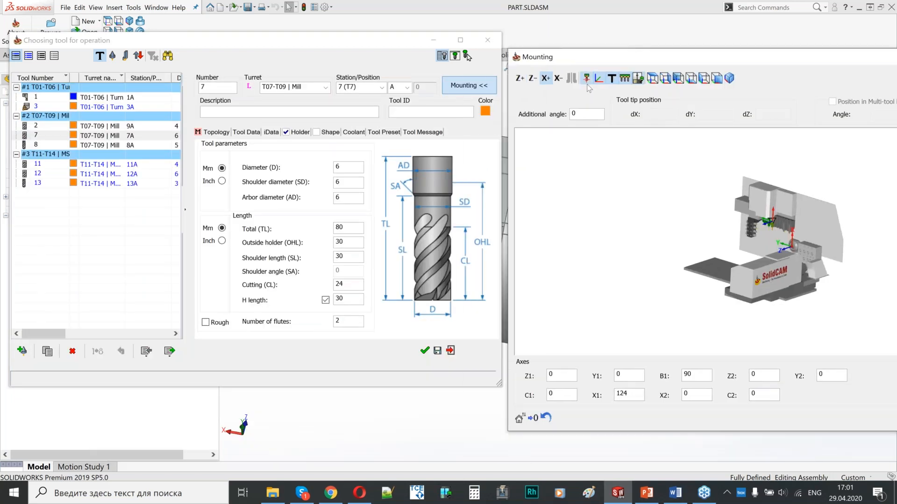
click(586, 85)
scroll(751, 267, down, 4)
middle_drag(751, 267, 716, 254)
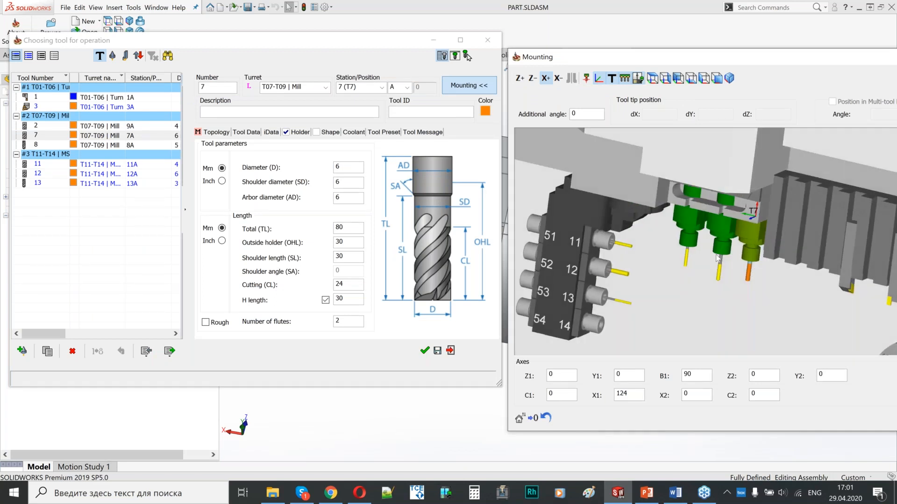
scroll(717, 258, down, 3)
drag(787, 59, 529, 65)
click(466, 56)
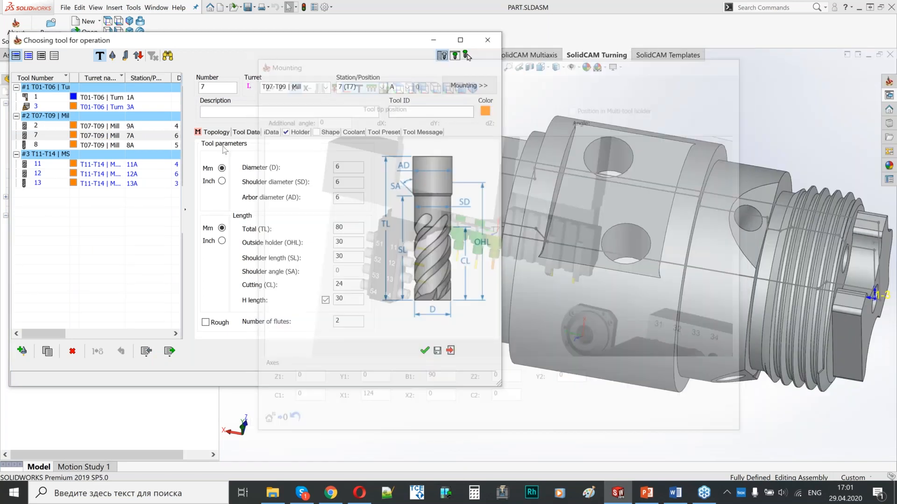
click(548, 263)
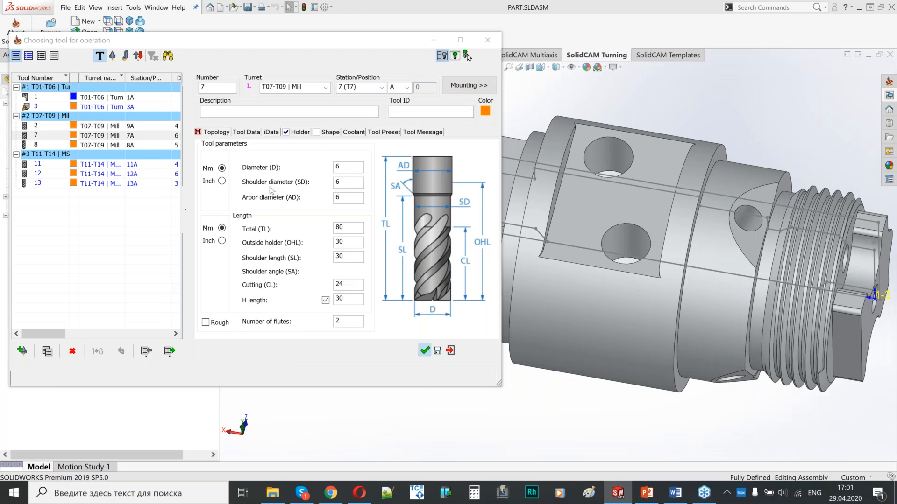
click(424, 350)
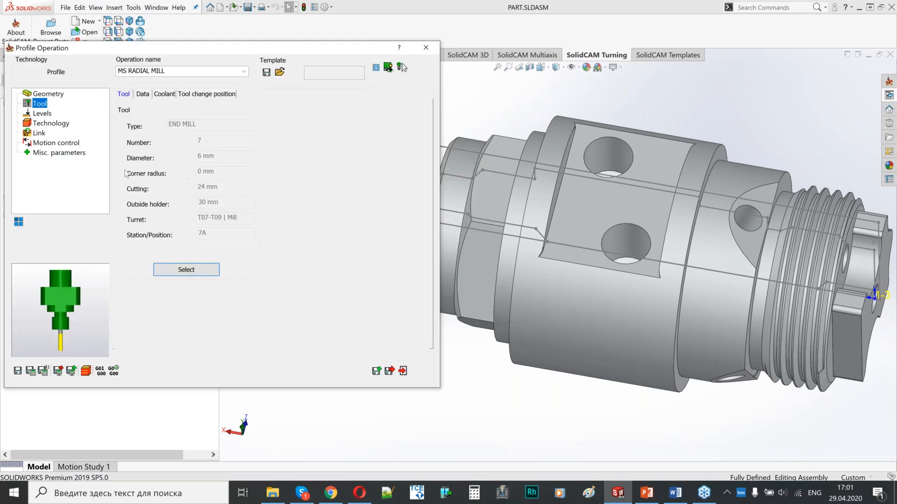
Set the upper level to 12.7 from the sketch corner point on the collar's outer diameter, and select the flat's floor face.
click(41, 114)
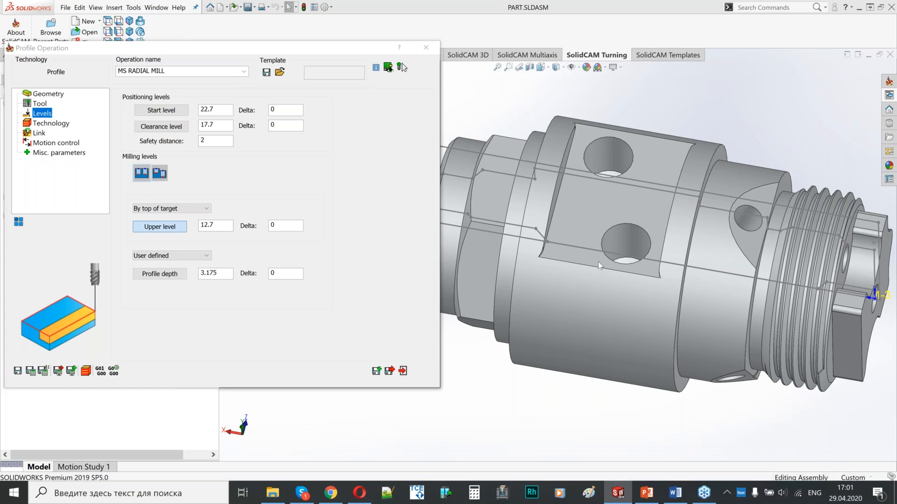
middle_drag(607, 261, 593, 177)
scroll(539, 189, down, 4)
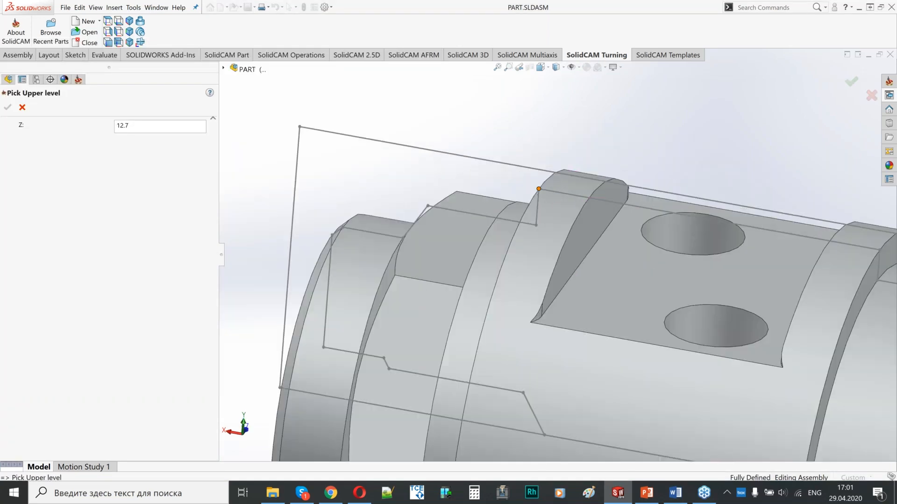
click(538, 188)
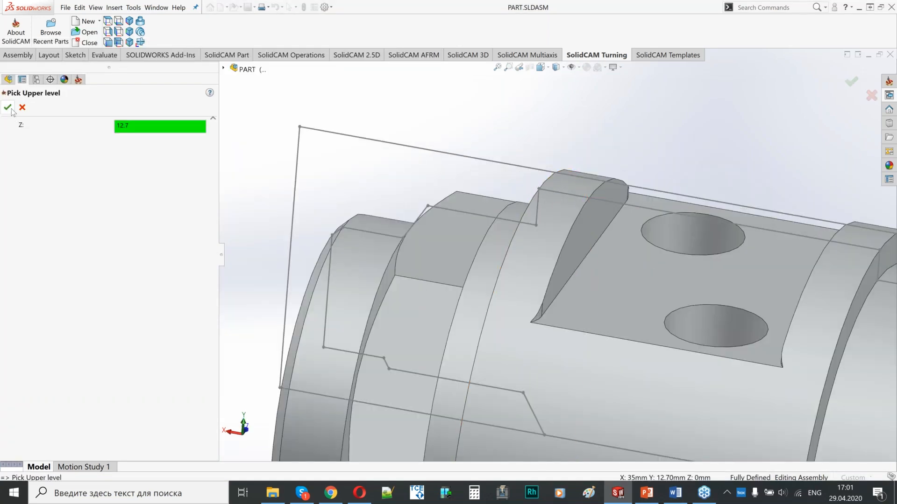
click(7, 107)
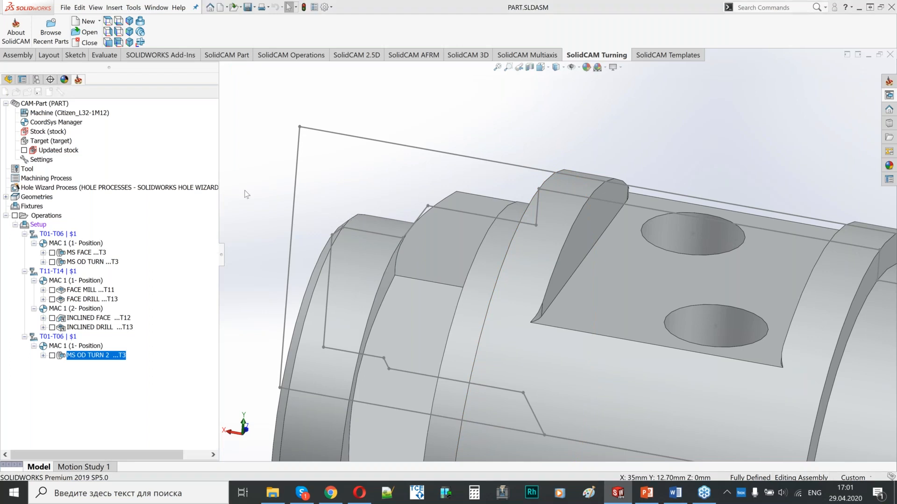
click(661, 309)
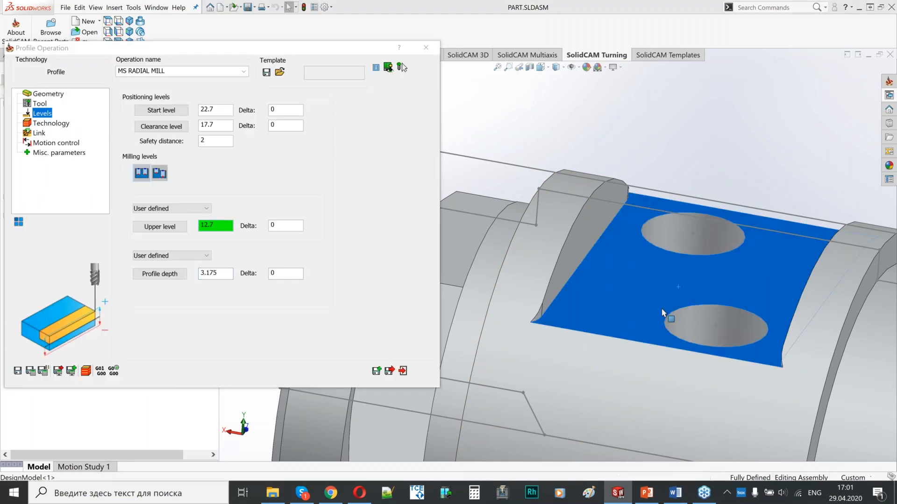
Check the tool side of the chained geometry on the flat, viewing it face-on, and close the geometry preview.
click(63, 123)
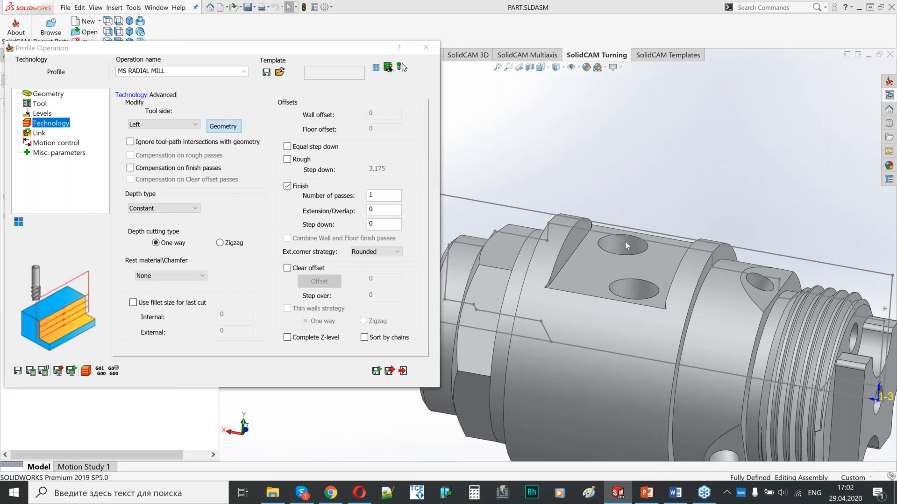
mouse_move(641, 169)
middle_down()
mouse_move(656, 235)
mouse_move(647, 325)
mouse_move(642, 311)
middle_up()
click(8, 108)
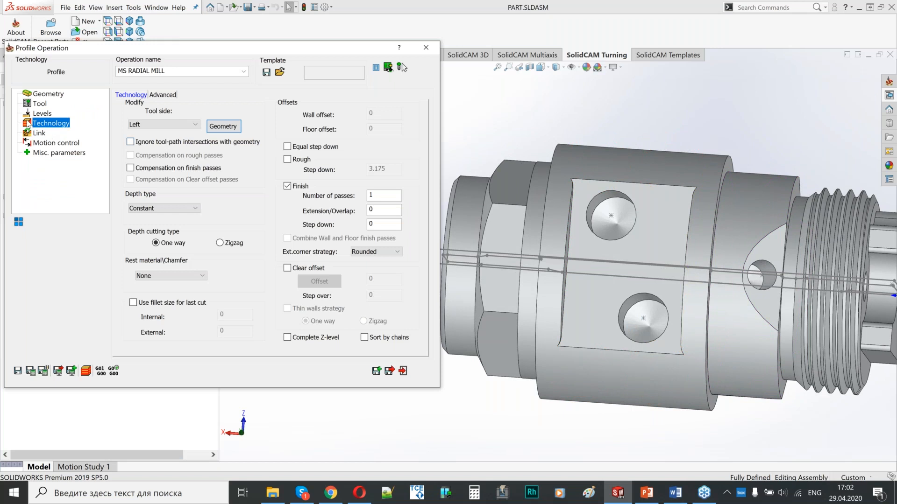
Set the diameter, shoulder diameter and arbor diameter of end mill tool 7 to 10 mm and confirm it for the operation.
click(44, 104)
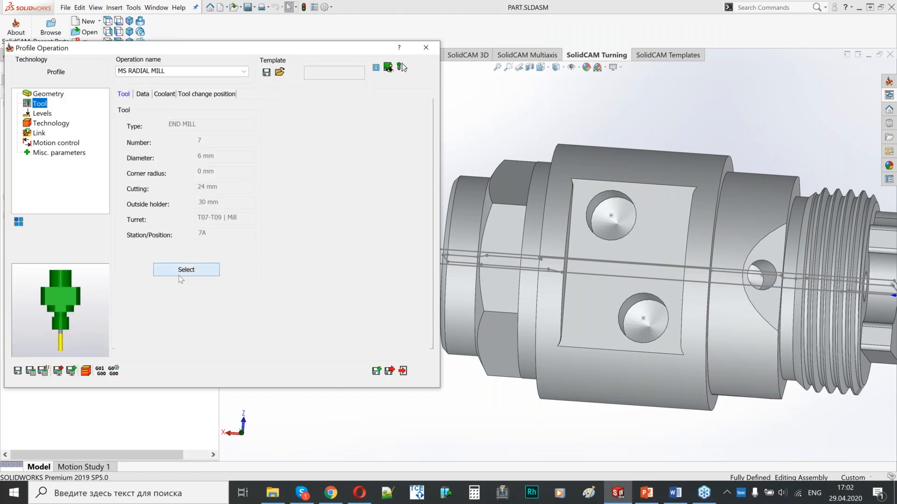
click(179, 275)
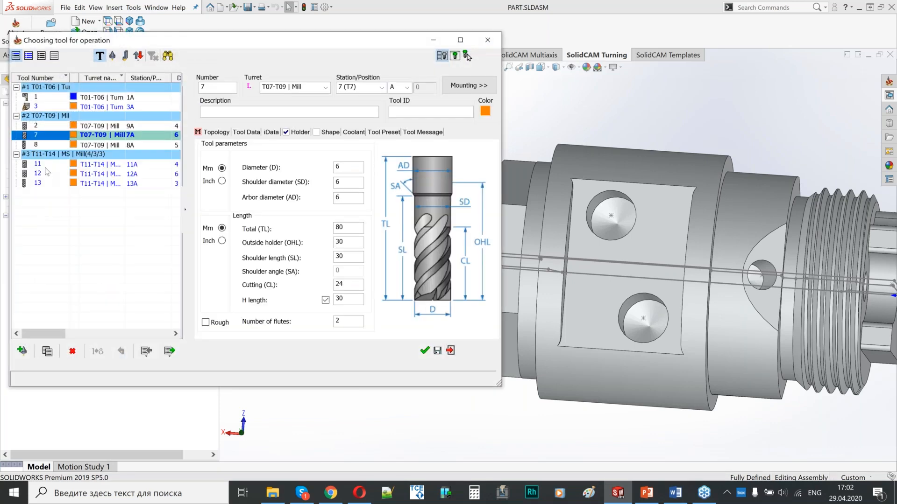
click(132, 128)
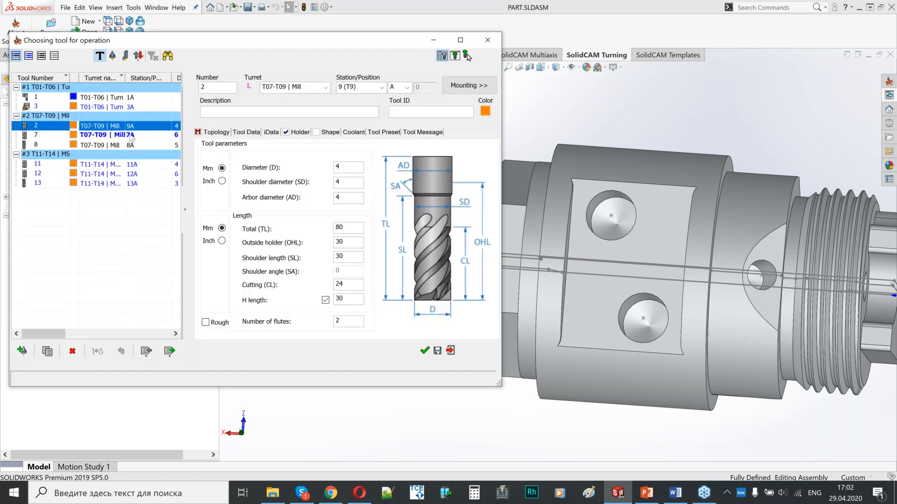
click(131, 136)
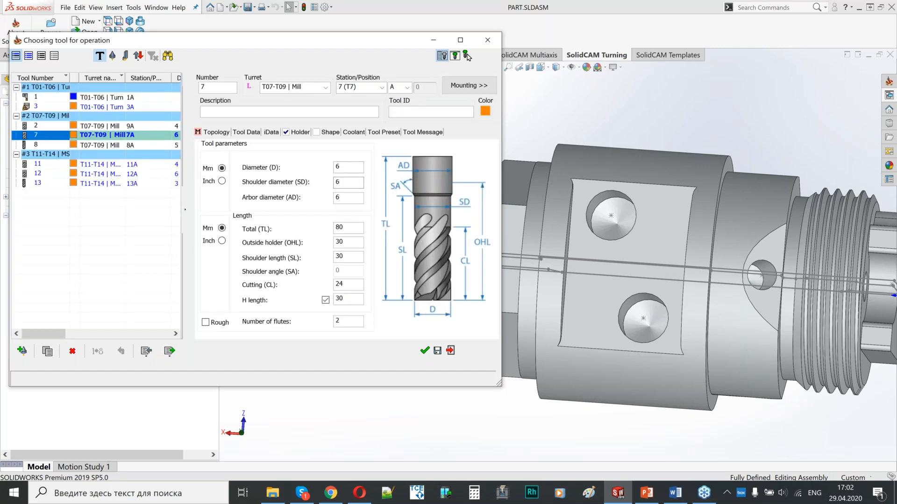
click(348, 184)
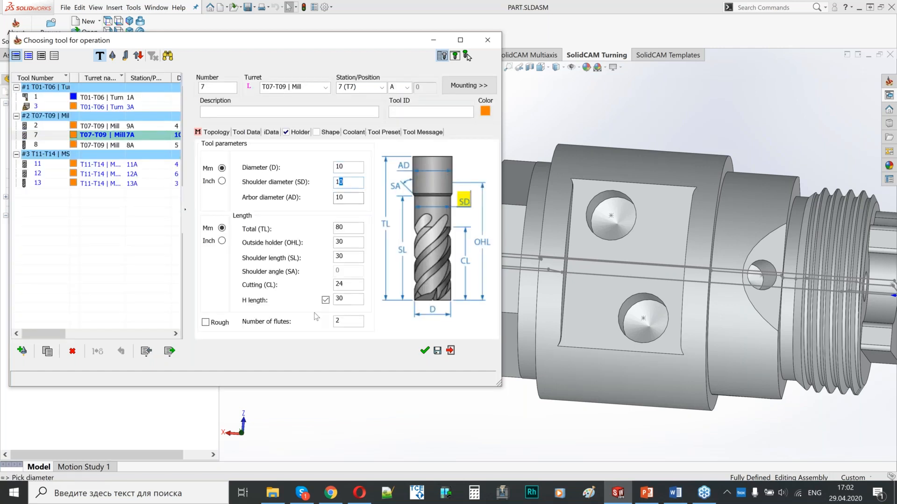
click(425, 350)
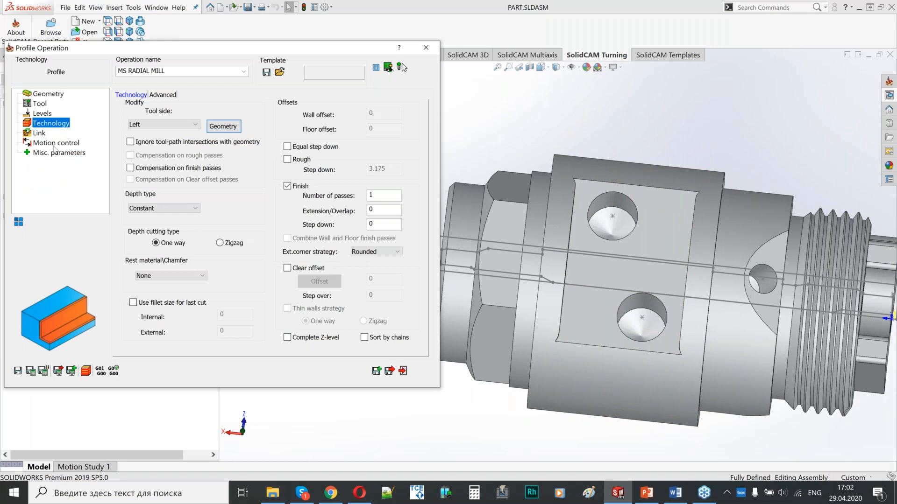
Set the lead-in of MS RADIAL MILL to Tangent and make the lead-out the same as the lead-in.
click(40, 133)
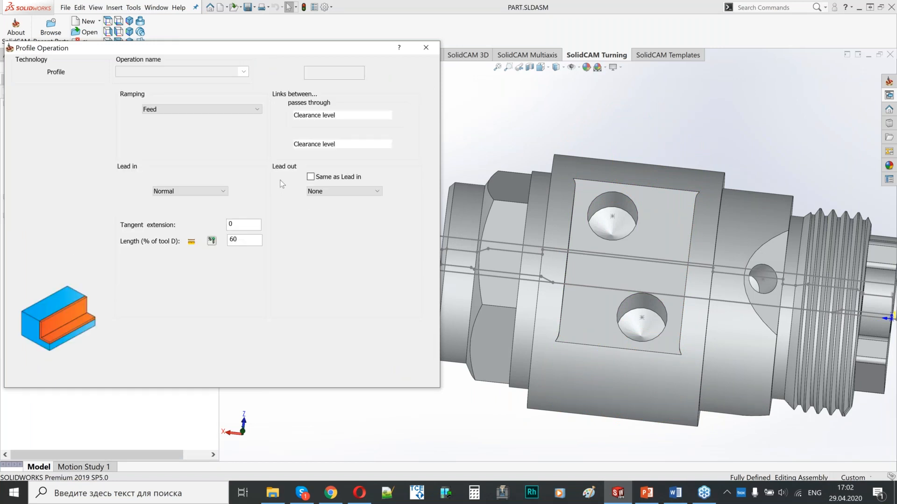
click(204, 187)
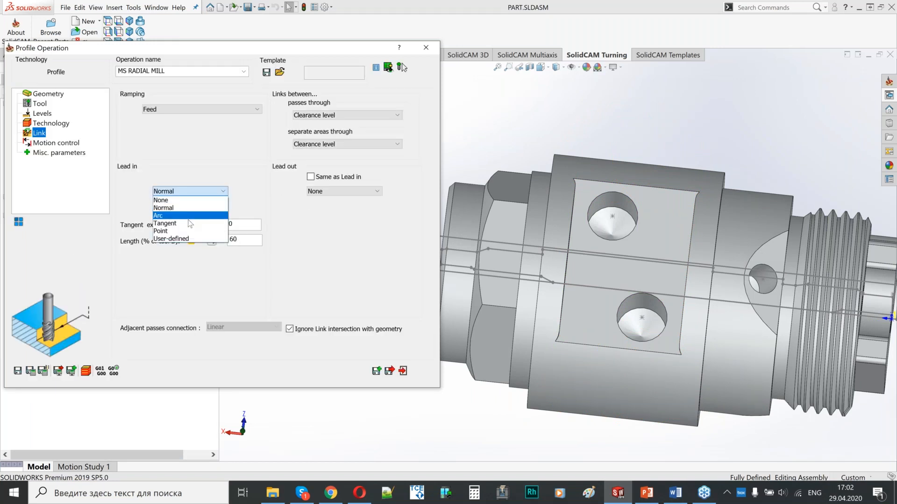
click(206, 220)
click(311, 177)
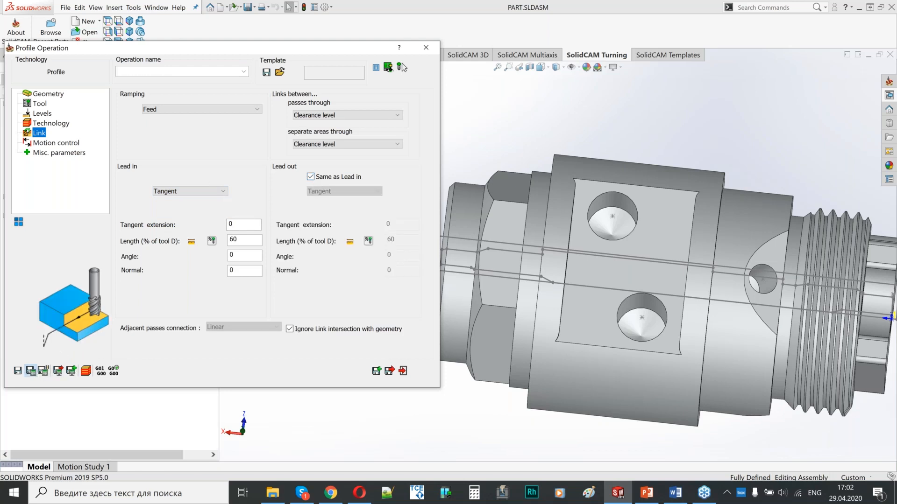
Check the calculated tool path over the flat and link separate areas through the level of current path.
middle_drag(665, 300, 642, 191)
scroll(706, 197, up, 4)
scroll(707, 197, down, 3)
scroll(517, 275, up, 3)
ctrl+middle_drag(518, 266, 649, 258)
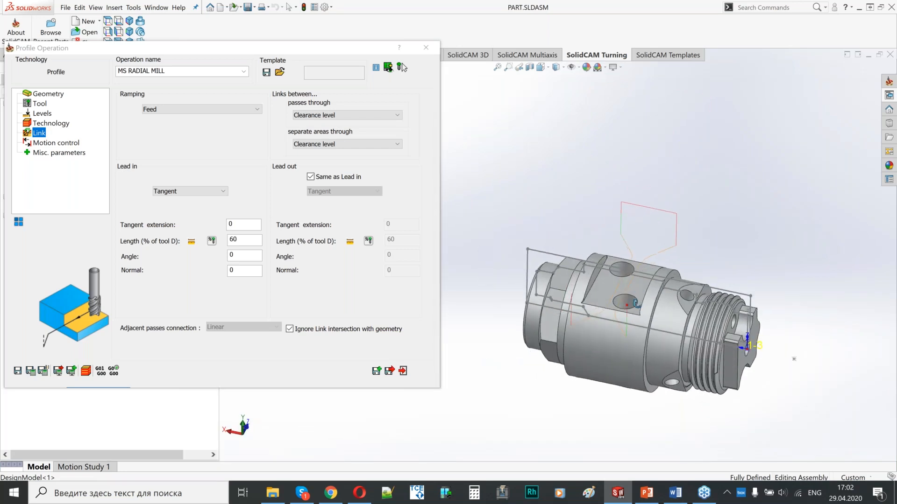
scroll(631, 371, up, 5)
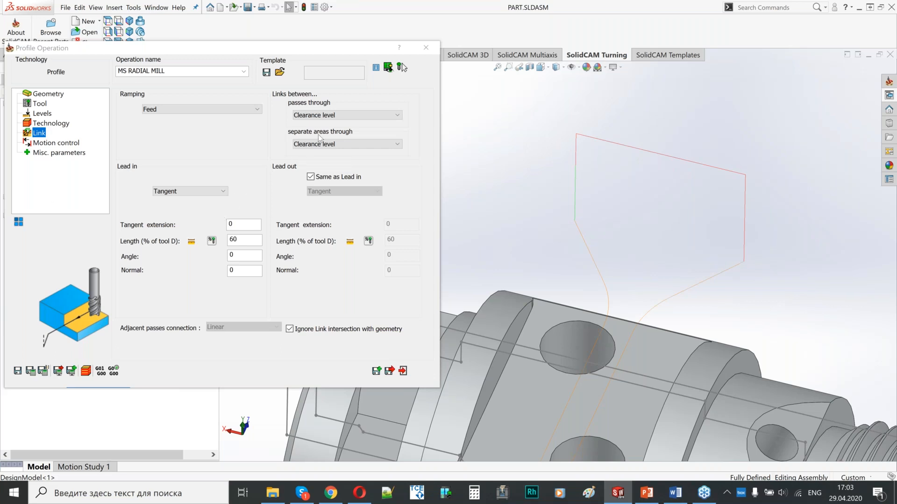
click(360, 145)
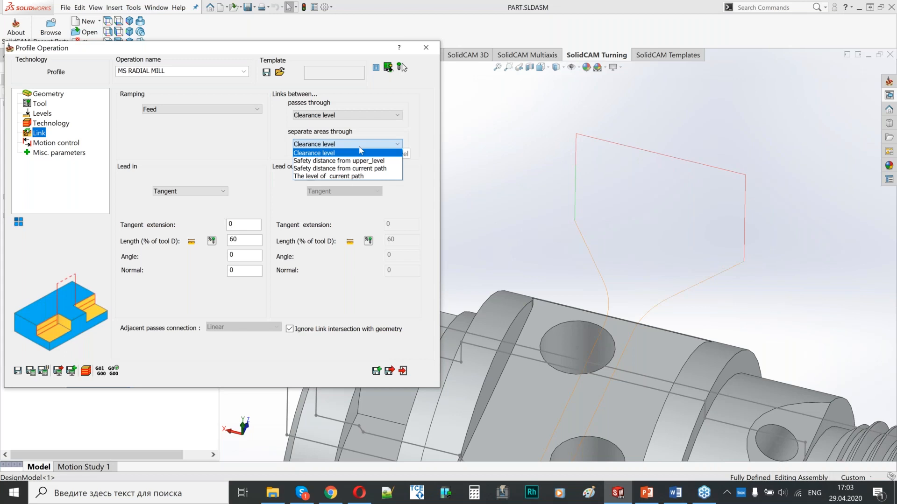
click(357, 176)
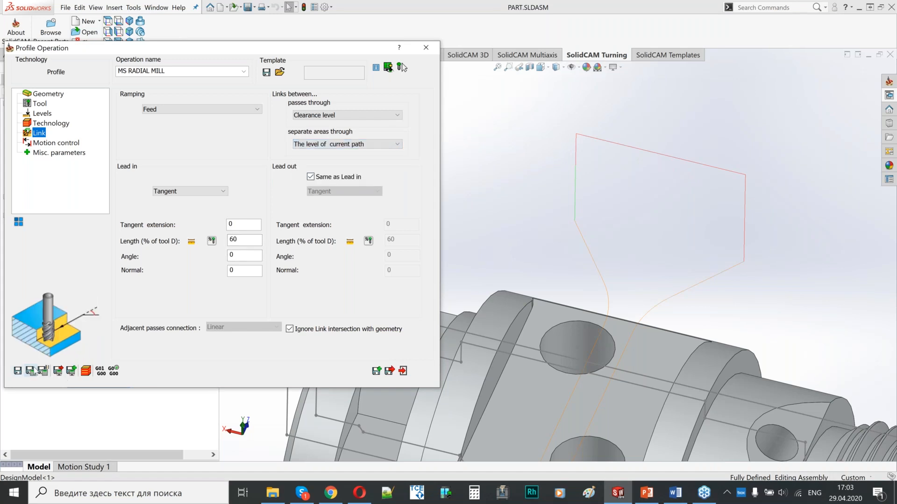
Inspect the recalculated tool path above the flat, then save MS RADIAL MILL and close the operation.
scroll(740, 215, up, 8)
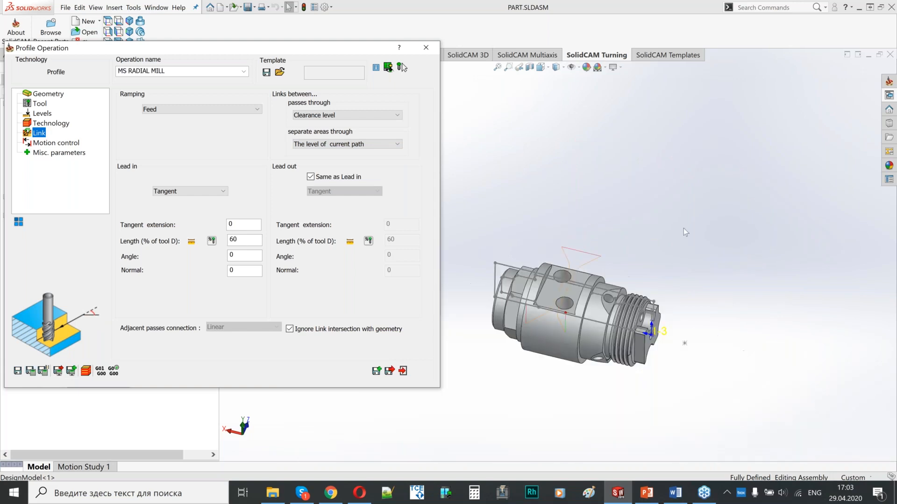
middle_drag(523, 292, 525, 302)
scroll(519, 340, down, 3)
middle_drag(582, 305, 579, 329)
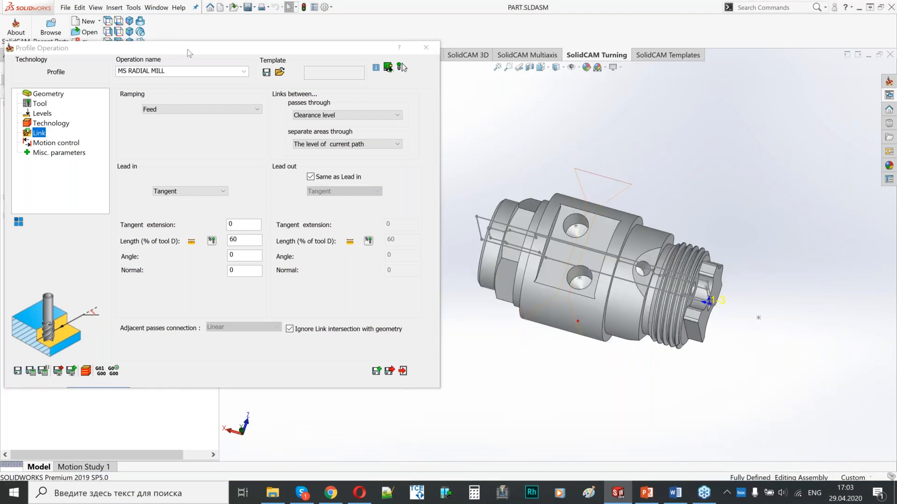
drag(218, 52, 297, 62)
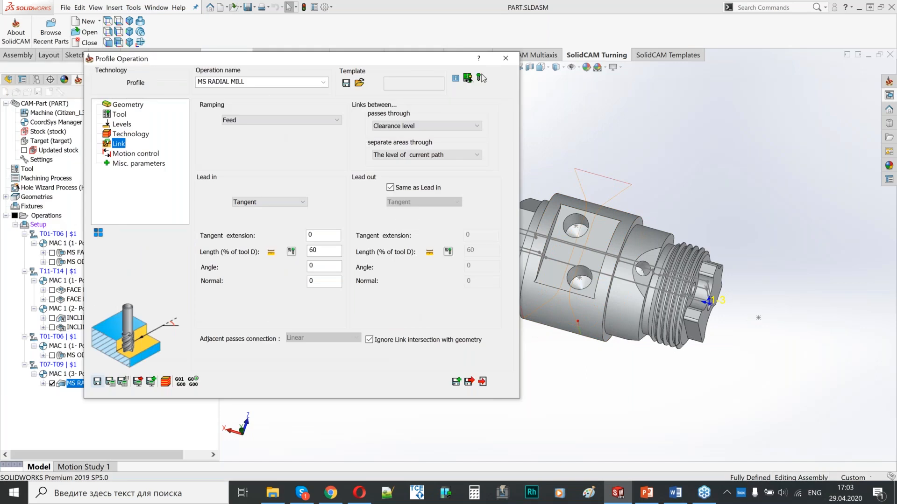
key(alt+Tab)
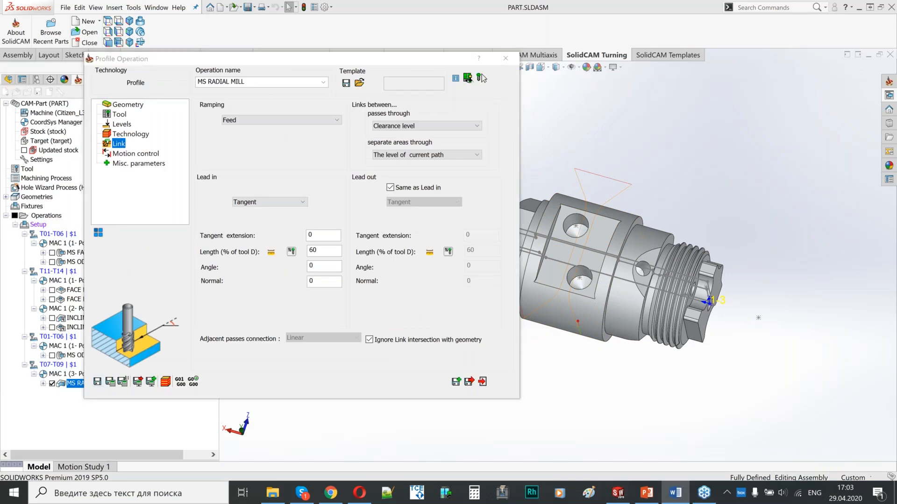
click(469, 382)
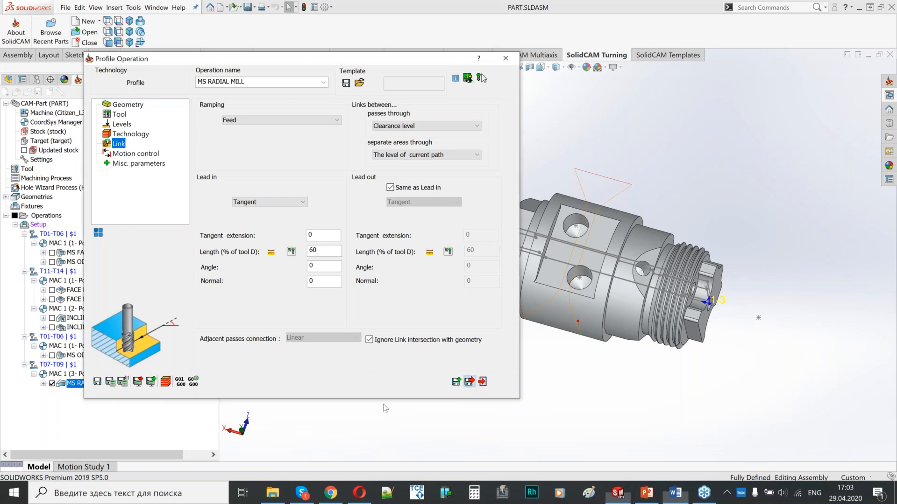
Add a drilling operation after MS RADIAL MILL and name it MS - RADIAL DRILL.
right_click(74, 384)
mouse_move(149, 141)
click(271, 210)
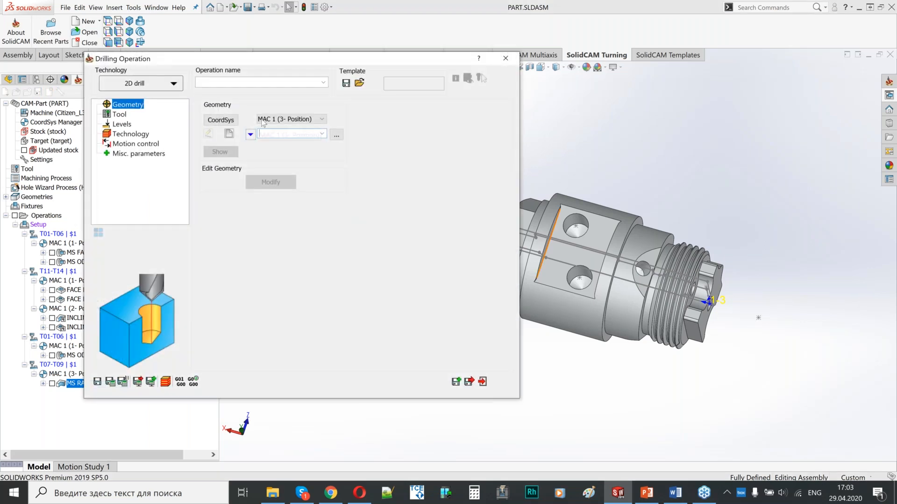
click(238, 81)
text(MS - RADIAL DRILL)
Define new drill geometry from the flat's face, covering the centers of both holes, and accept it.
click(229, 133)
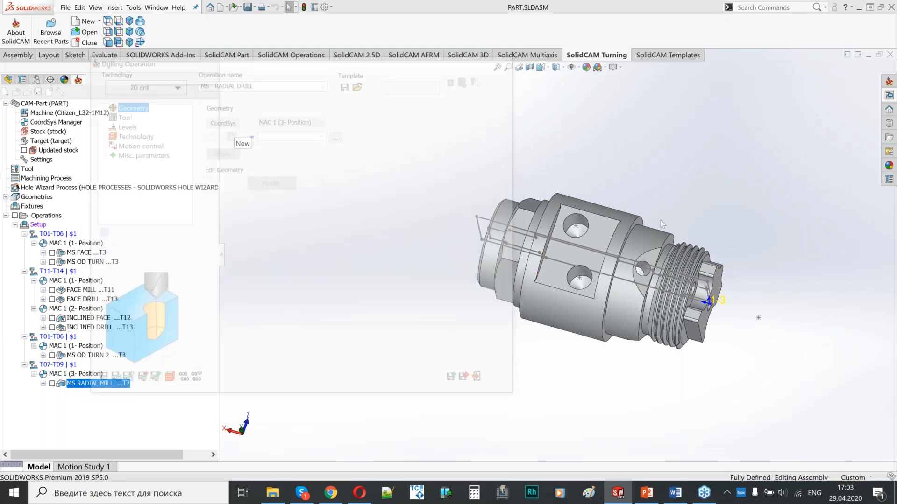
click(598, 246)
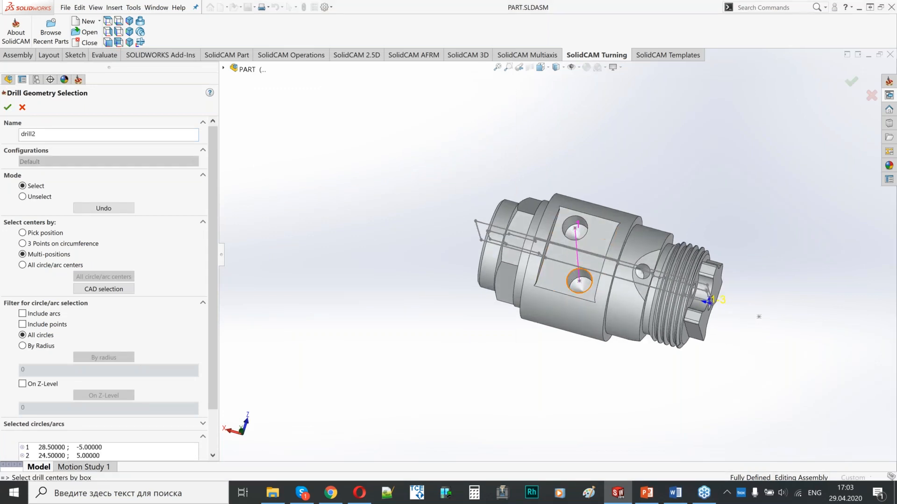
click(10, 107)
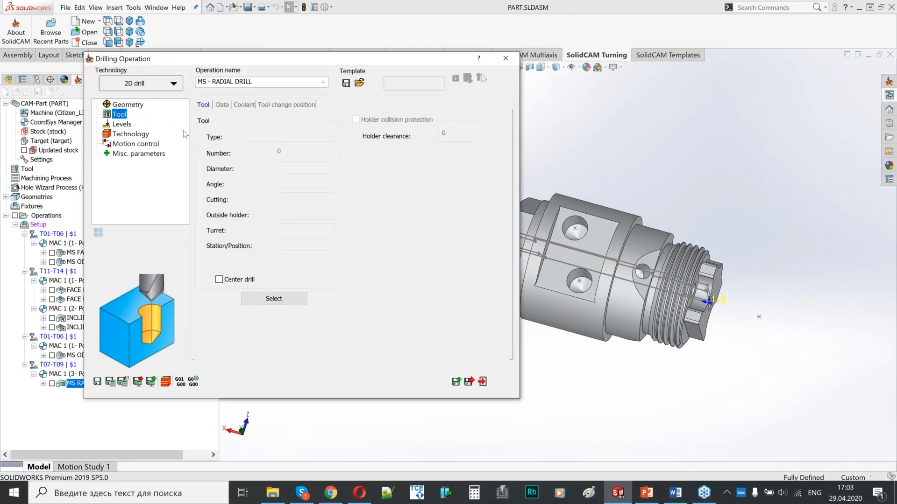
Choose tool 8 at station 8A of turret T07-T09 | Mill for the radial drilling operation.
click(277, 299)
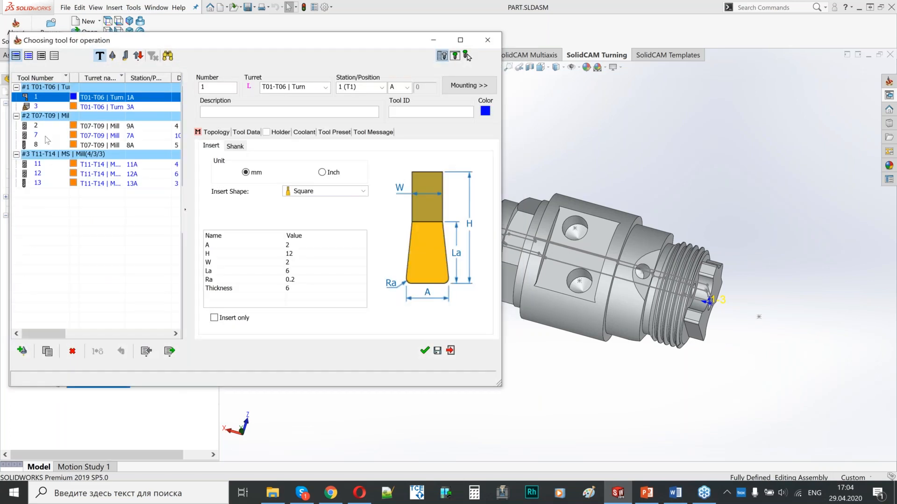
click(38, 145)
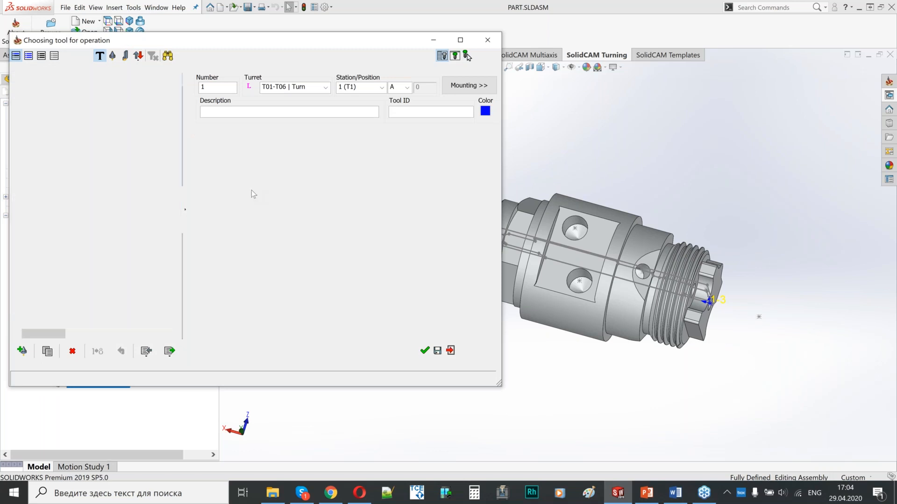
click(425, 350)
Pick the upper level 9.525 from the flat's face and the drill depth 7.502 from the lower edge inside a hole.
click(122, 124)
click(240, 206)
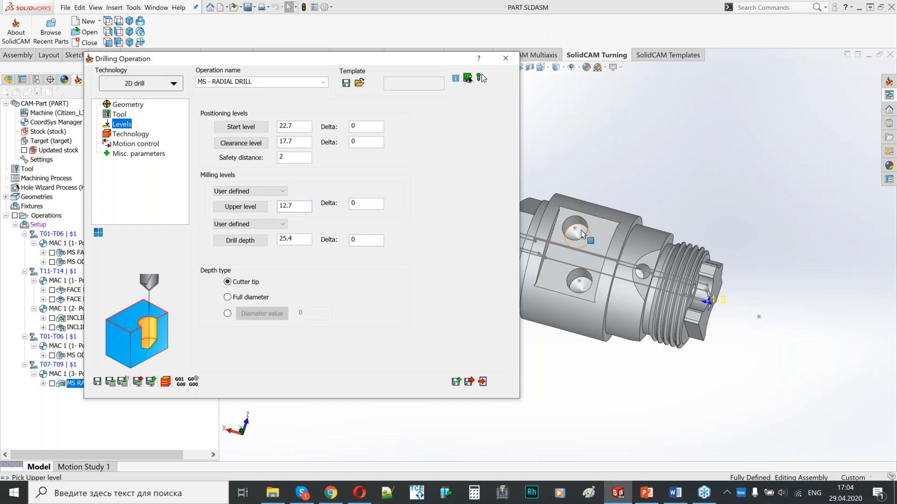
click(596, 232)
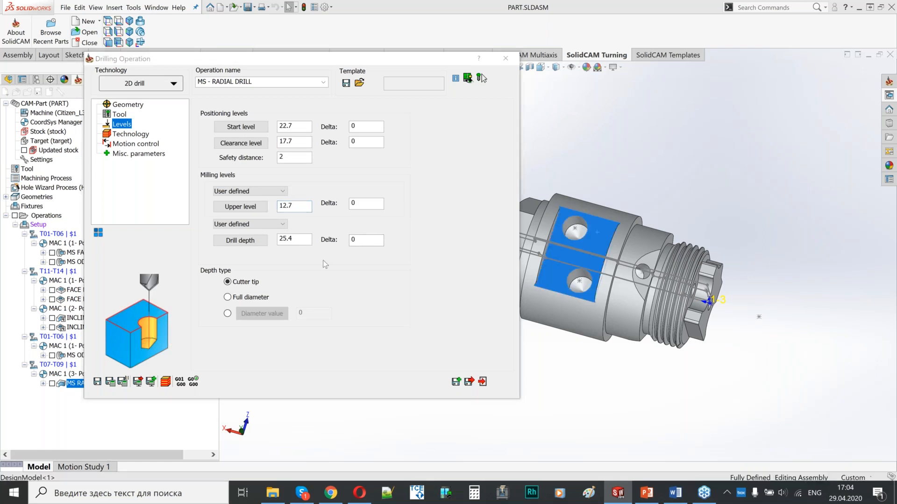
scroll(574, 227, down, 5)
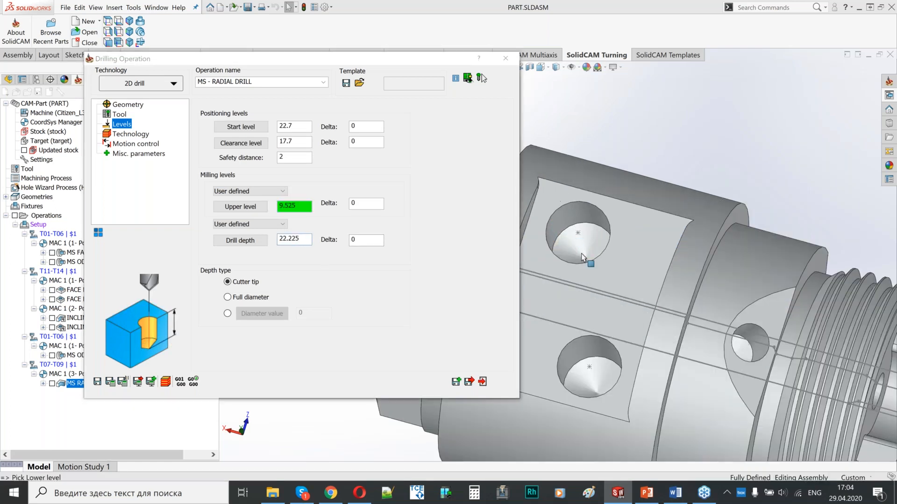
middle_drag(585, 243, 585, 261)
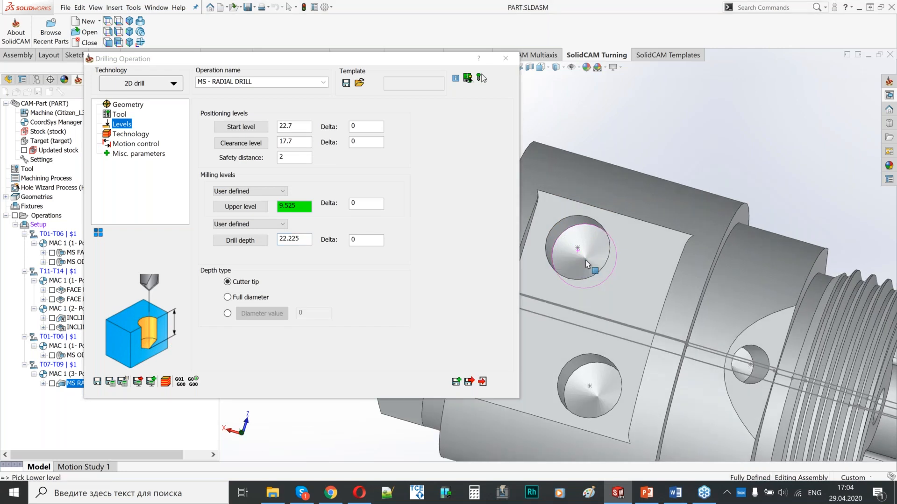
click(585, 260)
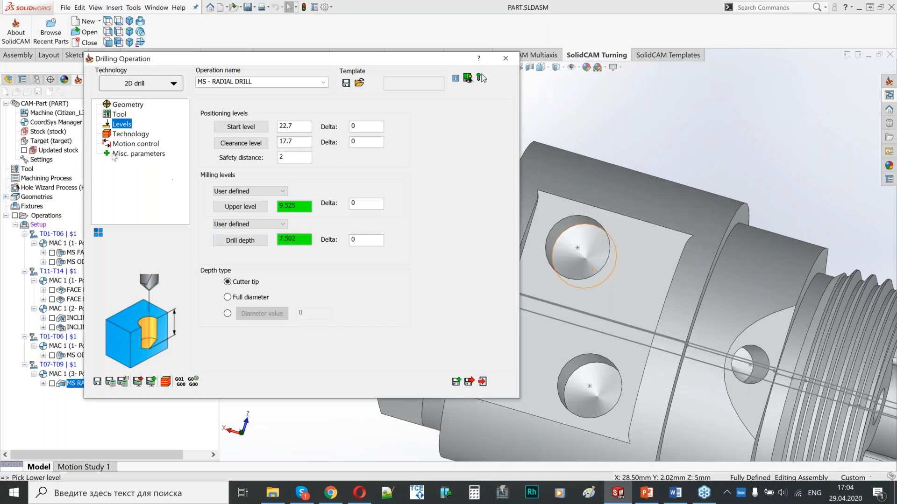
Set the drill cycle type to G83/G87 with a step down of 2 and confirm the drill options.
click(130, 134)
click(367, 154)
click(354, 151)
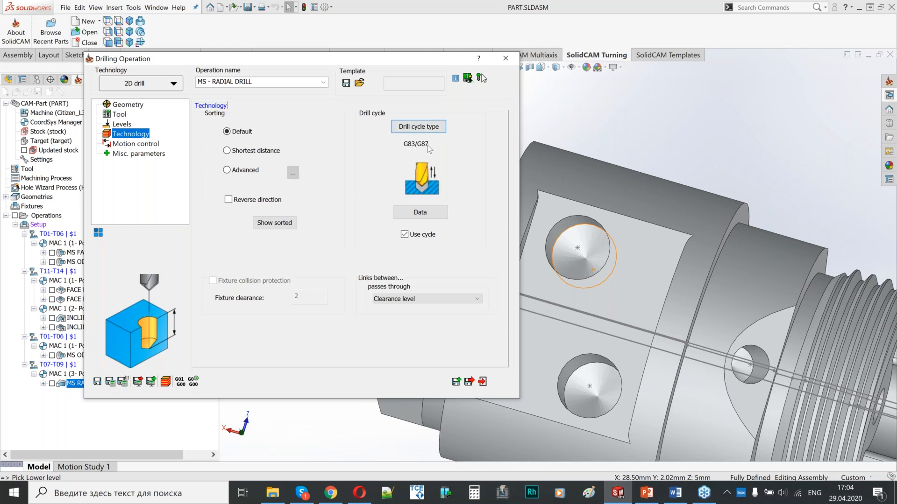
click(411, 213)
click(683, 258)
text(2)
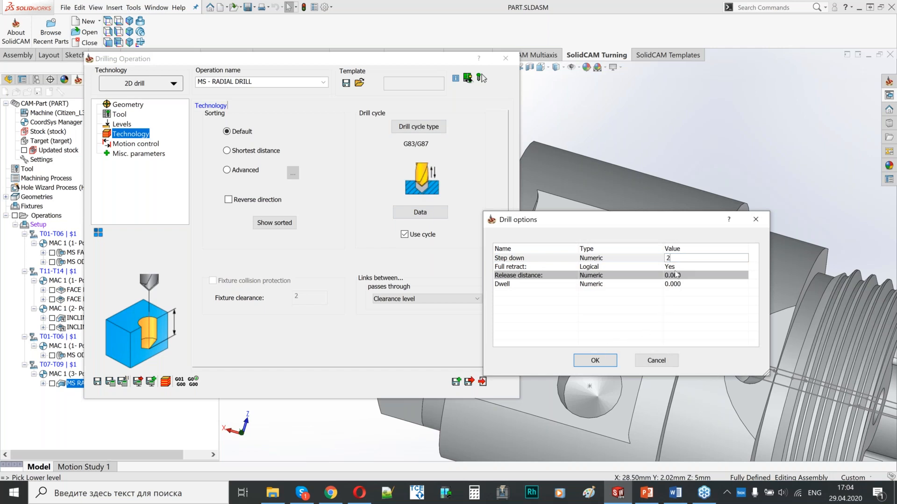
click(595, 361)
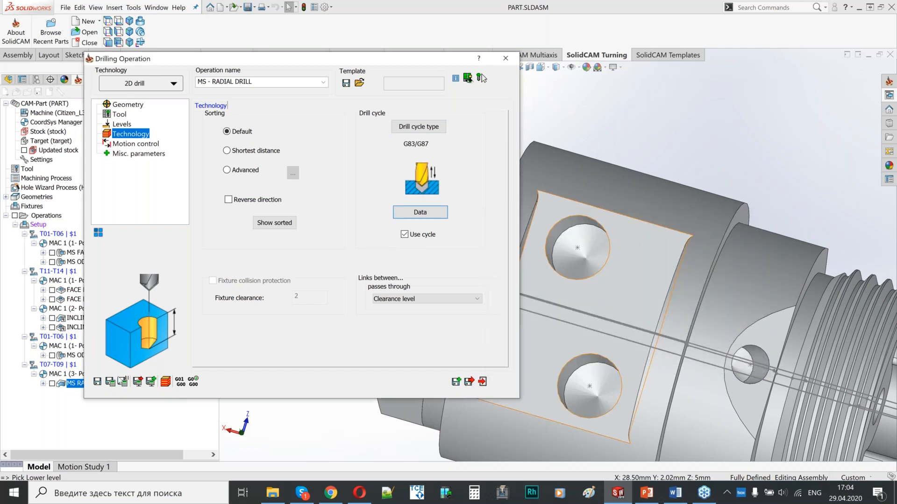
Save and calculate MS - RADIAL DRILL, inspect its tool path between the two holes, and close the operation.
click(110, 382)
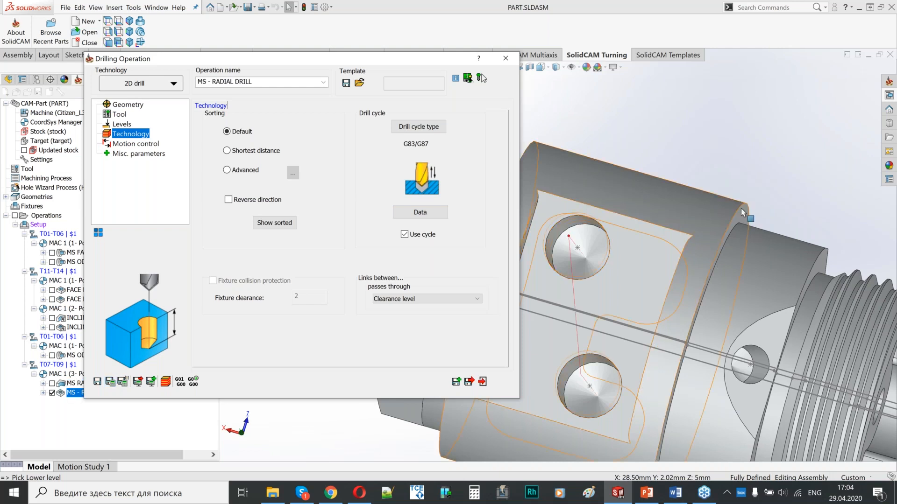
scroll(741, 208, up, 3)
ctrl+middle_drag(613, 262, 717, 187)
scroll(719, 236, up, 1)
scroll(669, 270, down, 5)
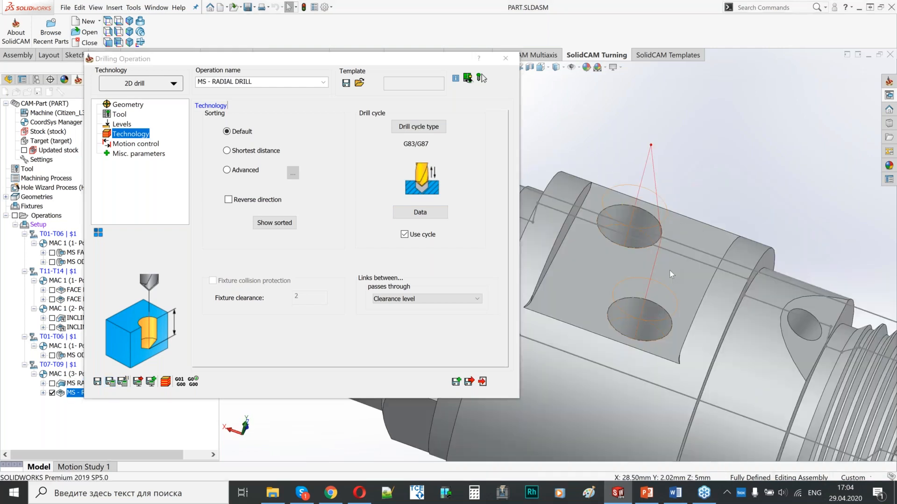
click(468, 382)
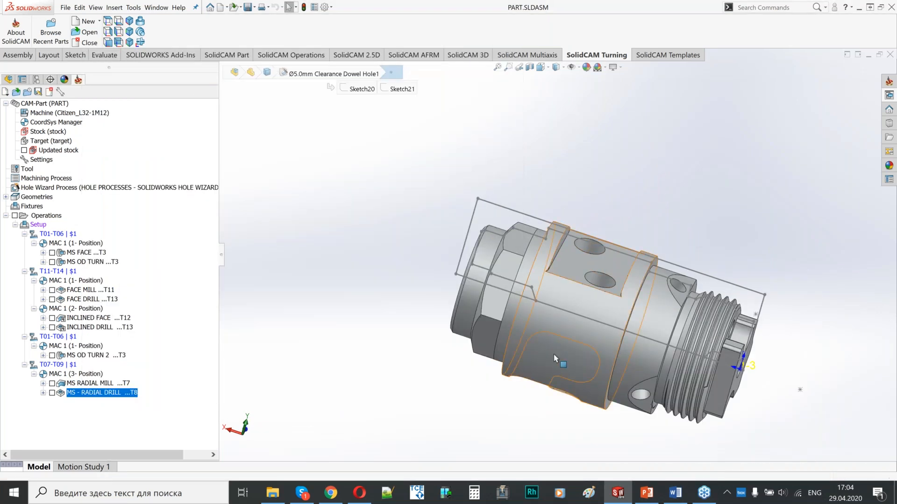
Add a Pocket milling operation named MS – WRAP after MS - RADIAL DRILL and set its coordinate system to MAC 1 (1- Position).
scroll(477, 355, down, 6)
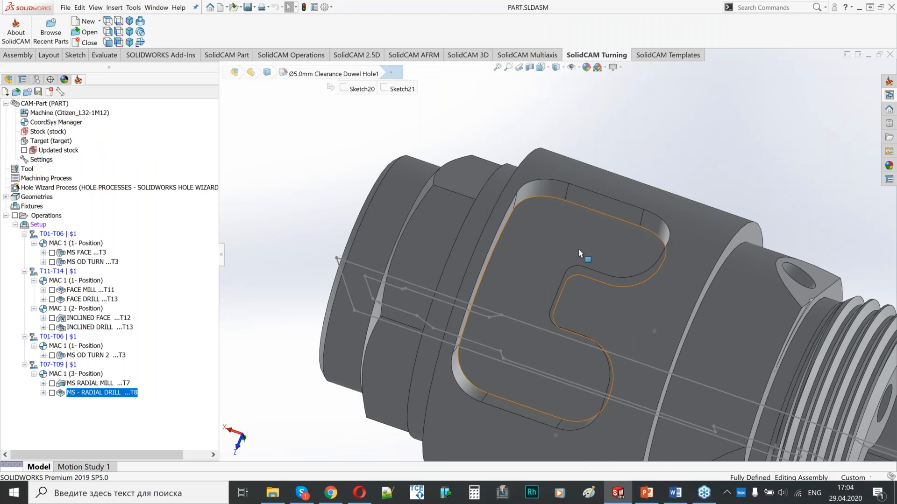
middle_drag(579, 253, 561, 292)
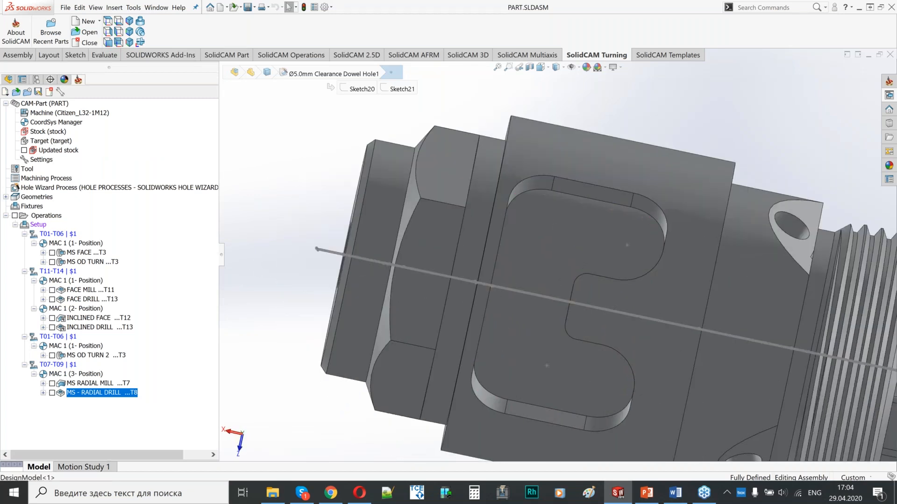
key(alt+Tab)
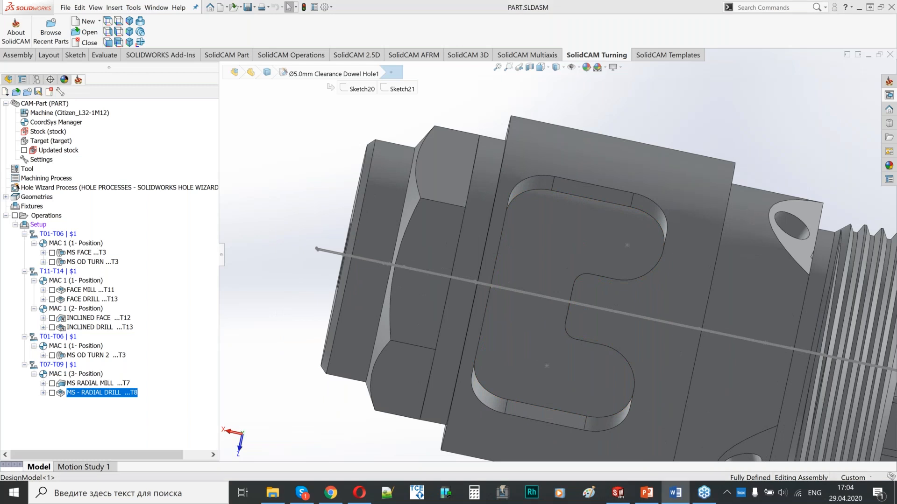
right_click(91, 397)
mouse_move(210, 148)
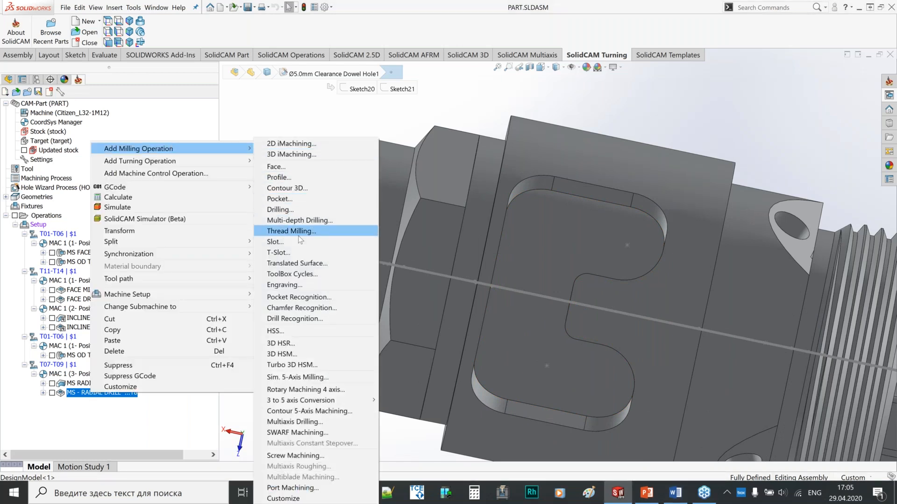
click(296, 202)
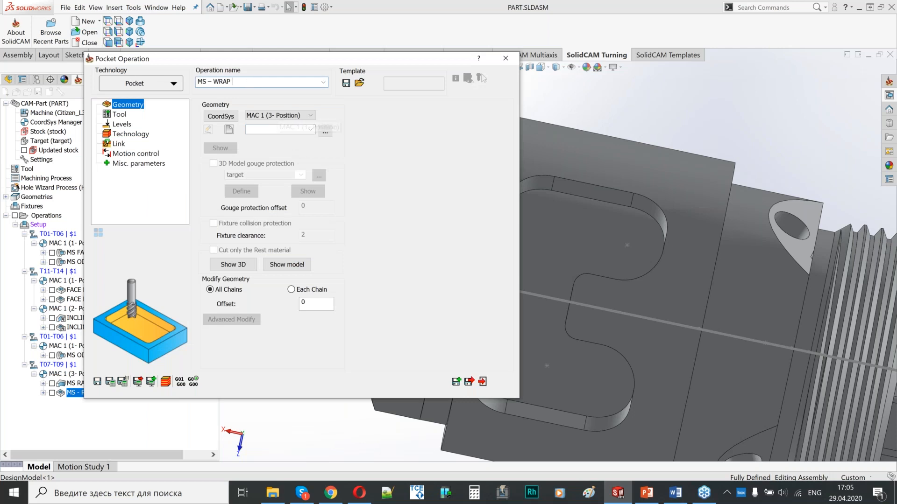
click(265, 116)
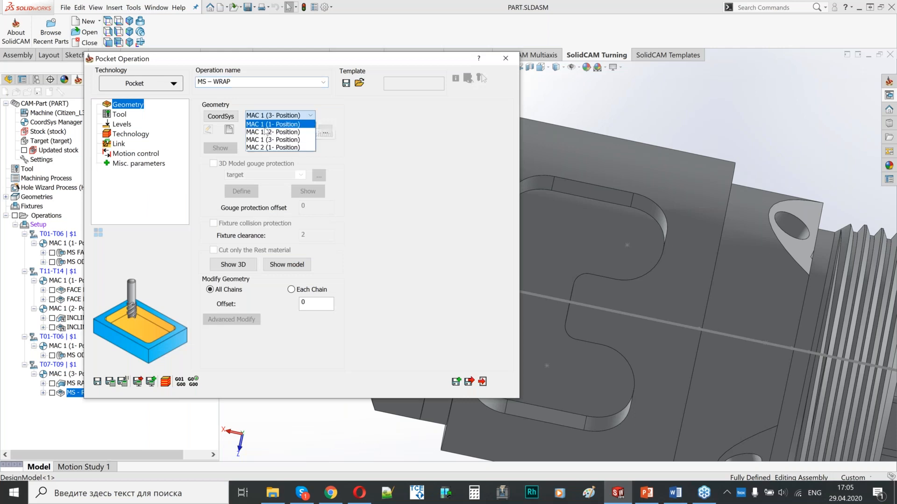
click(270, 124)
Create a new geometry for the pocket operation and set its type to Wrapped around the Z axis.
drag(283, 58, 231, 21)
scroll(631, 269, up, 4)
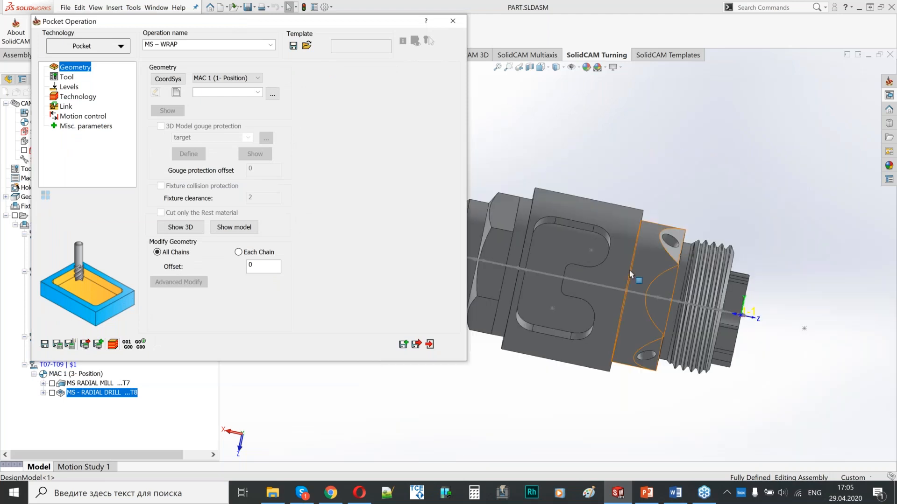
middle_drag(633, 264, 640, 229)
scroll(640, 229, up, 1)
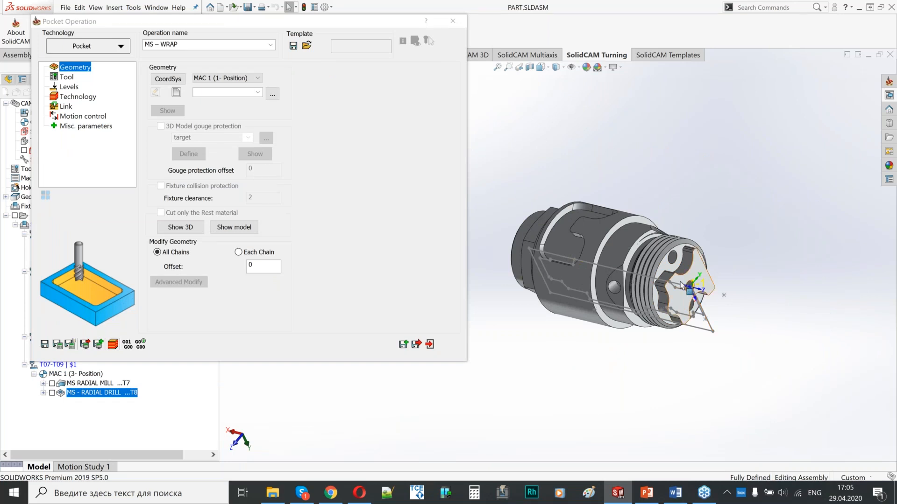
scroll(691, 288, down, 3)
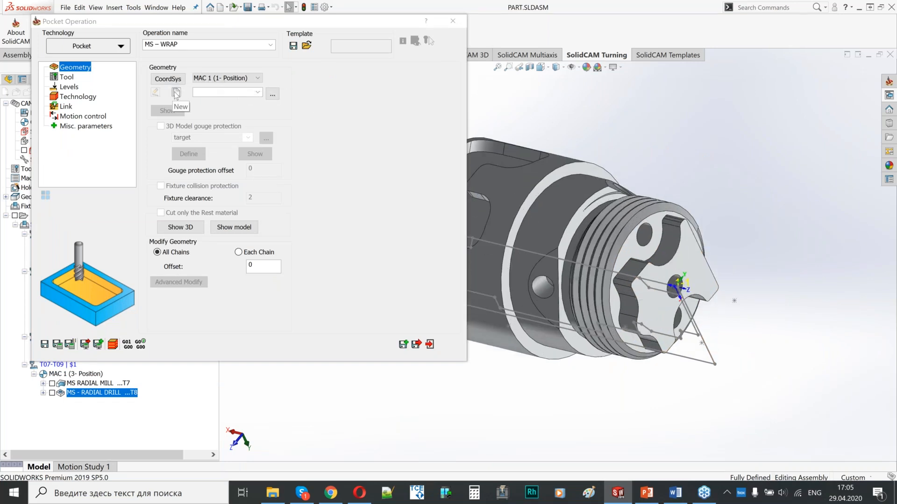
click(176, 93)
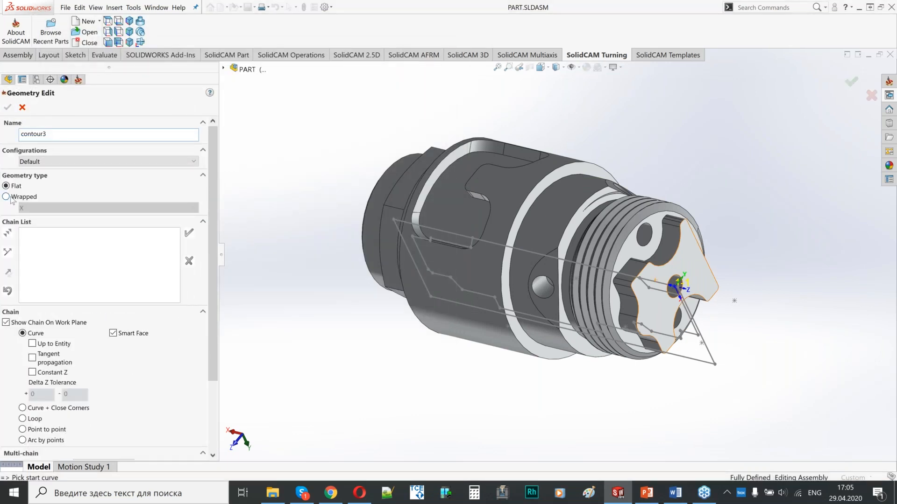
click(12, 198)
click(40, 208)
click(23, 234)
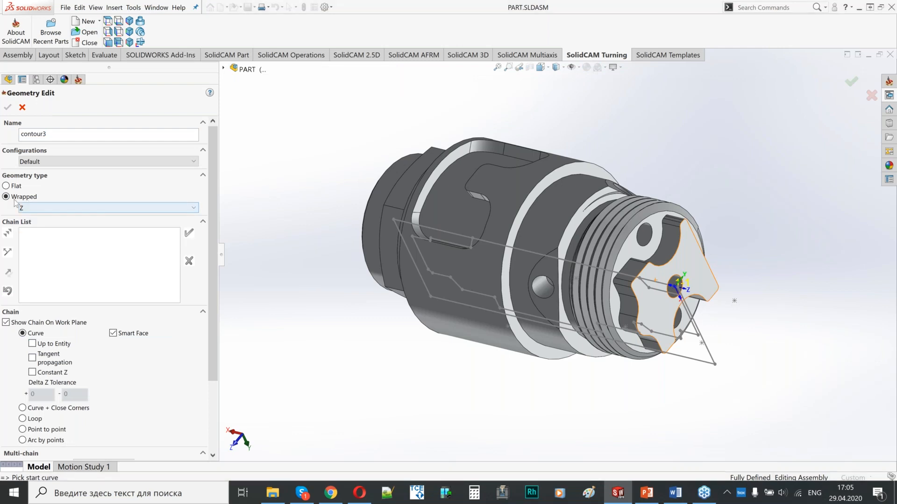
Add the edge chain around the wrapped pocket's floor with multi-chain selection and confirm the geometry.
scroll(90, 363, down, 3)
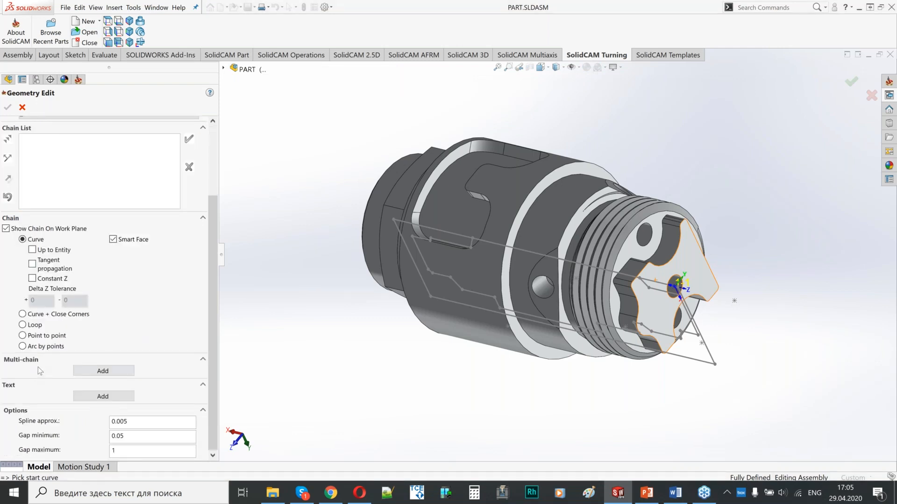
click(132, 374)
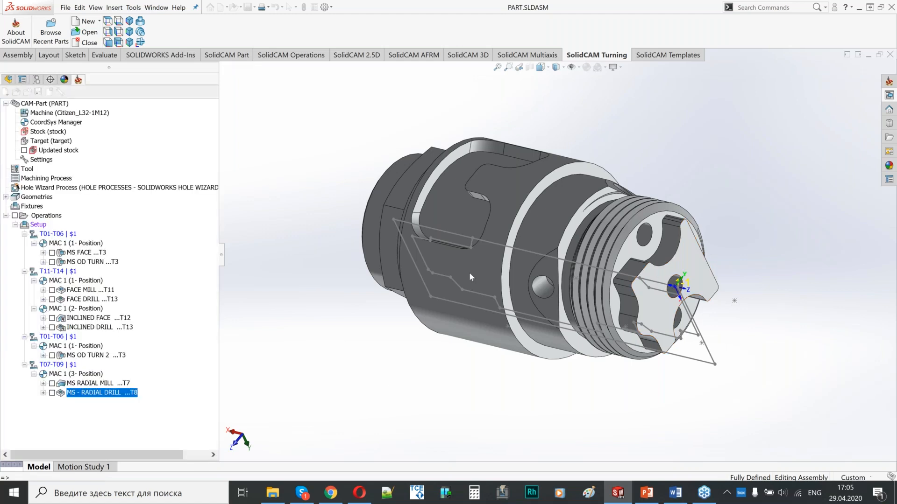
click(452, 225)
click(494, 191)
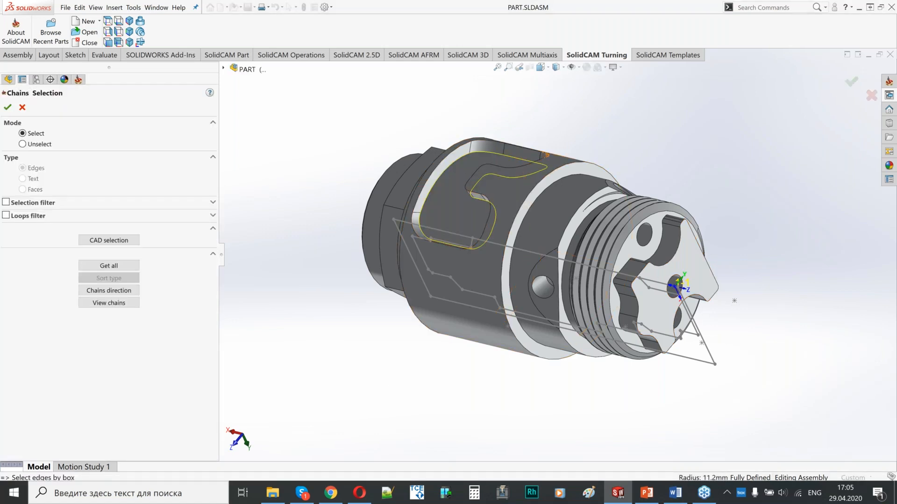
click(7, 108)
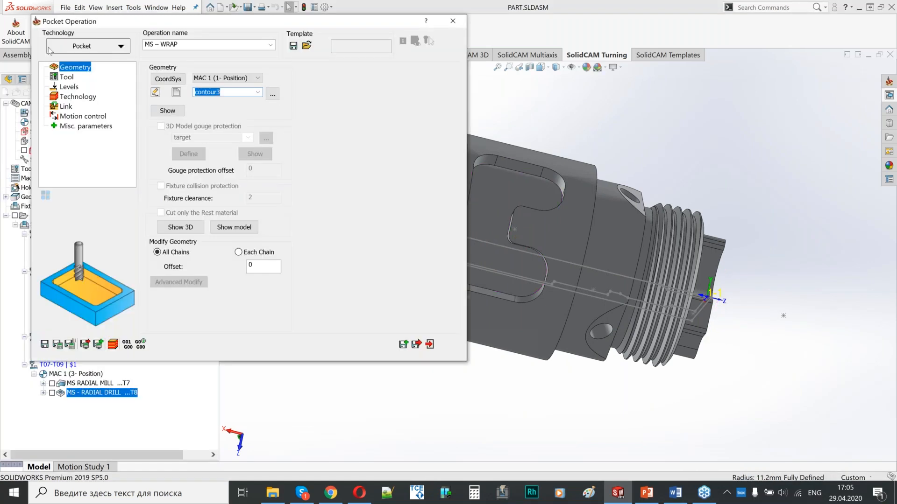
Choose the 4 mm end mill at station 9A of turret T07-T09 | Mill for the operation and renumber it as 9.
click(70, 76)
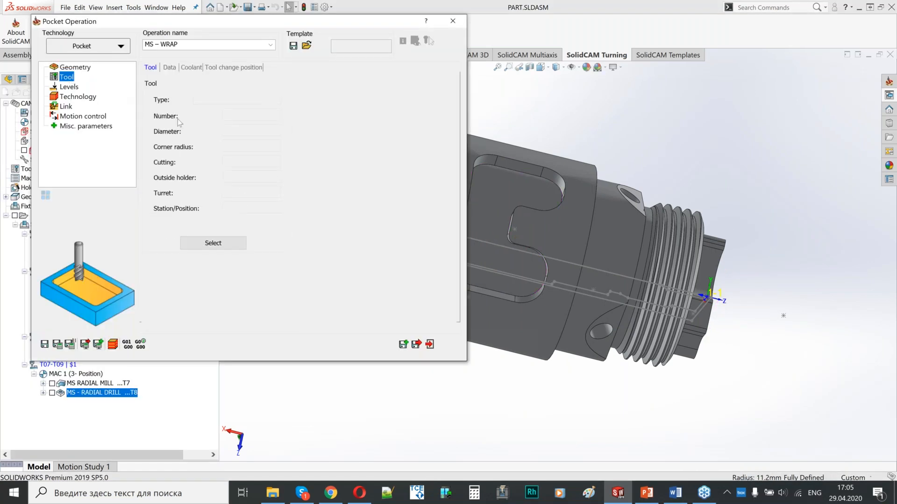
click(207, 243)
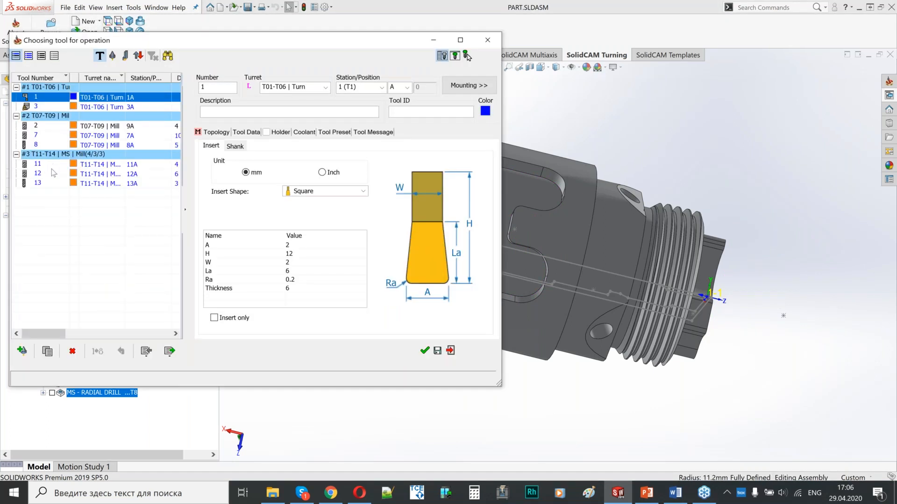
click(49, 126)
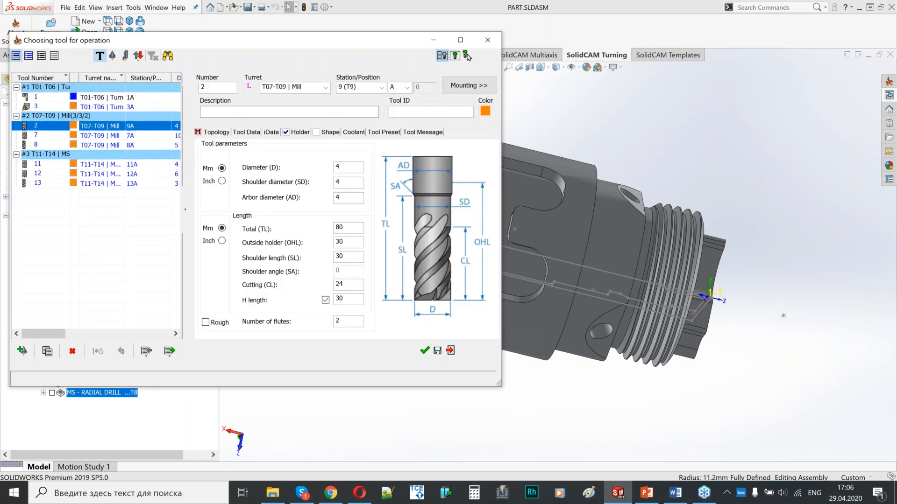
double_click(203, 87)
text(9)
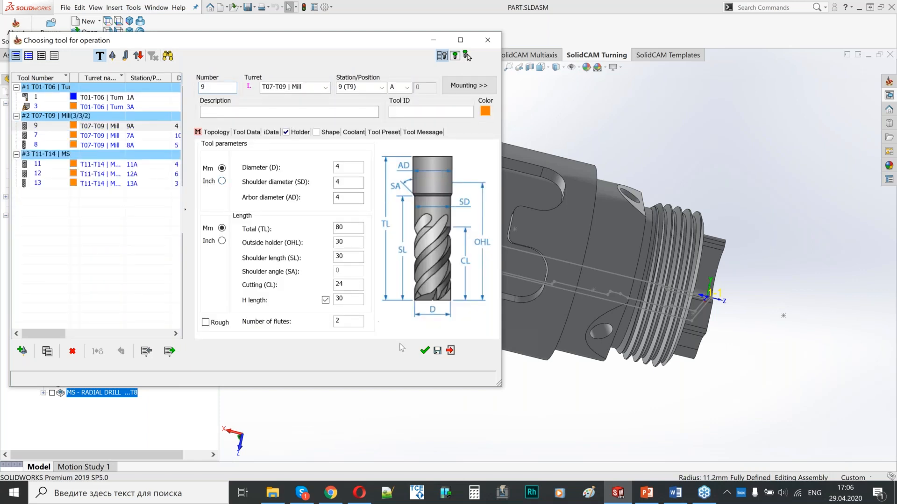
click(424, 351)
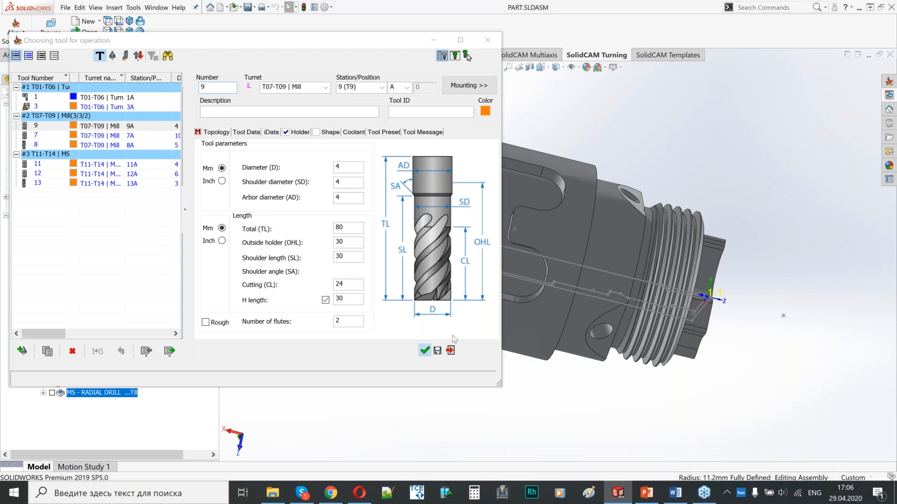
Pick the upper level 12.7 from the outer diameter and the pocket depth 1.5 from the pocket floor, with a step down of 1.5.
click(71, 87)
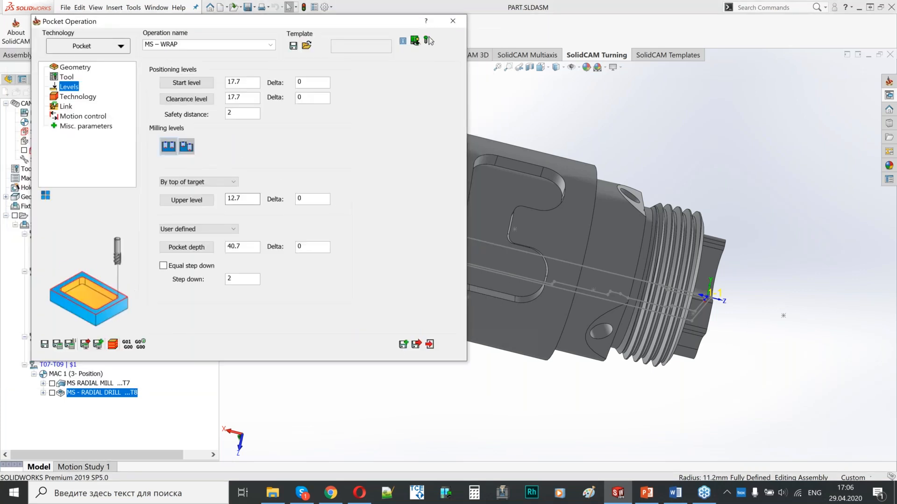
scroll(563, 254, up, 3)
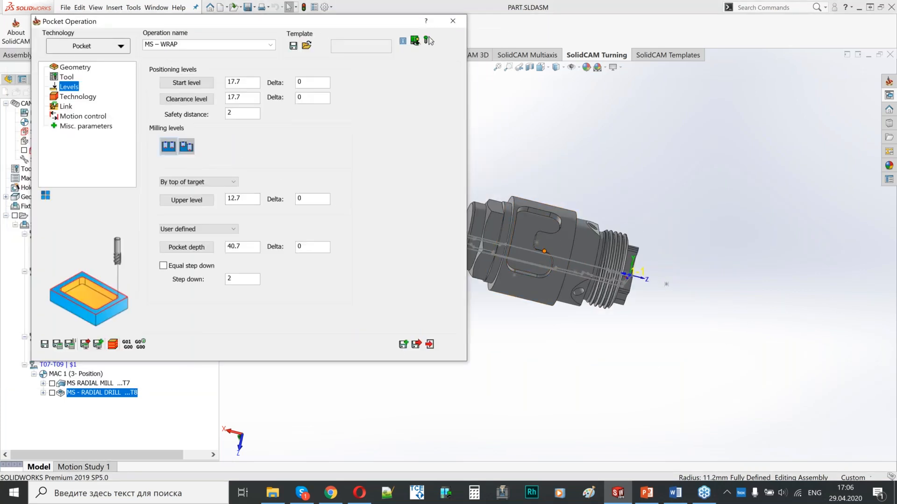
middle_drag(596, 255, 687, 267)
scroll(653, 239, down, 5)
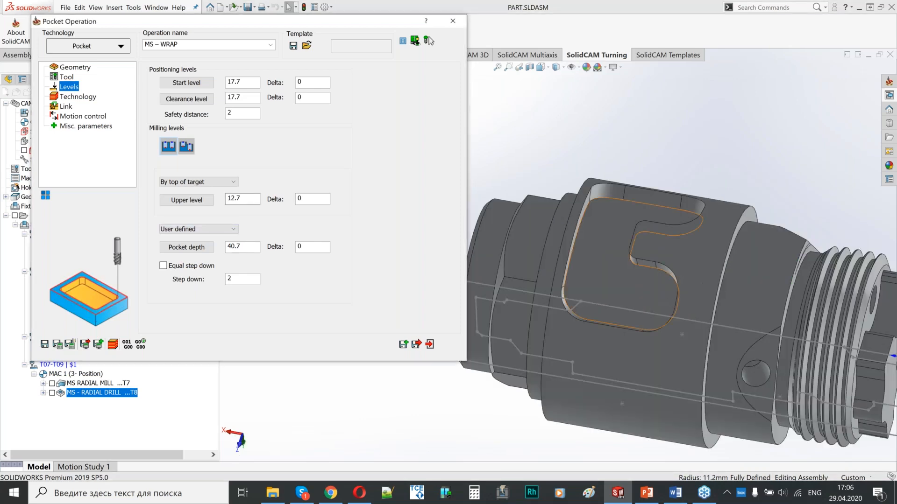
click(591, 265)
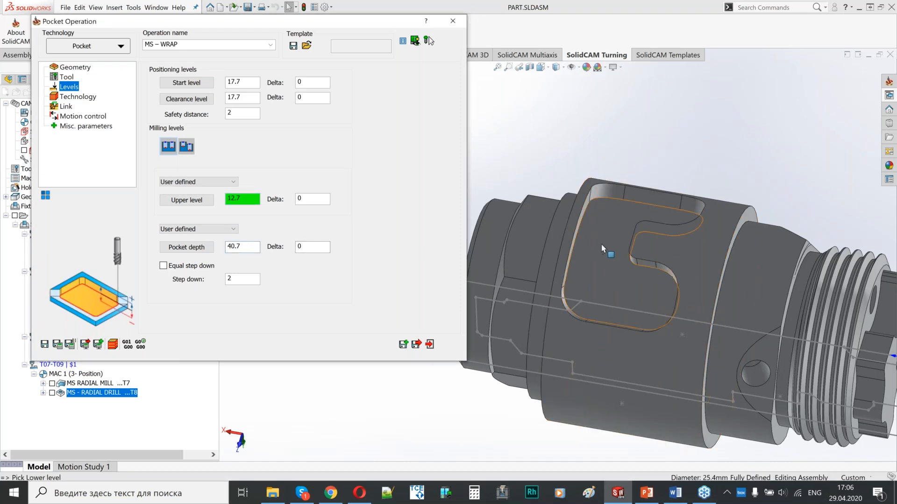
click(597, 270)
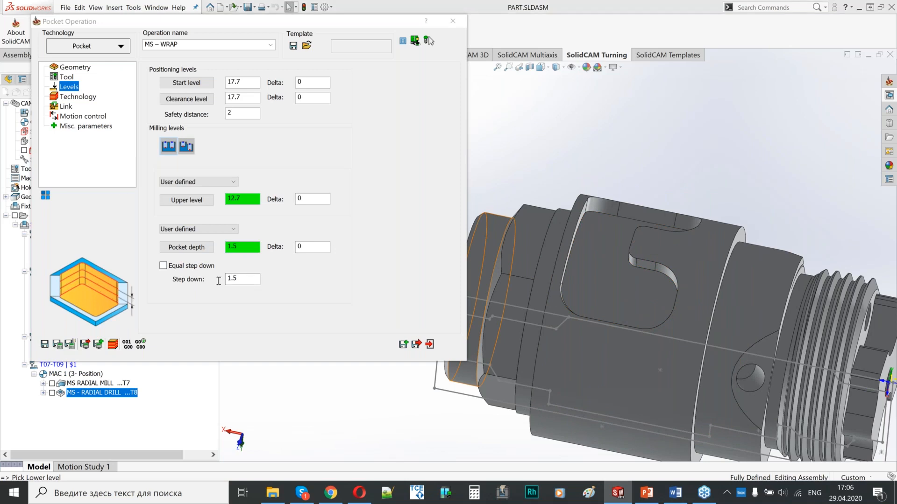
Set the pocket's minimum overlap to 80% of the tool diameter in the technology settings.
click(77, 97)
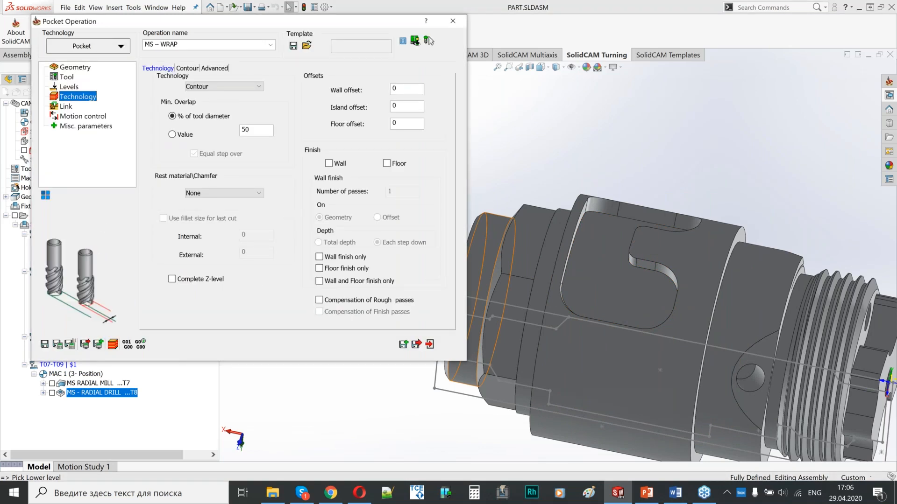
click(254, 133)
drag(254, 132, 225, 133)
text(8)
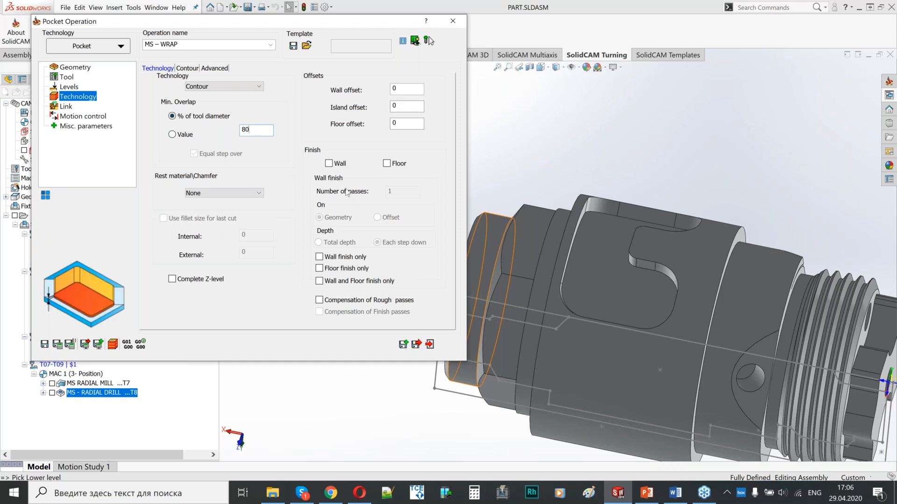
Set the pocket's ramping to Angle with a value of 3.
click(65, 107)
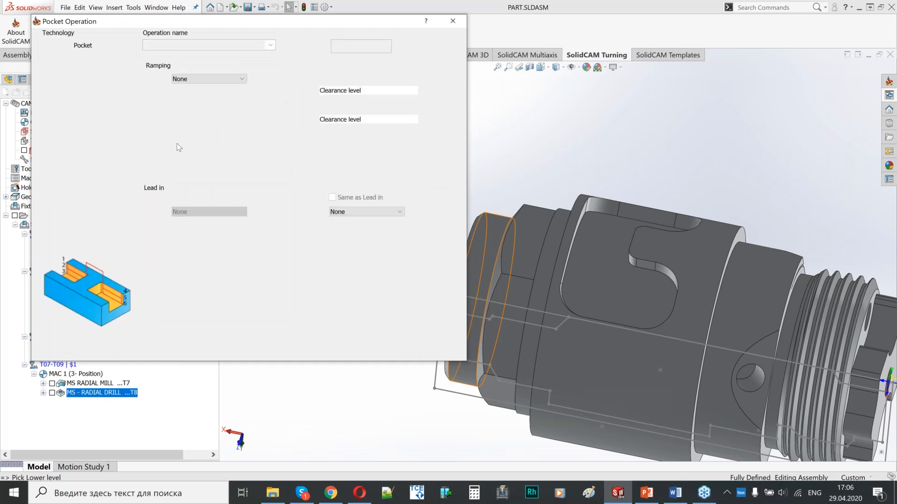
click(206, 79)
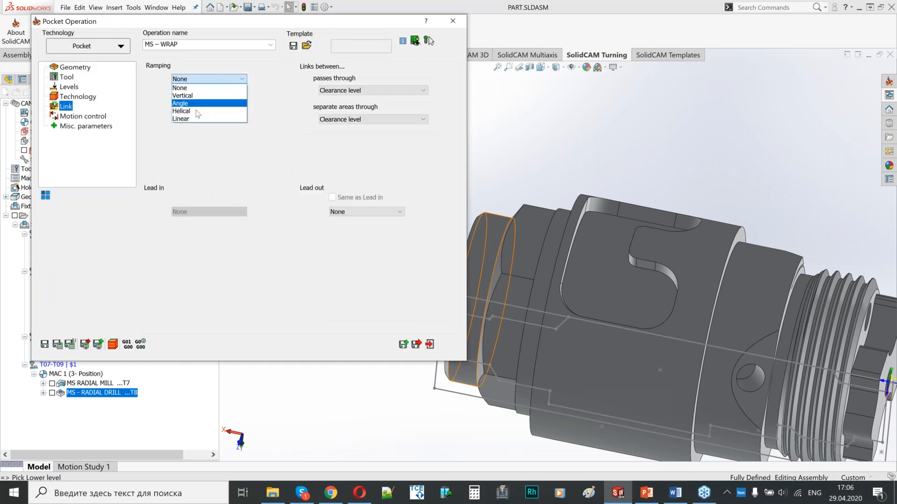
click(196, 105)
click(196, 105)
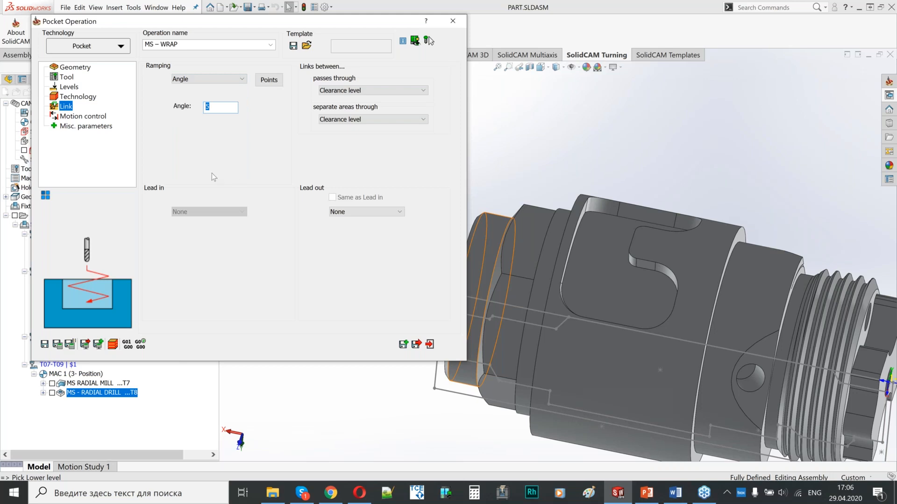
text(3)
Review the 4th axis motion settings, then save and calculate MS – WRAP, inspect its wrapped tool path, and close the operation.
click(83, 116)
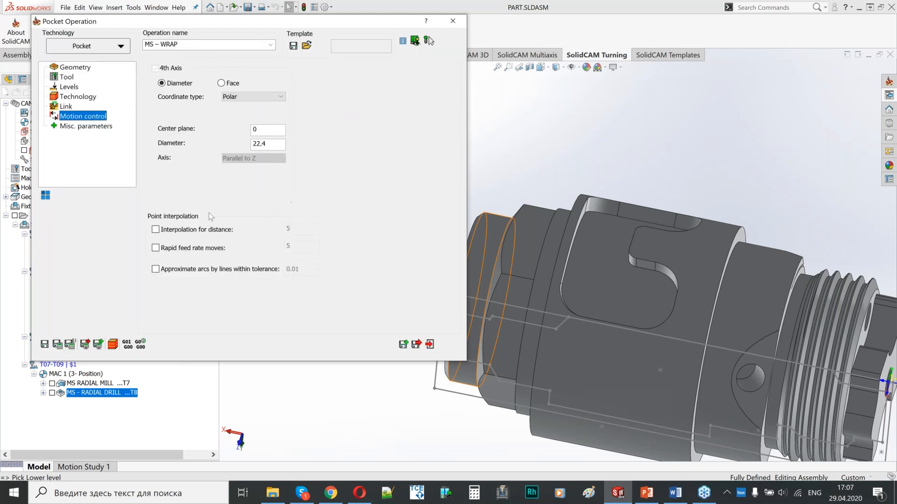
mouse_move(229, 163)
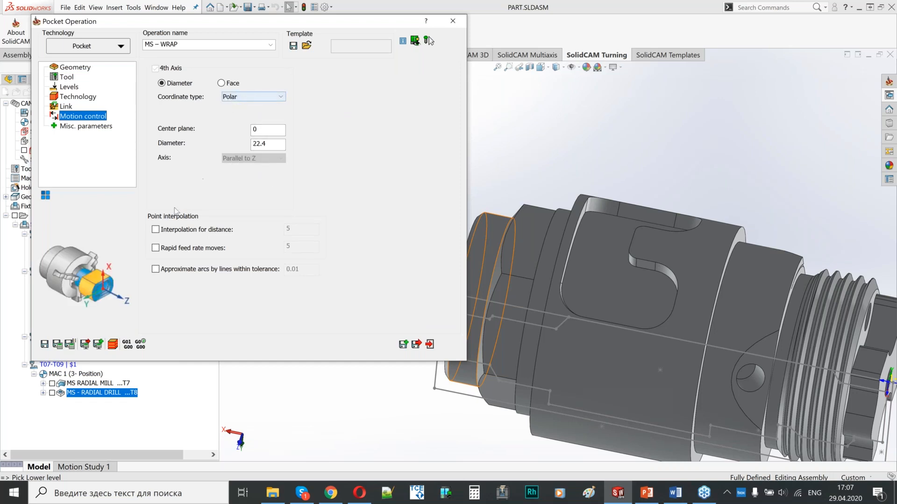
click(61, 346)
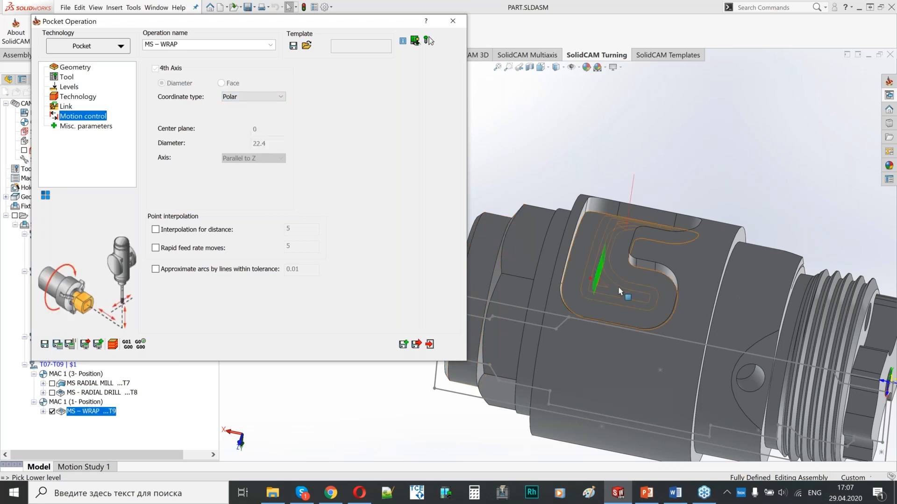
middle_drag(622, 248, 604, 294)
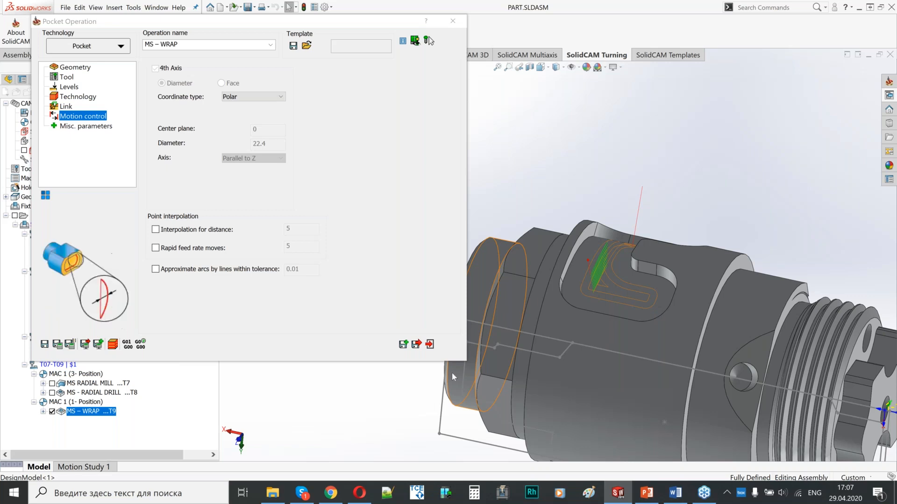
click(416, 345)
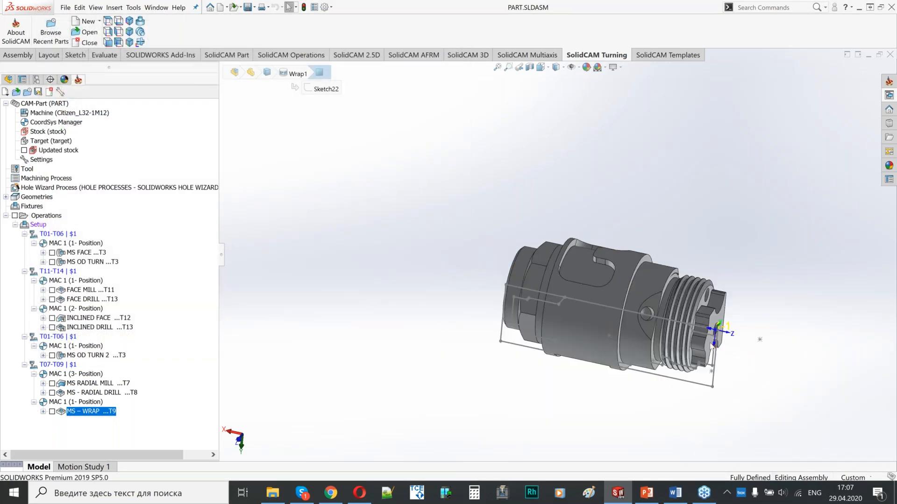
Simulate all operations of the Setup in SolidVerify and examine the machined part against the target.
middle_drag(555, 285, 679, 218)
scroll(766, 311, down, 3)
right_click(38, 225)
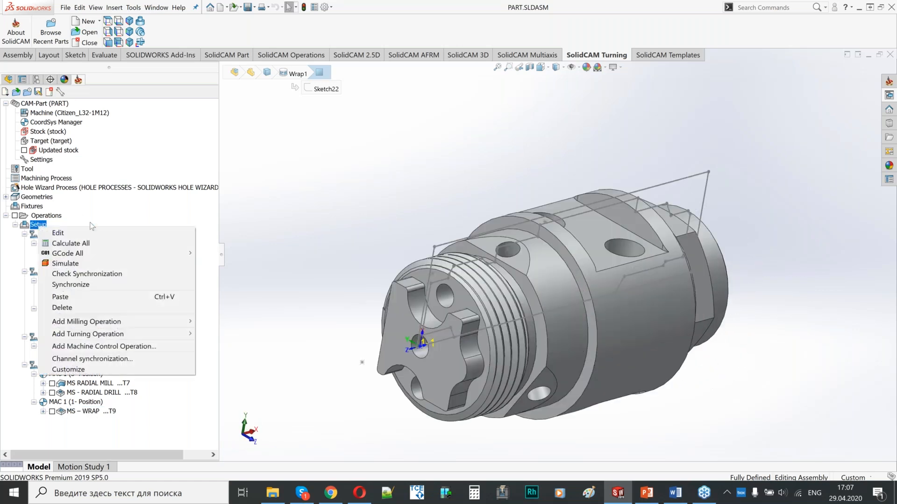
click(94, 264)
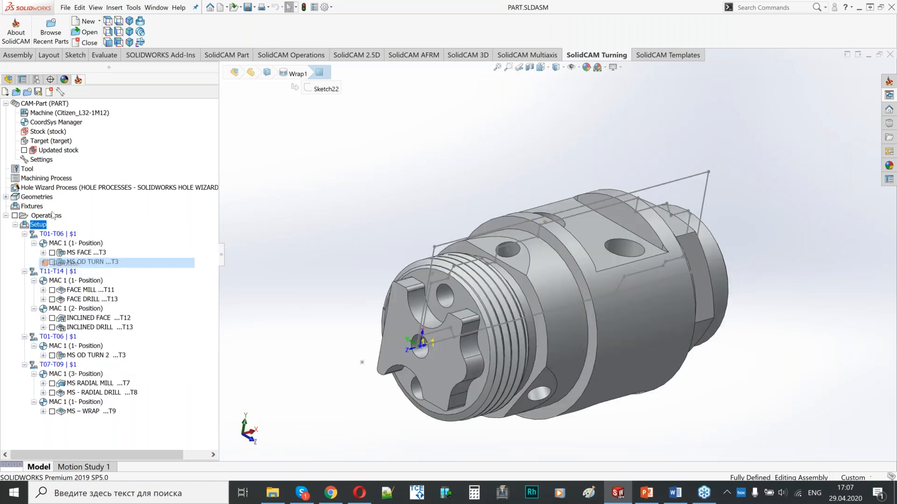
middle_drag(480, 316, 565, 324)
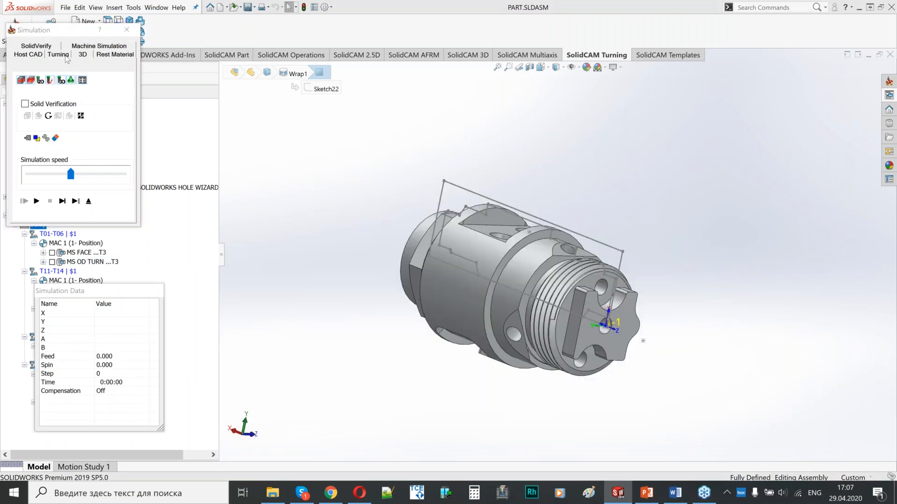
click(41, 47)
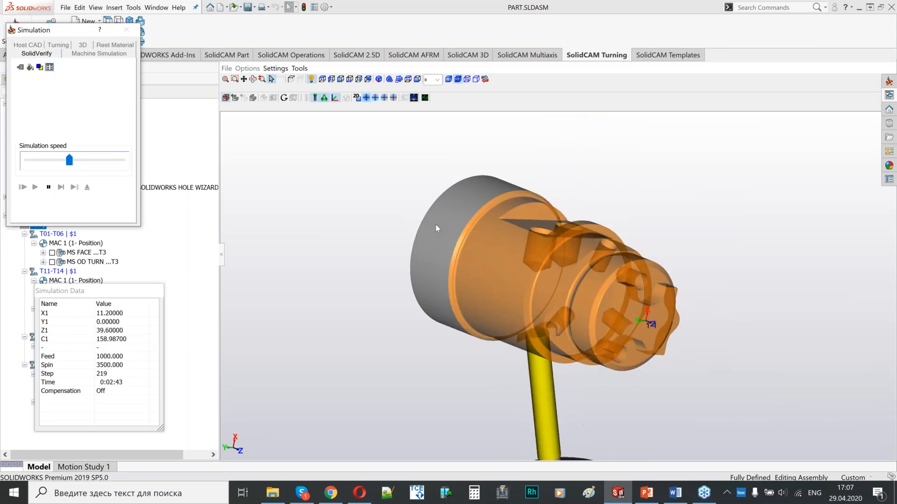
middle_drag(491, 305, 518, 233)
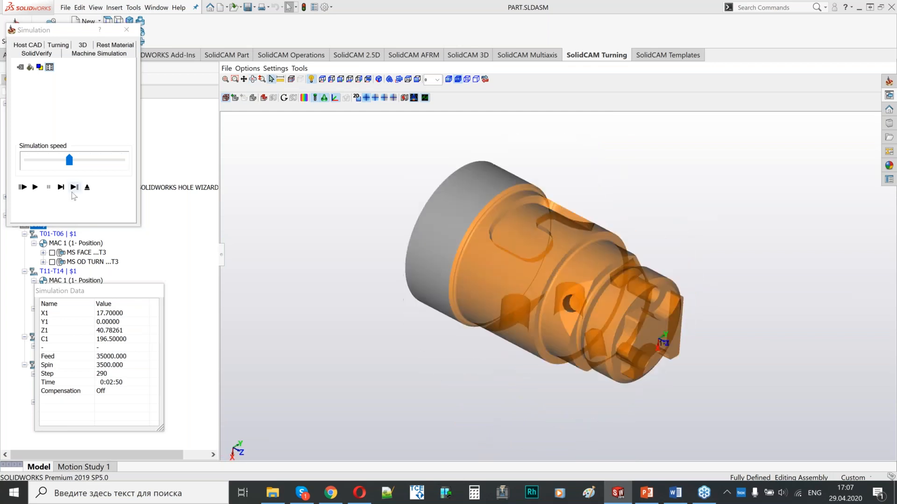
Switch to the Machine Simulation of the Setup and examine the machine's spindle, stock and tool holders up close.
click(110, 55)
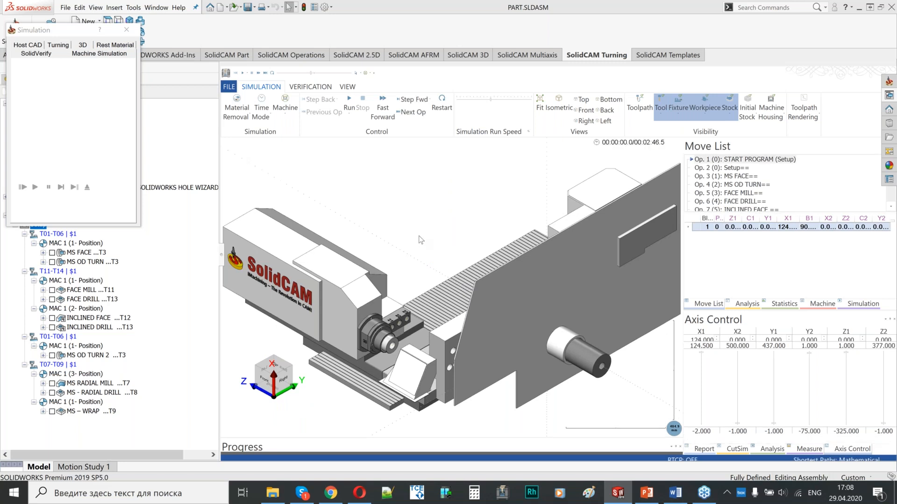
scroll(432, 238, down, 2)
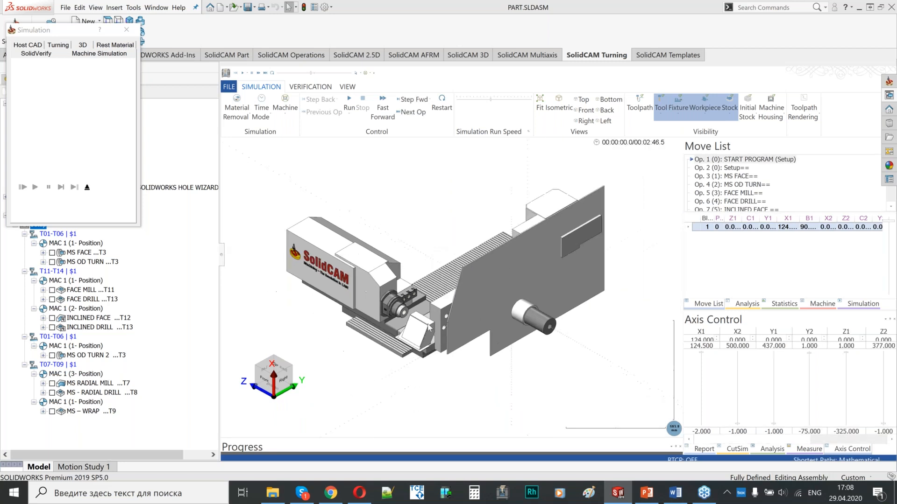
middle_drag(423, 319, 531, 304)
scroll(529, 303, up, 3)
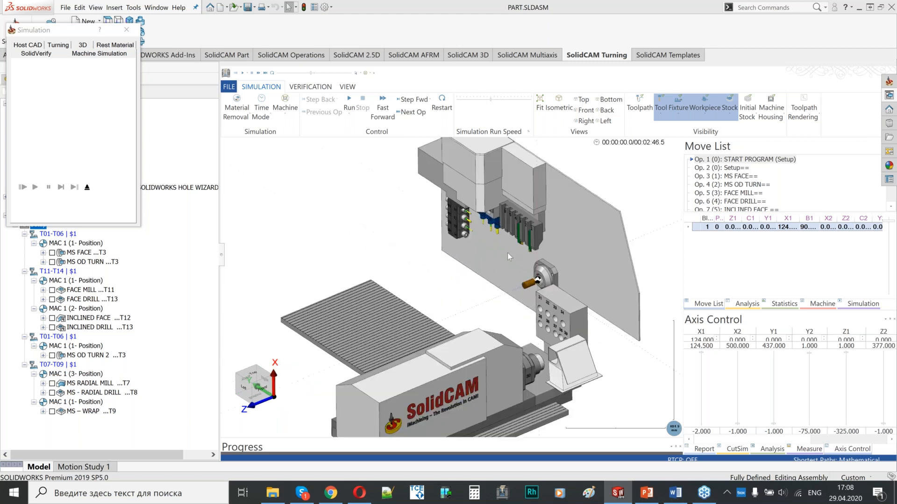
scroll(505, 246, up, 4)
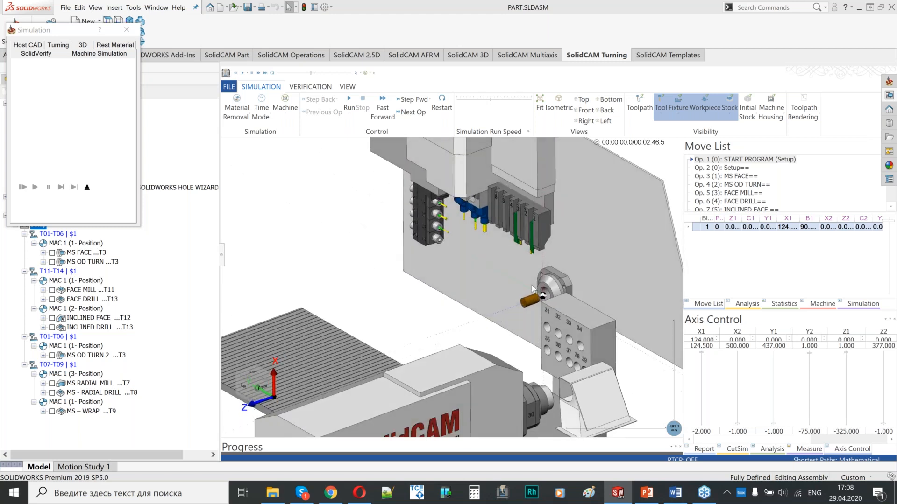
scroll(549, 317, up, 3)
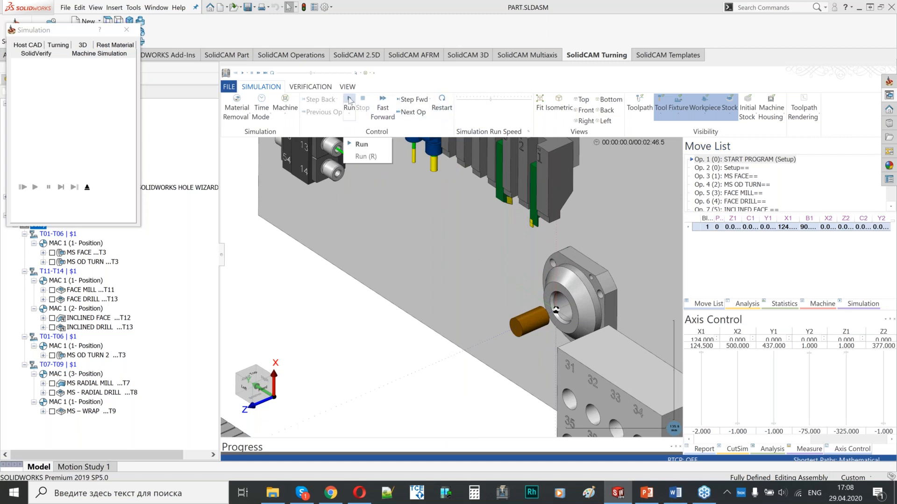
Run the machine simulation at an increased run speed through the facing, turning, face and inclined operations.
click(349, 98)
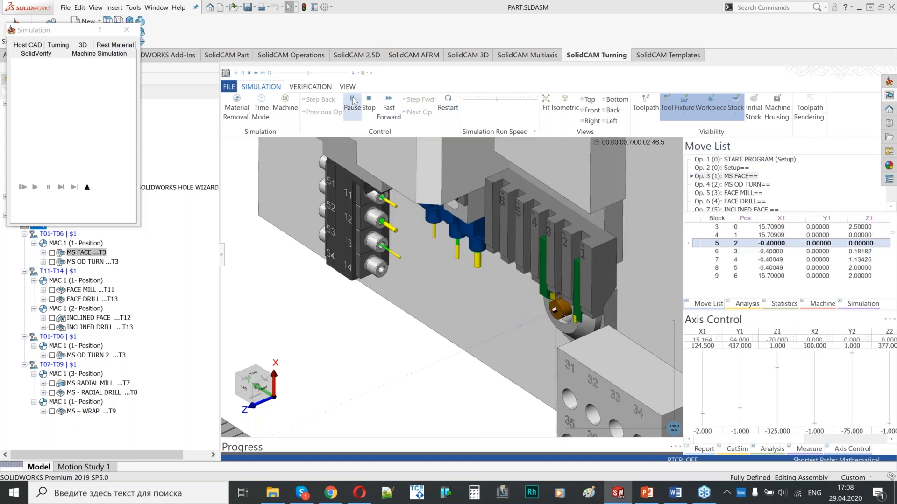
click(507, 100)
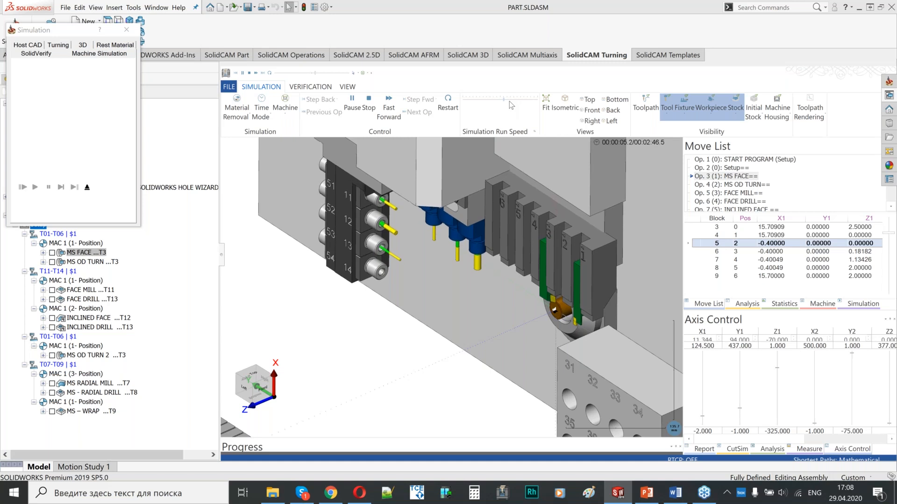
drag(509, 102, 512, 101)
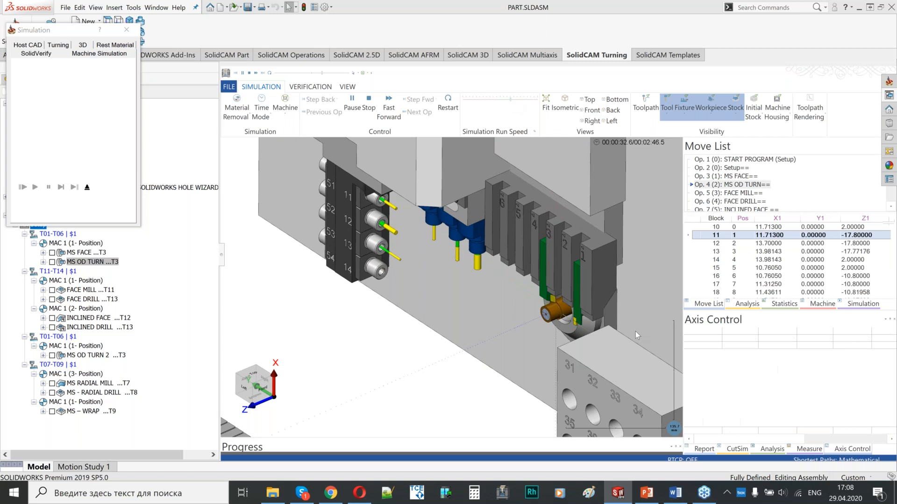
scroll(628, 313, up, 3)
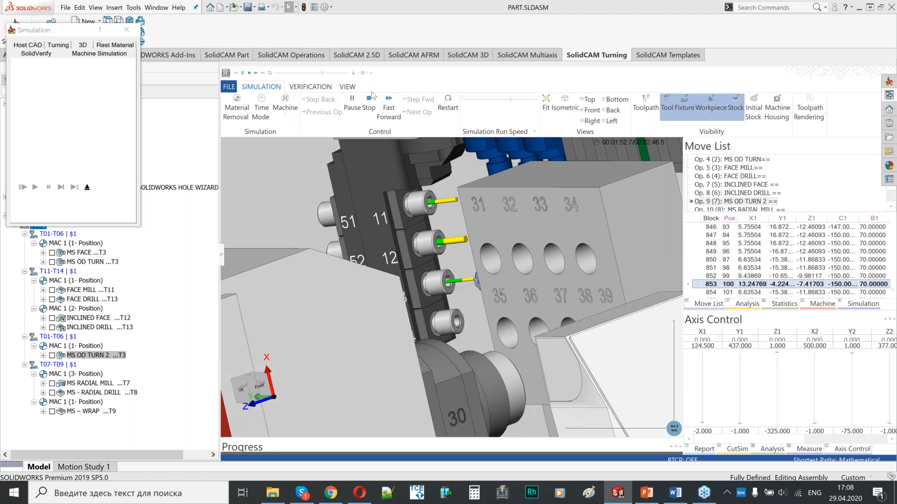
Pause the machine simulation during MS OD TURN 2 and examine the tool position at the workpiece.
click(352, 100)
middle_drag(466, 198, 484, 209)
scroll(446, 206, down, 3)
scroll(414, 203, up, 4)
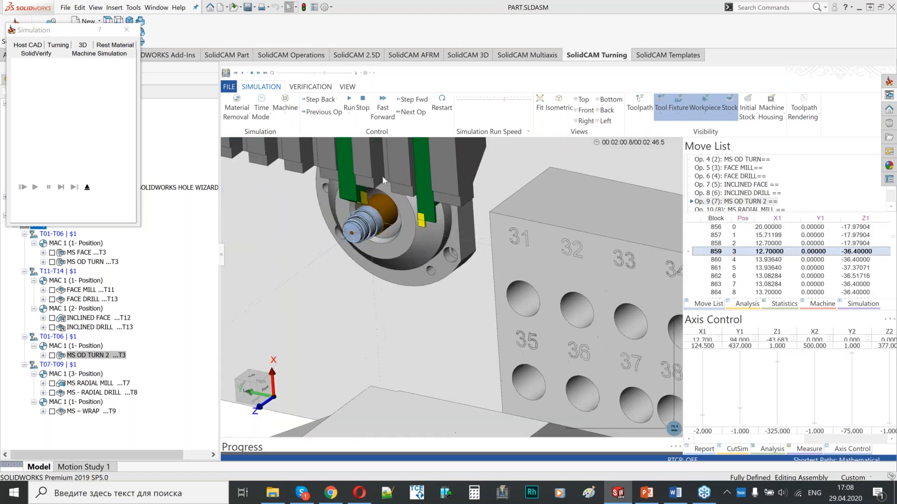
middle_drag(411, 212, 402, 206)
scroll(380, 181, down, 4)
scroll(380, 181, up, 3)
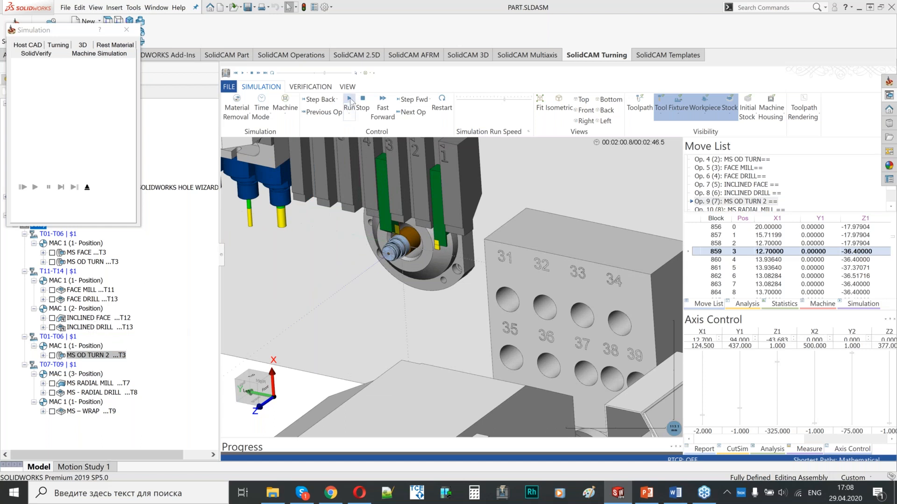
Resume the machine simulation of MS OD TURN 2 at a slower run speed, watching the workpiece closely.
click(487, 101)
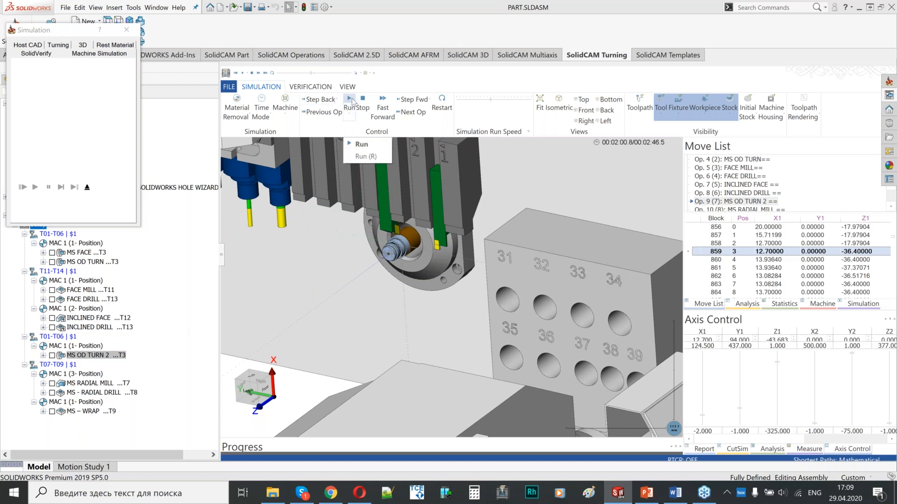
key(space)
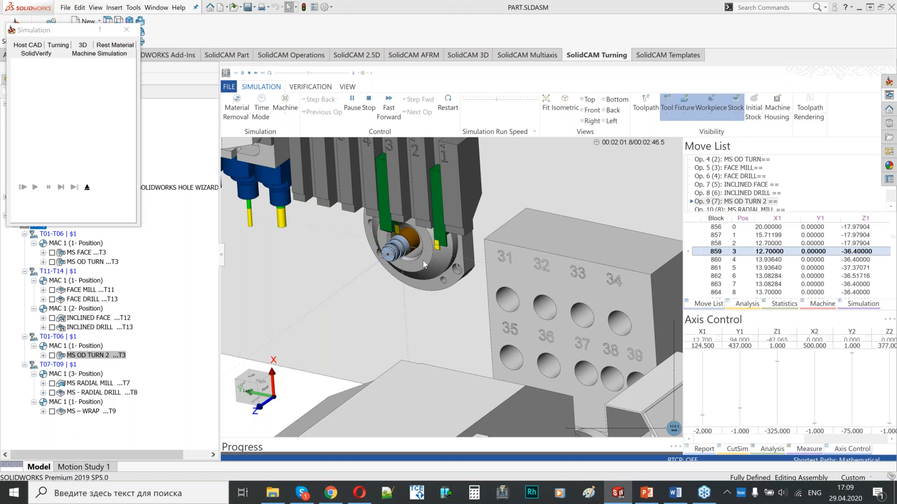
scroll(440, 259, up, 5)
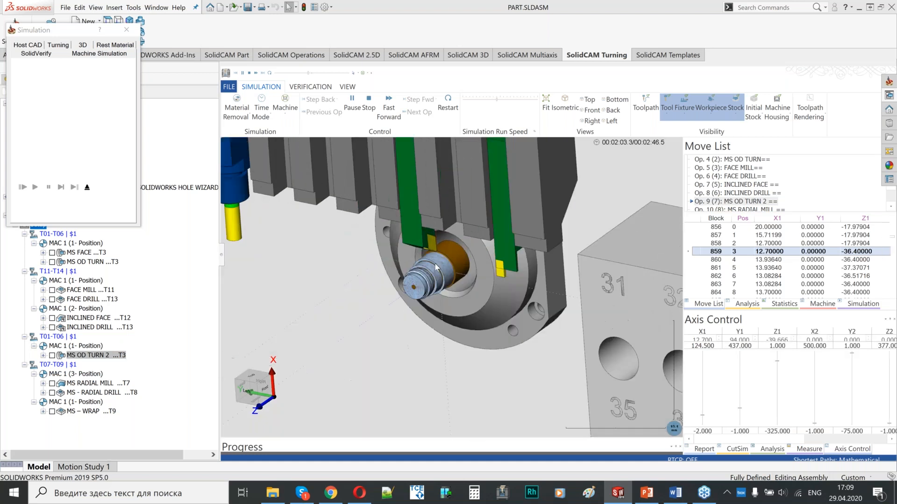
Raise the simulation run speed and watch the radial operations and MS – WRAP up close.
click(501, 99)
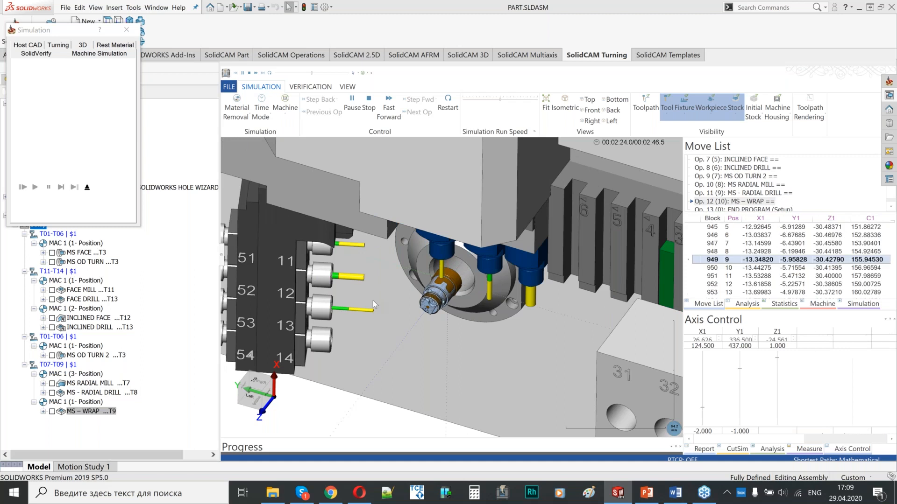
scroll(448, 299, up, 3)
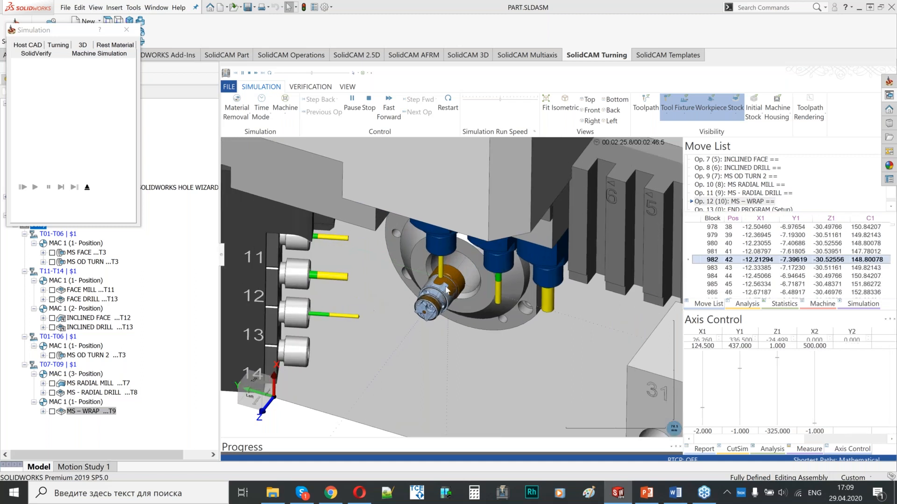
scroll(451, 299, up, 2)
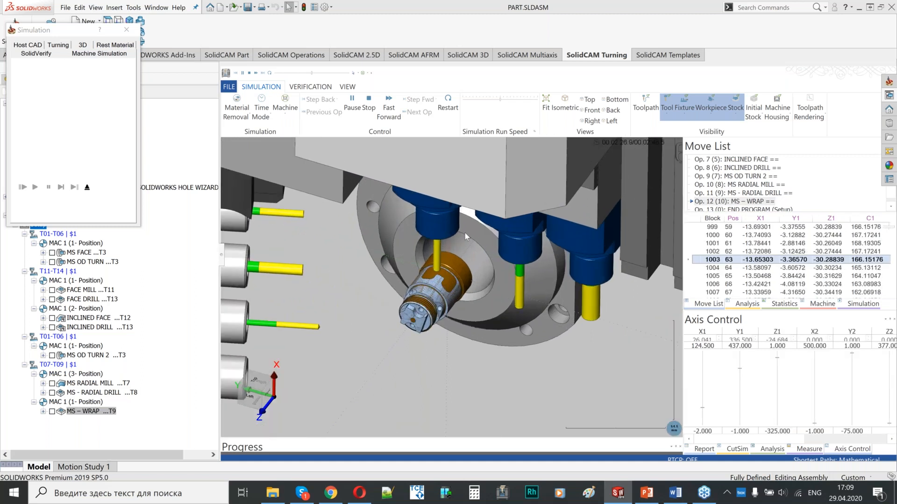
click(508, 101)
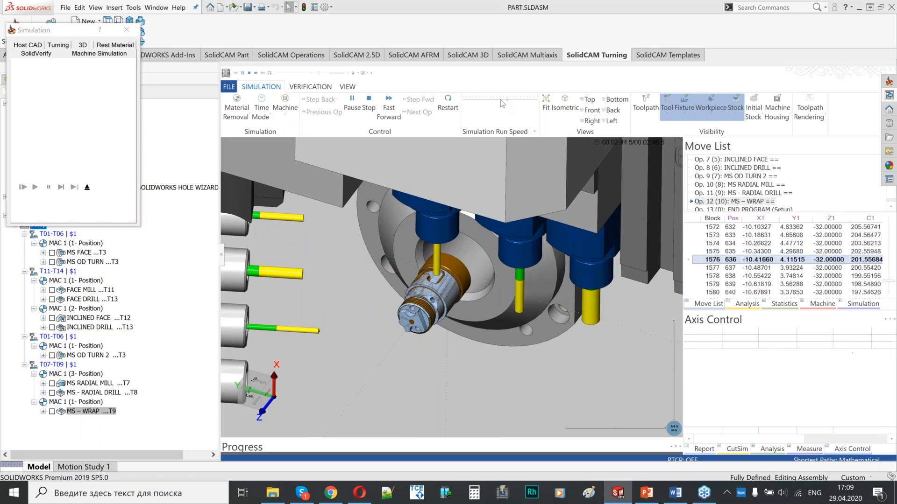
Examine the whole machine and its tool stations at the end of the program, then exit the simulation.
scroll(428, 260, down, 10)
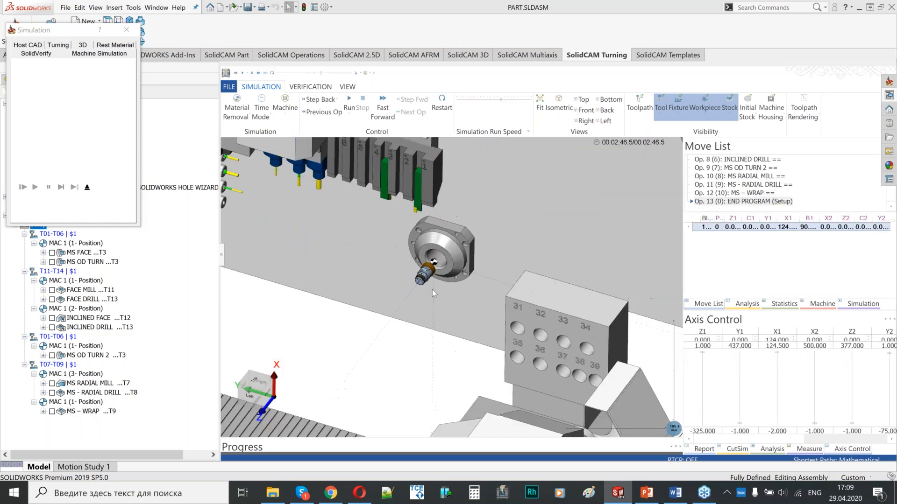
mouse_move(430, 283)
middle_down()
mouse_move(411, 281)
mouse_move(432, 283)
middle_up()
scroll(431, 283, down, 4)
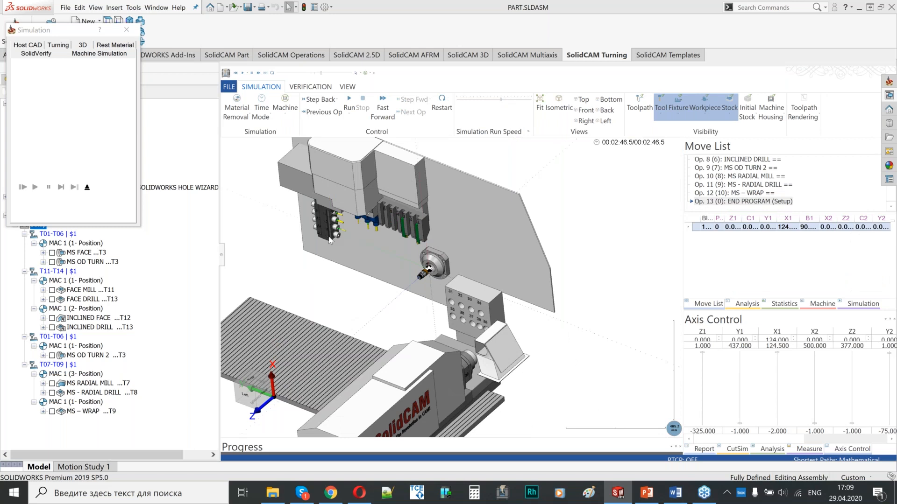
scroll(432, 282, up, 2)
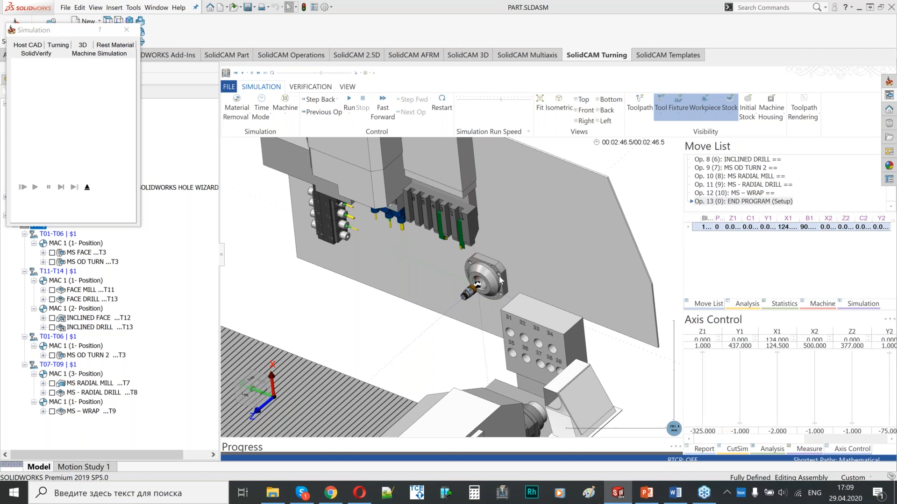
scroll(500, 277, down, 3)
scroll(452, 302, up, 2)
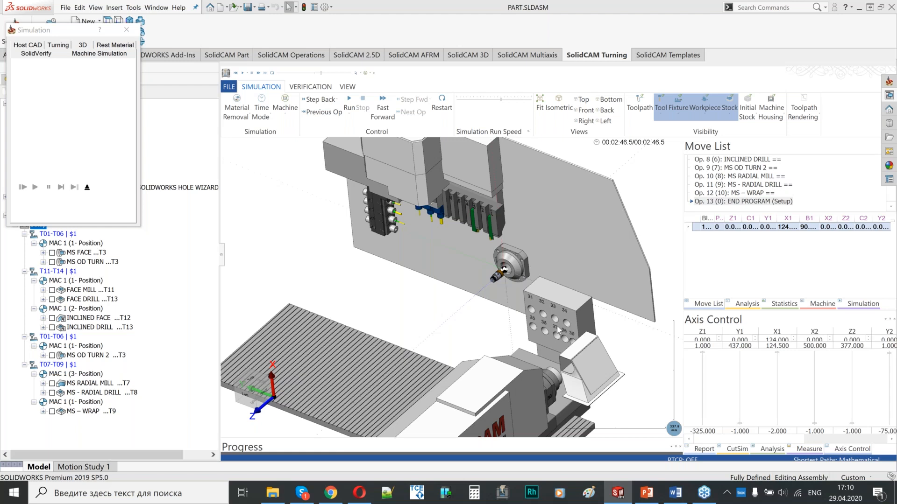
click(87, 187)
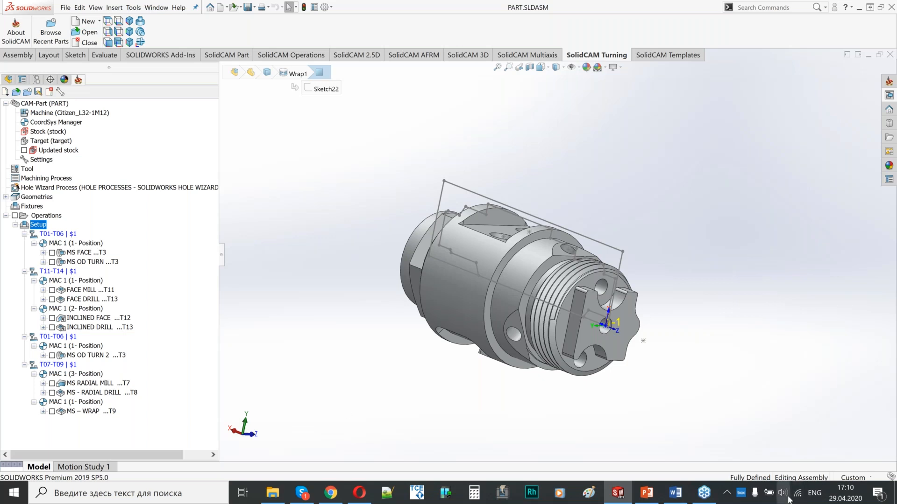
click(788, 498)
scroll(788, 498, up, 4)
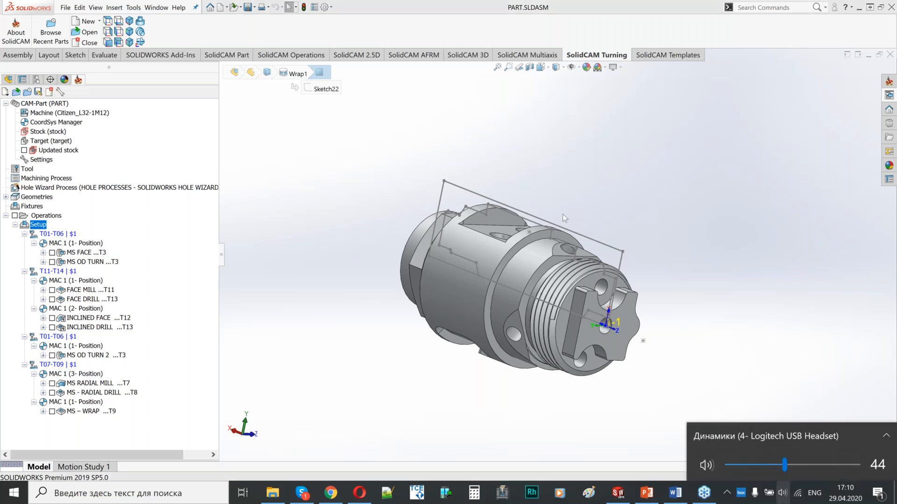
click(419, 8)
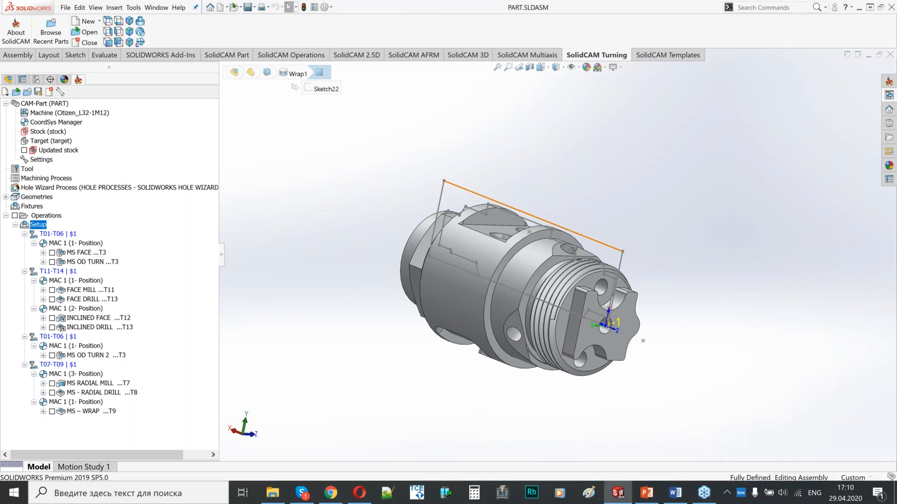